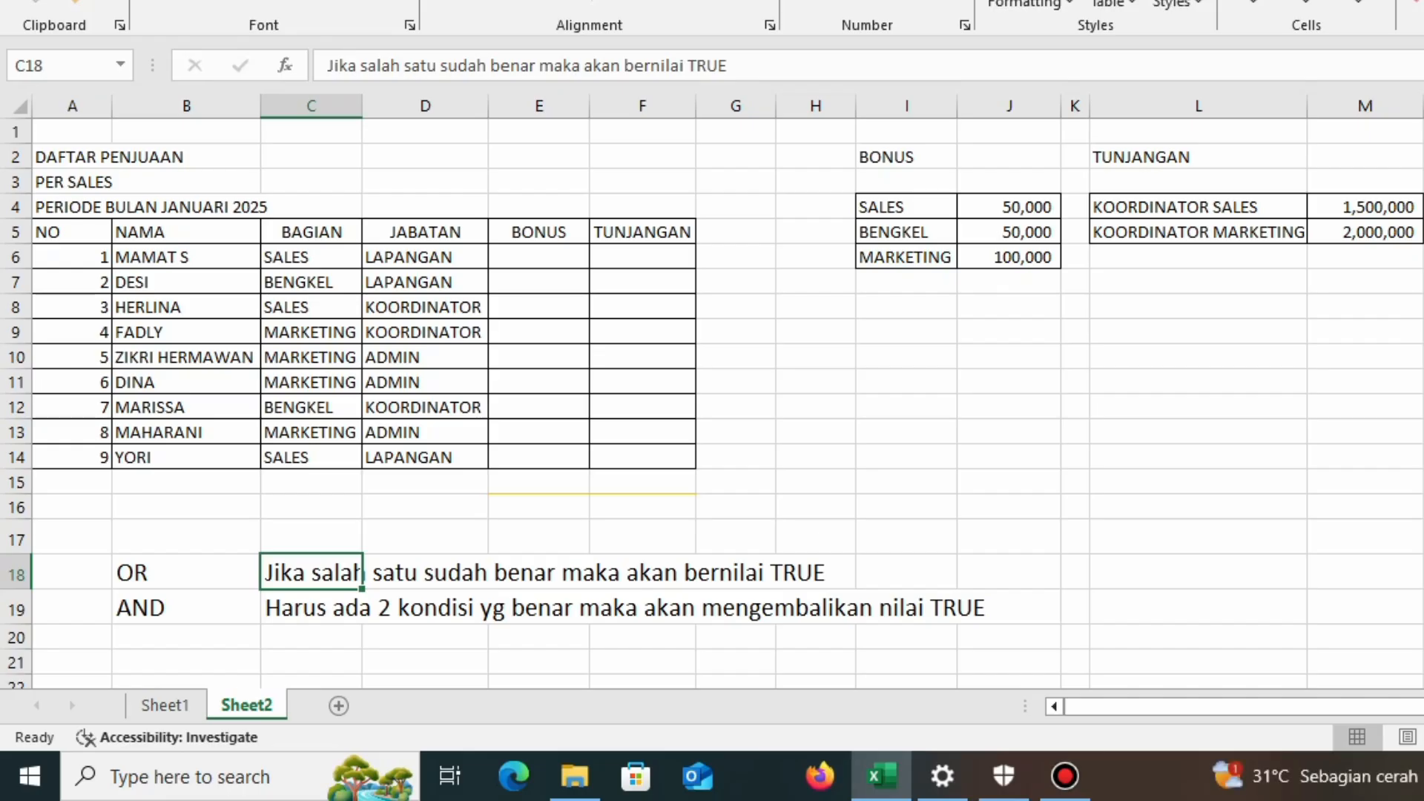
Review the OR and AND explanations in rows 18 and 19, the BONUS and TUNJANGAN rate tables, and the main sales table
click(186, 607)
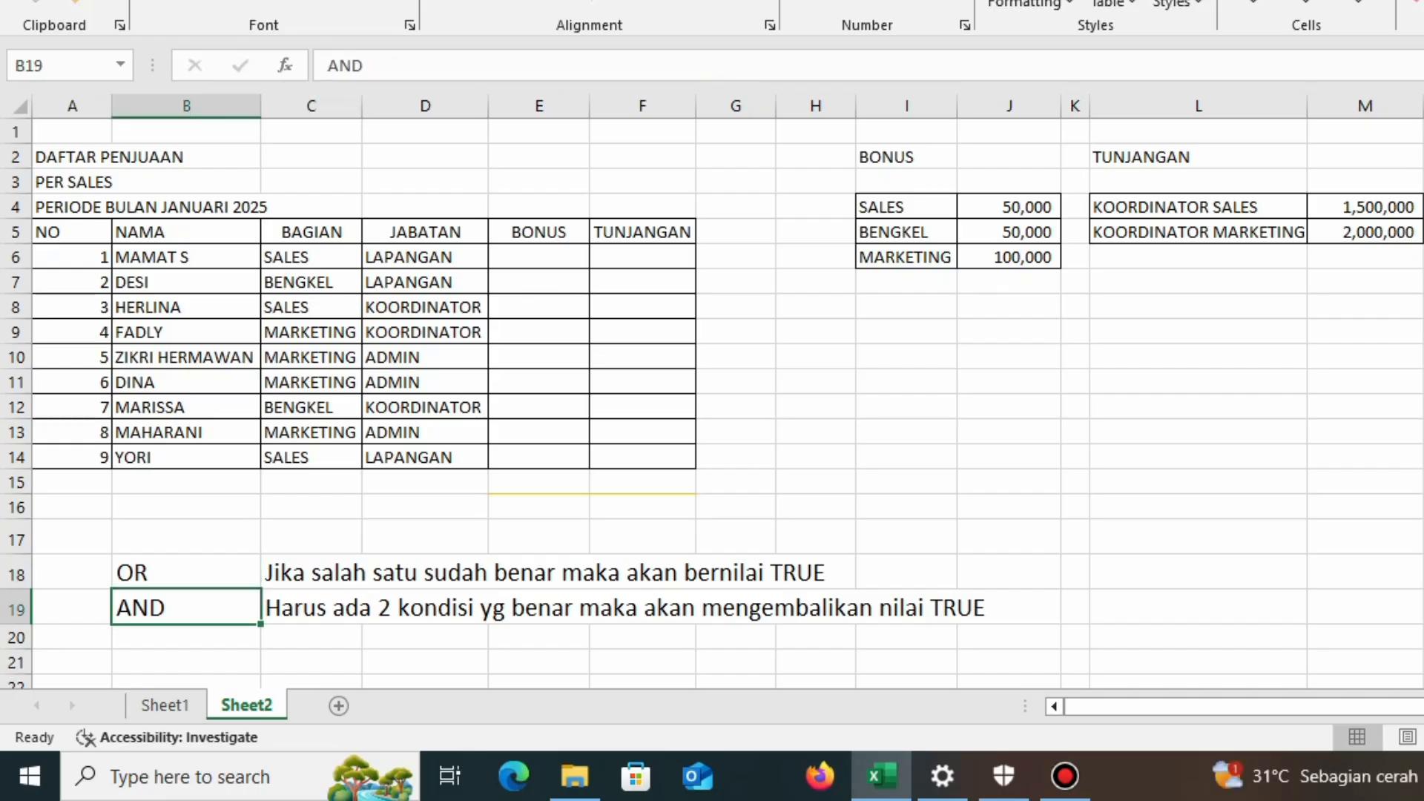
click(311, 607)
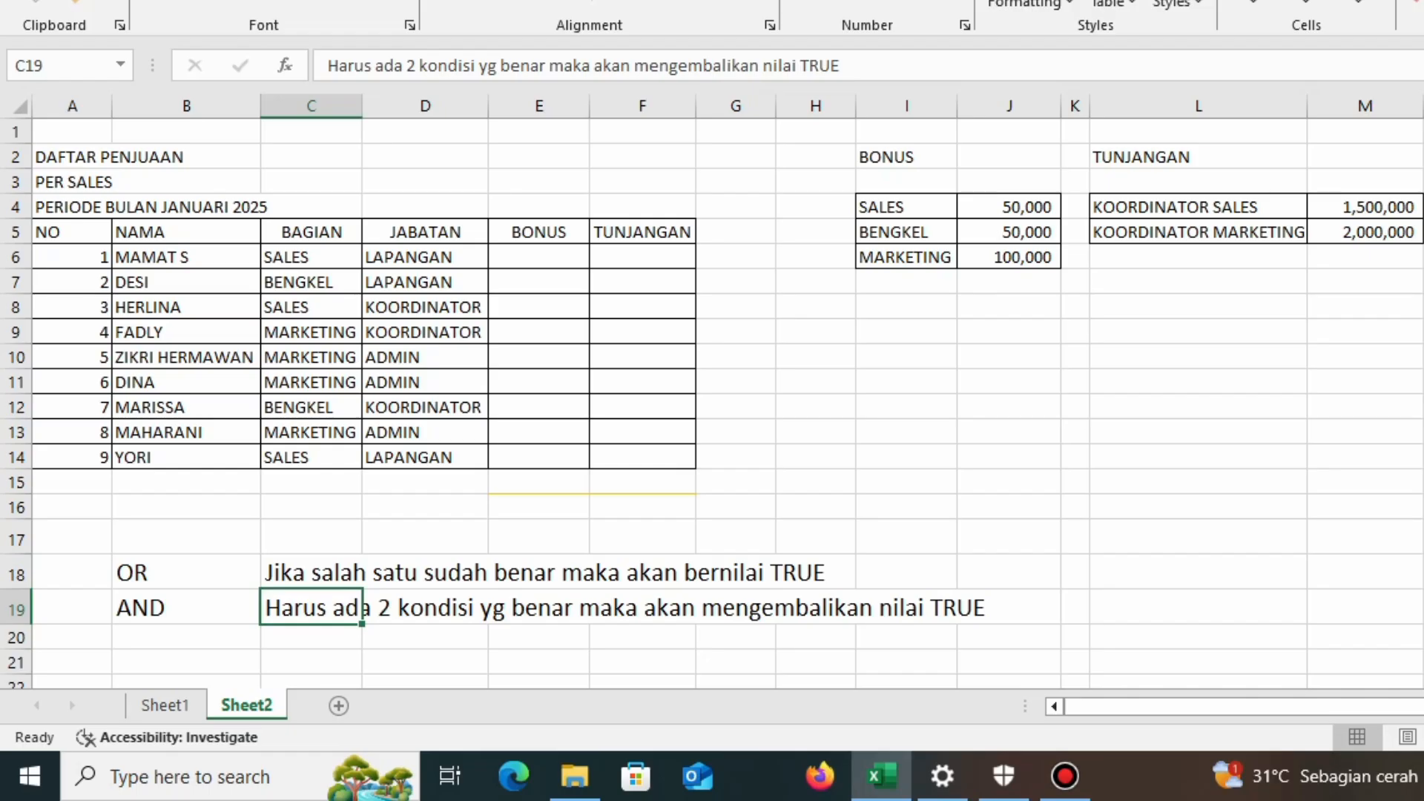
click(906, 608)
click(539, 258)
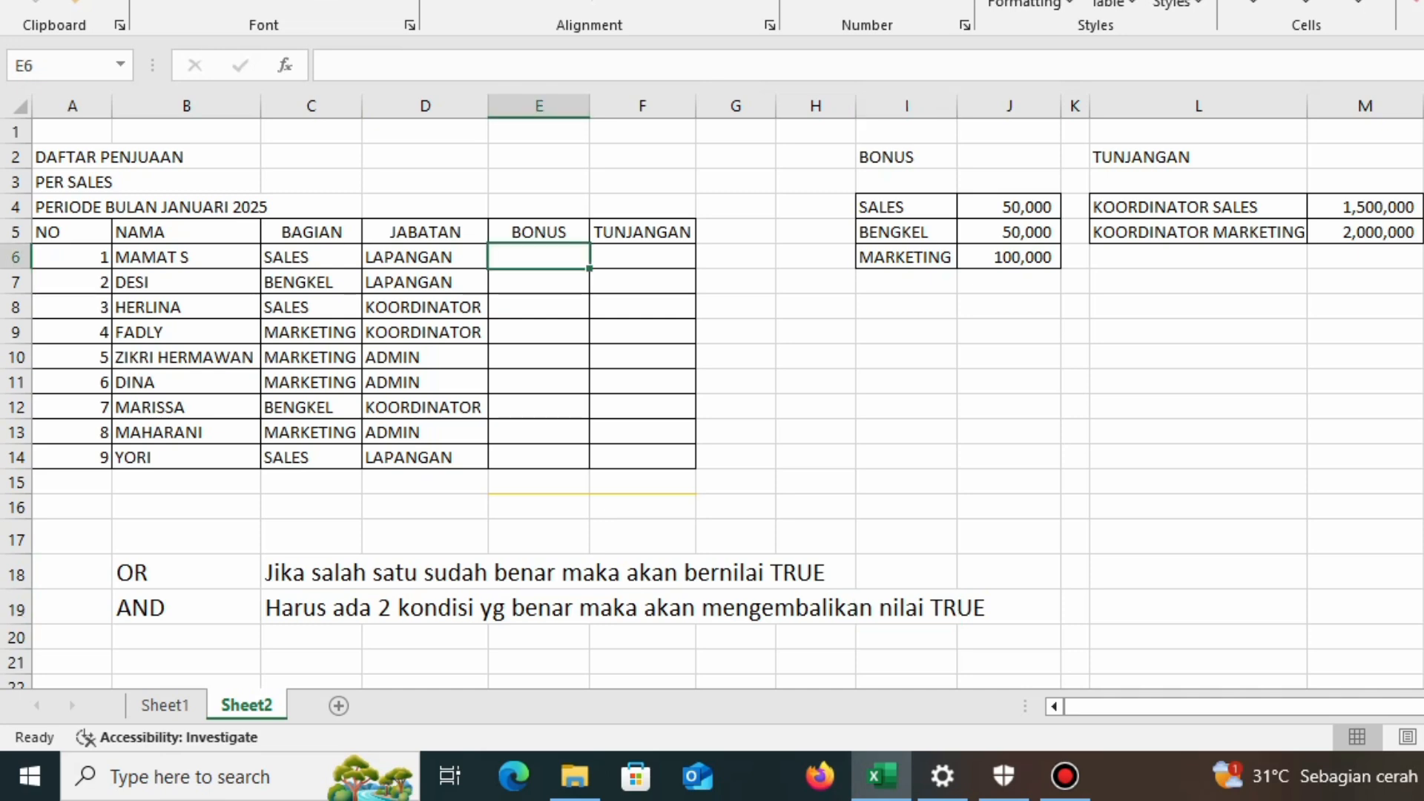
click(906, 332)
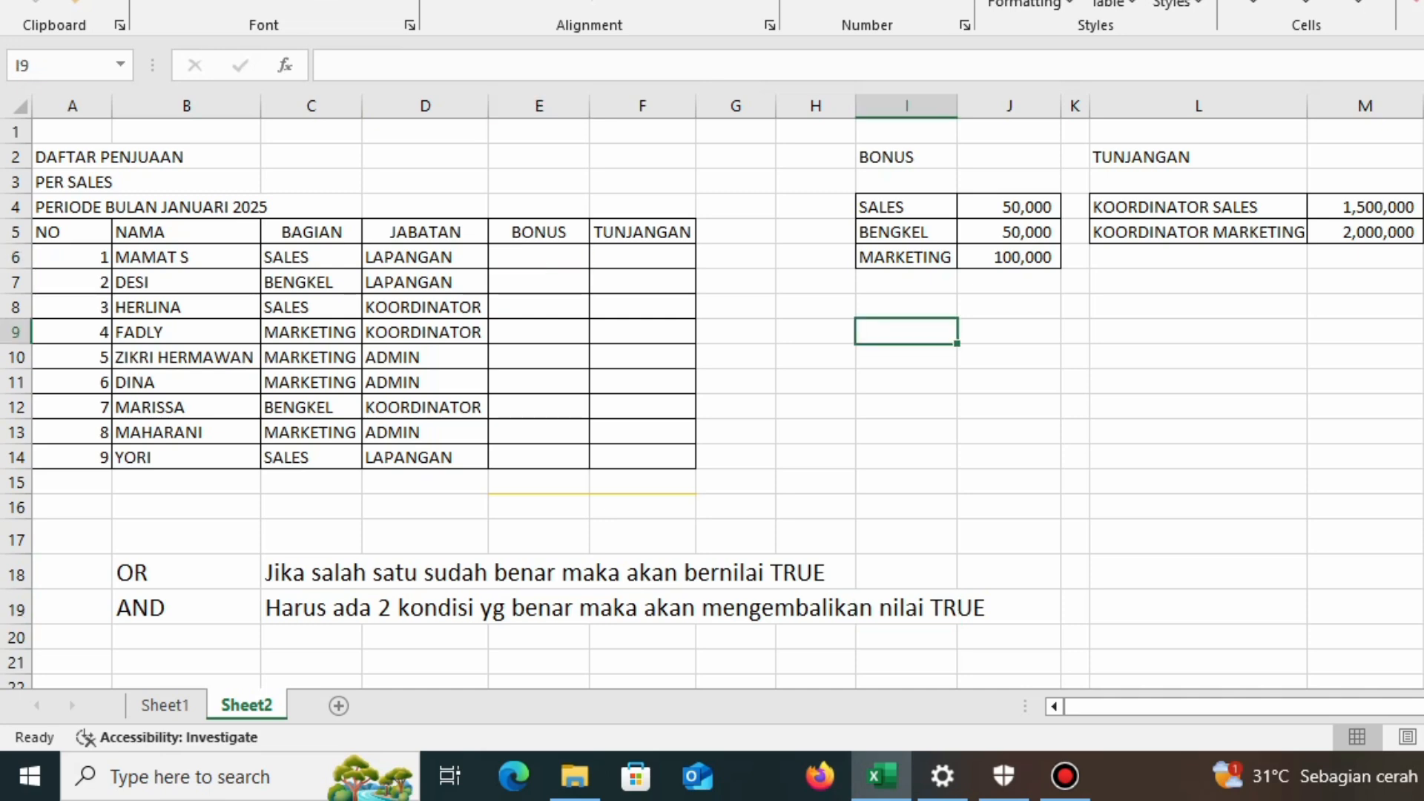
drag(906, 157, 1010, 284)
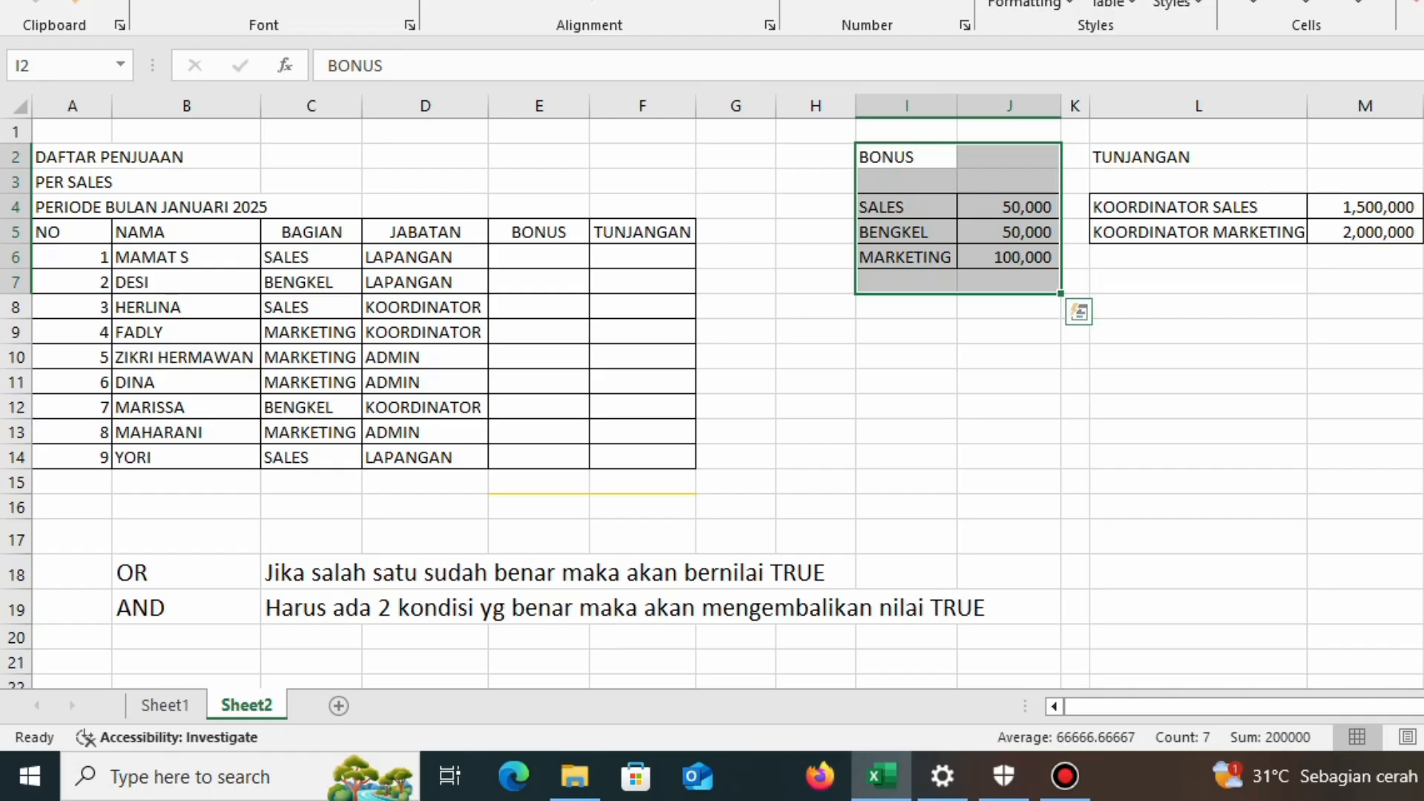
drag(1198, 131, 1364, 257)
drag(74, 157, 642, 457)
click(816, 457)
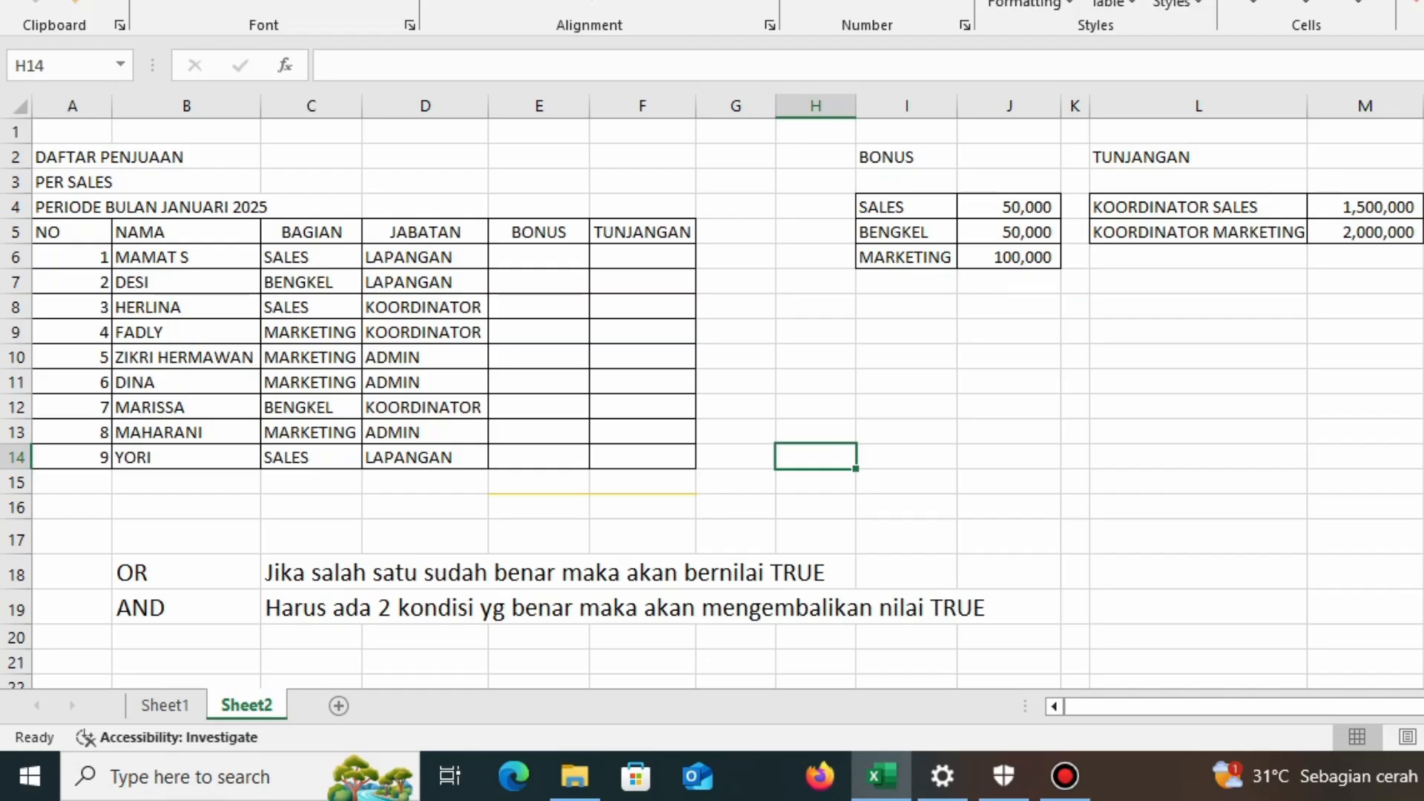
Examine the bonus rates per department in I2:J6 and the coordinator allowance rates in the TUNJANGAN table
click(539, 257)
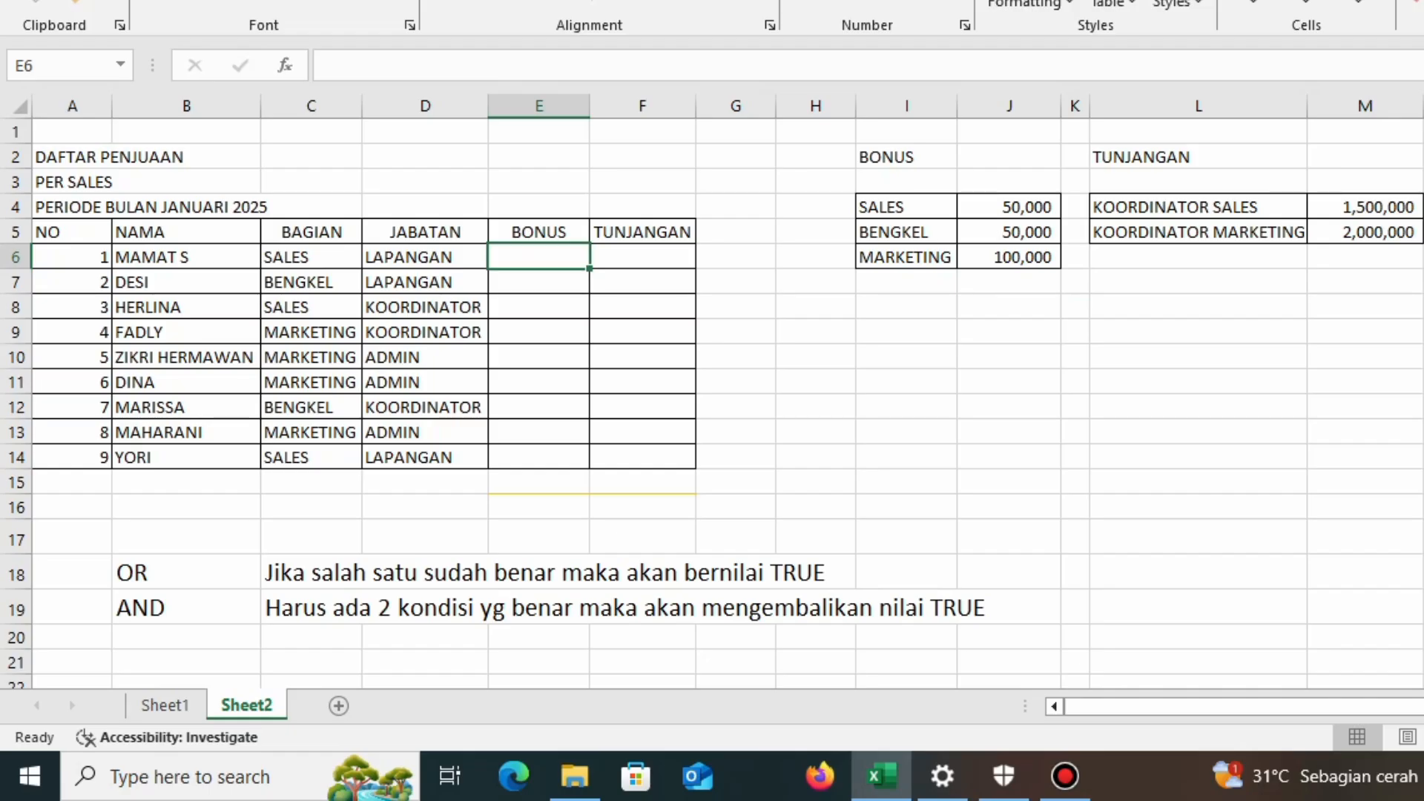
click(907, 207)
click(1008, 206)
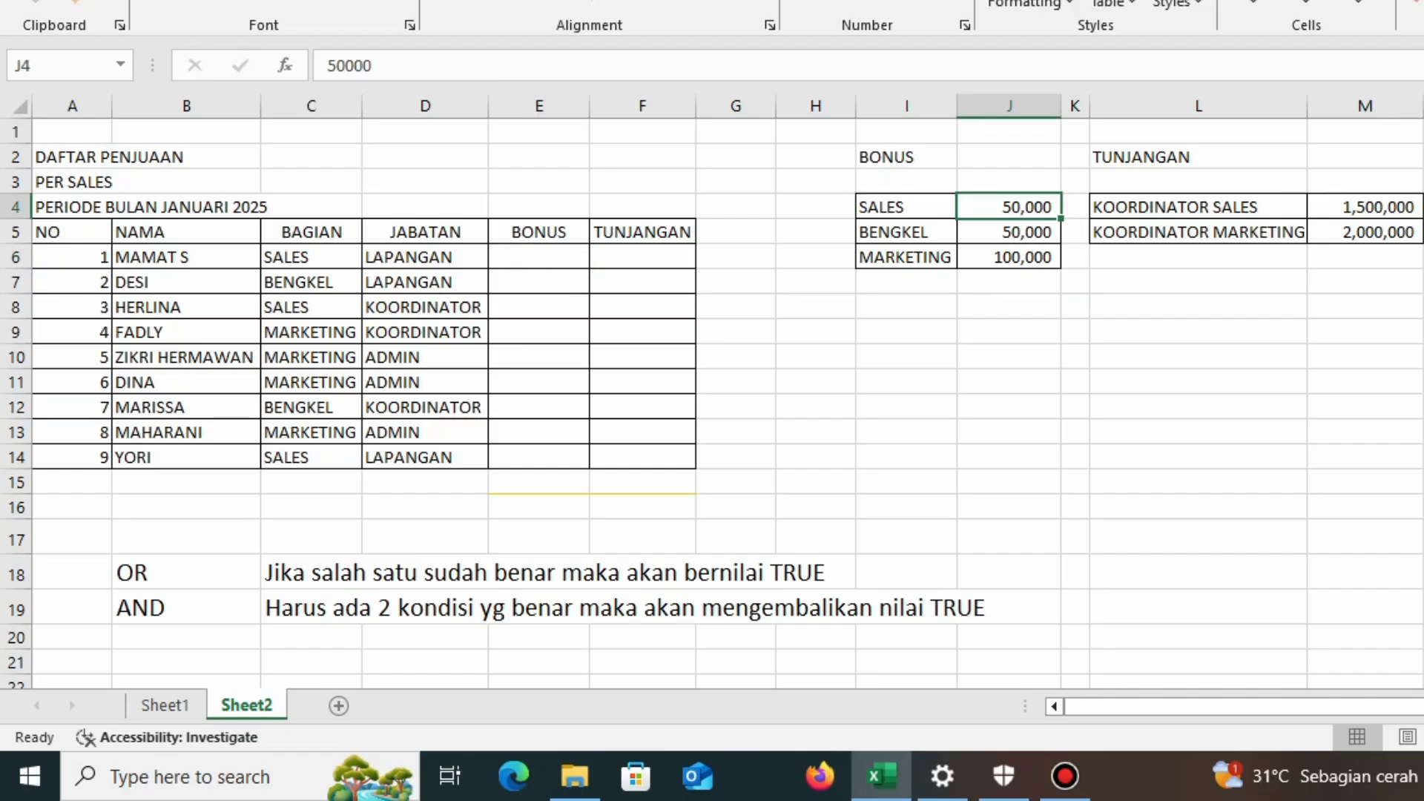
drag(906, 156, 1008, 258)
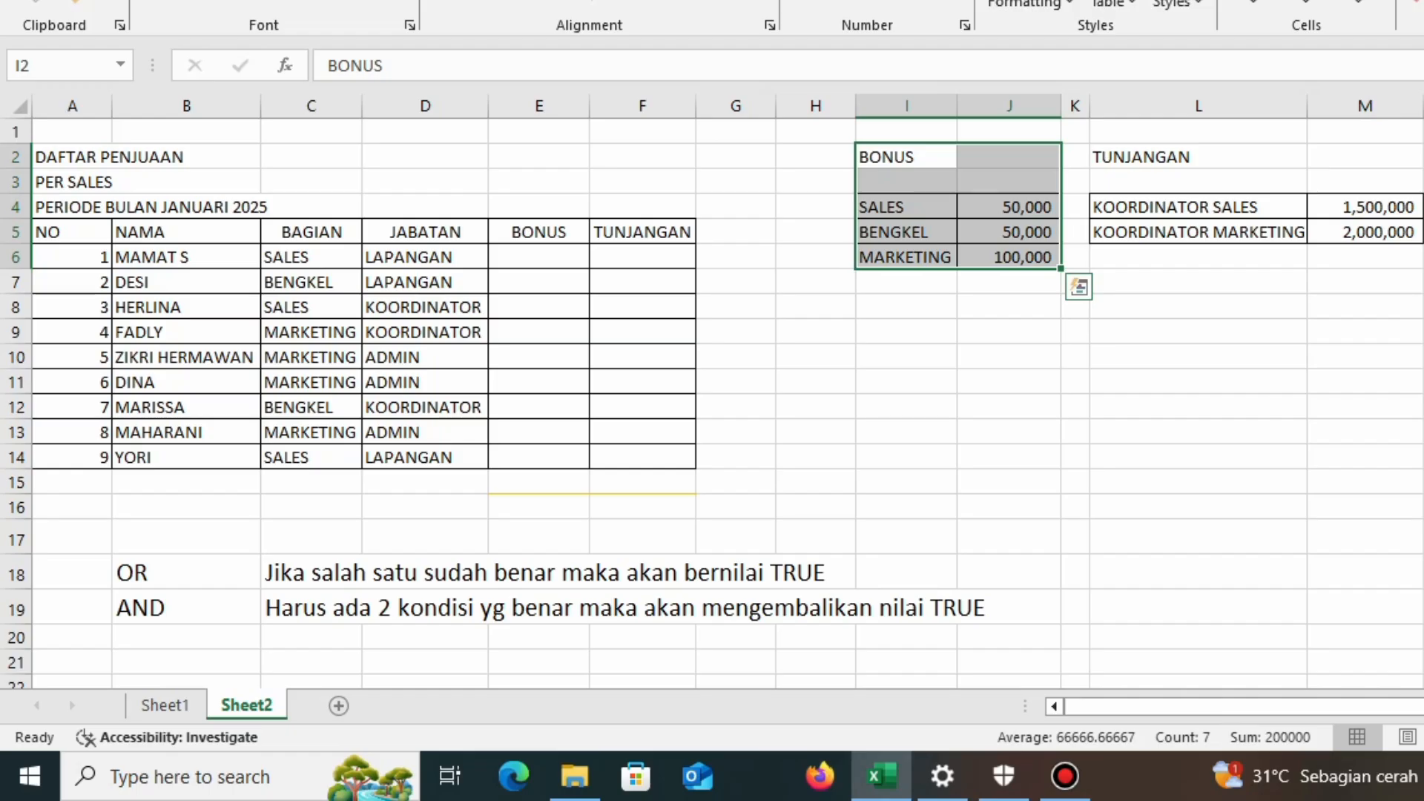
drag(1197, 157, 1364, 281)
click(1365, 257)
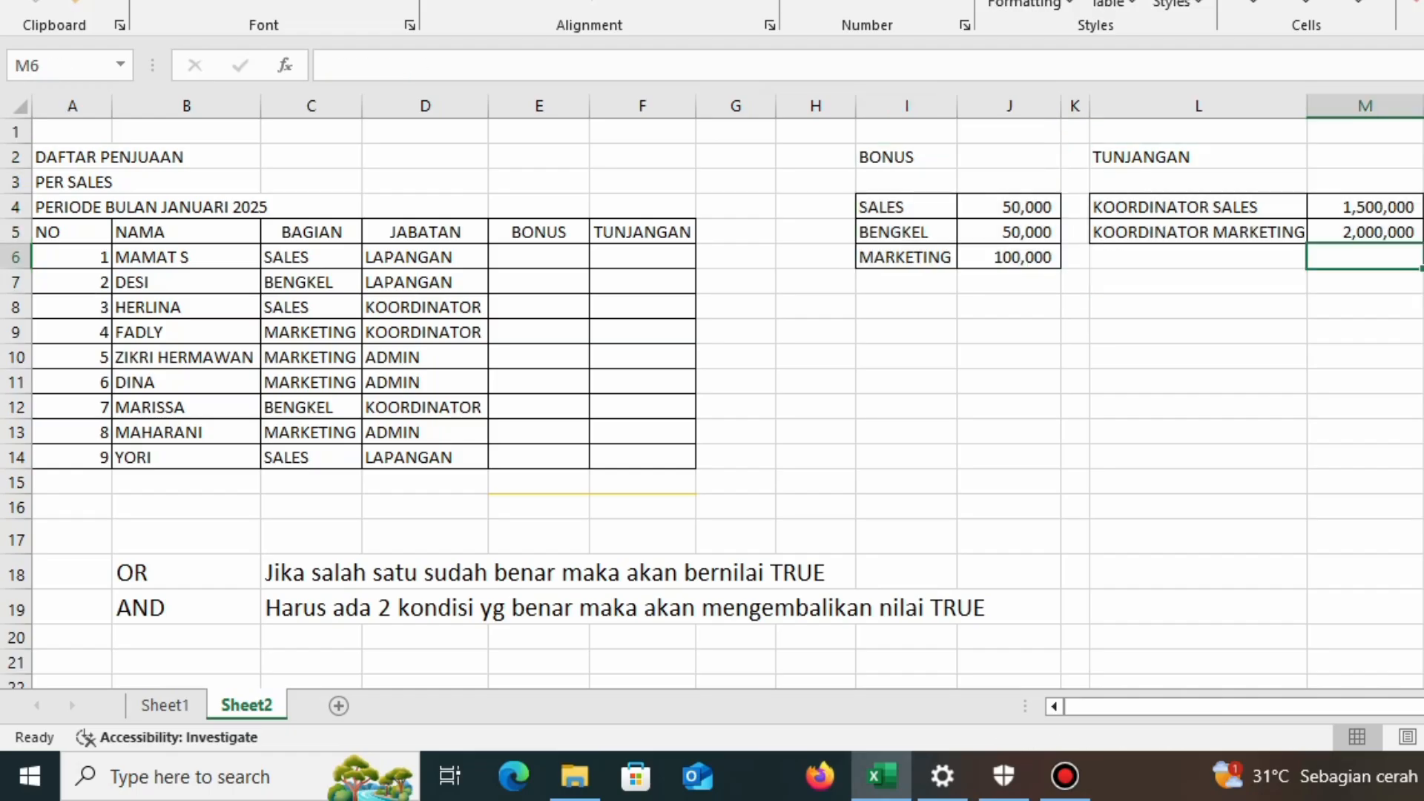
click(72, 157)
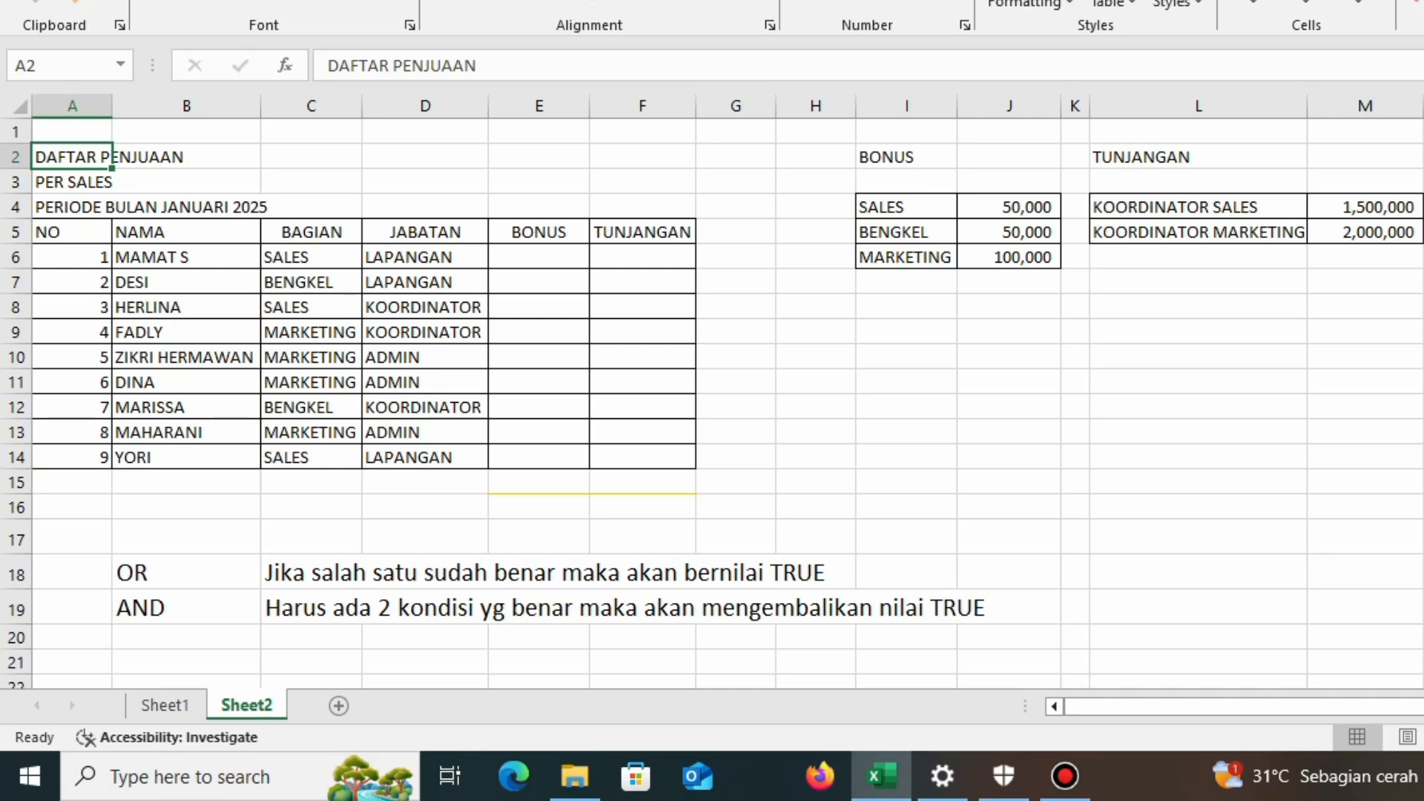
drag(906, 156, 1009, 258)
click(1008, 406)
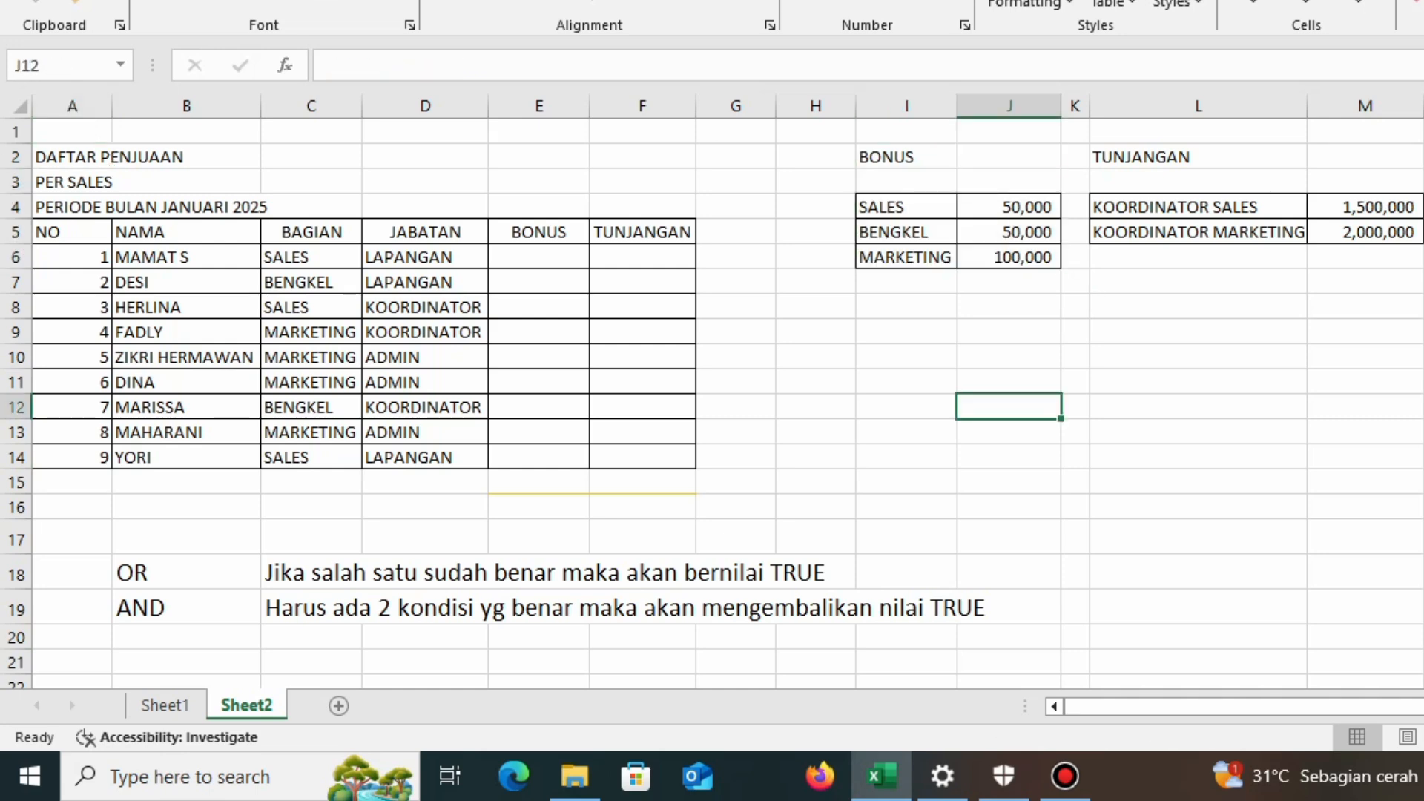
Enter 500000 as the first employee's bonus in cell E6
click(539, 258)
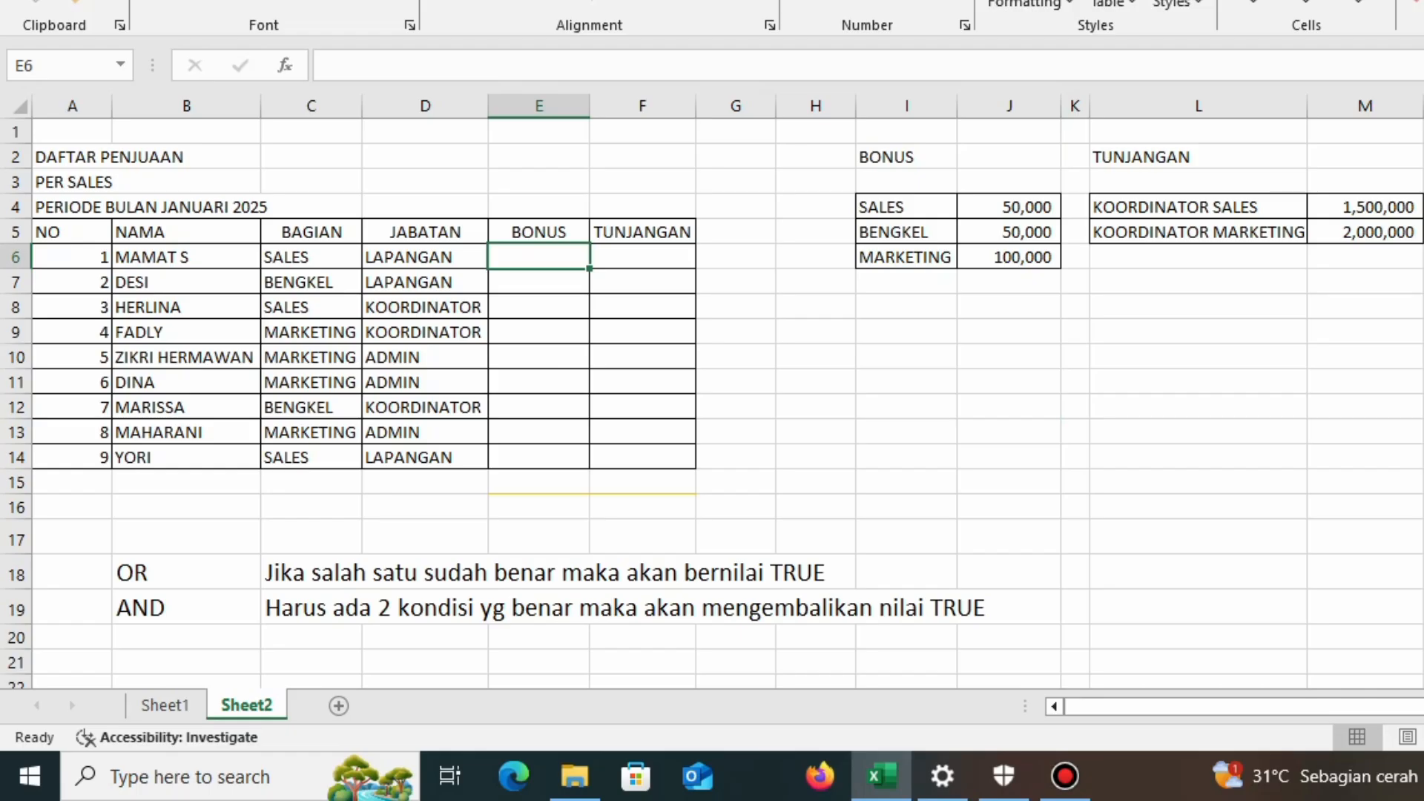
drag(311, 257, 311, 482)
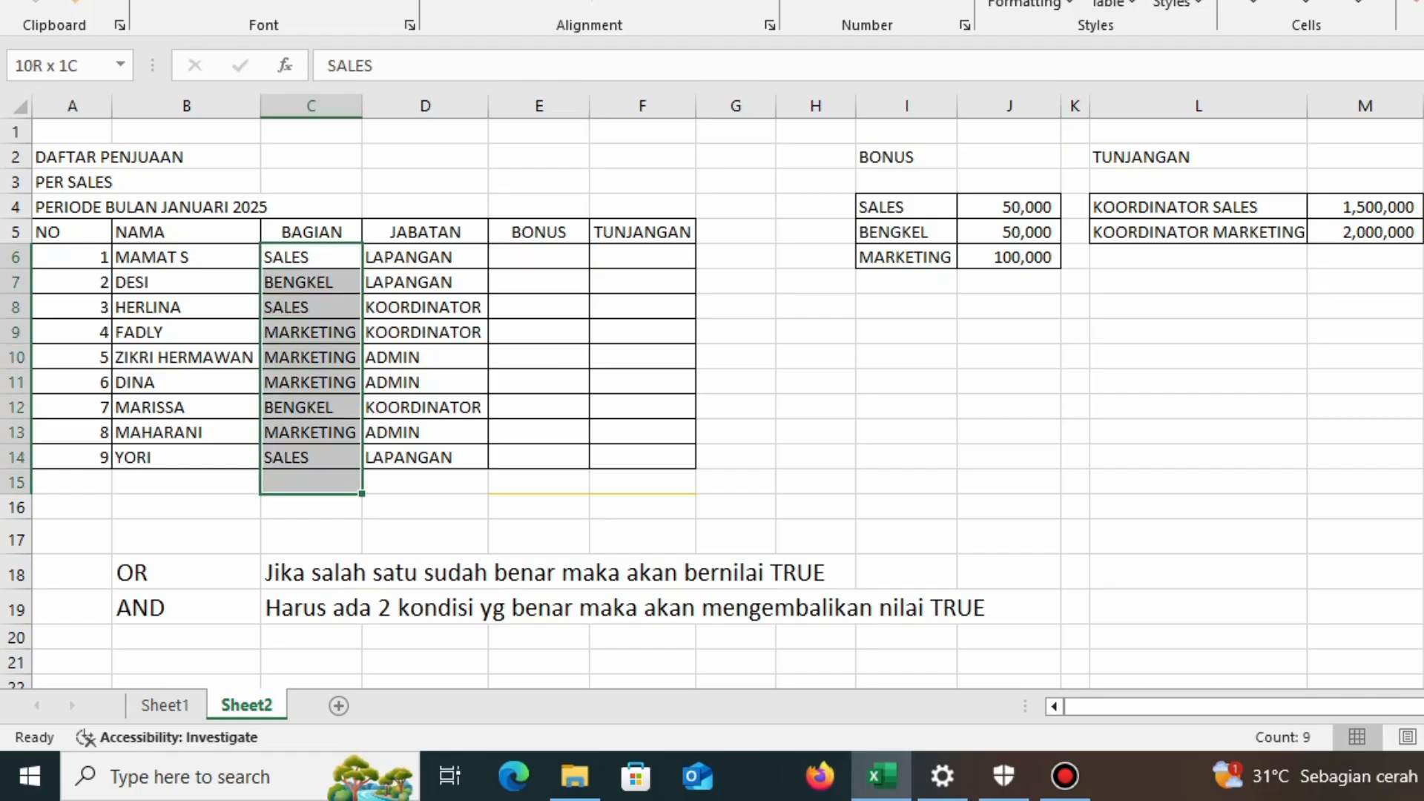
click(540, 257)
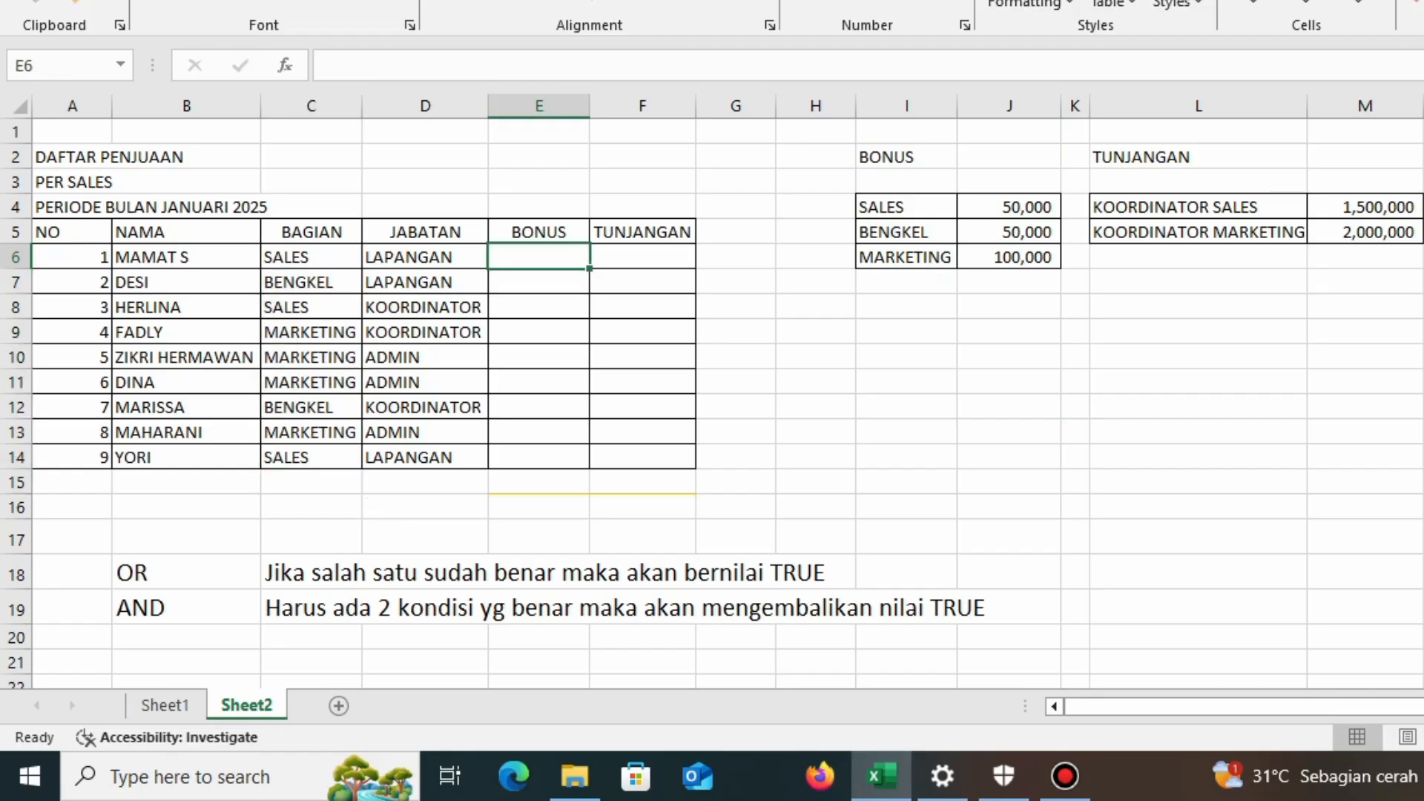
text(500000)
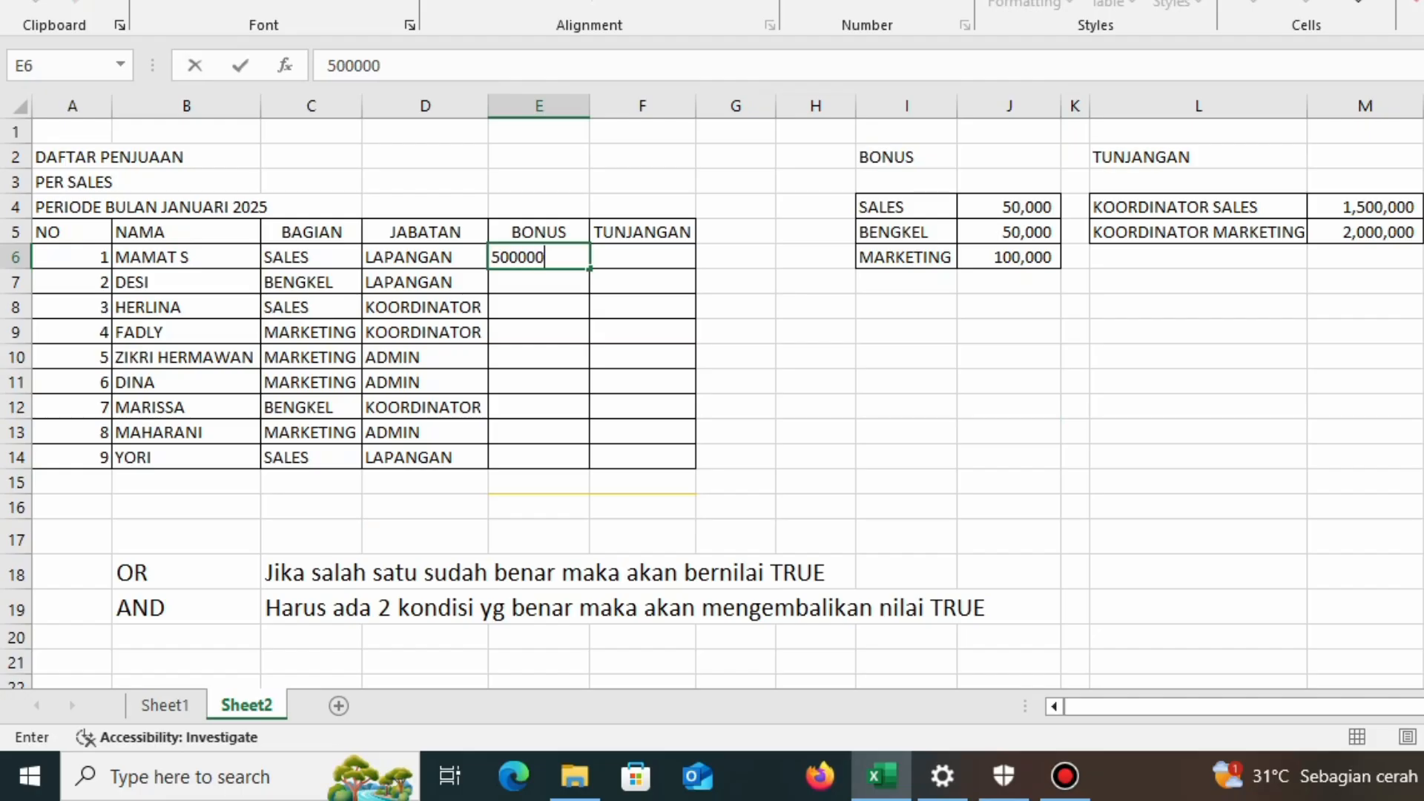
key(Return)
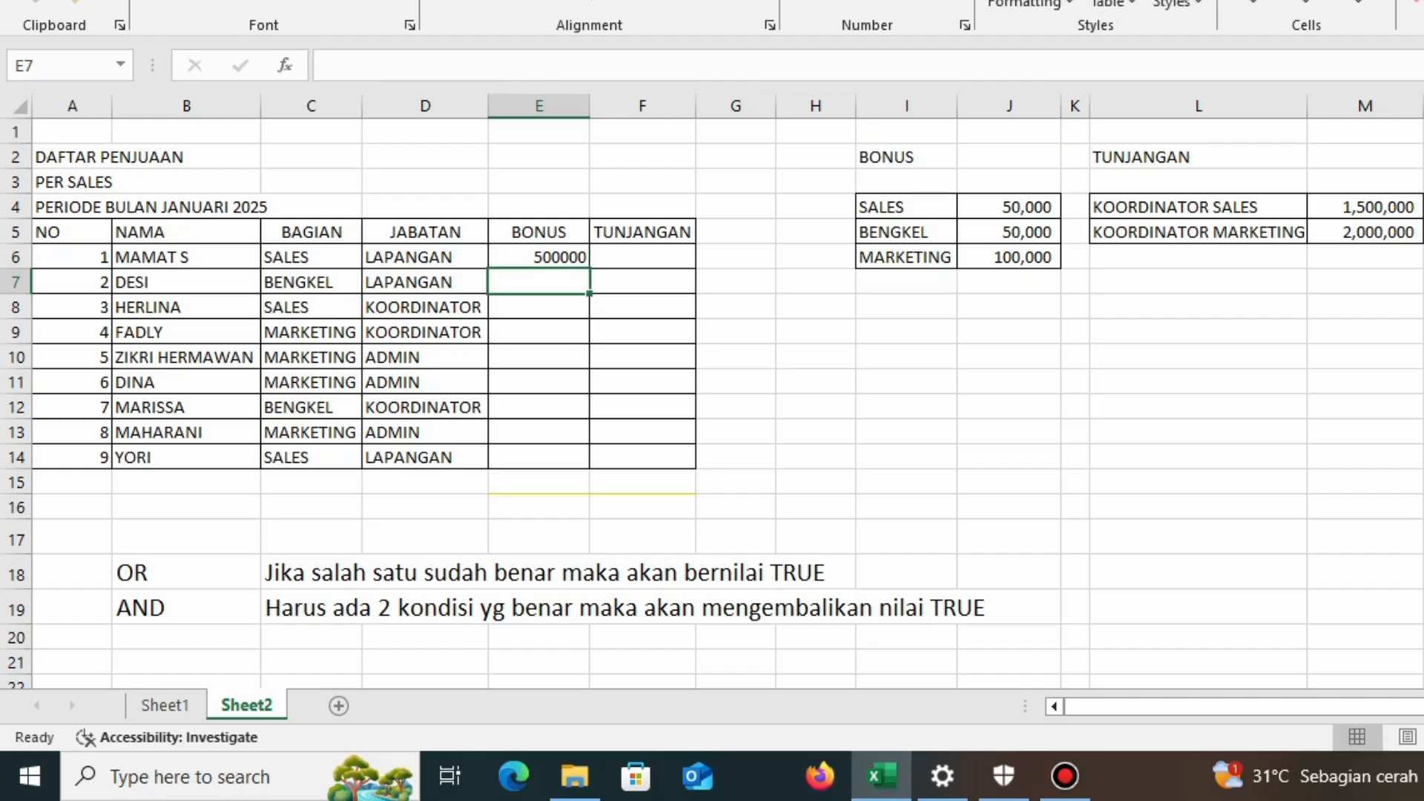
Format the BONUS and TUNJANGAN cells E6:F14 in comma style with no decimal places
drag(539, 258, 642, 456)
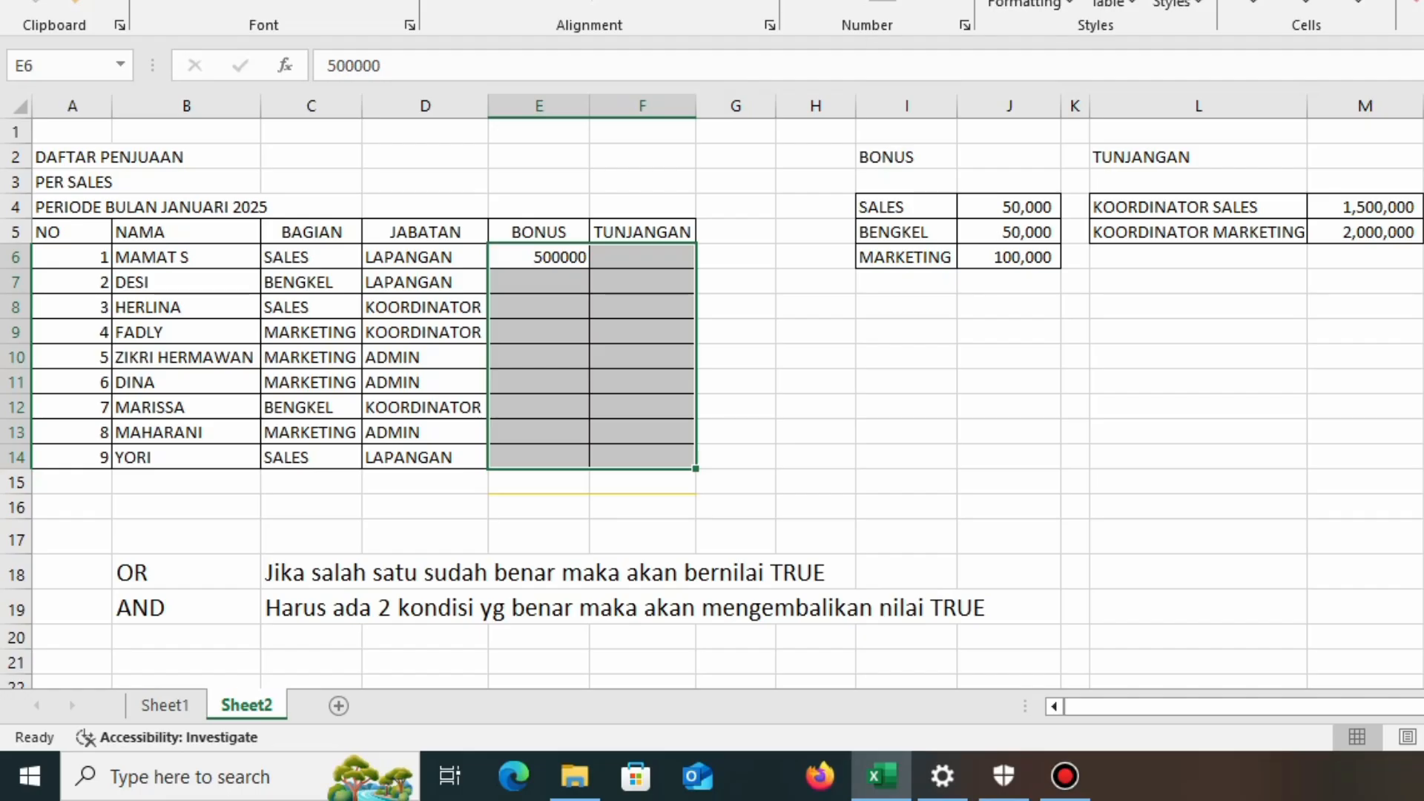
click(883, 1)
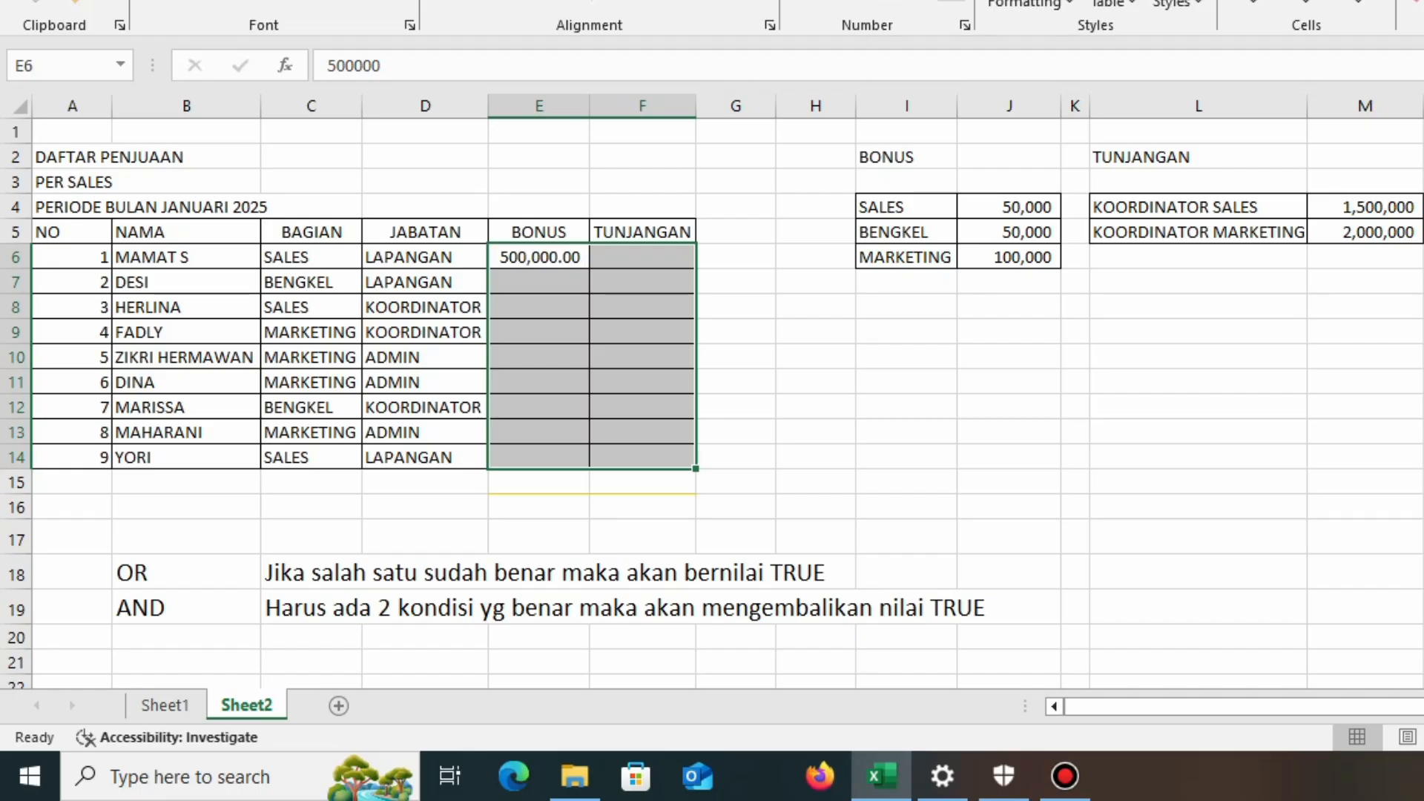
click(952, 1)
click(952, 1)
drag(816, 307, 816, 331)
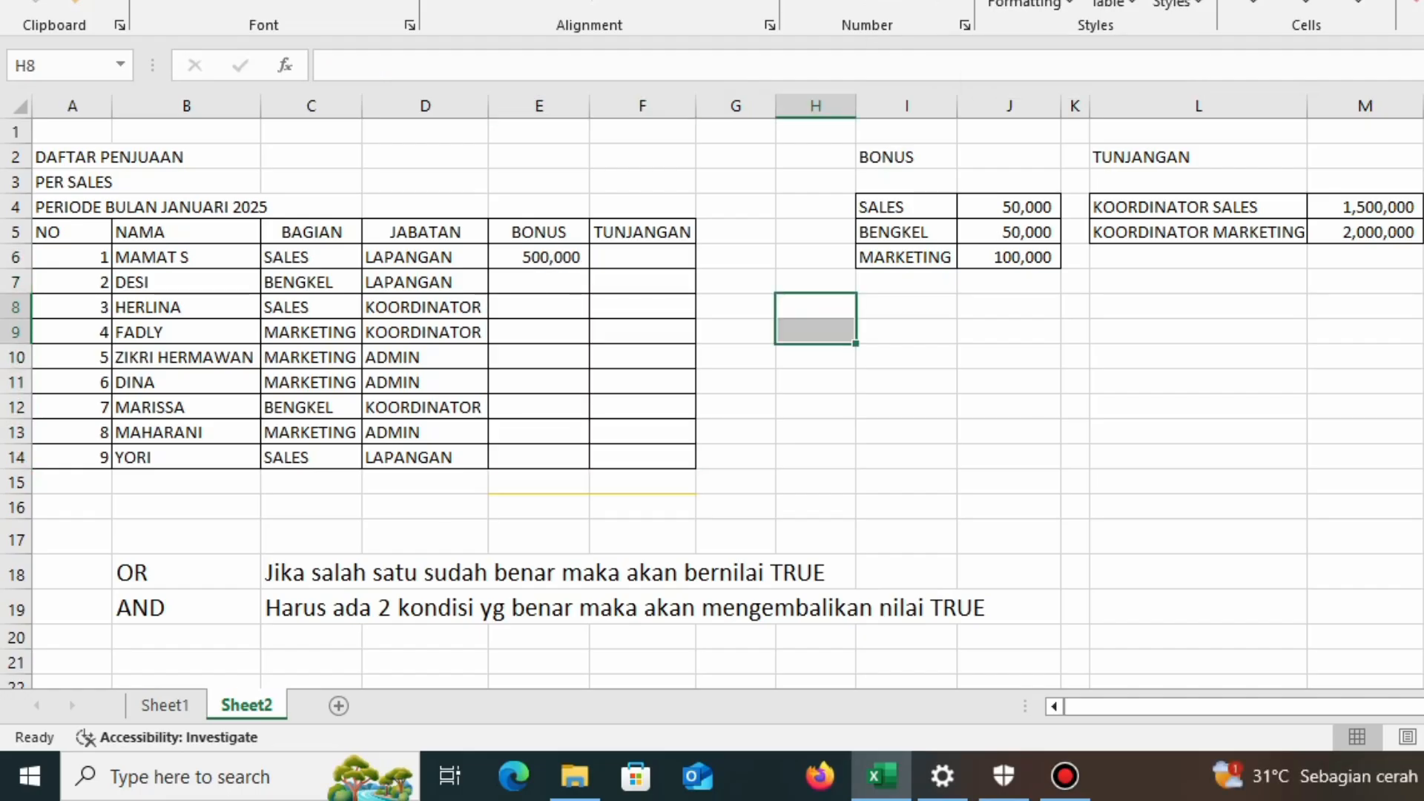
Correct the bonus in cell E6 to 50000
click(539, 282)
click(539, 257)
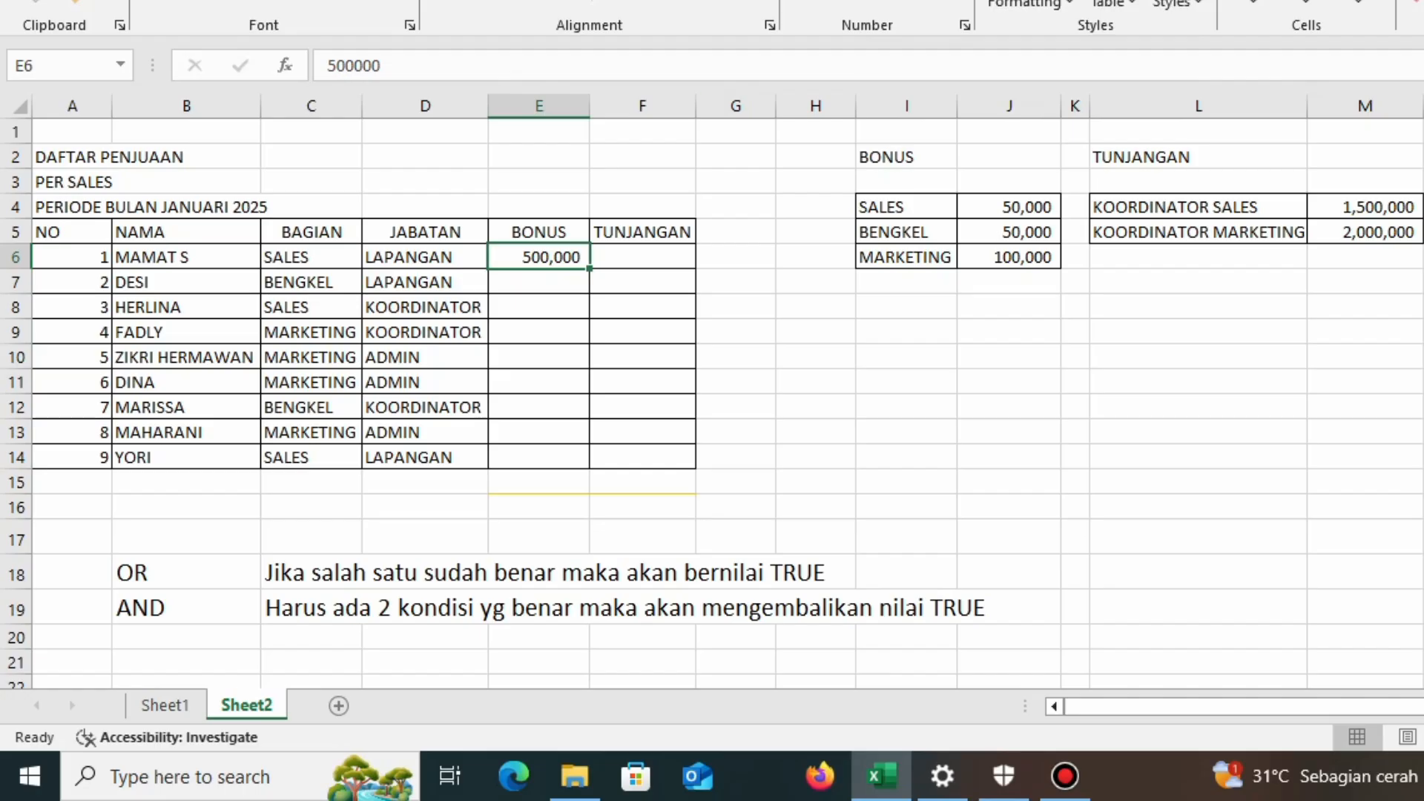
click(479, 66)
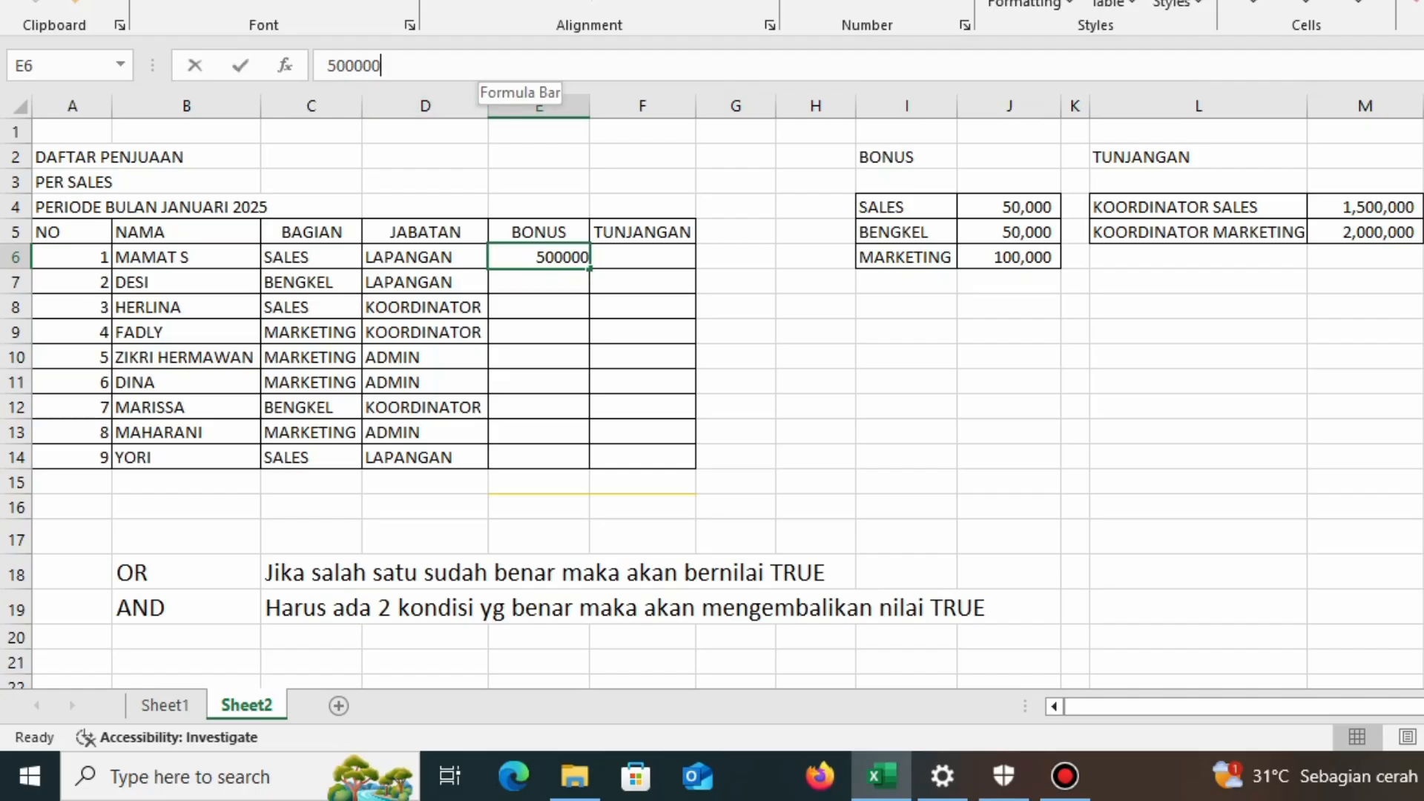
key(BackSpace)
key(Return)
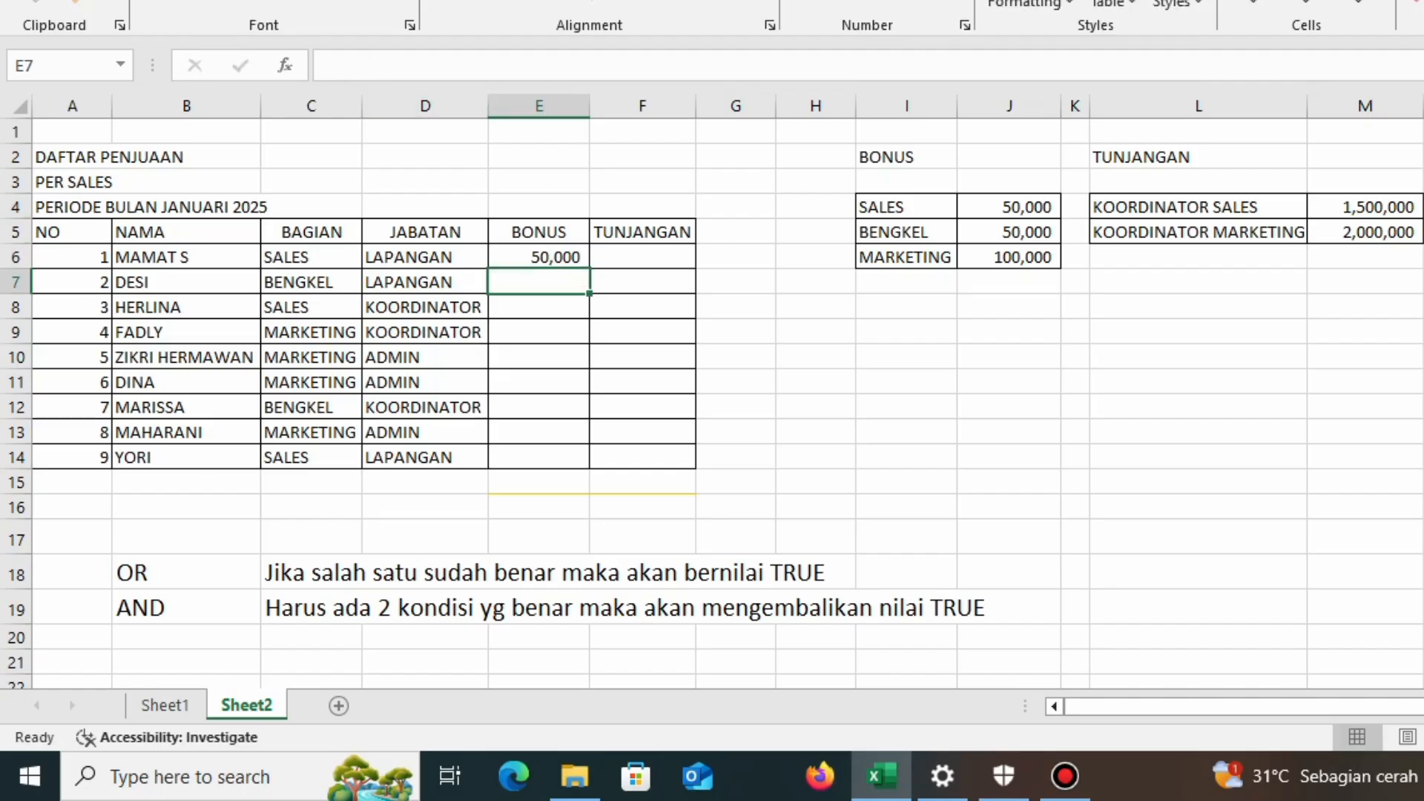
Copy the bonus from E6 to the other SALES and BENGKEL rows: E7, E8, E12 and E14
key(Up)
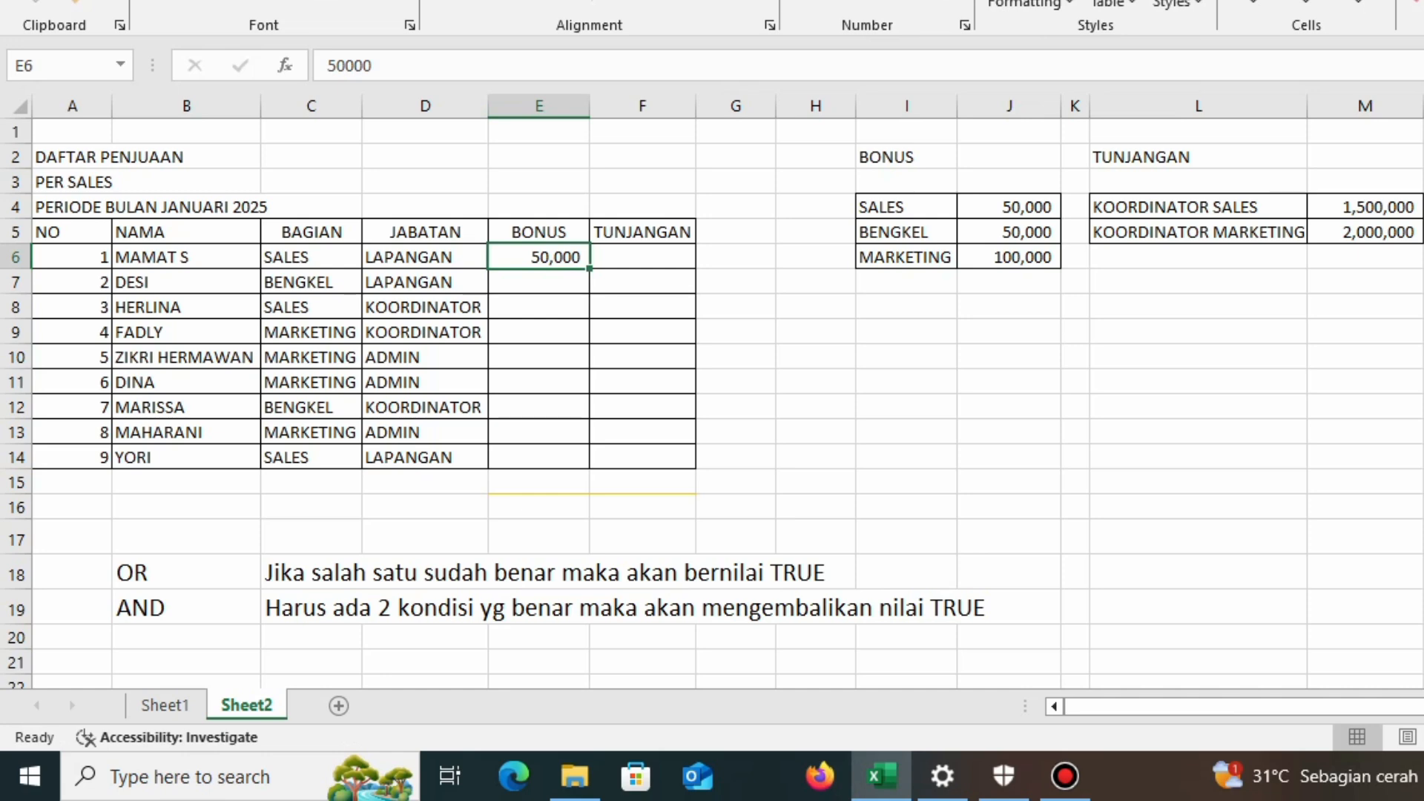
key(ctrl+c)
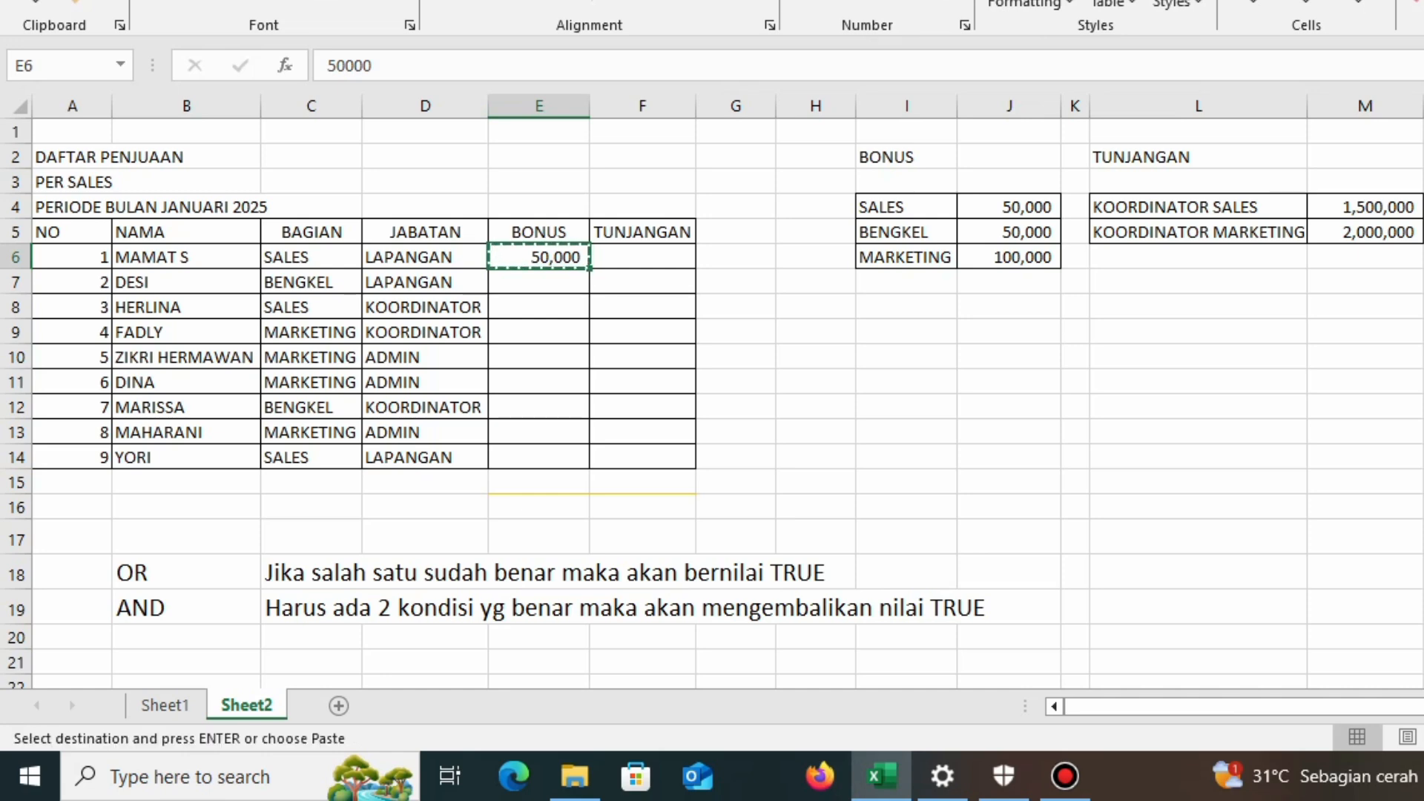
key(Down)
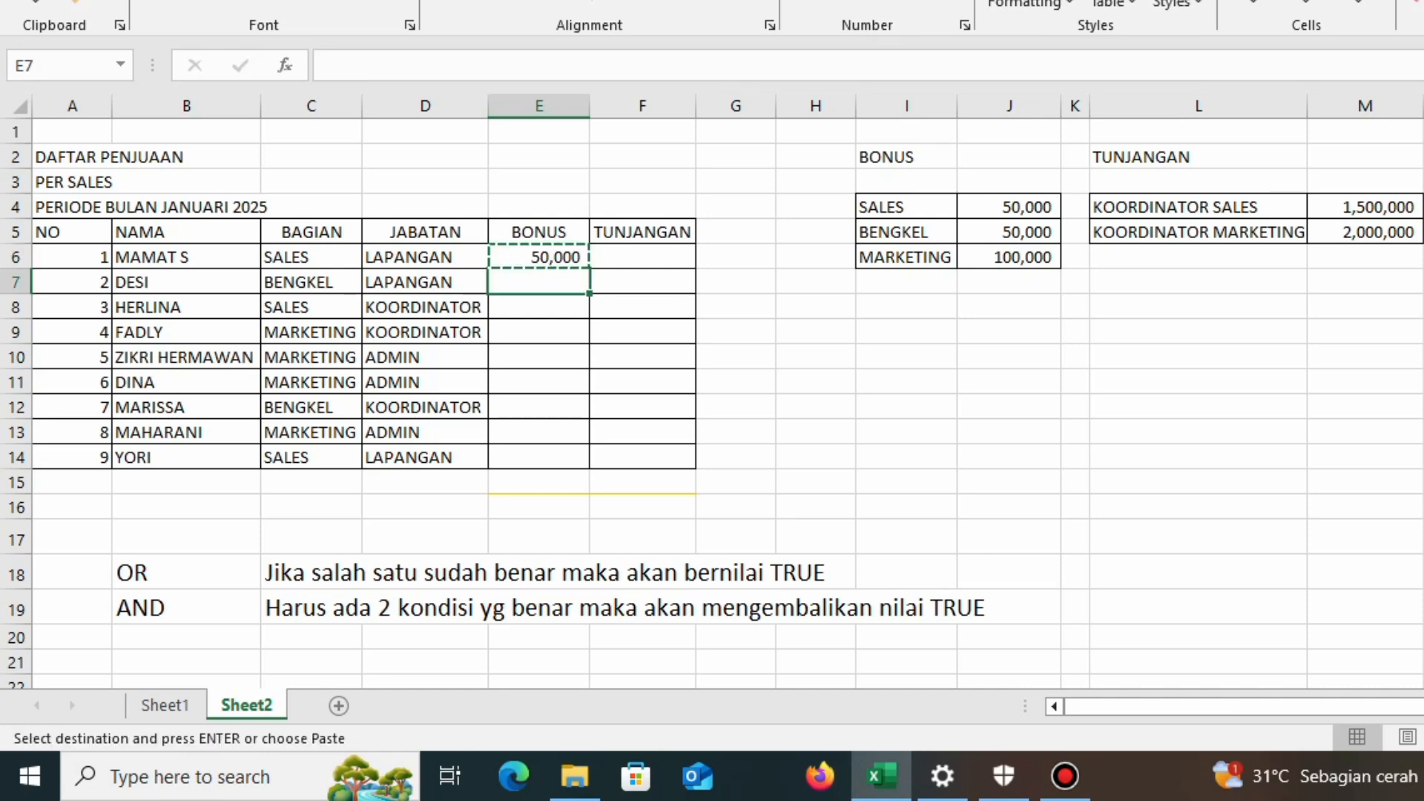
key(ctrl+v)
key(Down)
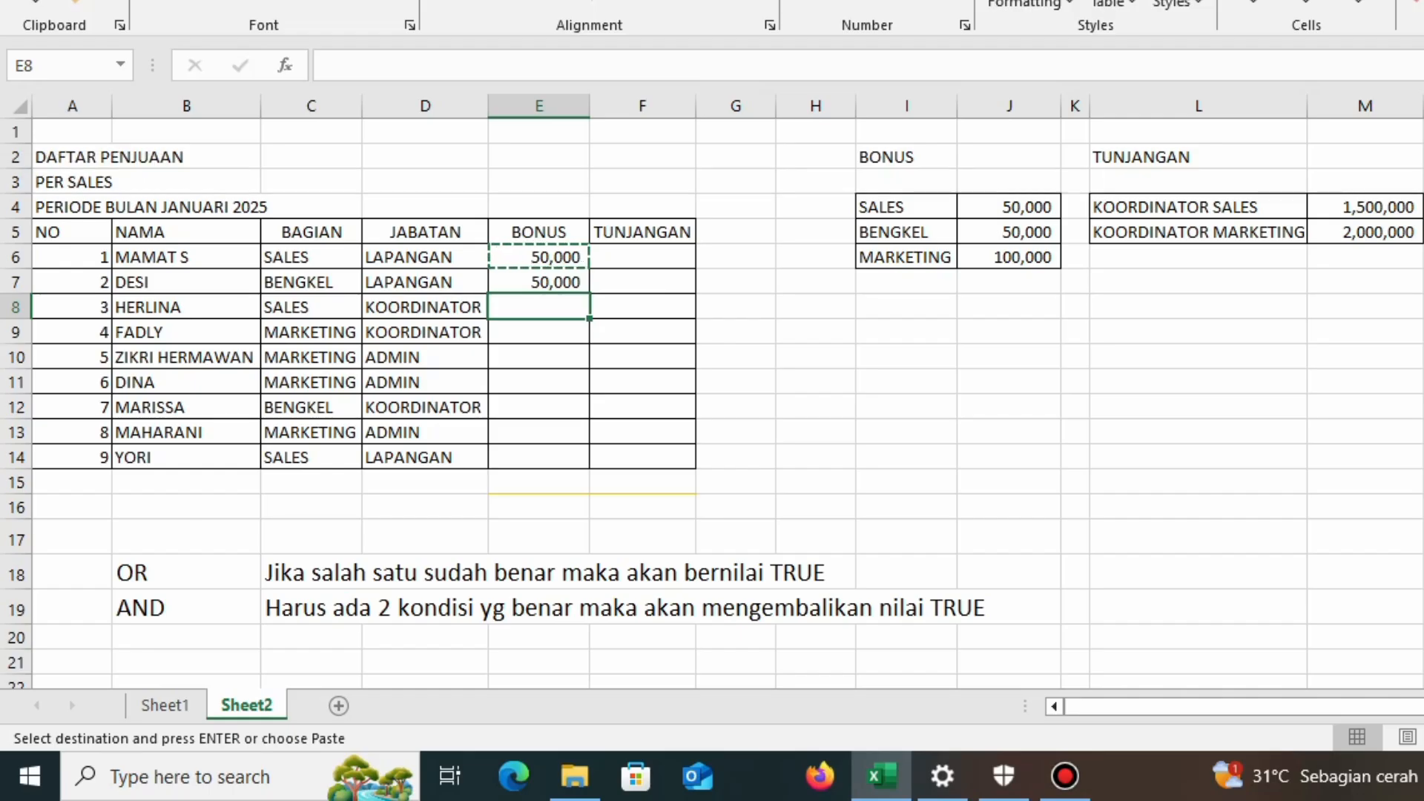
key(ctrl+v)
key(Down)
key(Down)
key(Down)
key(Down)
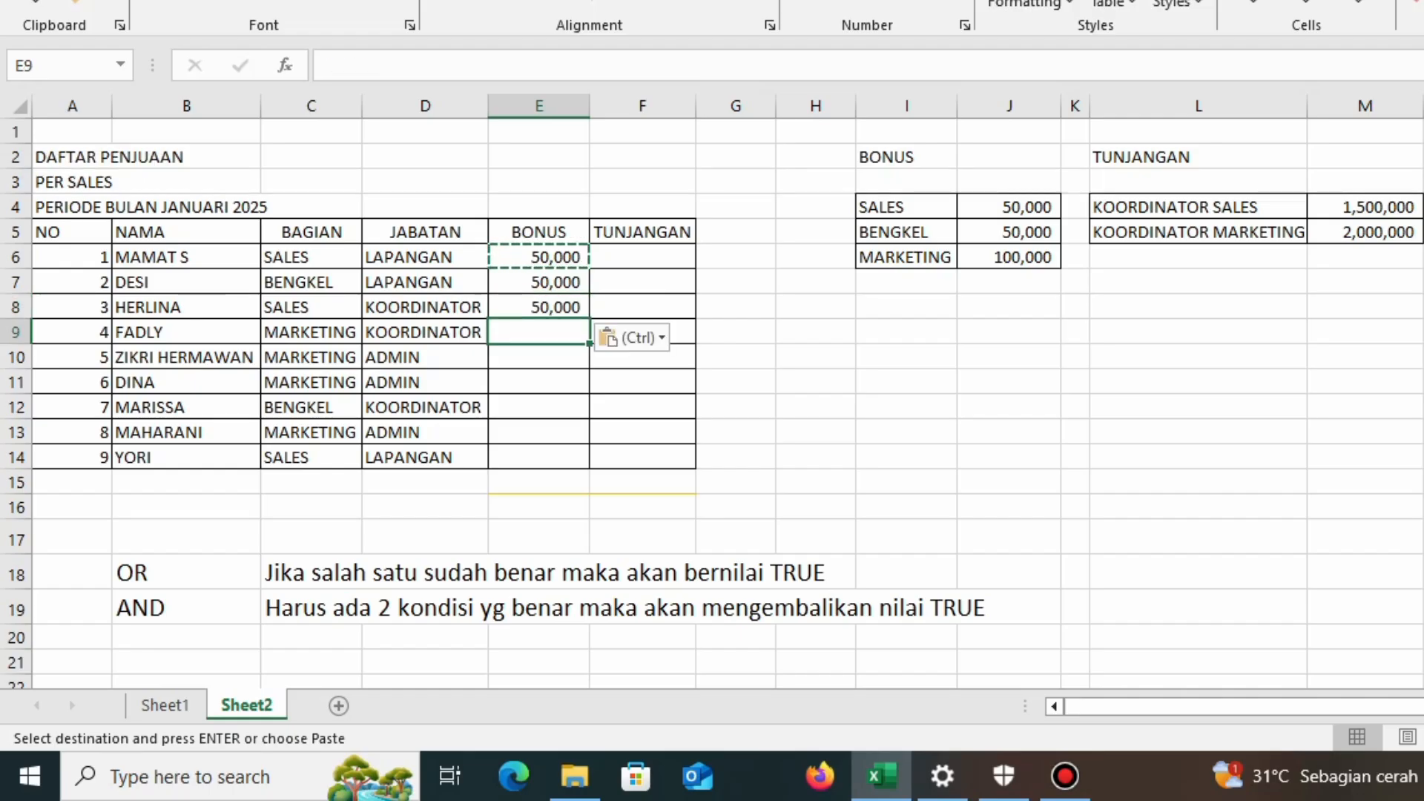
key(ctrl+v)
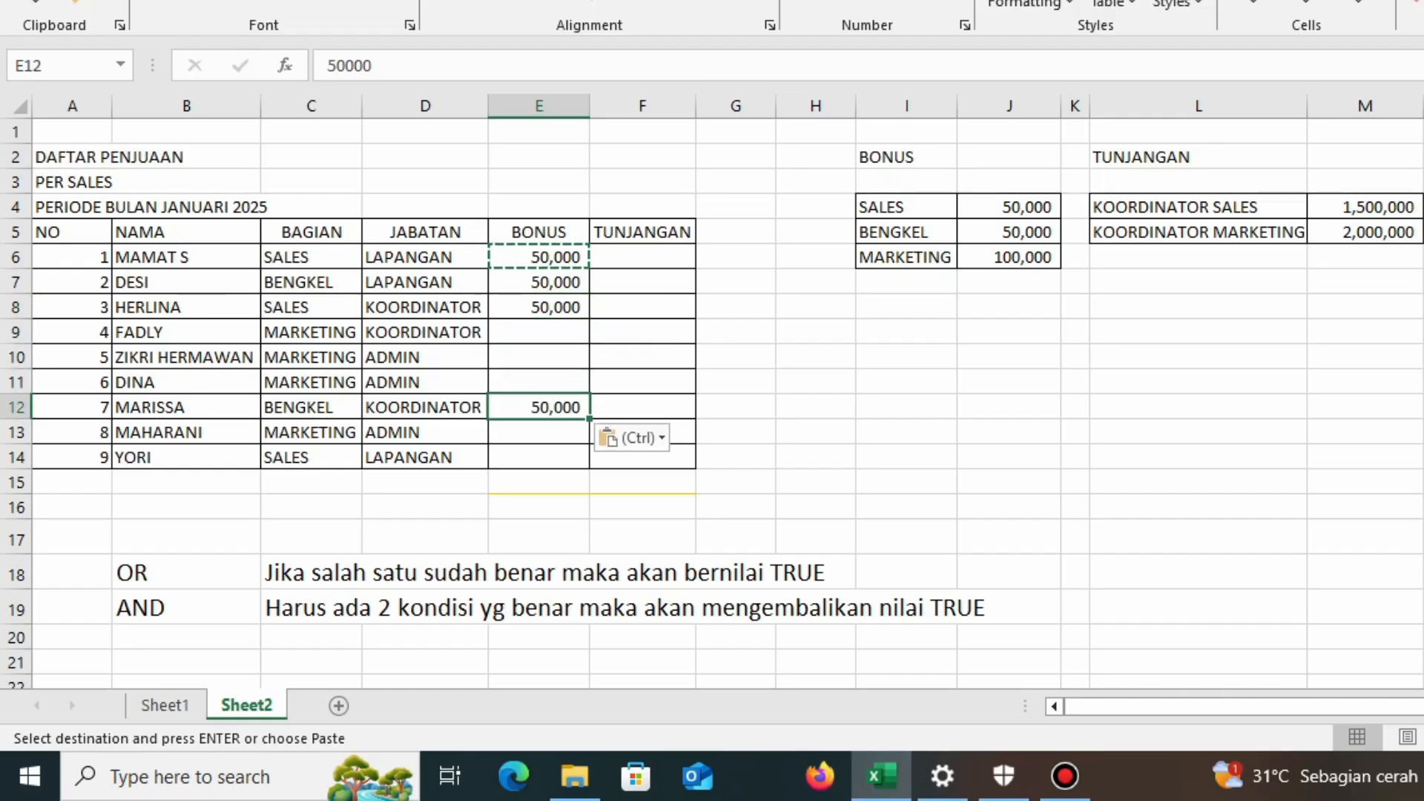
key(Down)
key(Down)
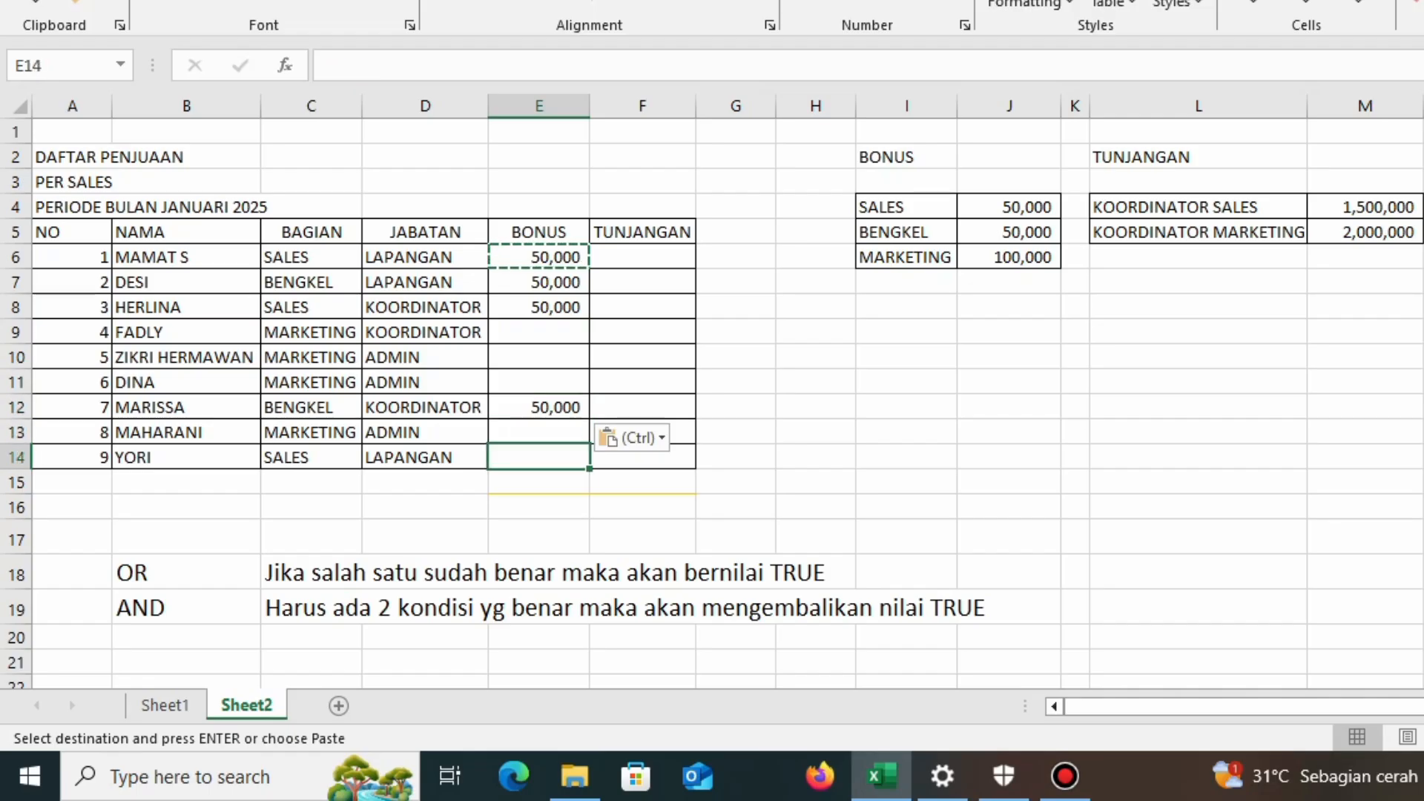
key(ctrl+v)
Compare the department in C6 with the SALES, BENGKEL and MARKETING entries of the BONUS rate table, I4:I6
key(Up)
key(Up)
key(Up)
key(Up)
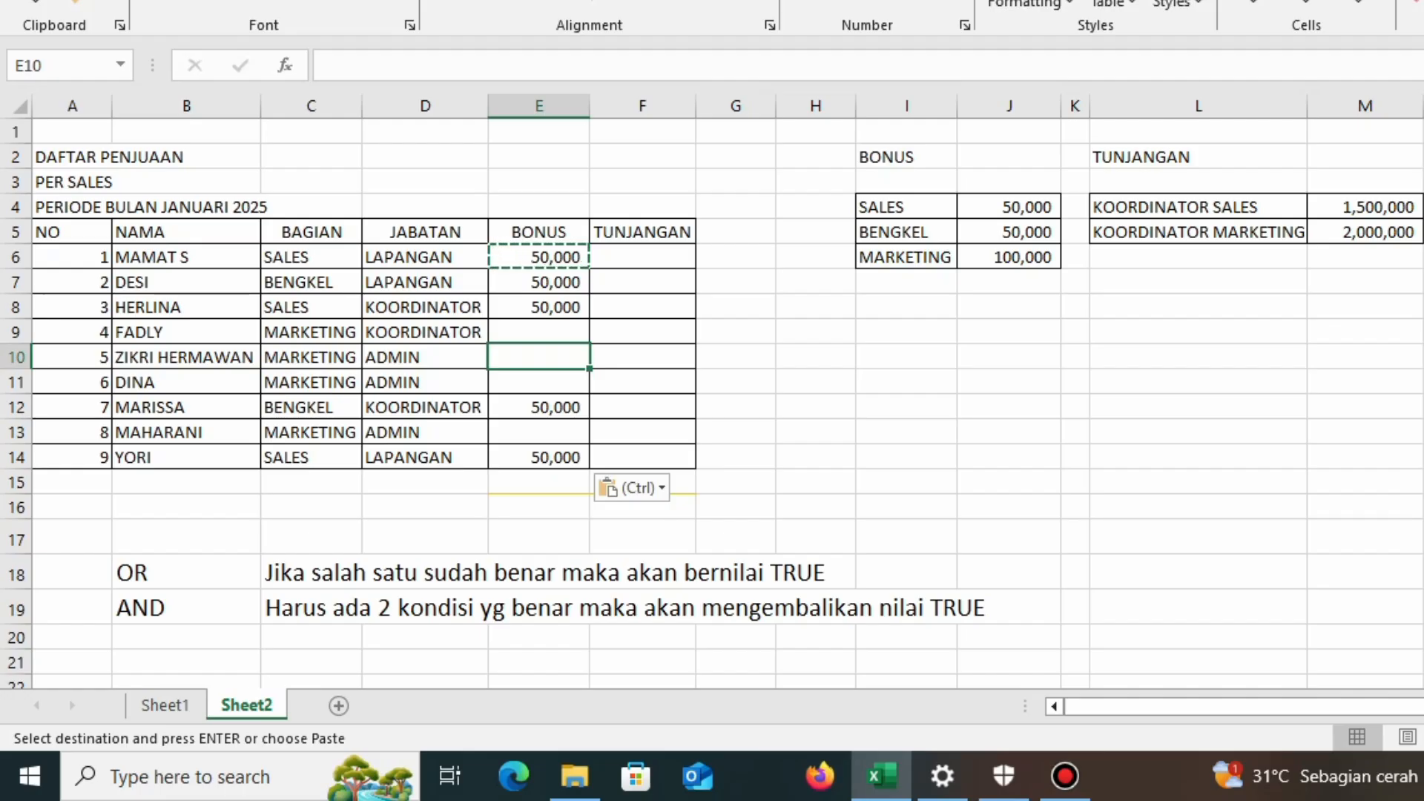
click(311, 258)
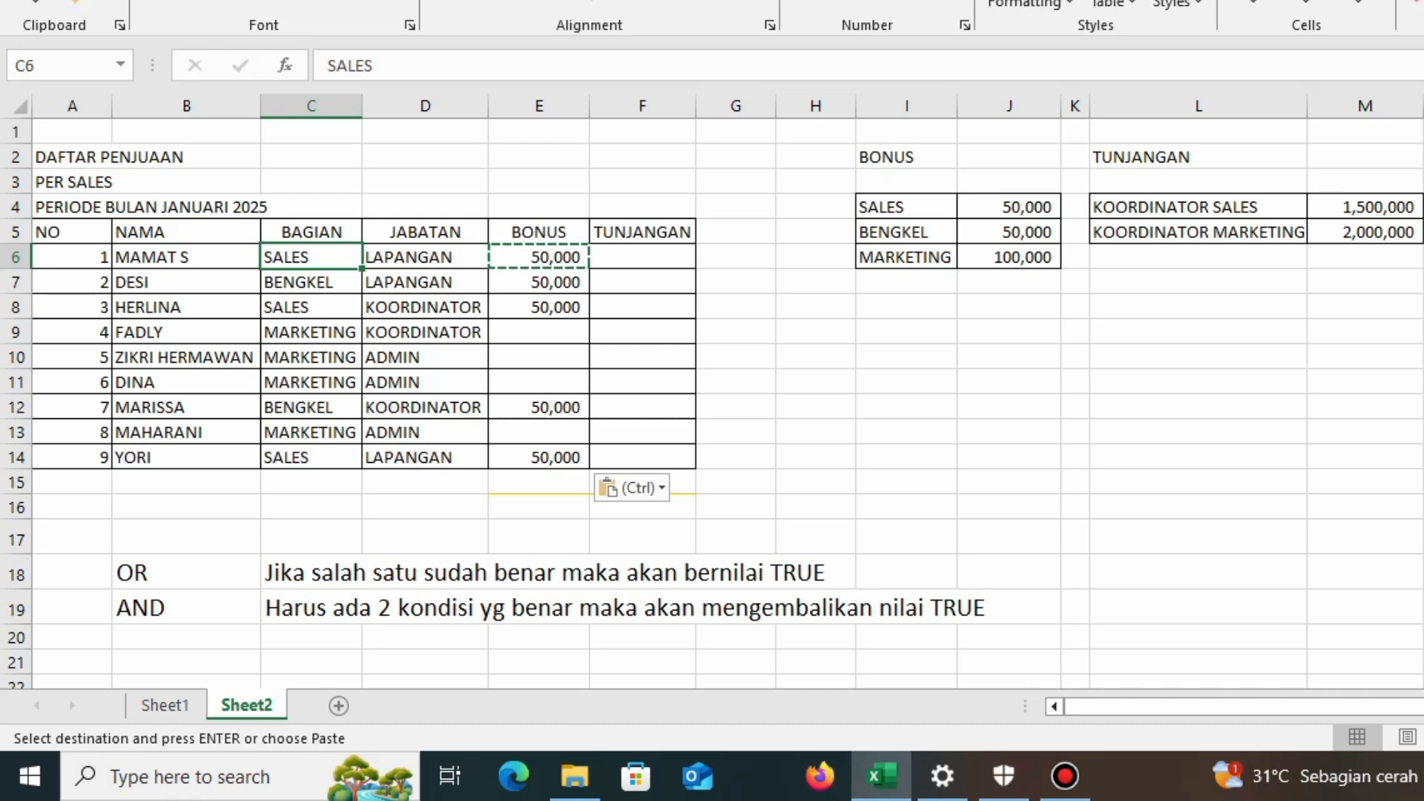
click(906, 207)
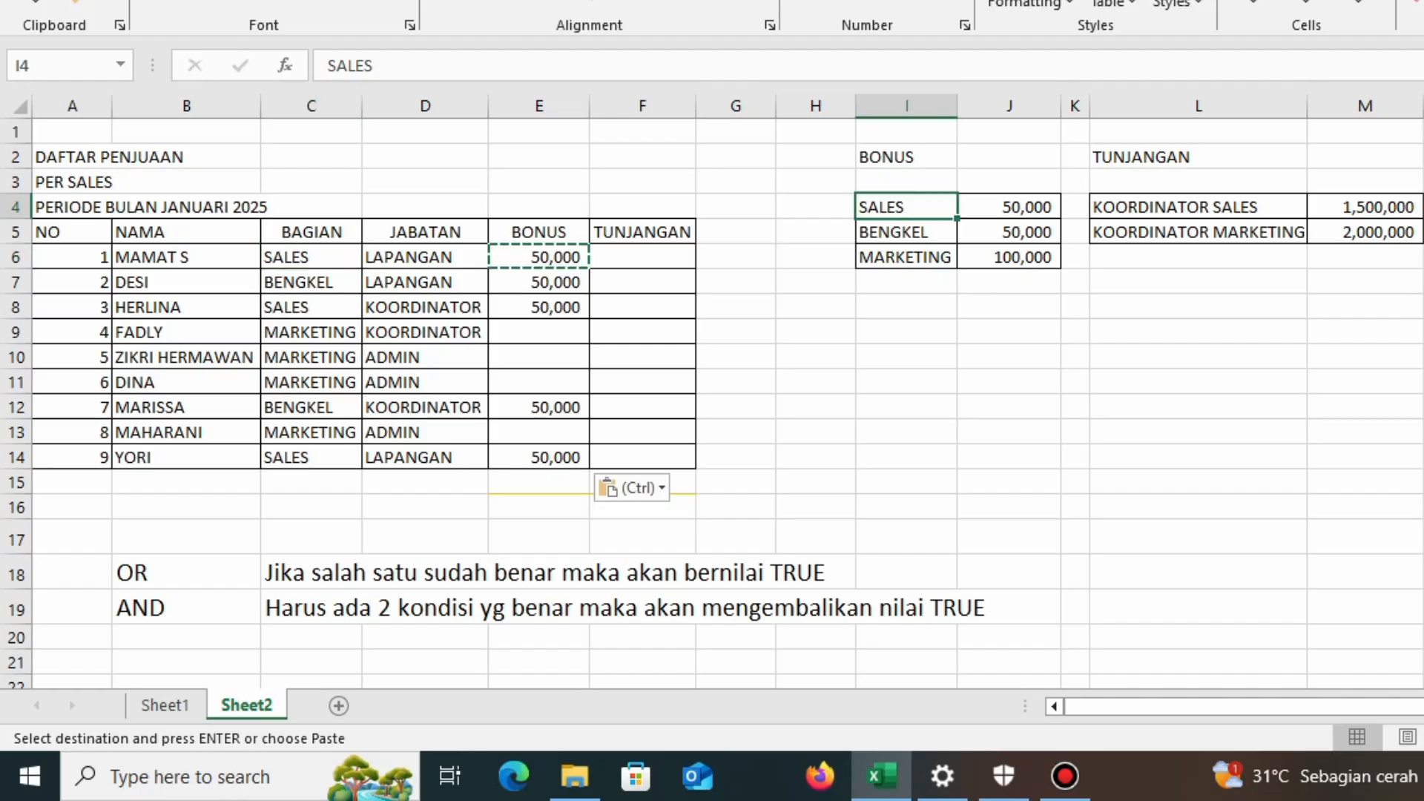
key(Down)
key(Down)
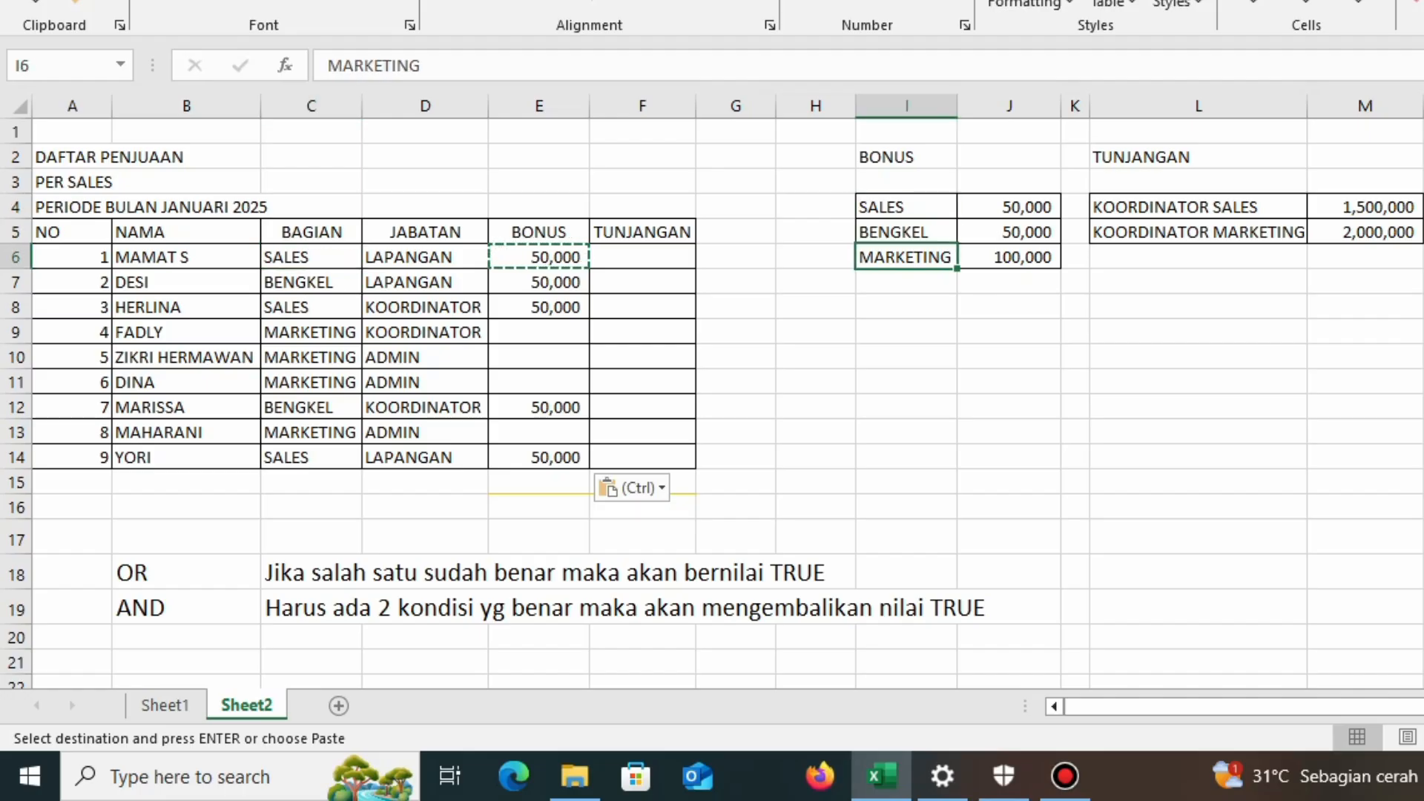
key(Up)
key(Up)
key(Down)
key(Down)
click(539, 257)
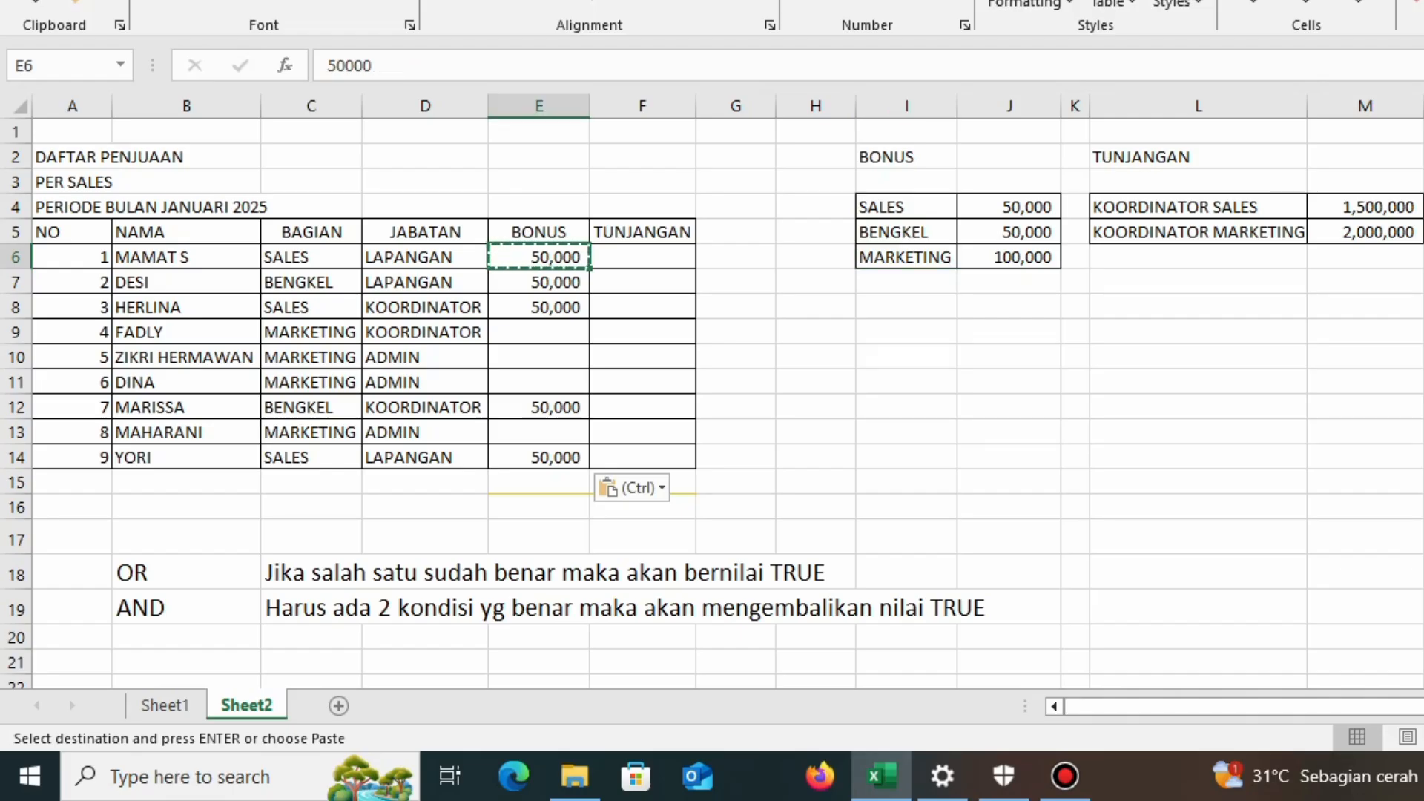
Clear the bonus amounts from cells E6:E15
drag(540, 257, 539, 482)
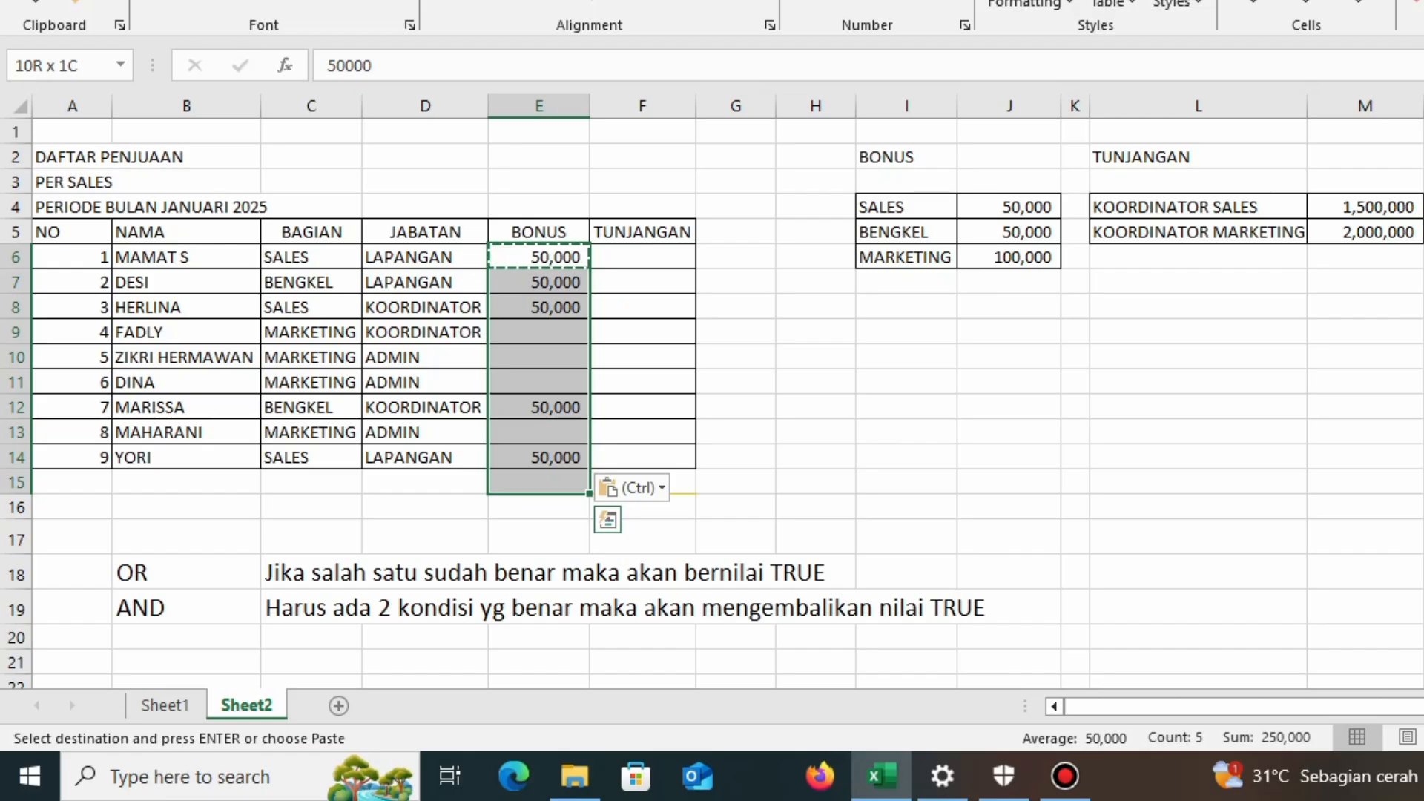
key(Delete)
Enter an OR formula in E6 testing whether C6 equals "SALES", accepting the suggested correction =OR(C6="SALES","")
click(539, 257)
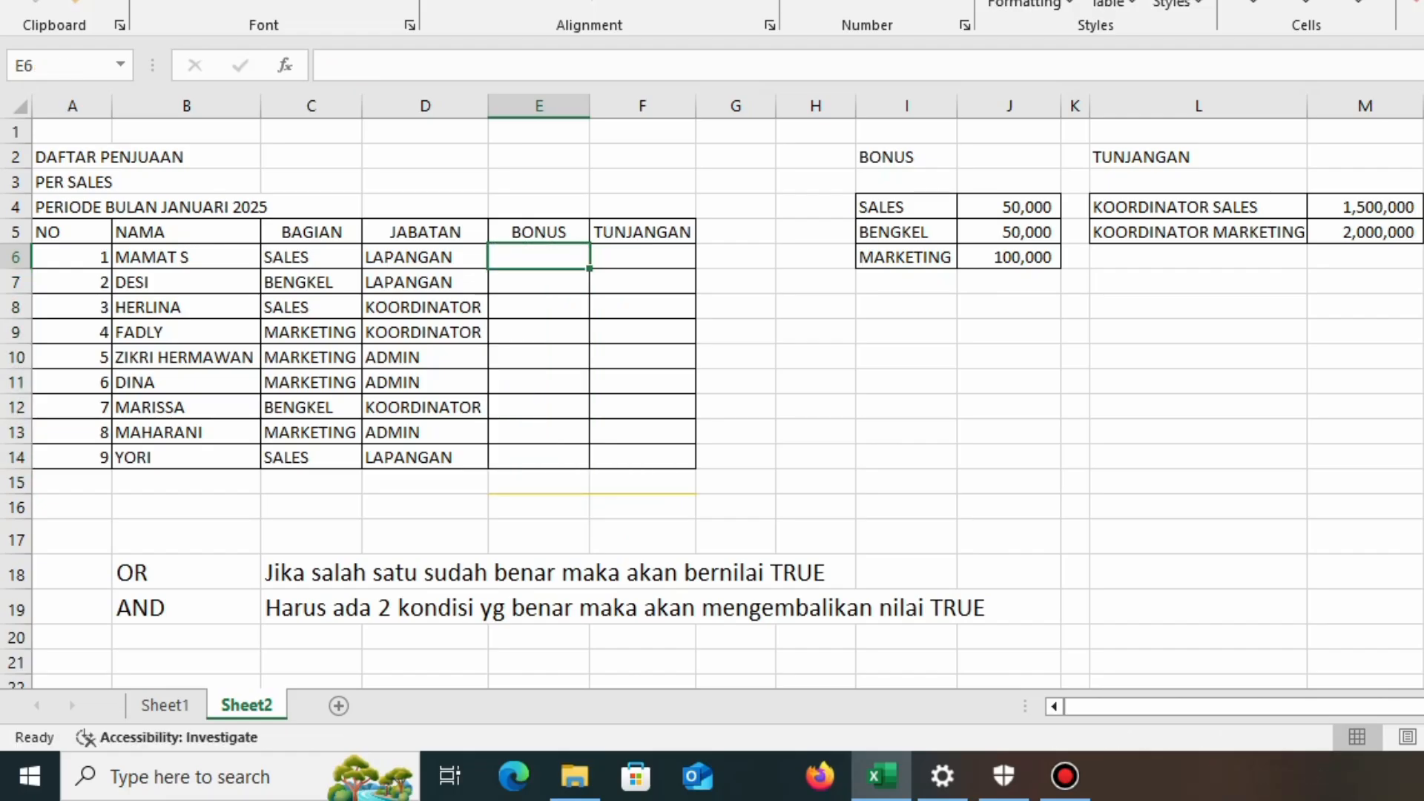
text(=OR()
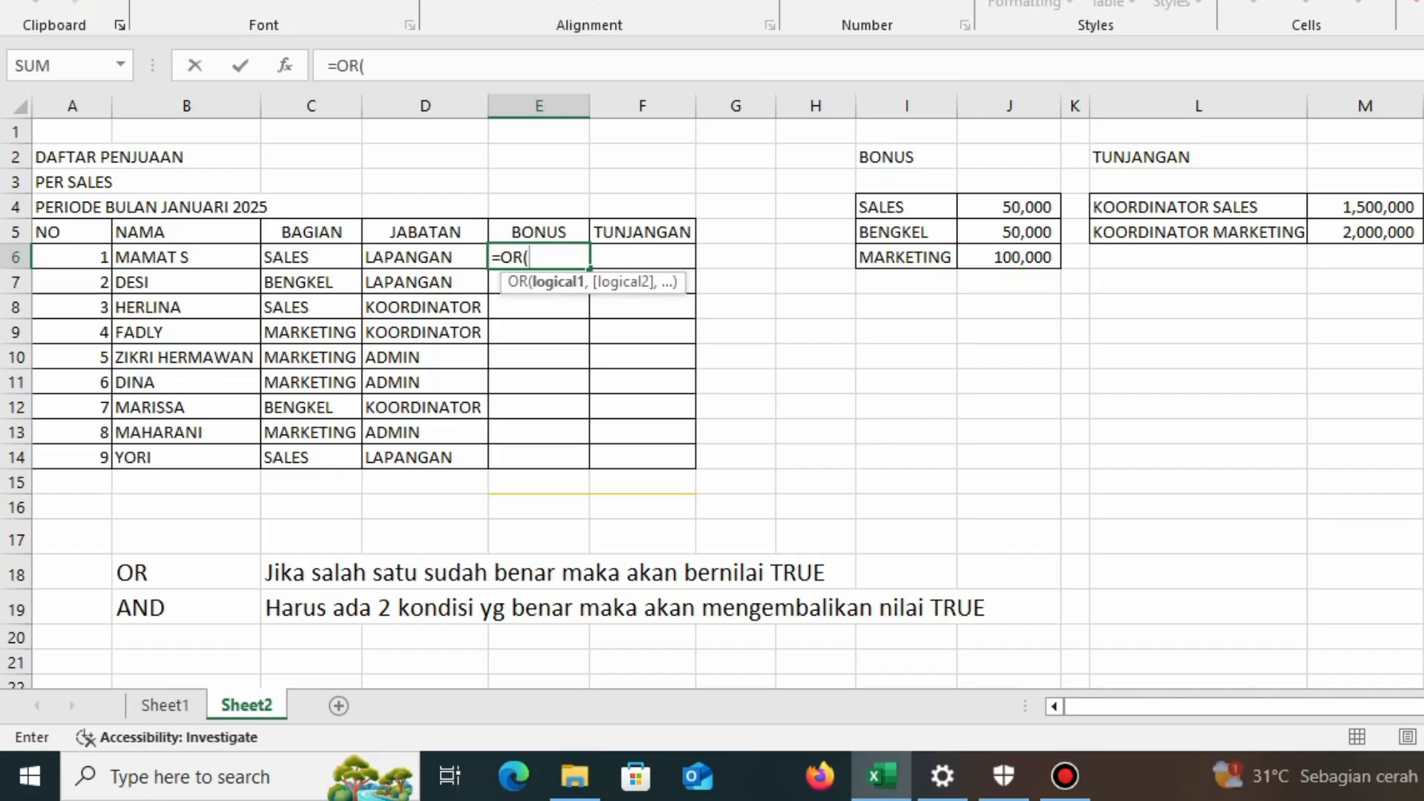
click(312, 258)
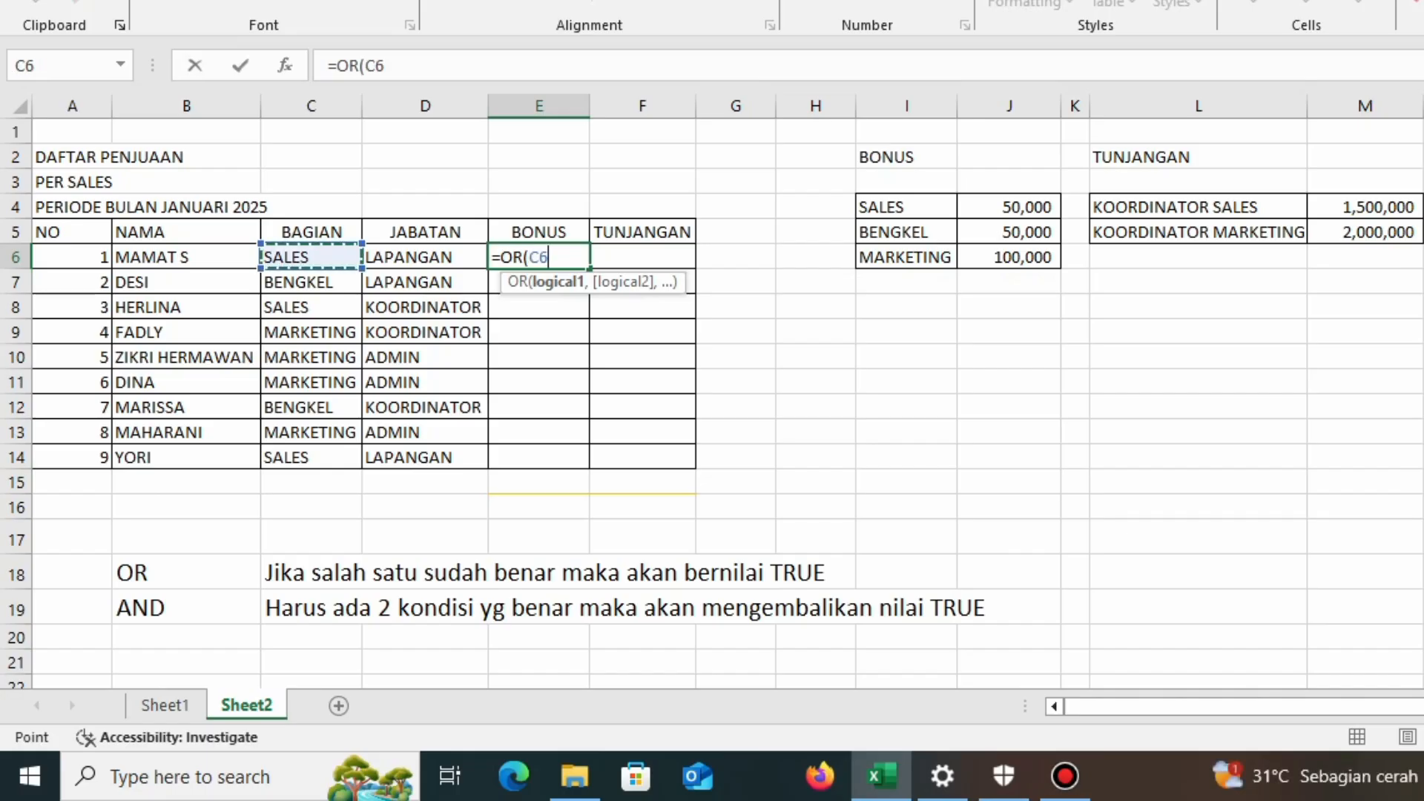
text(=)
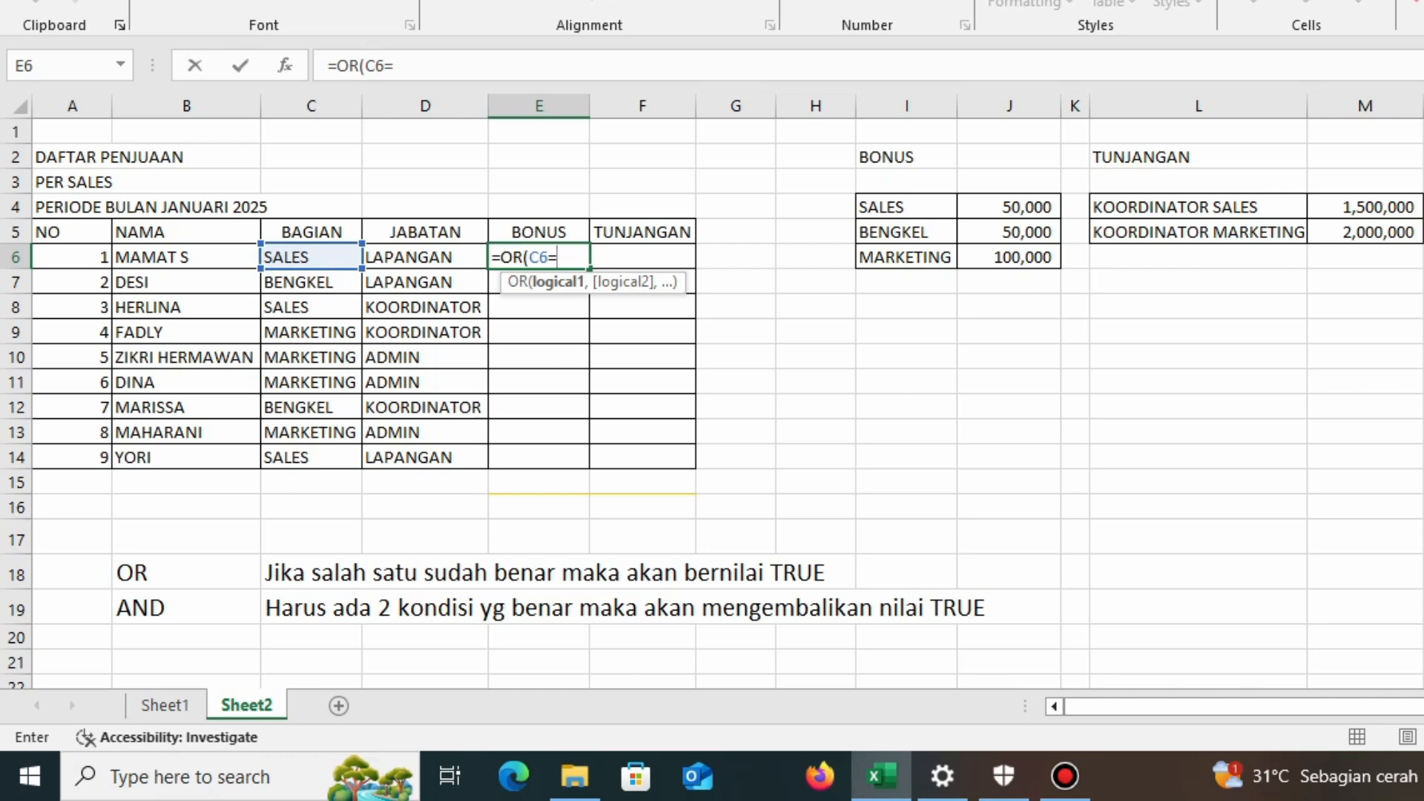
text("SALES")
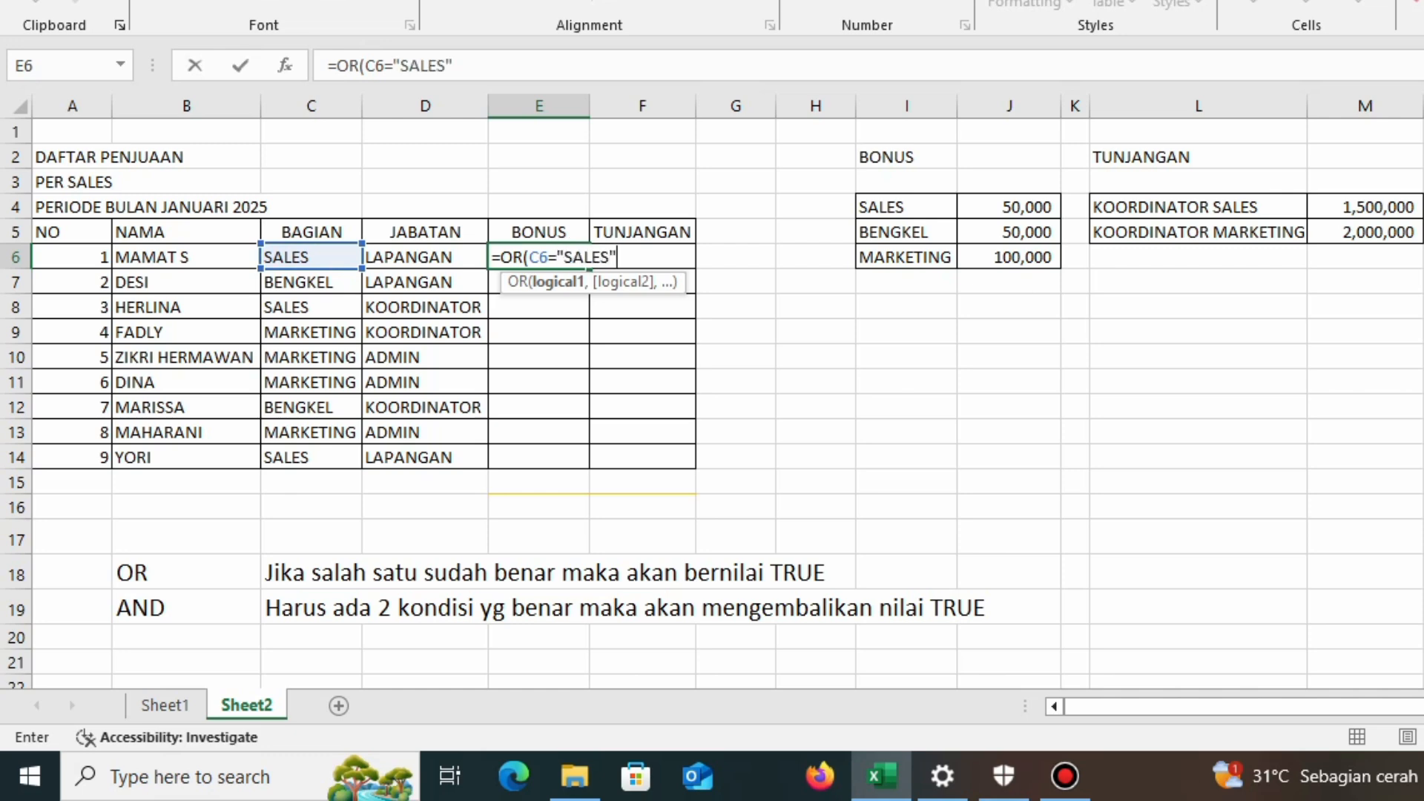
text(,")
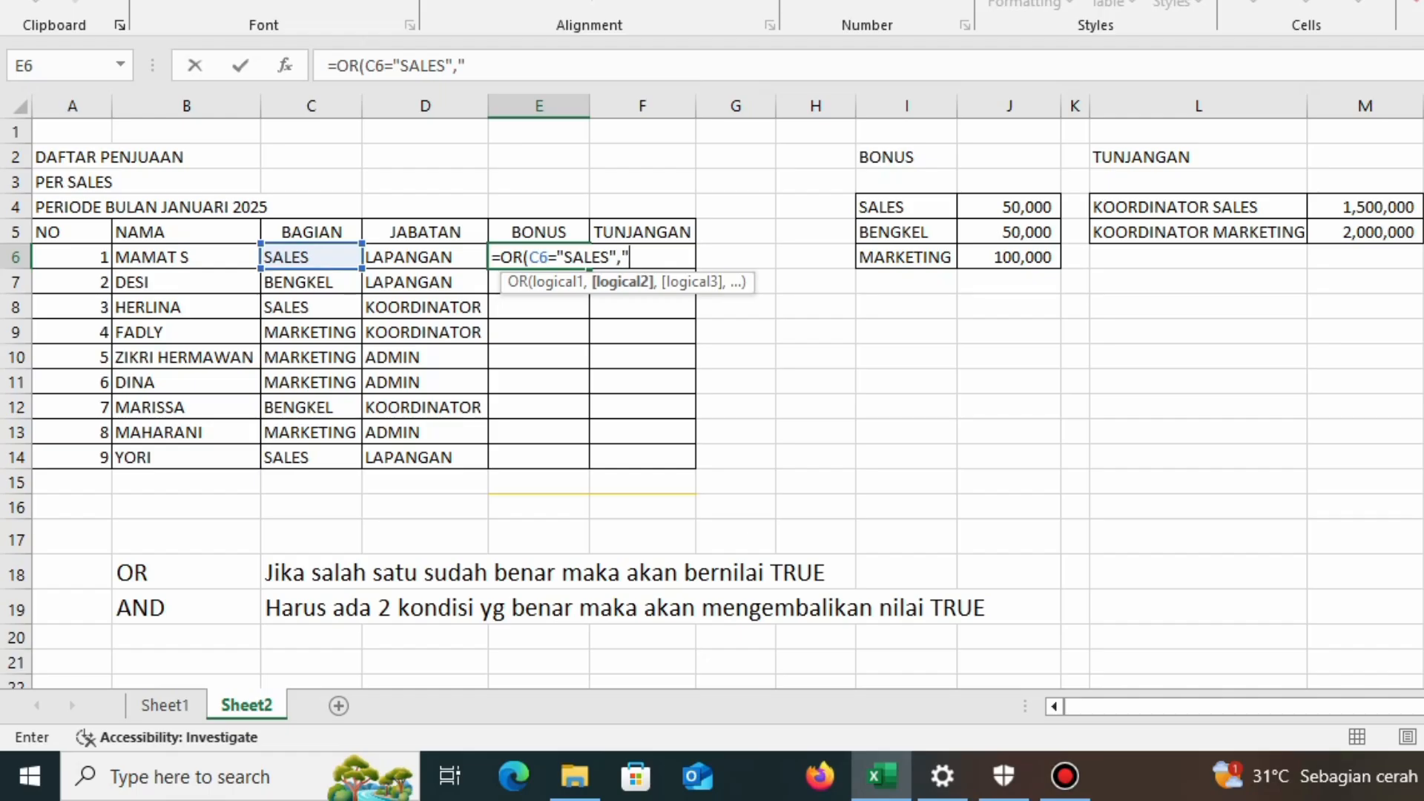
key(Return)
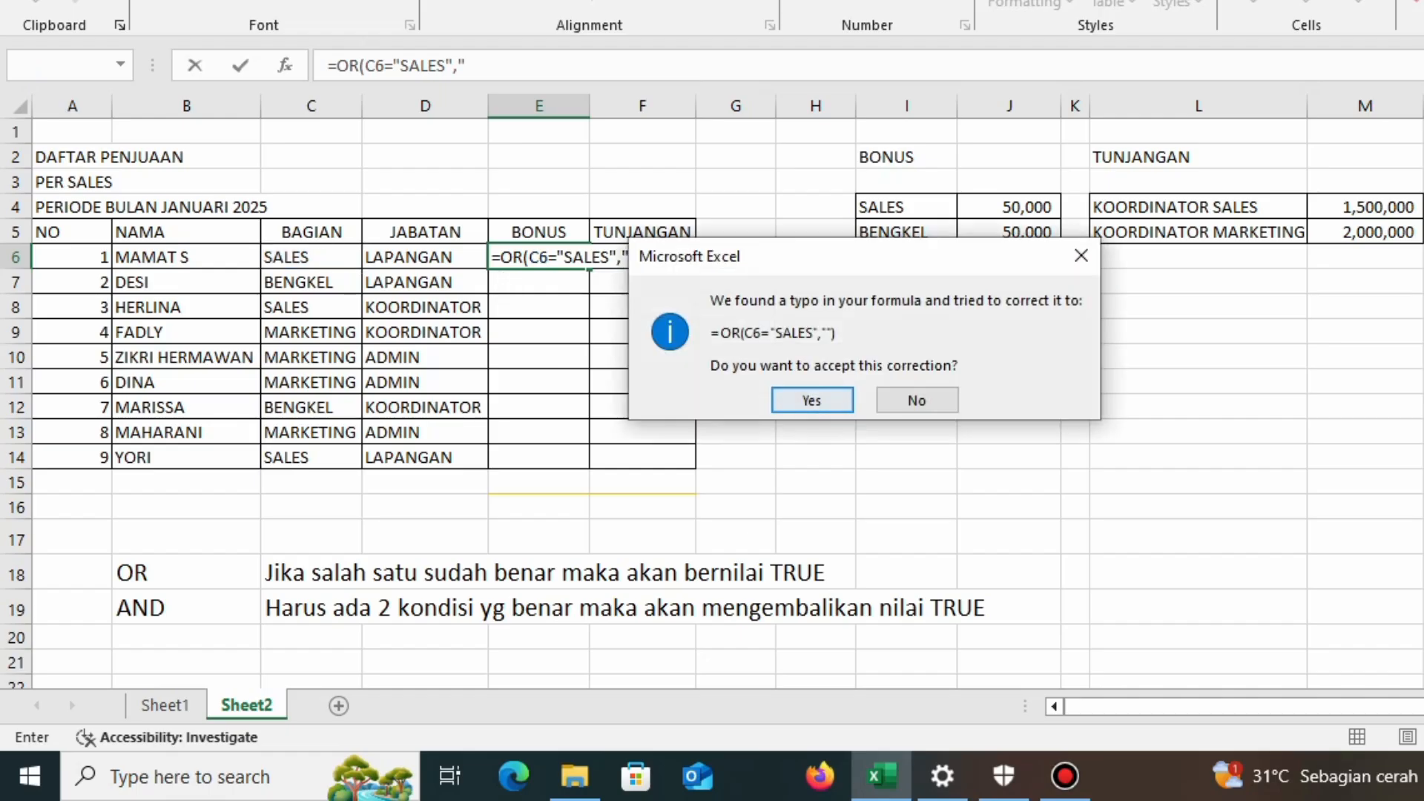
click(812, 400)
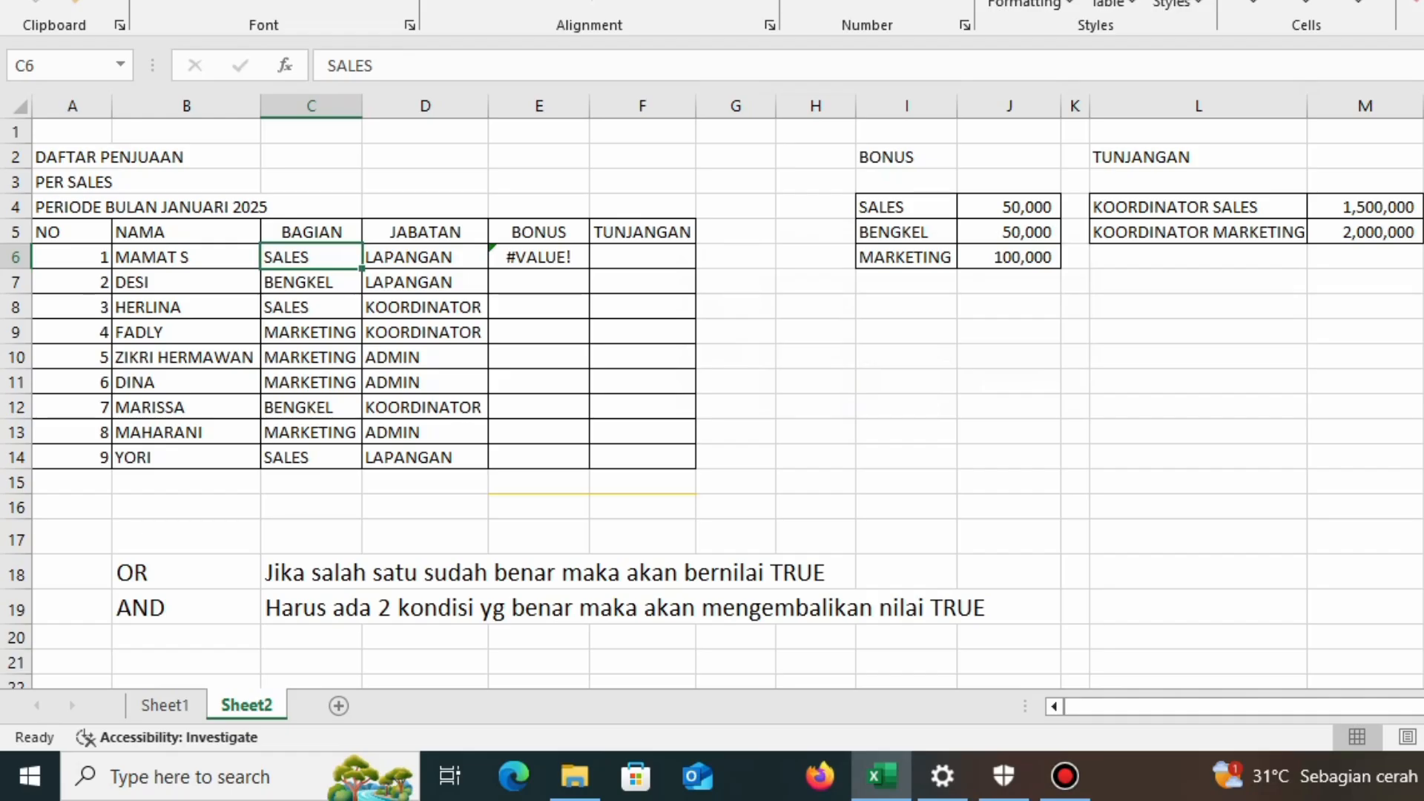
Replace the empty second condition in E6 so the formula reads =OR(C6="SALES",C6="BENGKEL")
click(538, 257)
key(F2)
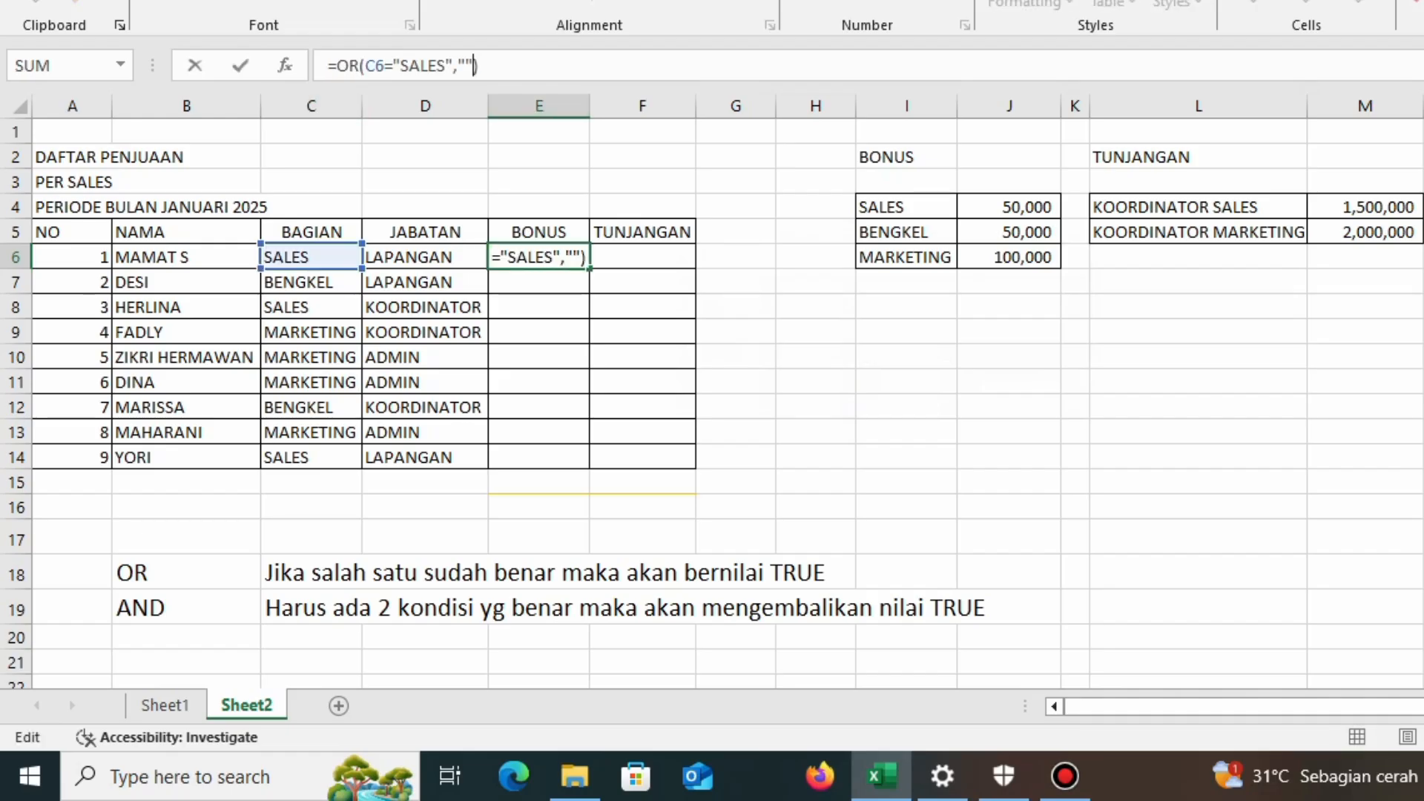
key(BackSpace)
key(BackSpace)
key(BackSpace)
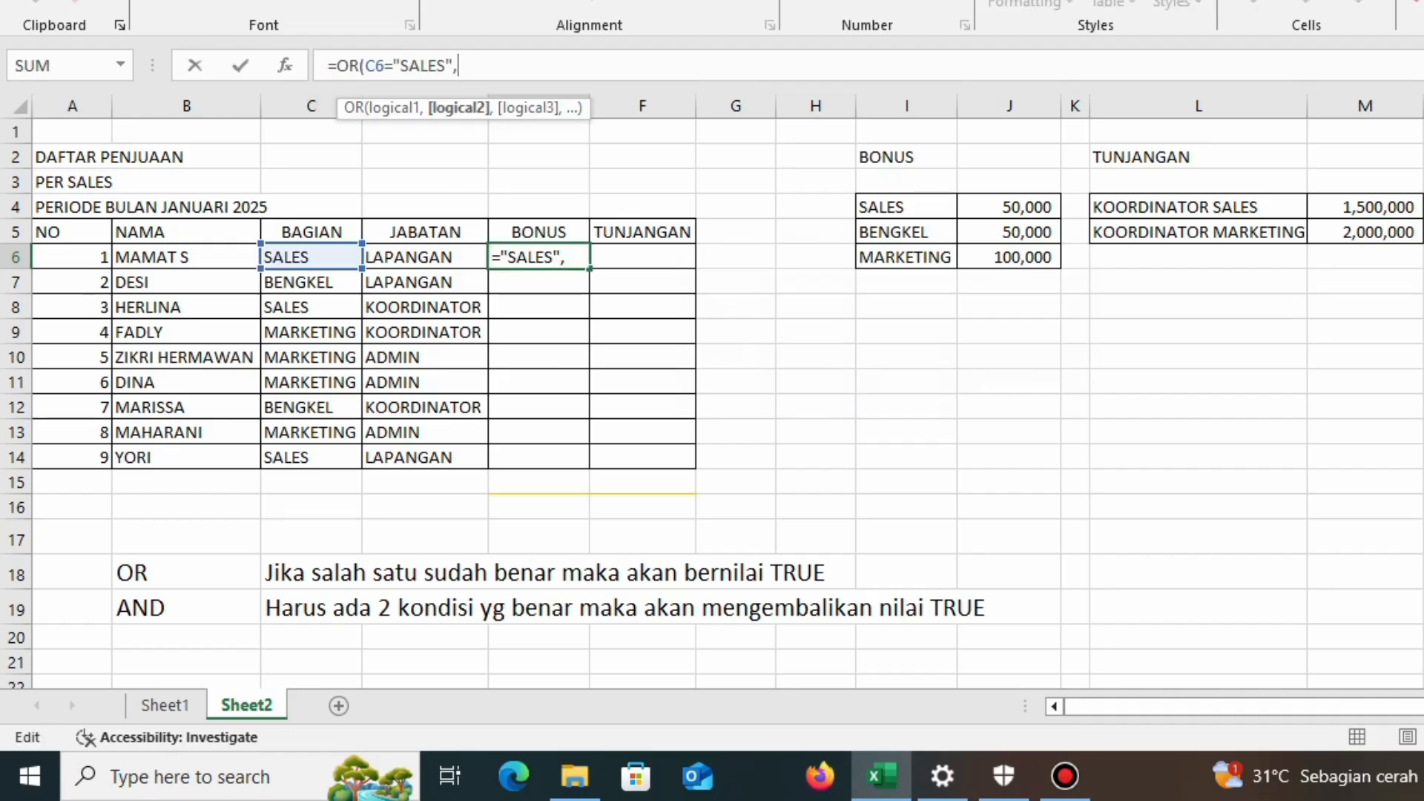
click(311, 257)
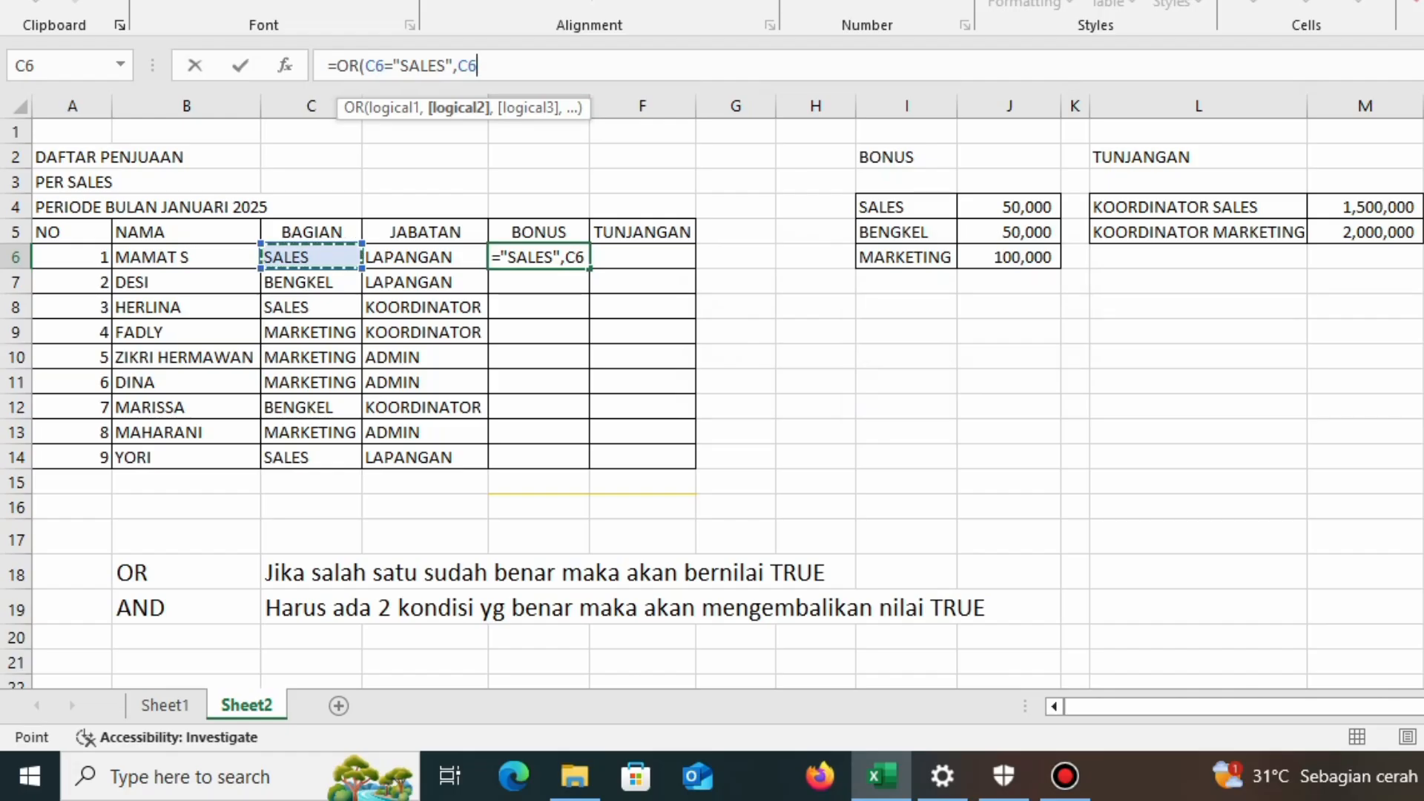
text(=)
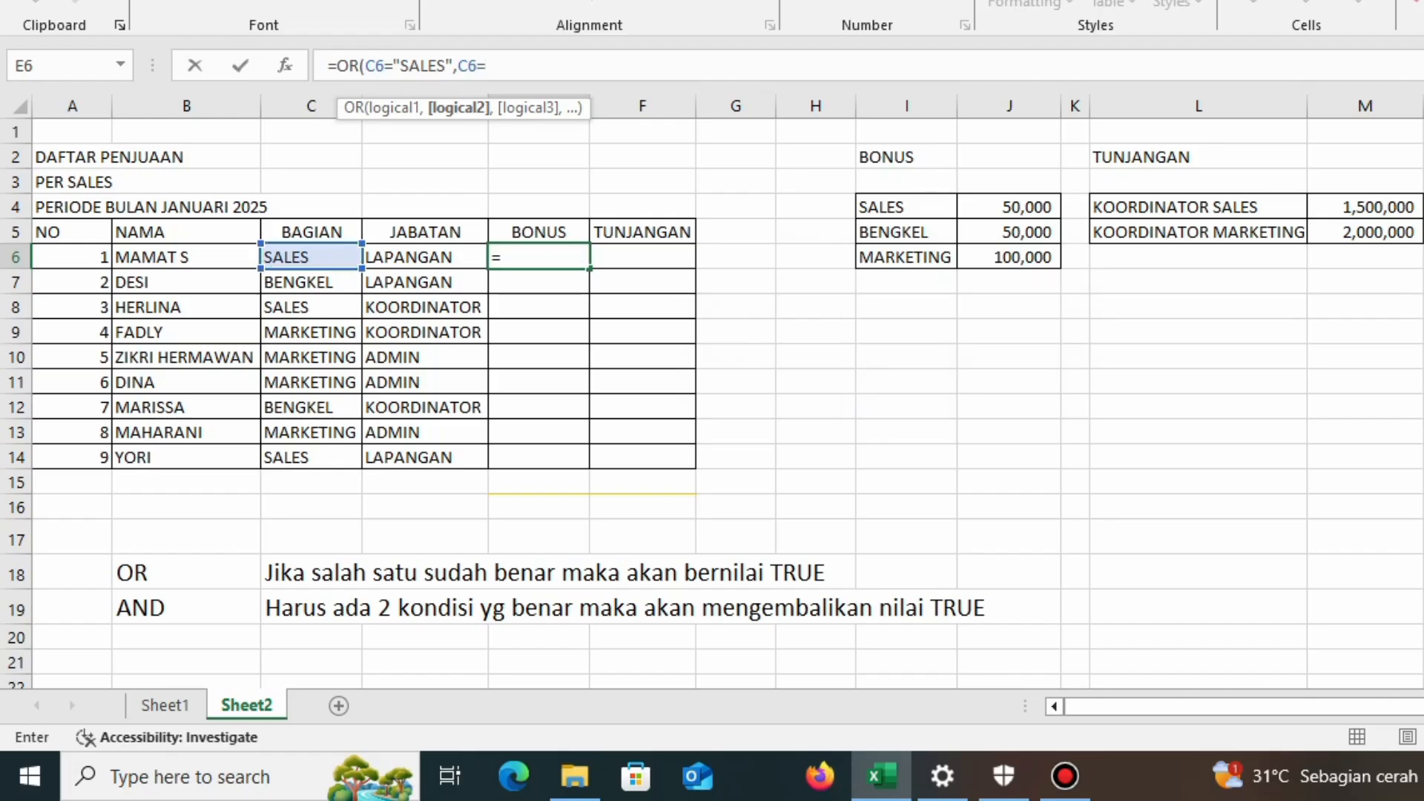
text("BENGKL)
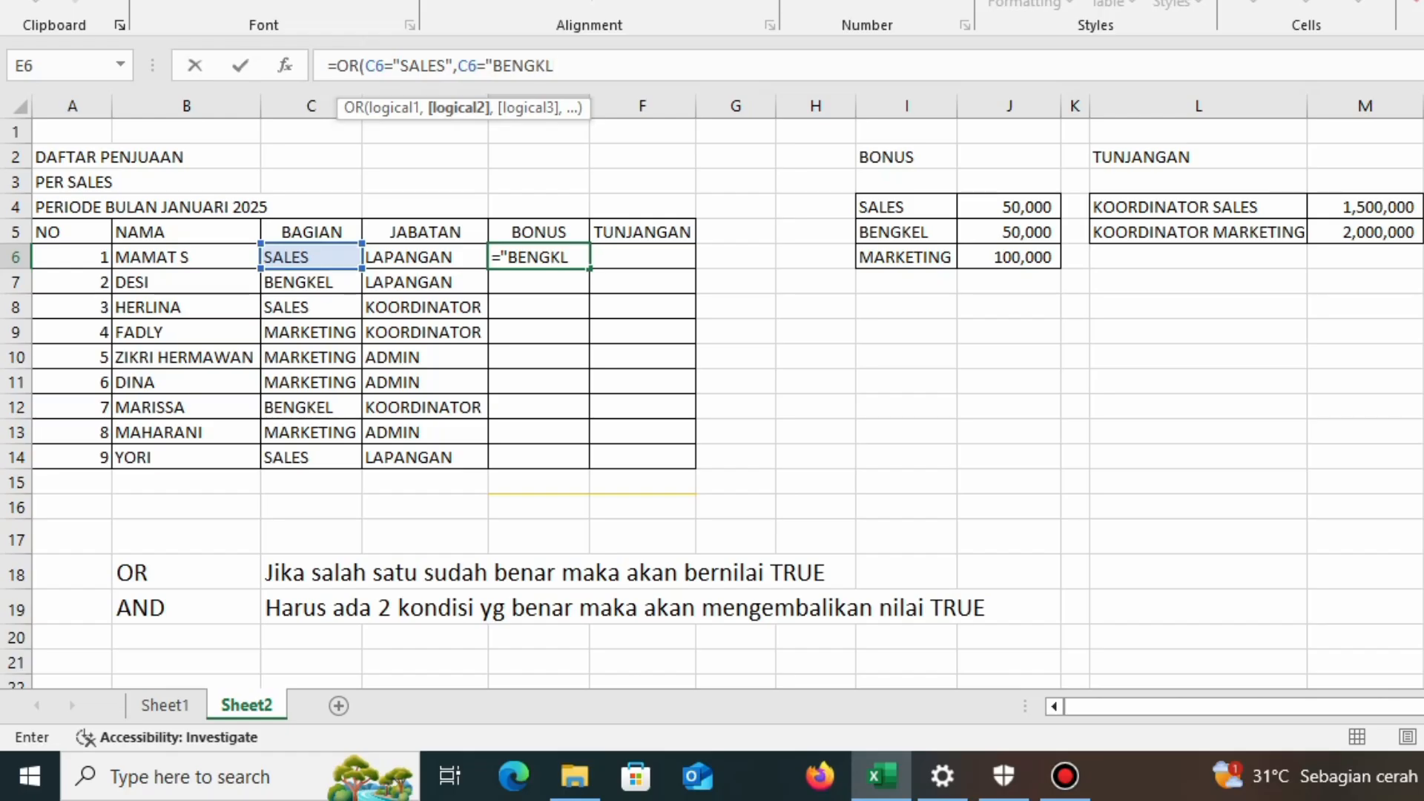
key(BackSpace)
text(EL"))
key(Return)
Fill the OR formula from E6 down the BONUS column through E14
key(Up)
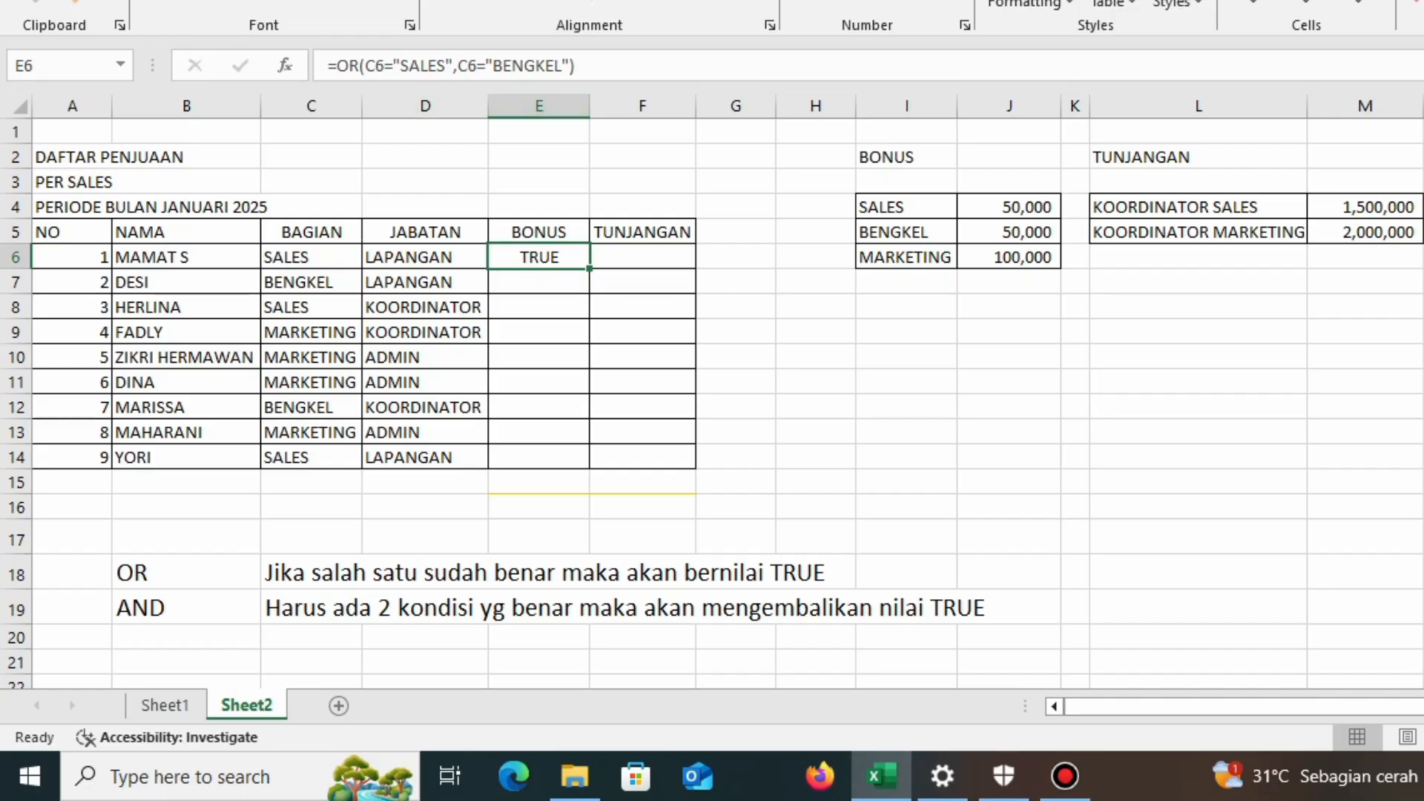
drag(590, 268, 587, 461)
click(642, 357)
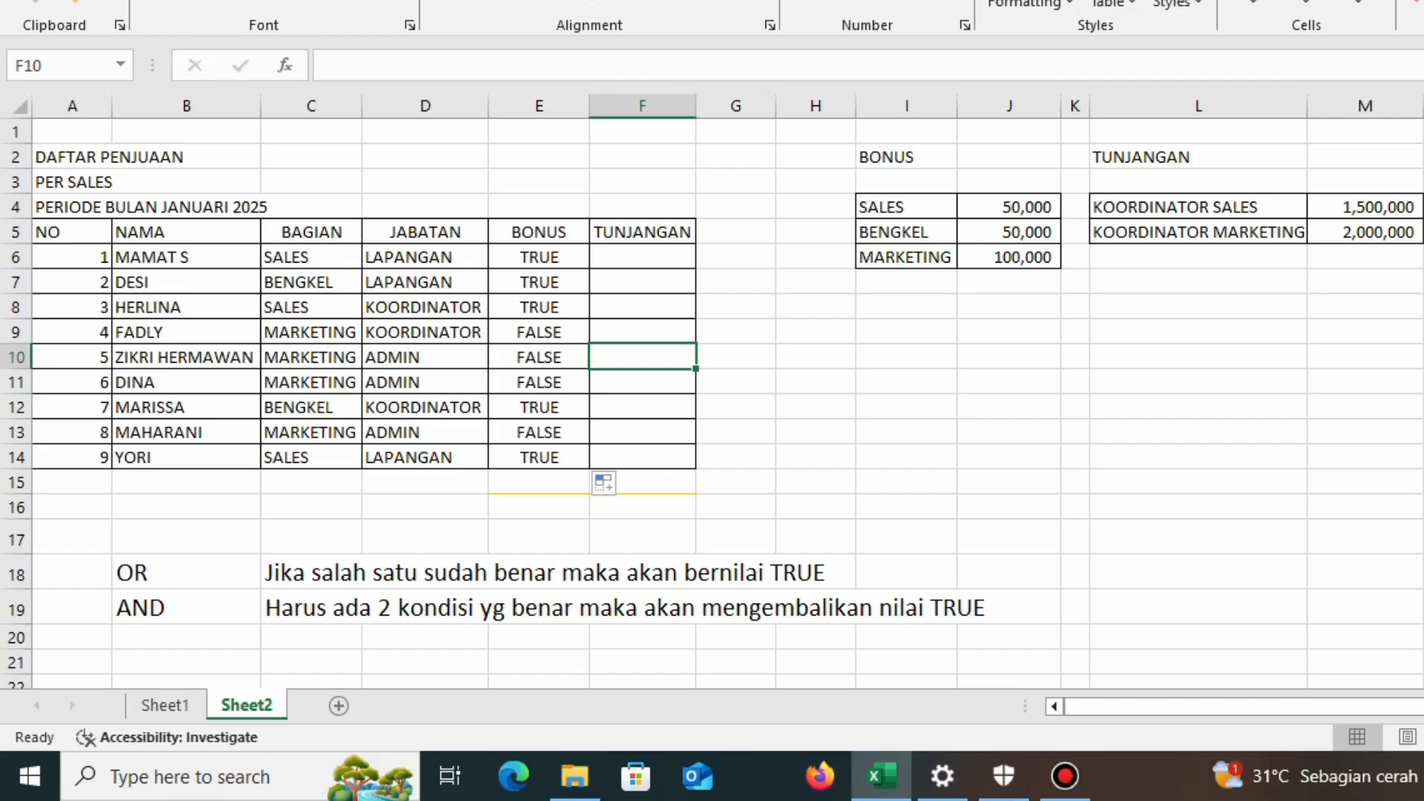
Check the OR formulas in the BONUS column from E9 to E13 against the MARKETING entry of the rate table
click(906, 257)
click(424, 332)
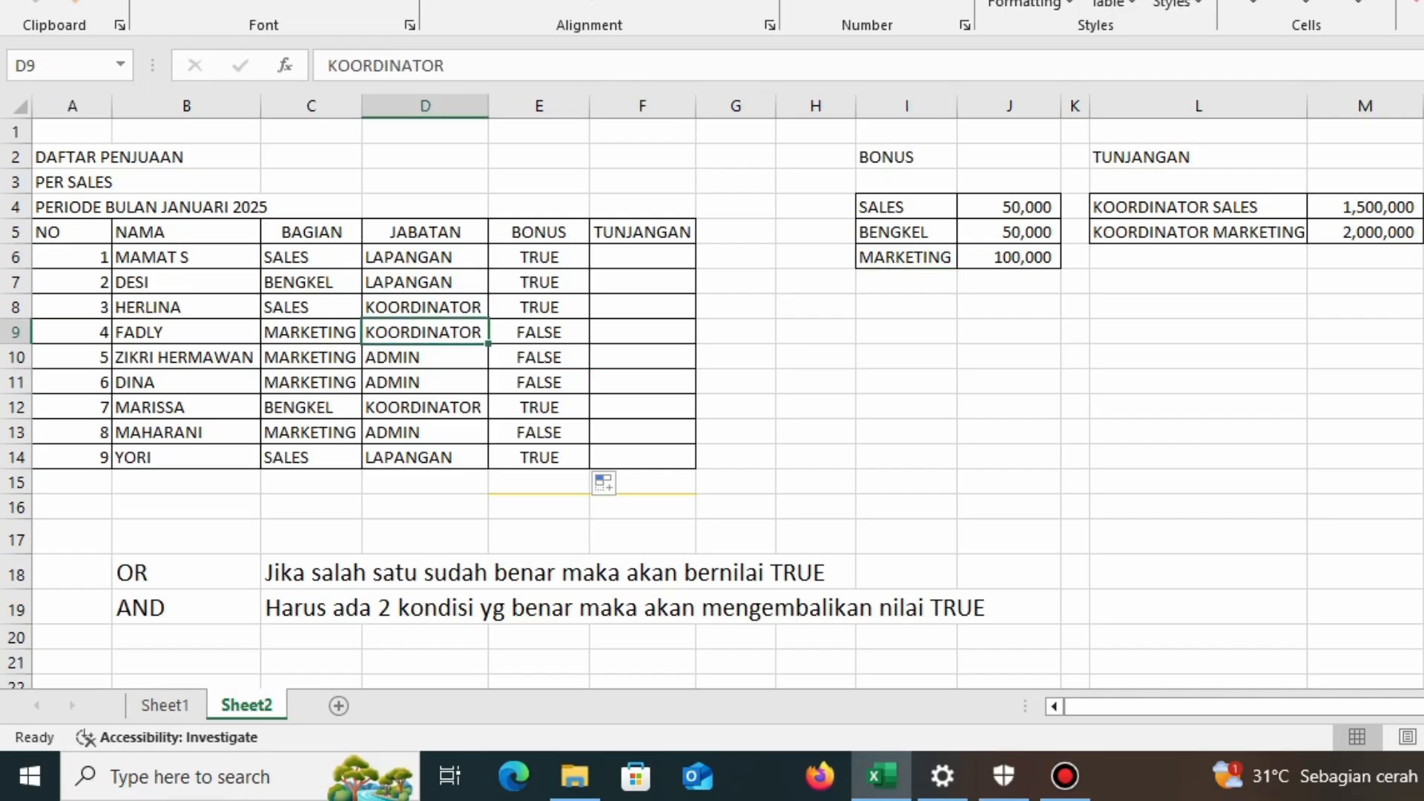
click(539, 332)
key(Down)
key(Down)
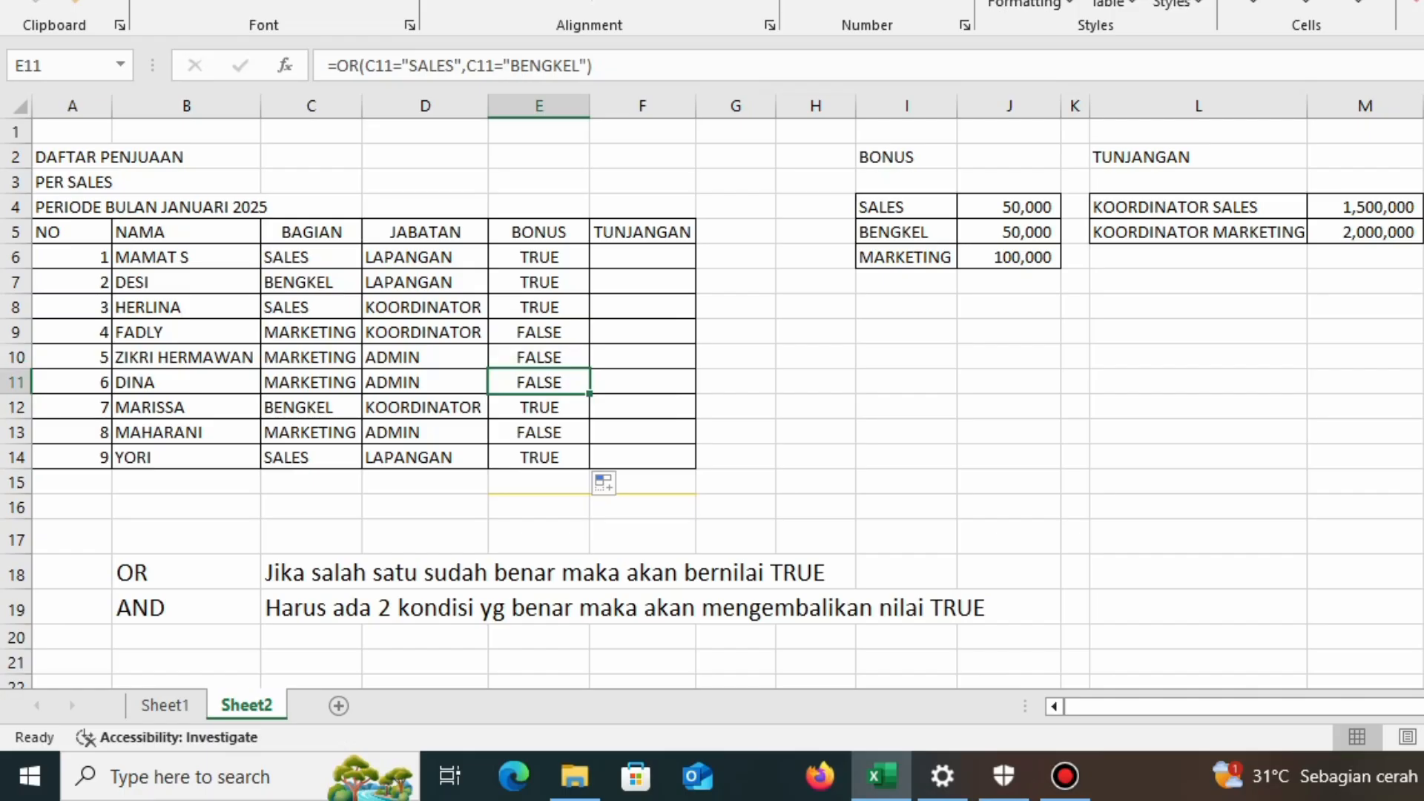
key(Down)
key(Down)
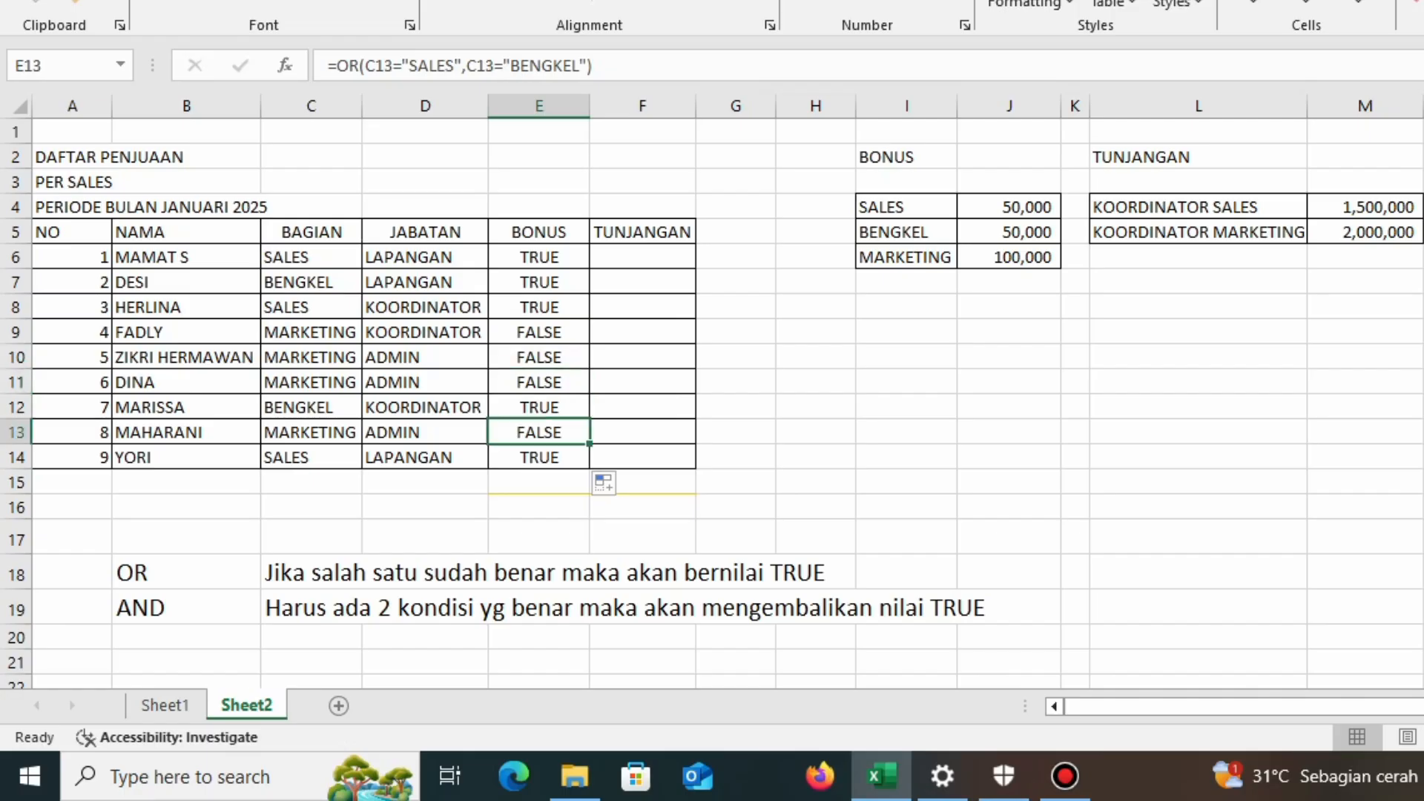
Compare the OR formulas in E6 to E9 with the departments in C7 and C9
click(539, 258)
key(Down)
key(Down)
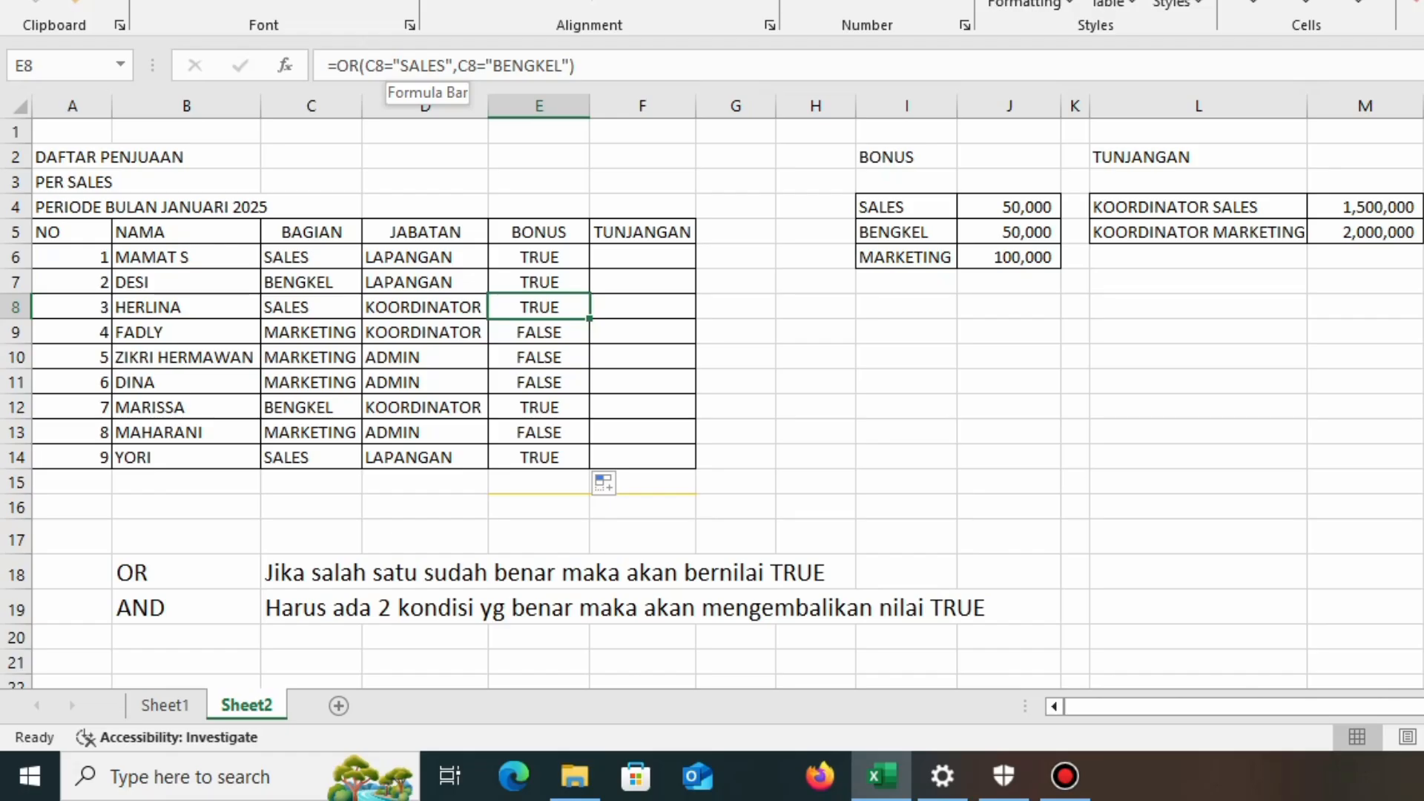
click(539, 257)
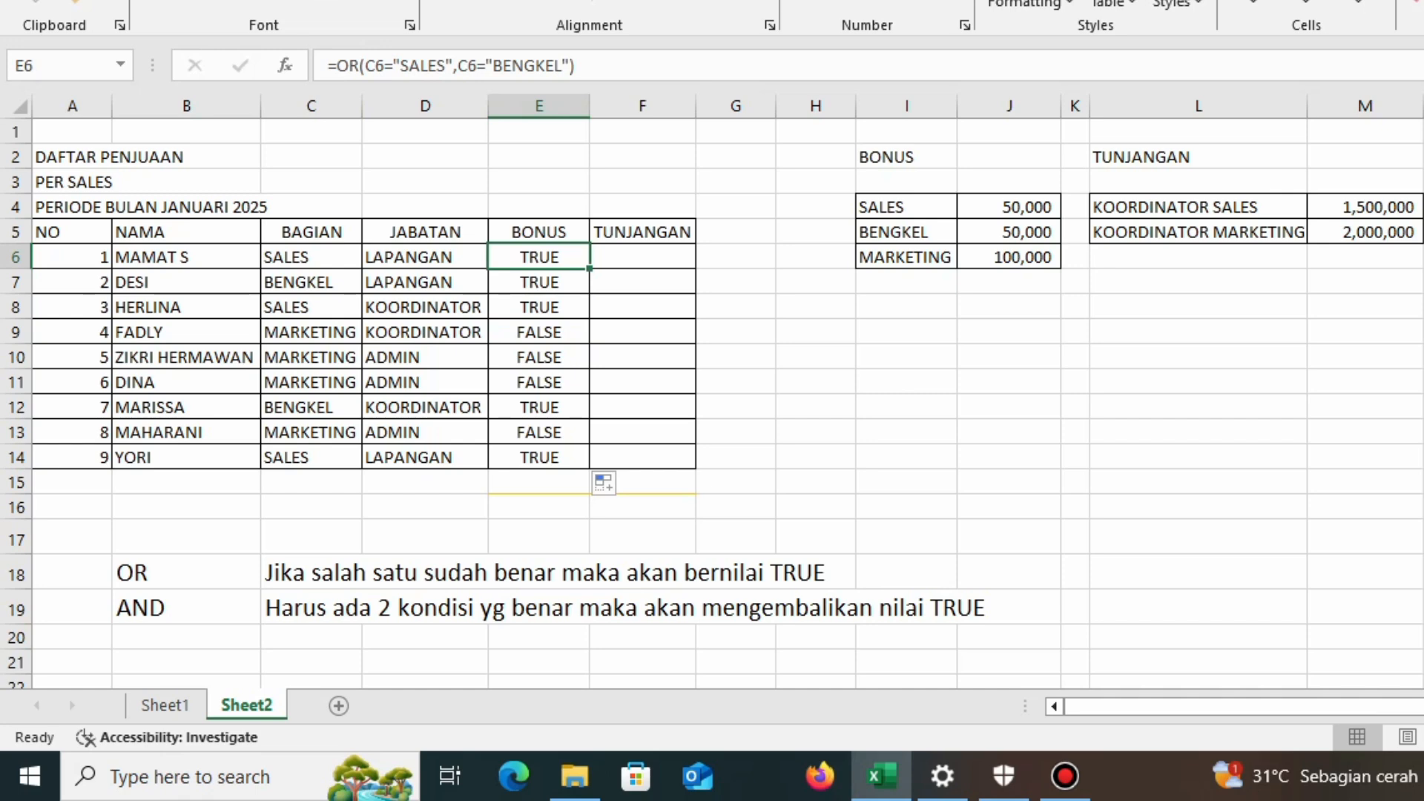
click(311, 282)
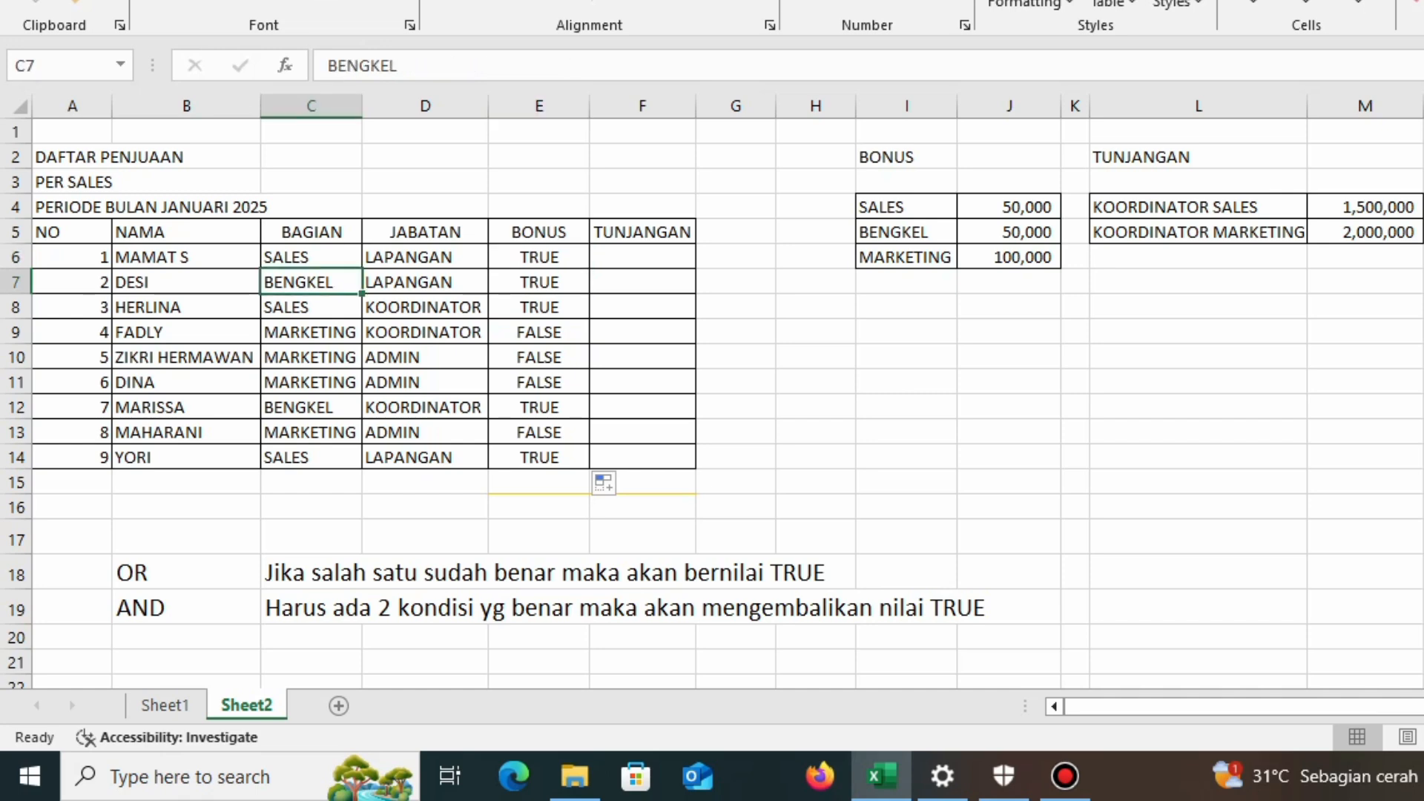
click(539, 282)
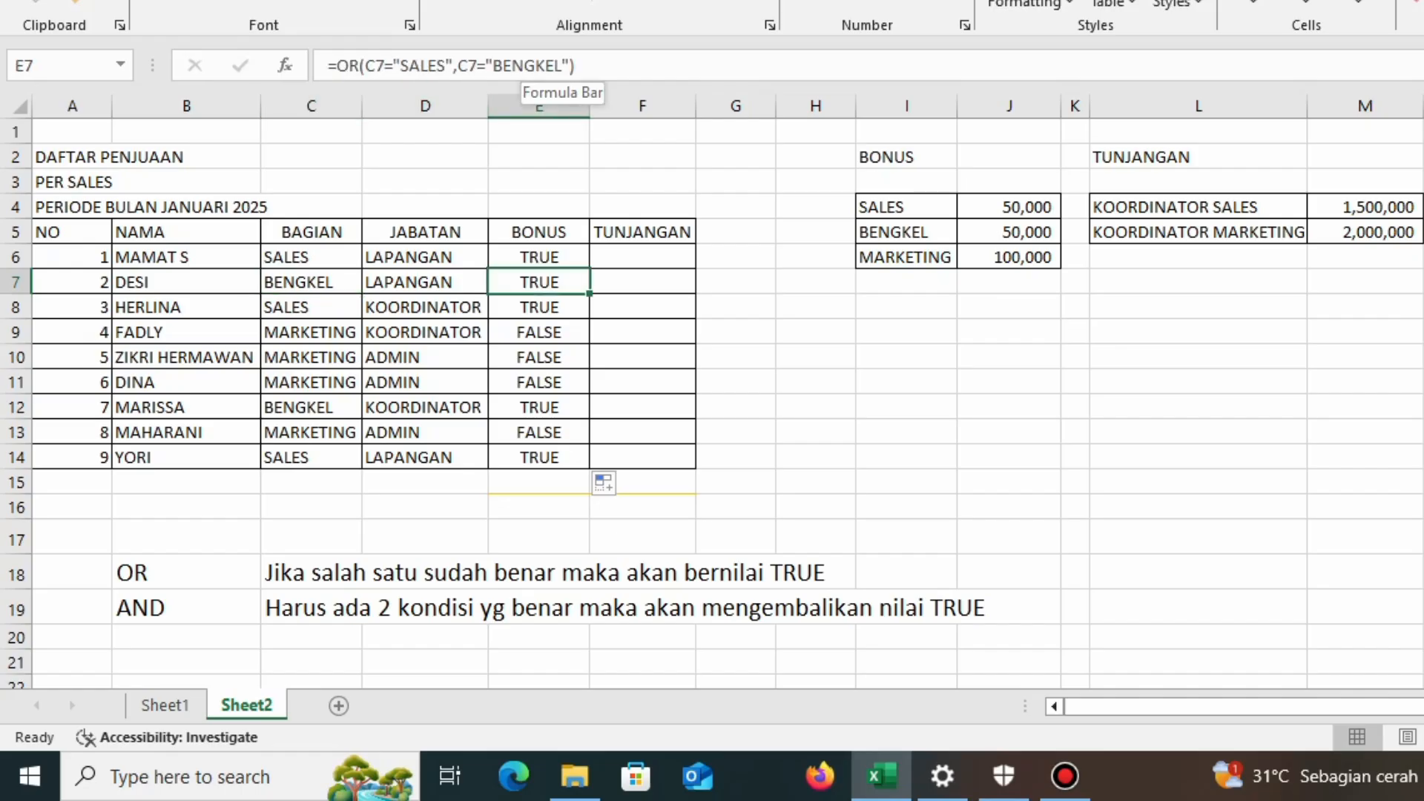
click(539, 332)
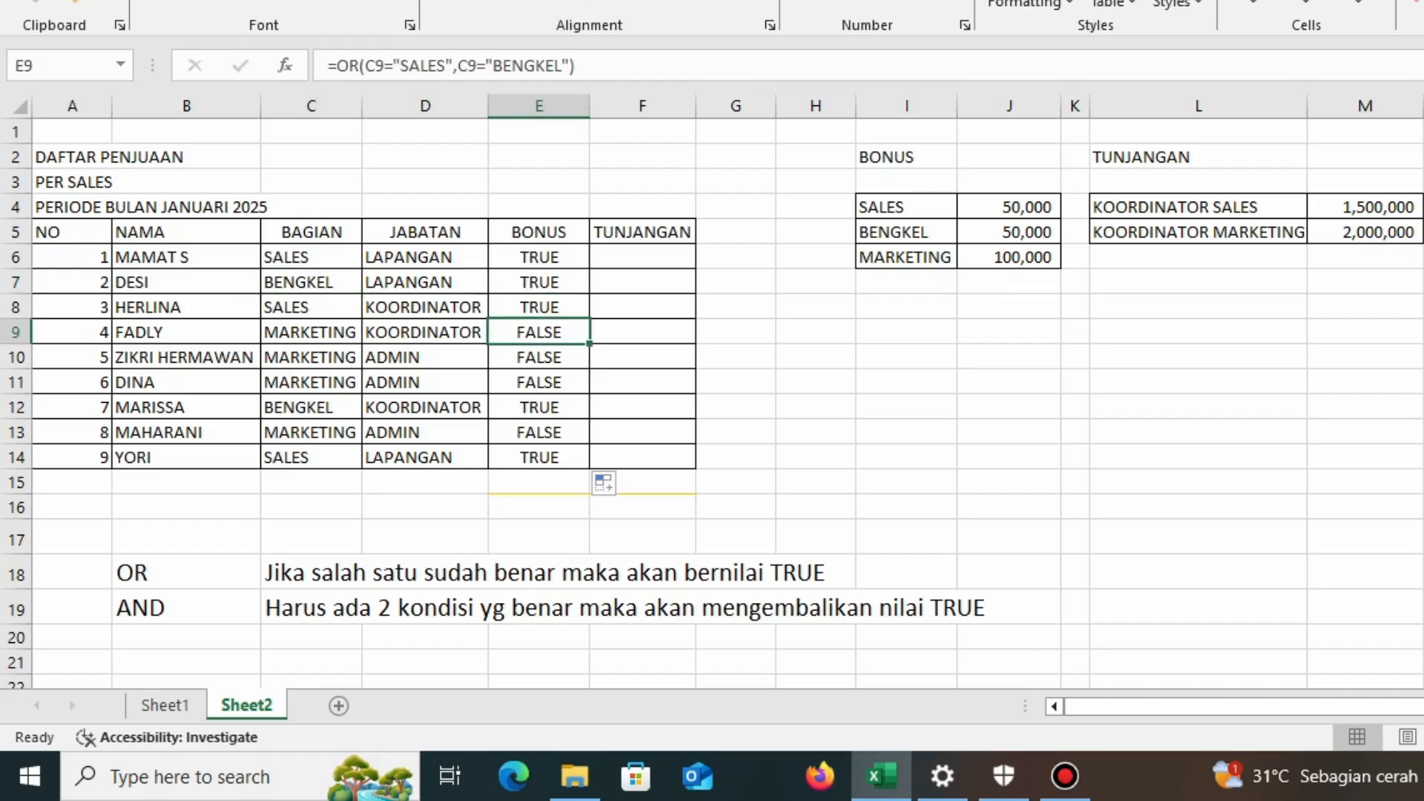
click(312, 333)
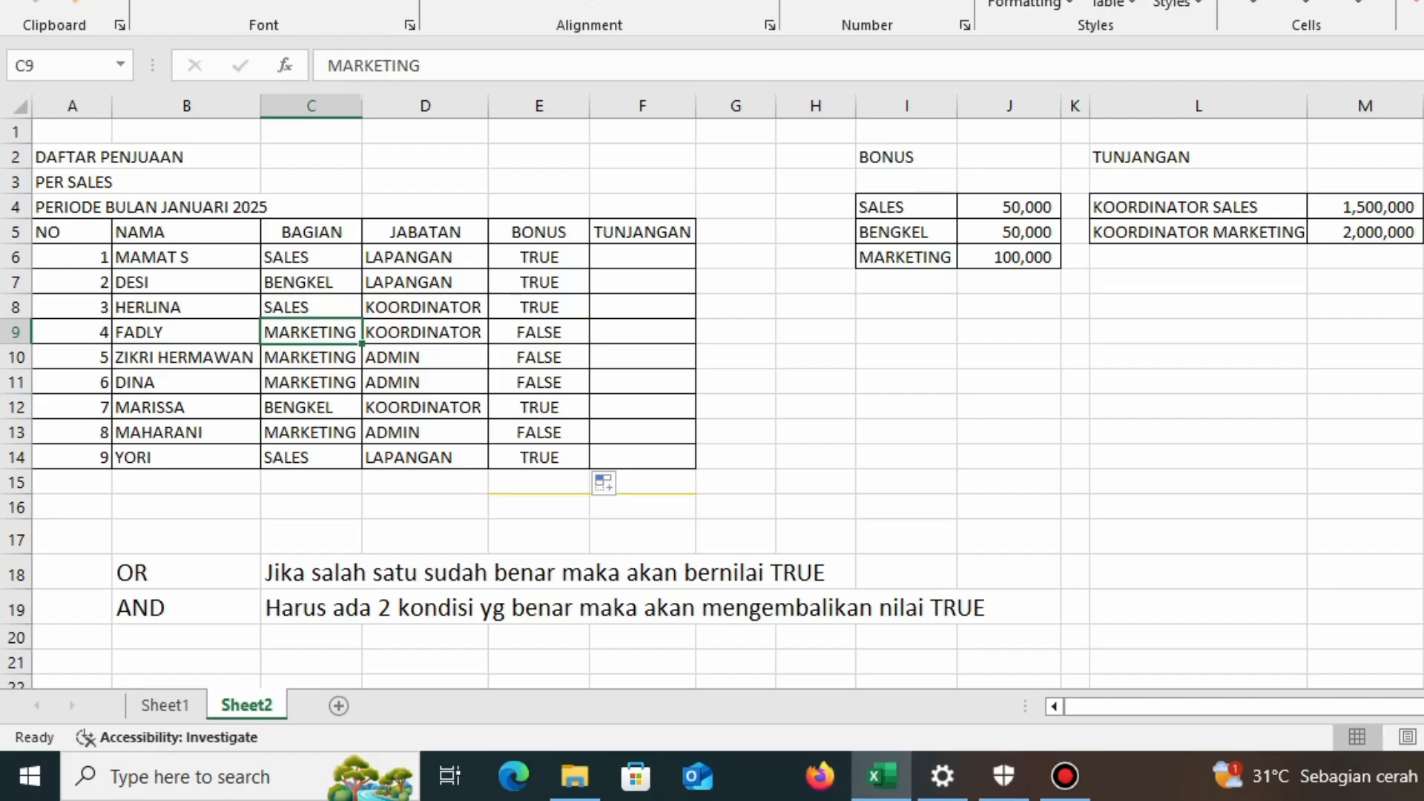
click(539, 332)
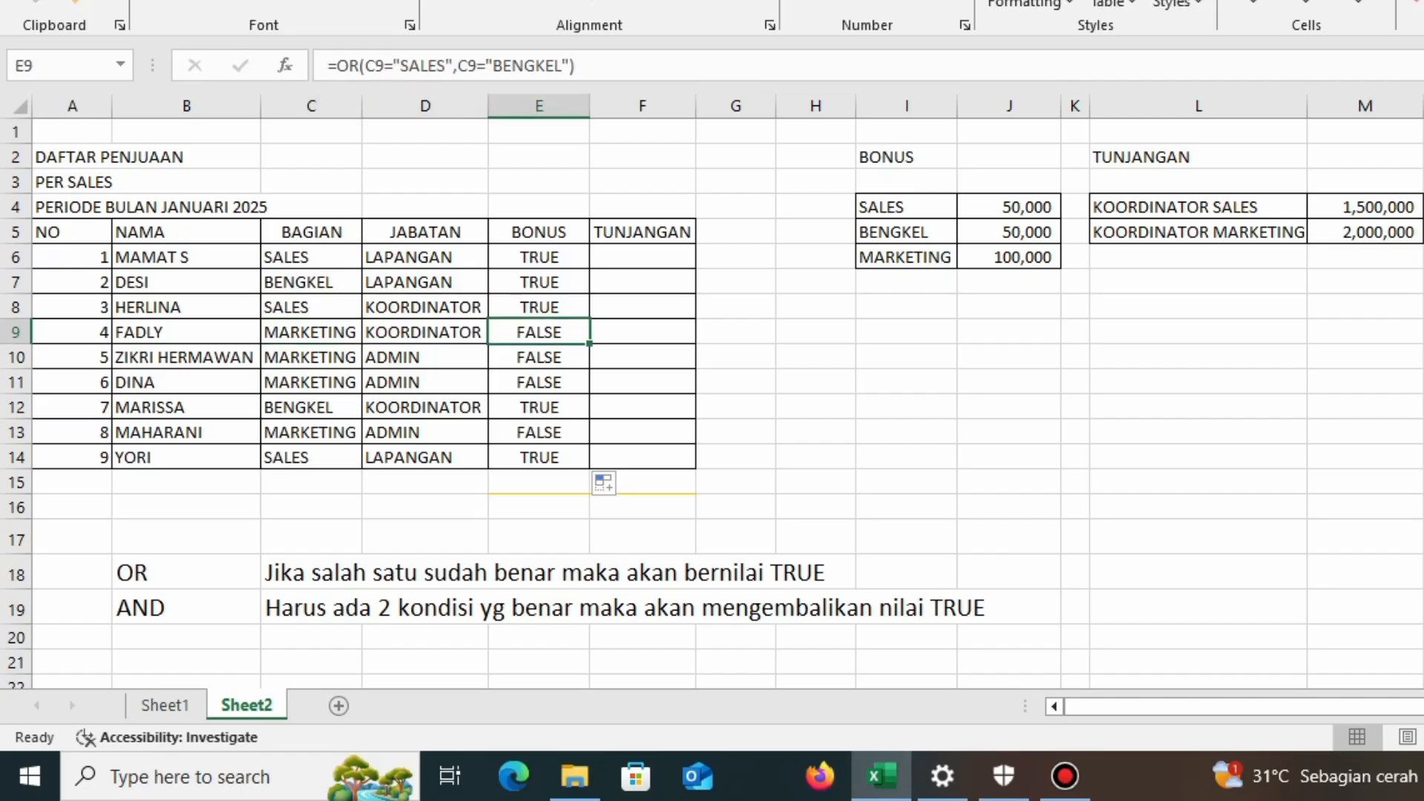
Start an AND formula on C6 in the TUNJANGAN cell F6, accepting the suggested correction =AND(C6)
click(642, 257)
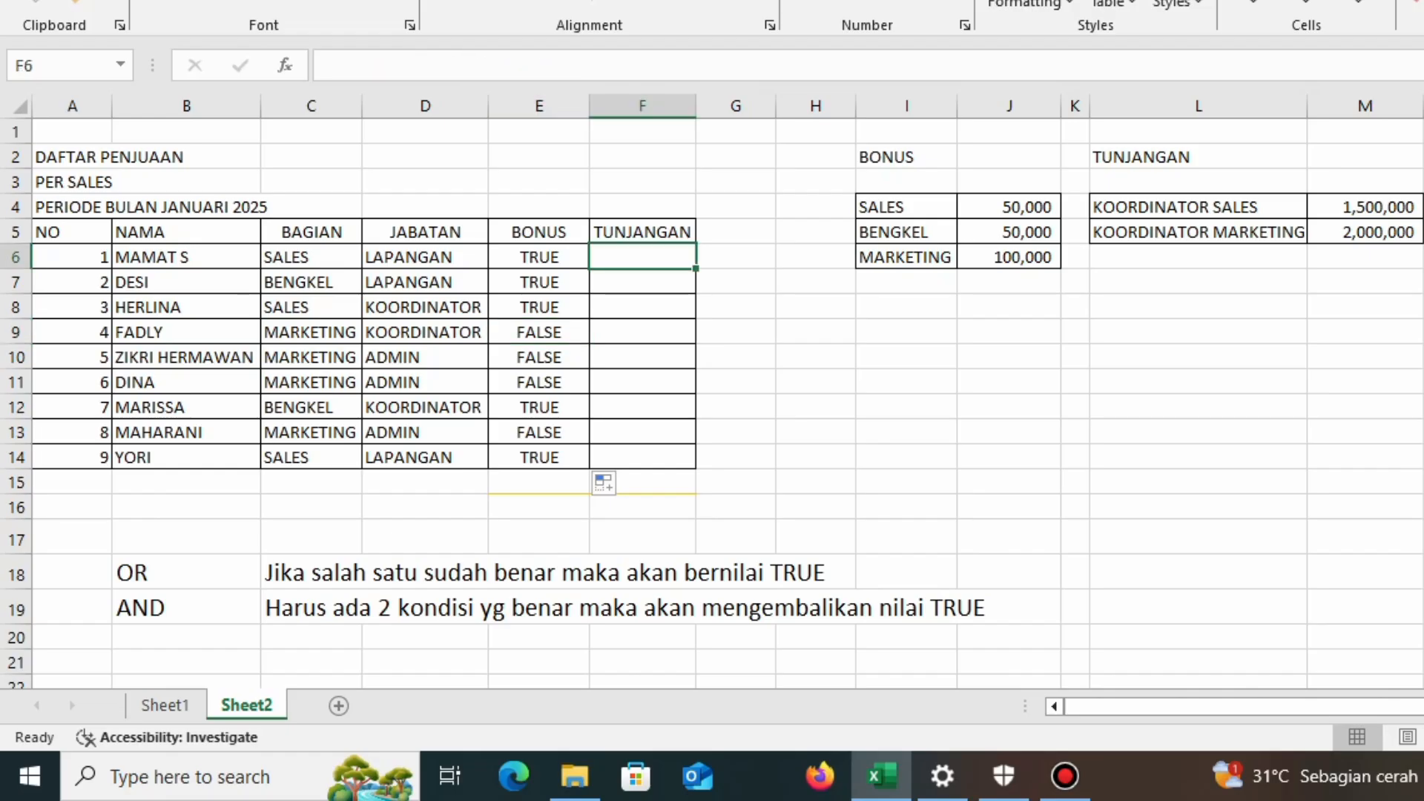
text(=)
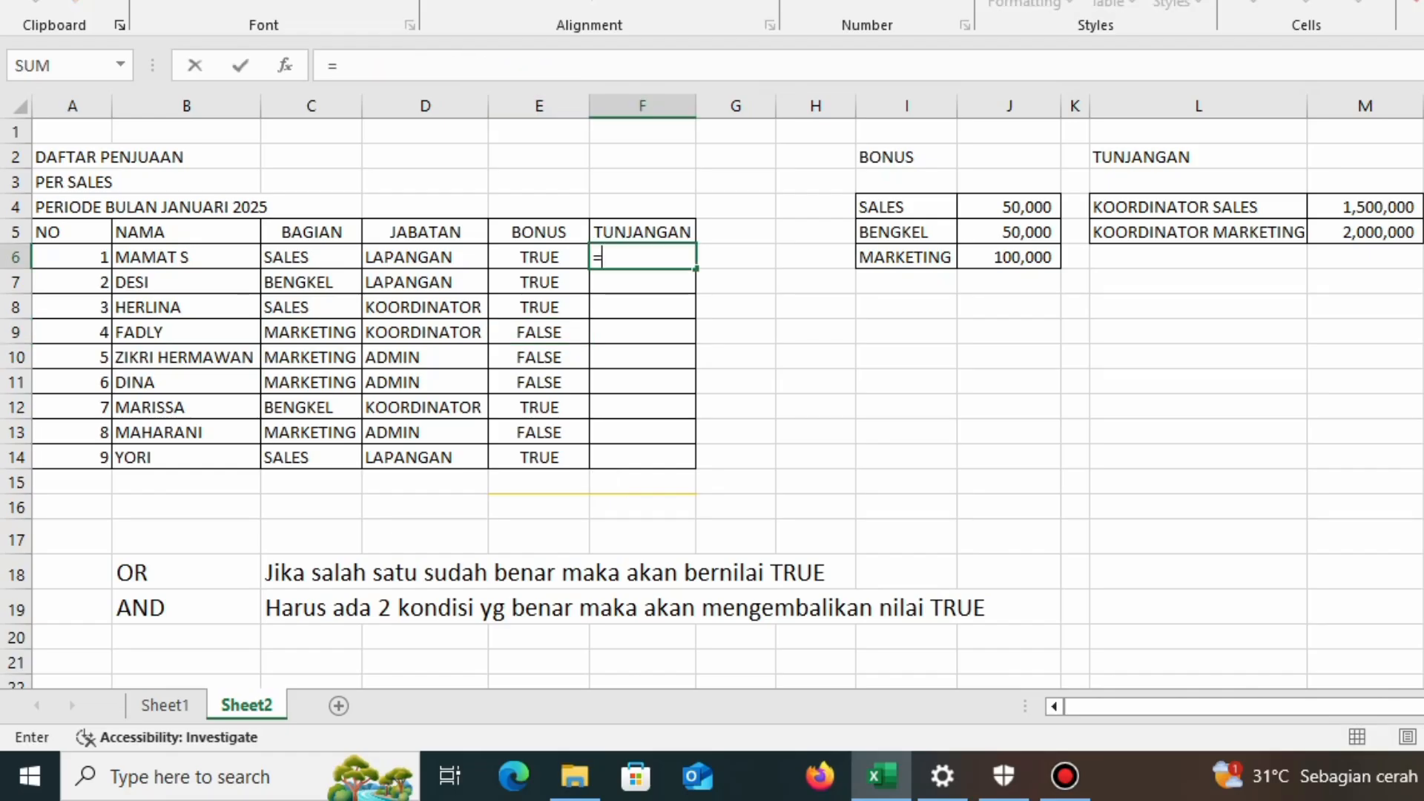
text(AN)
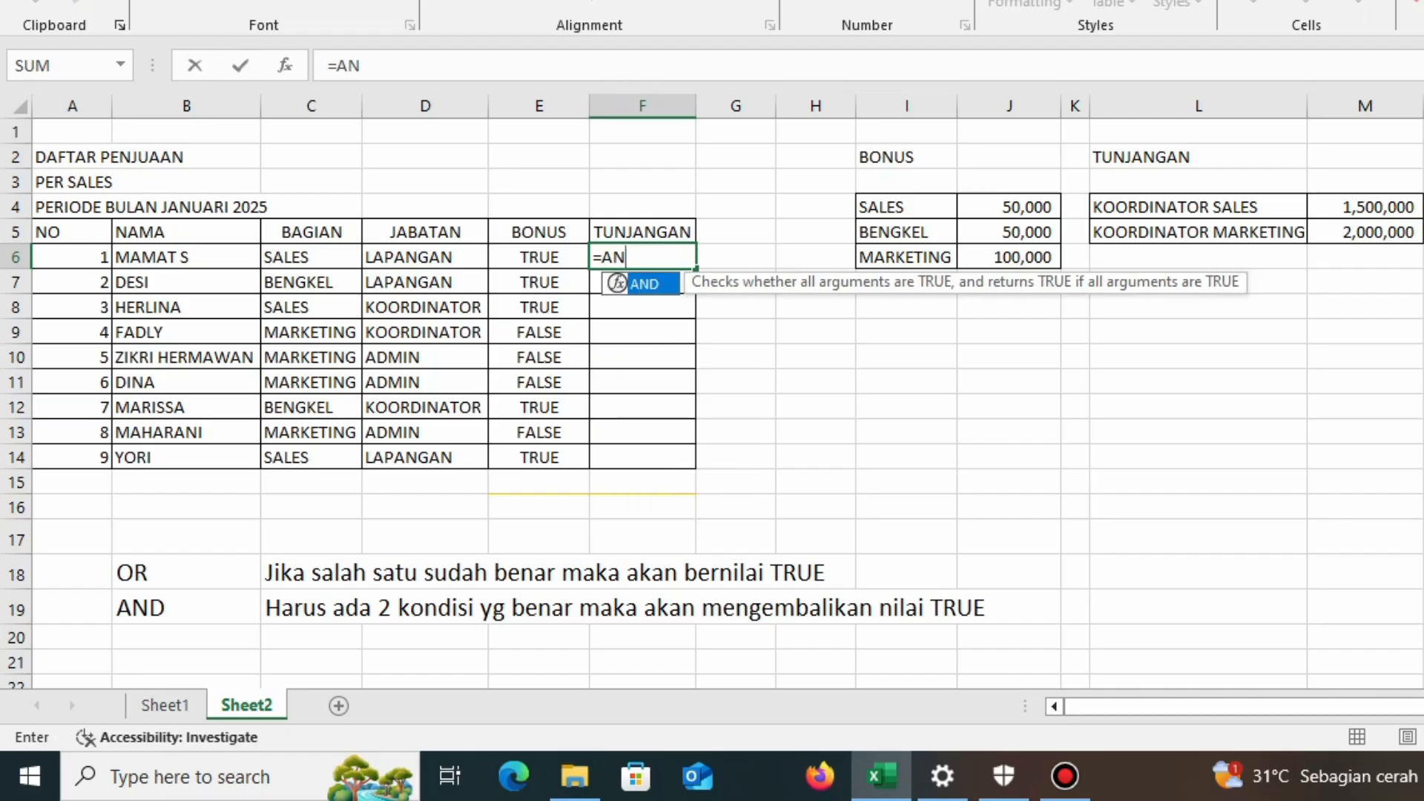
text(D()
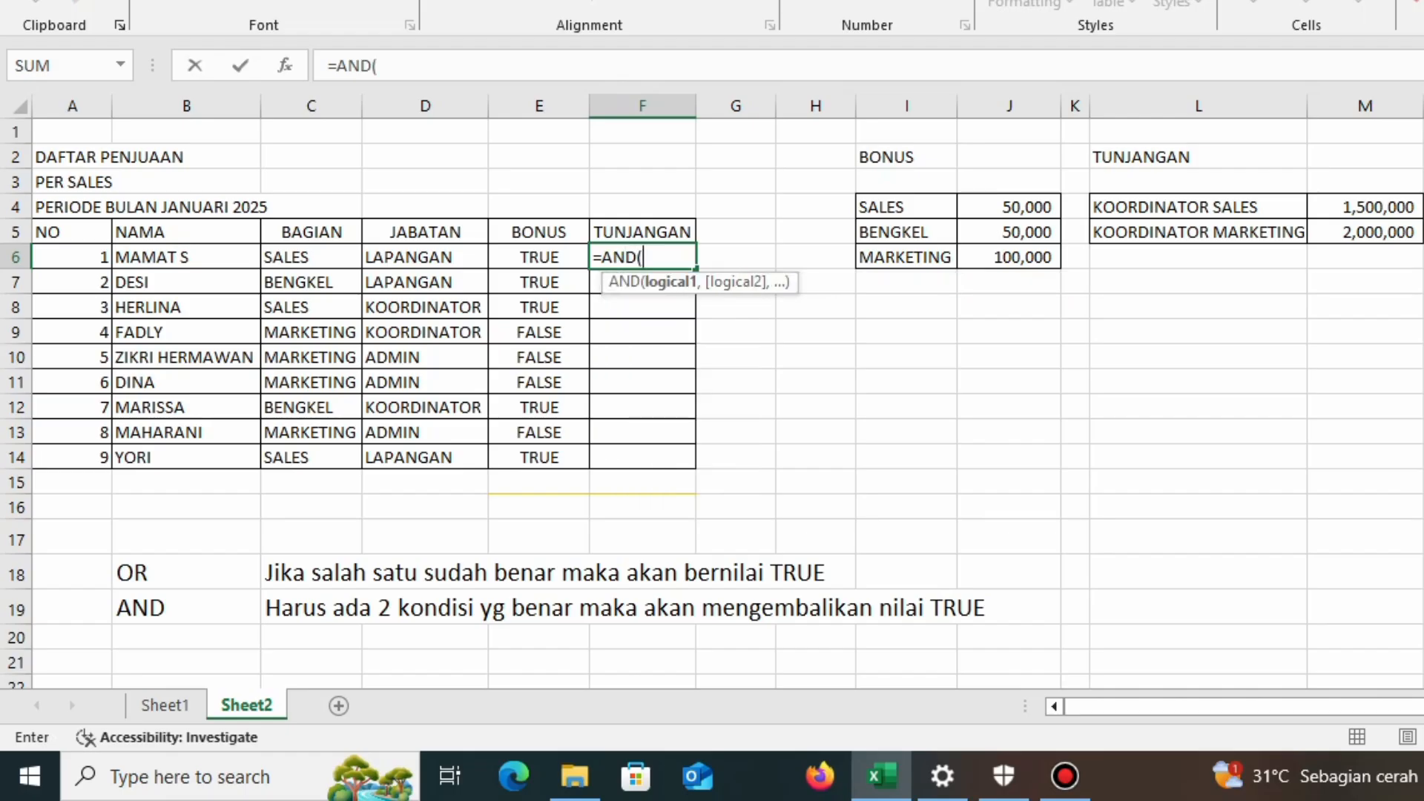
click(312, 257)
text(=)
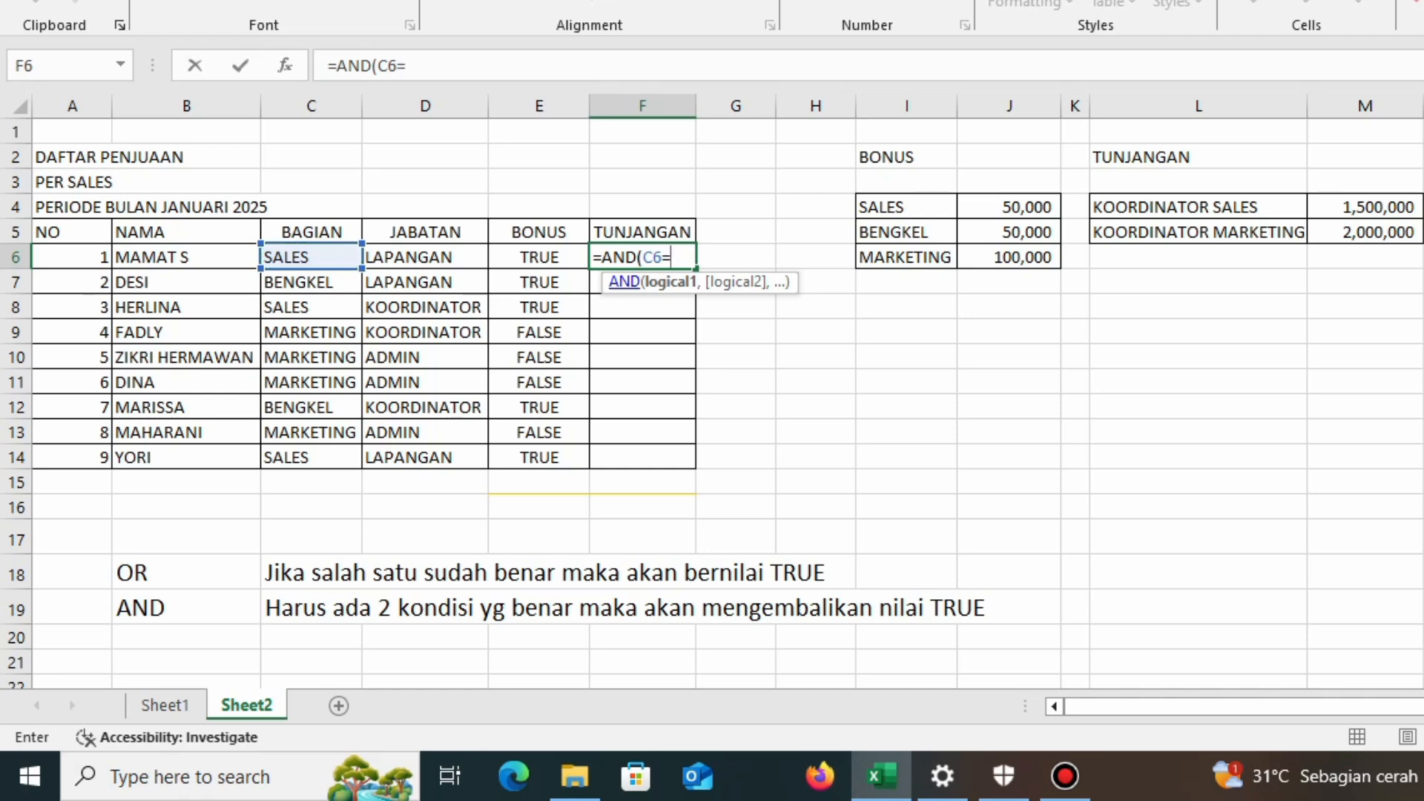
key(Return)
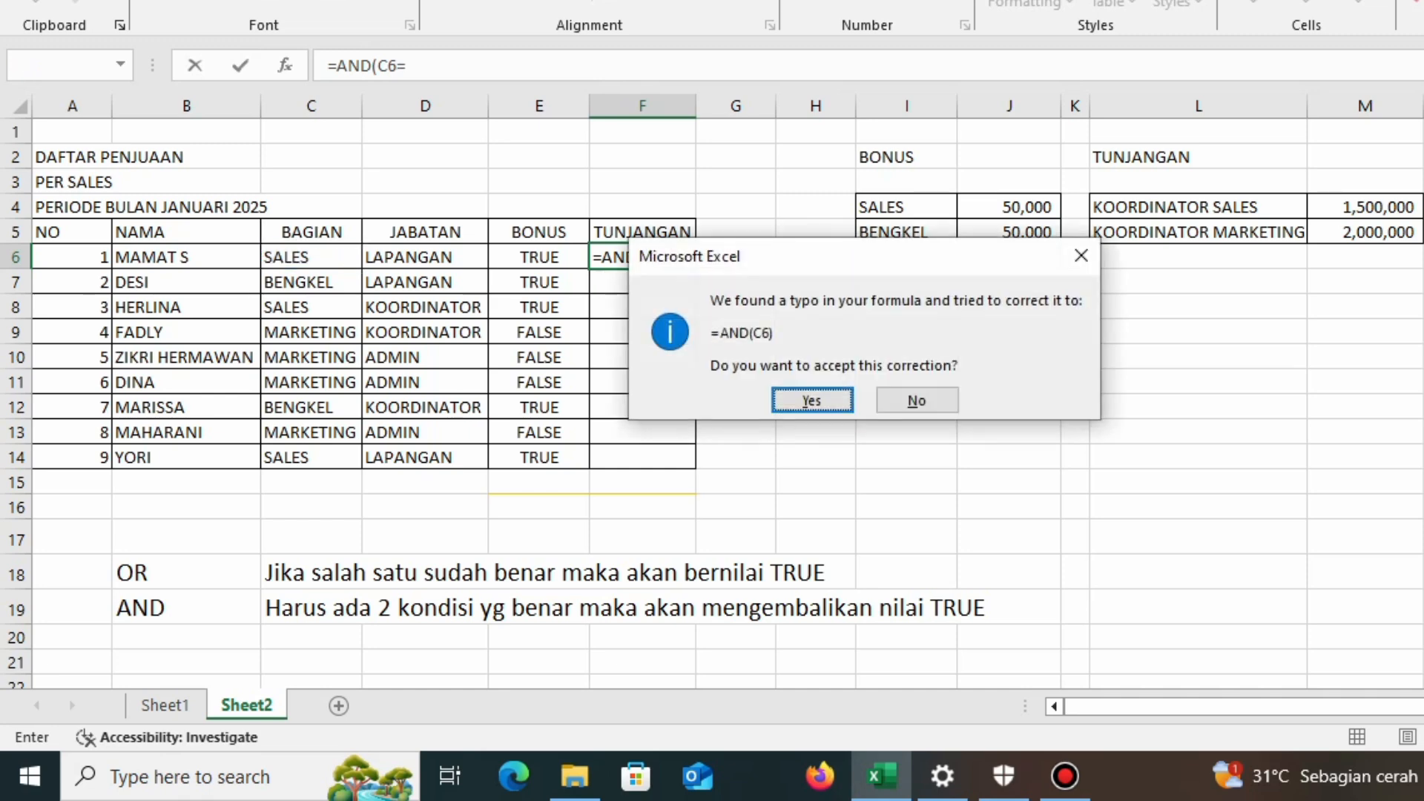
key(Return)
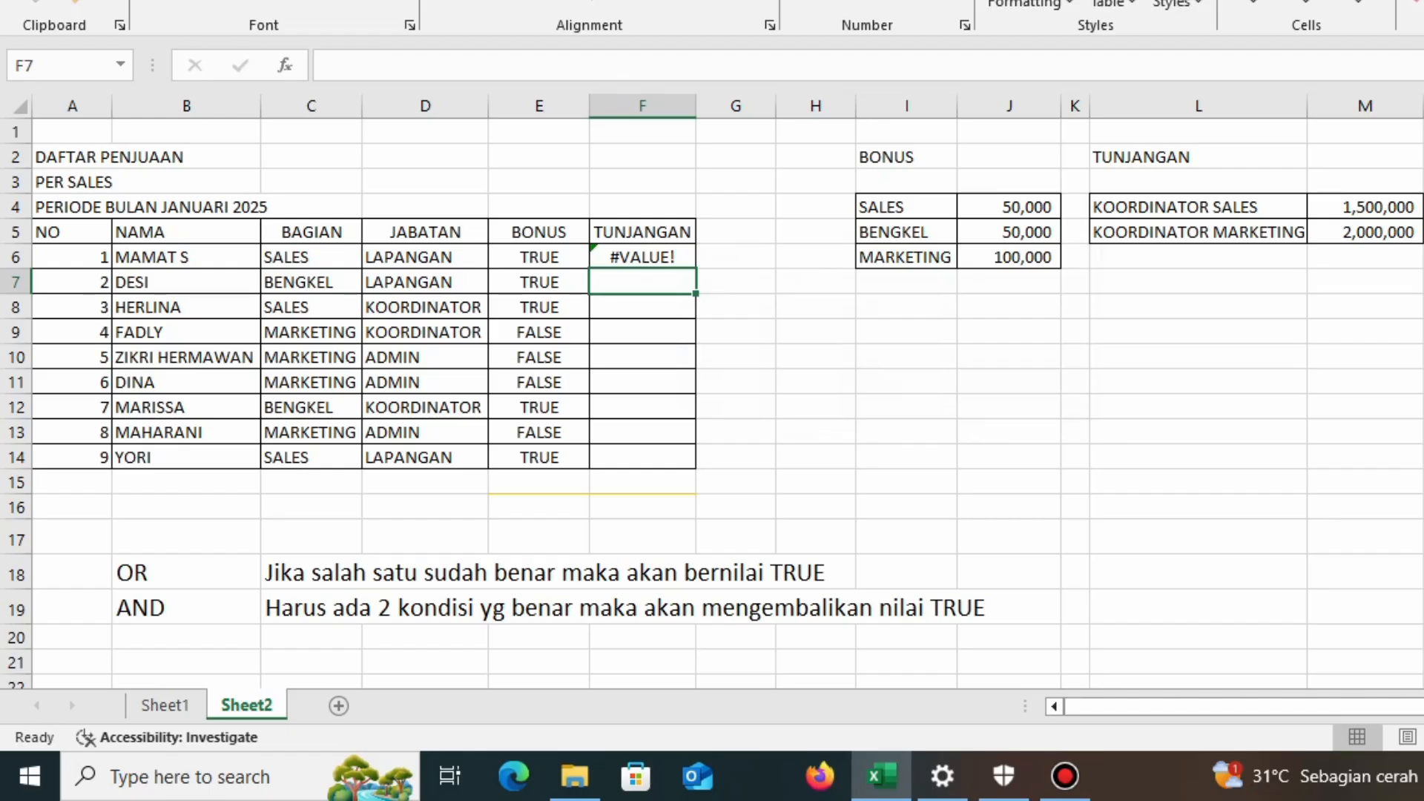
Reopen the AND formula in F6, remove its closing parenthesis and add an equals sign after C6
click(642, 257)
key(F2)
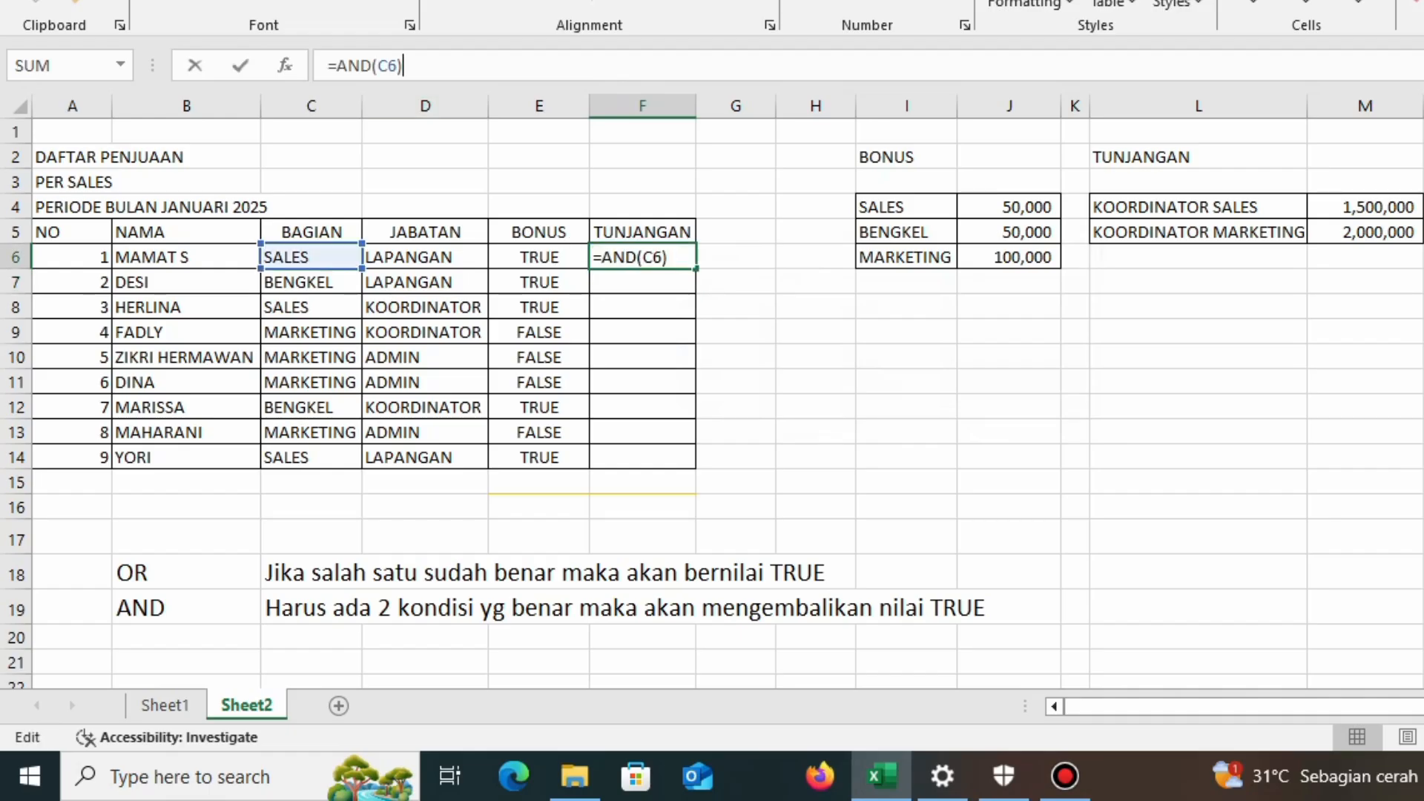
key(BackSpace)
text(=)
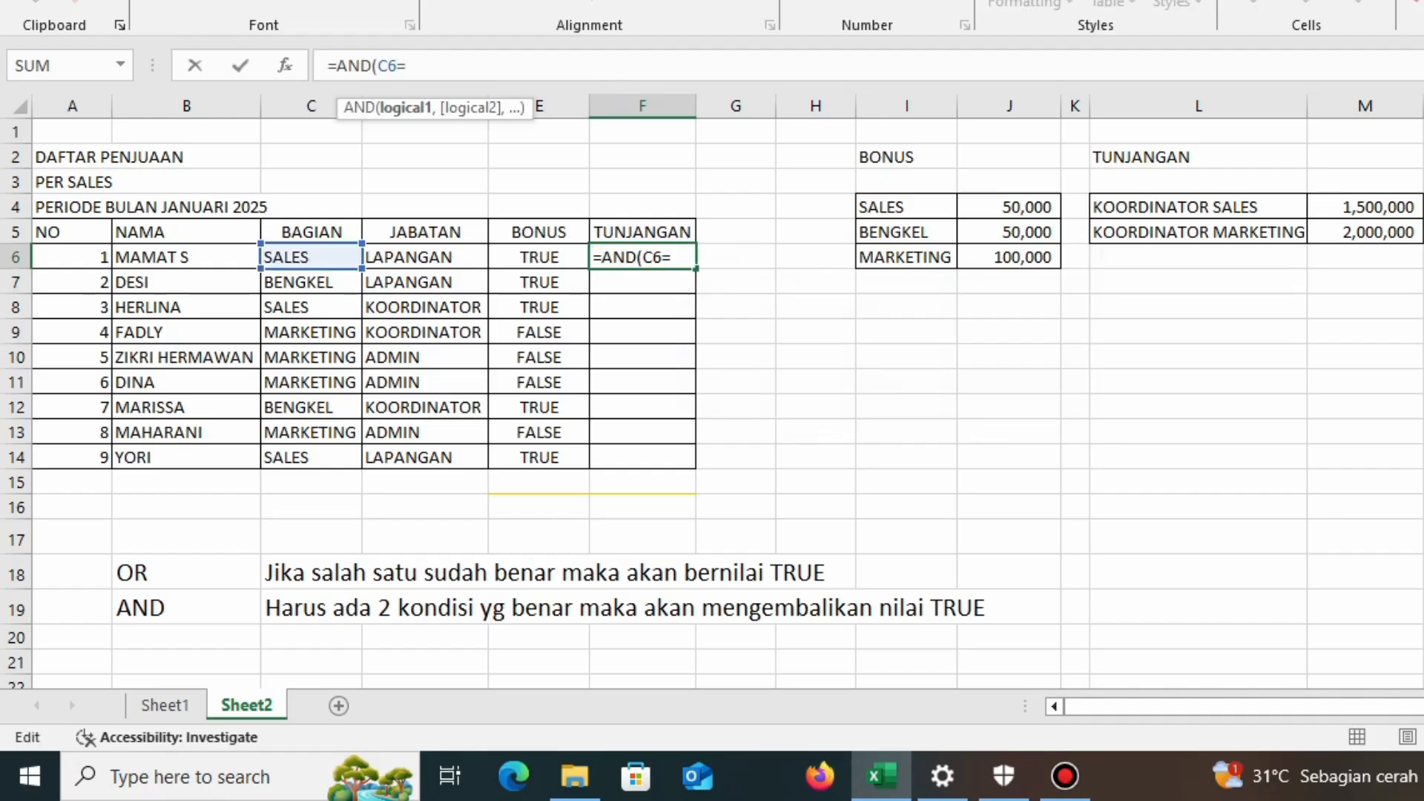
click(311, 257)
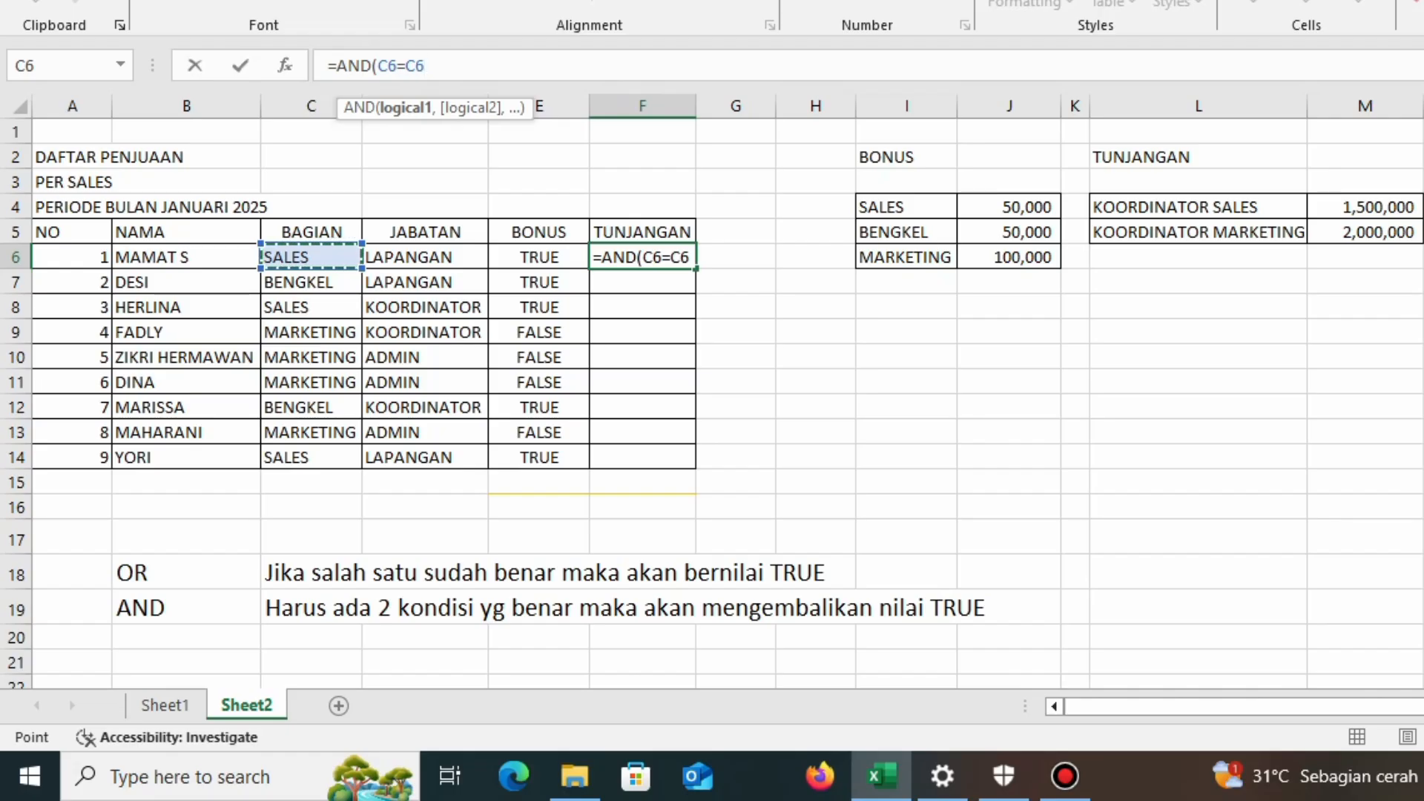
key(BackSpace)
key(BackSpace)
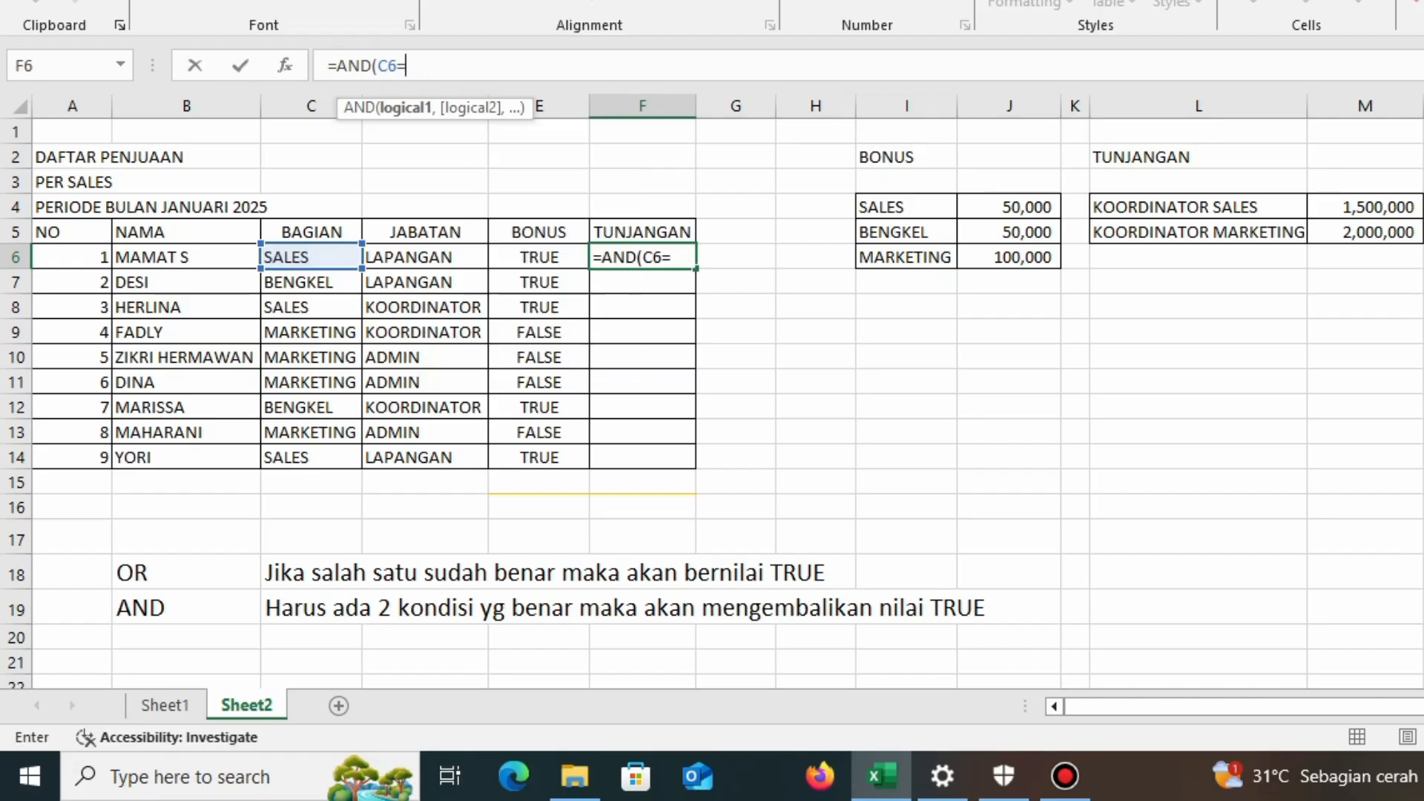
Enter "KOORDINATOR" as the text compared with C6 in the first condition of F6's AND formula
text(")
text(K)
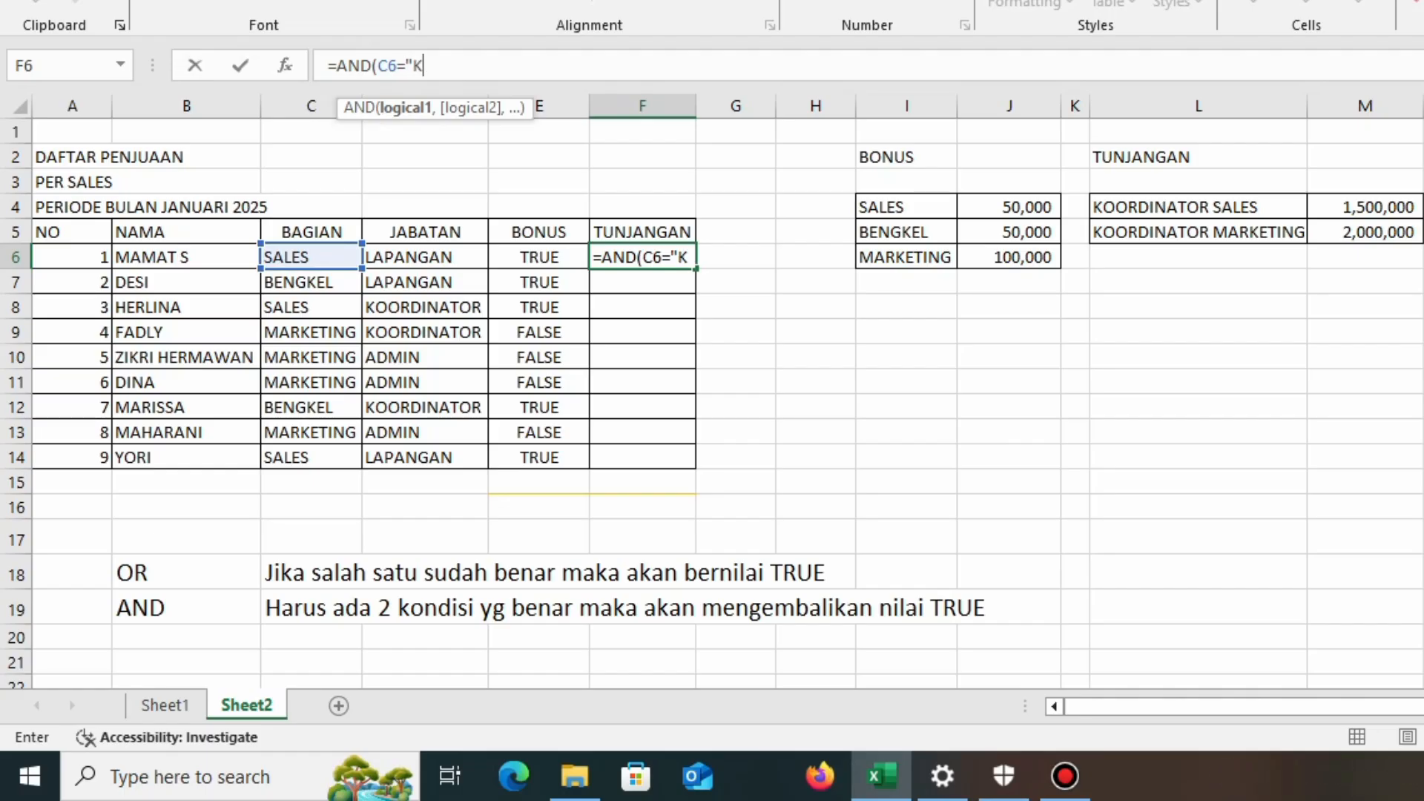
text(OO)
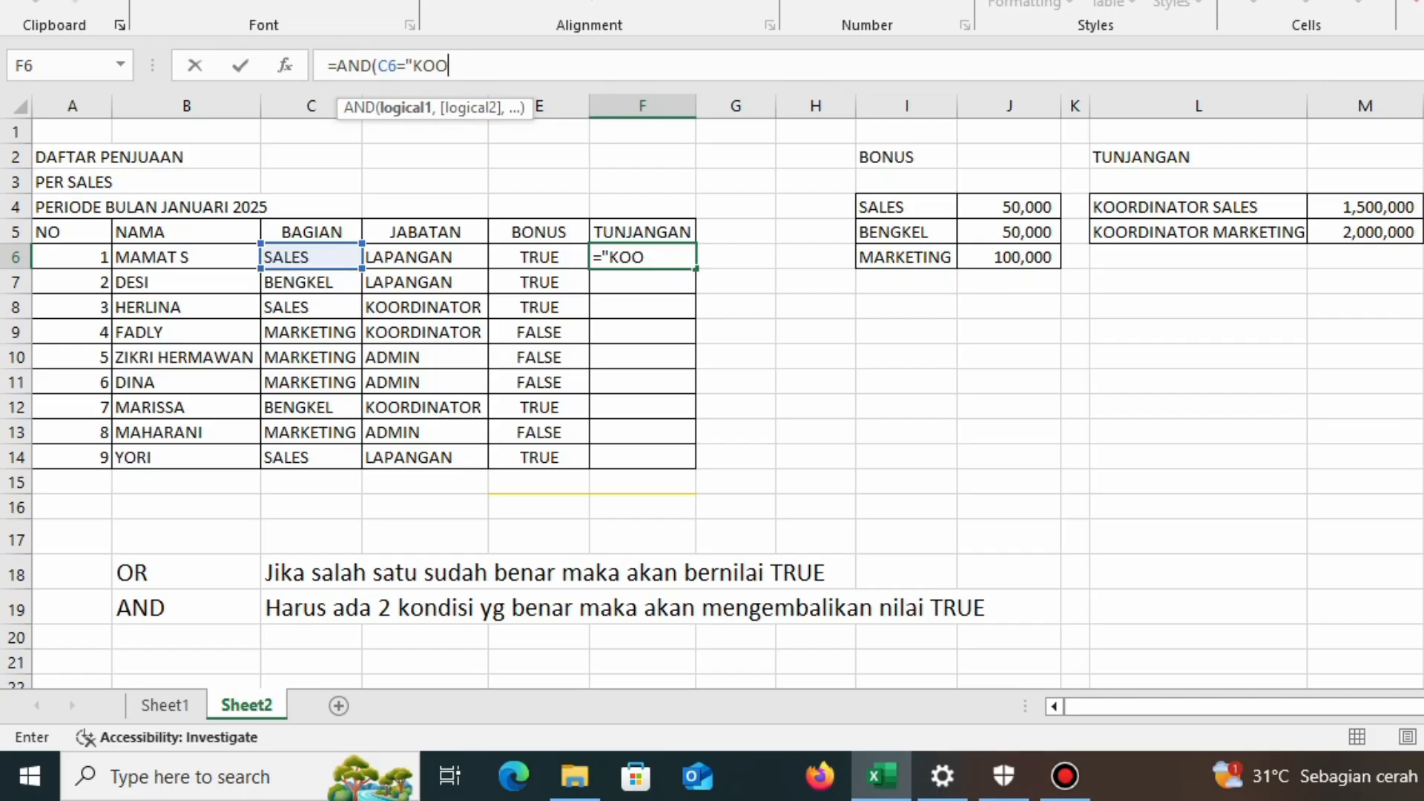
text(RDINATOR)
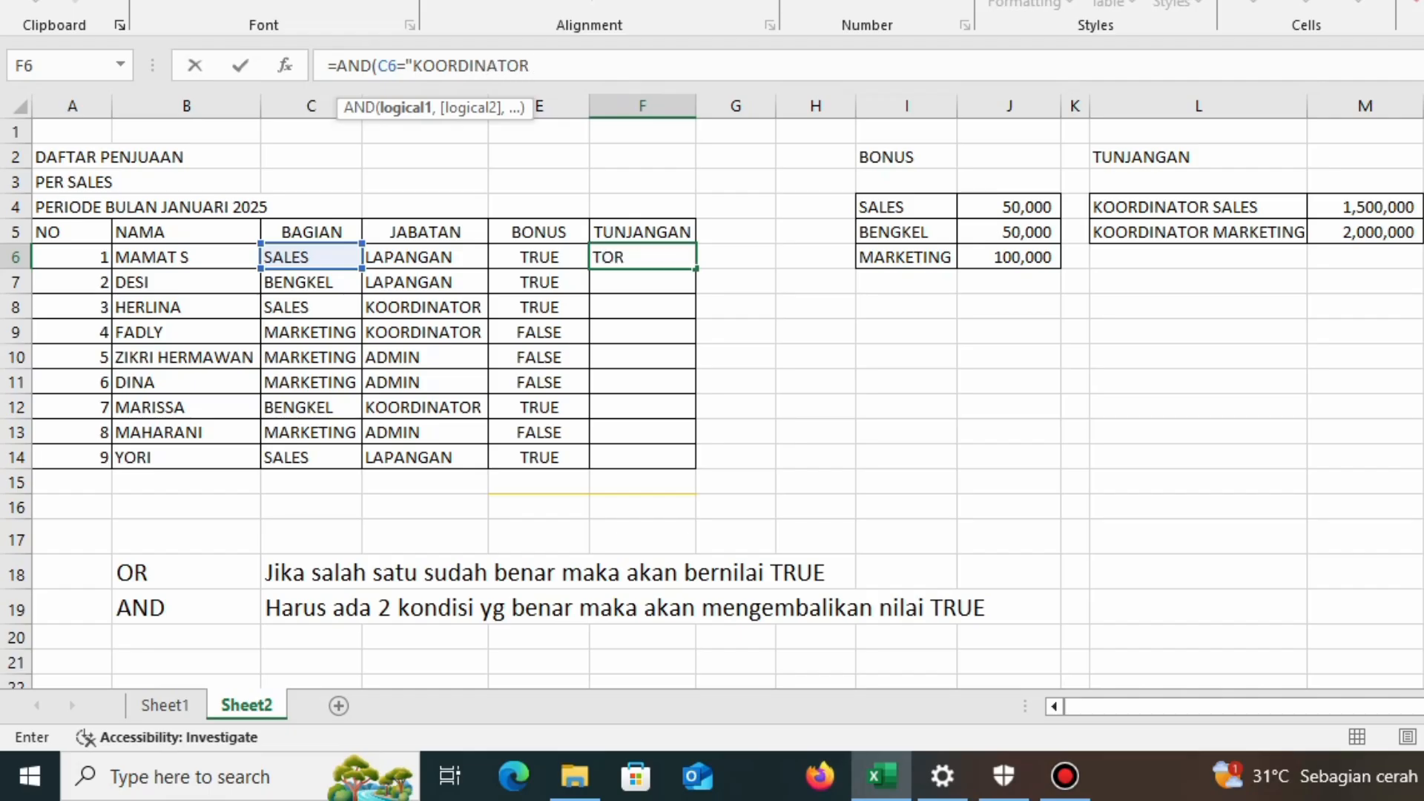
key(BackSpace)
key(BackSpace)
key(BackSpace)
key(BackSpace)
key(BackSpace)
key(BackSpace)
key(BackSpace)
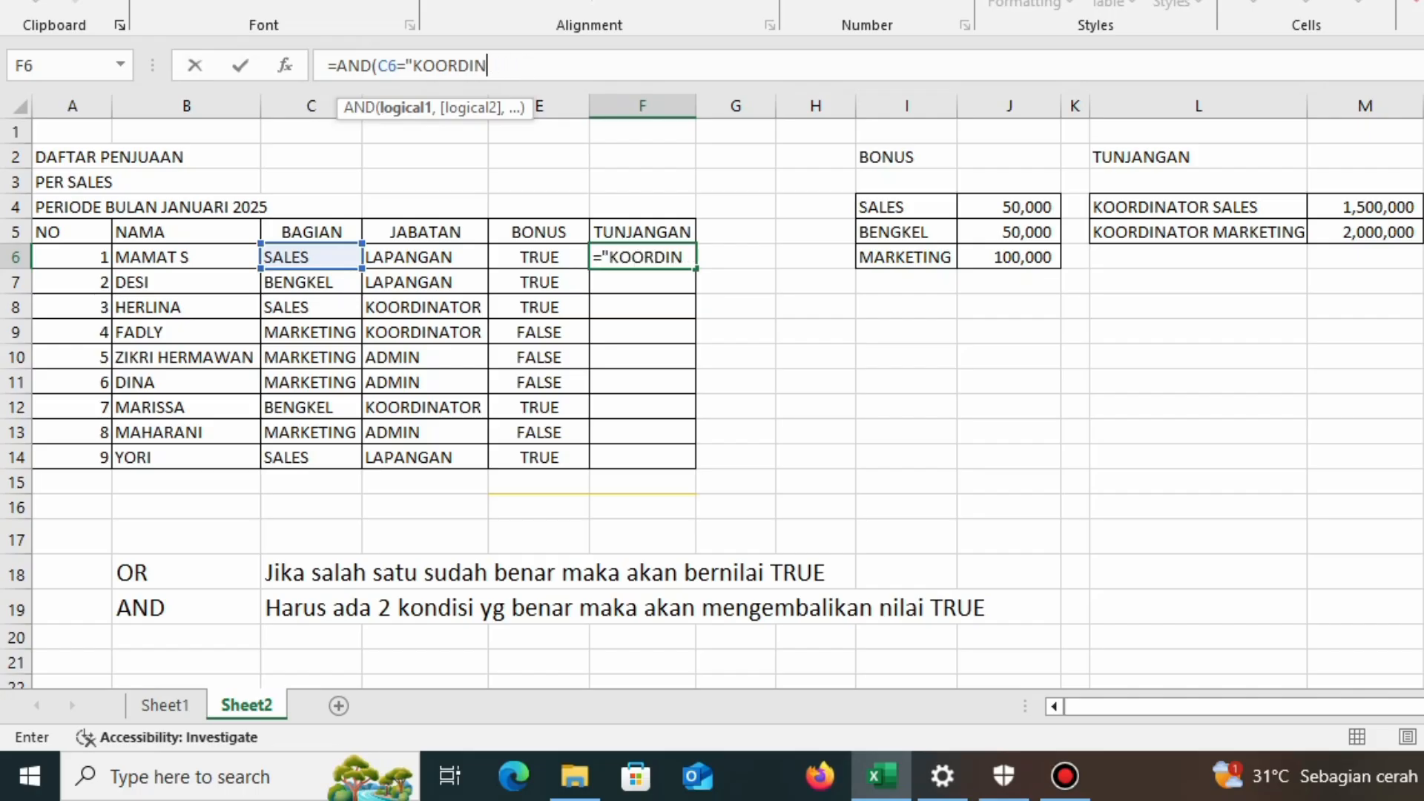
key(BackSpace)
key(BackSpace)
key(BackSpace)
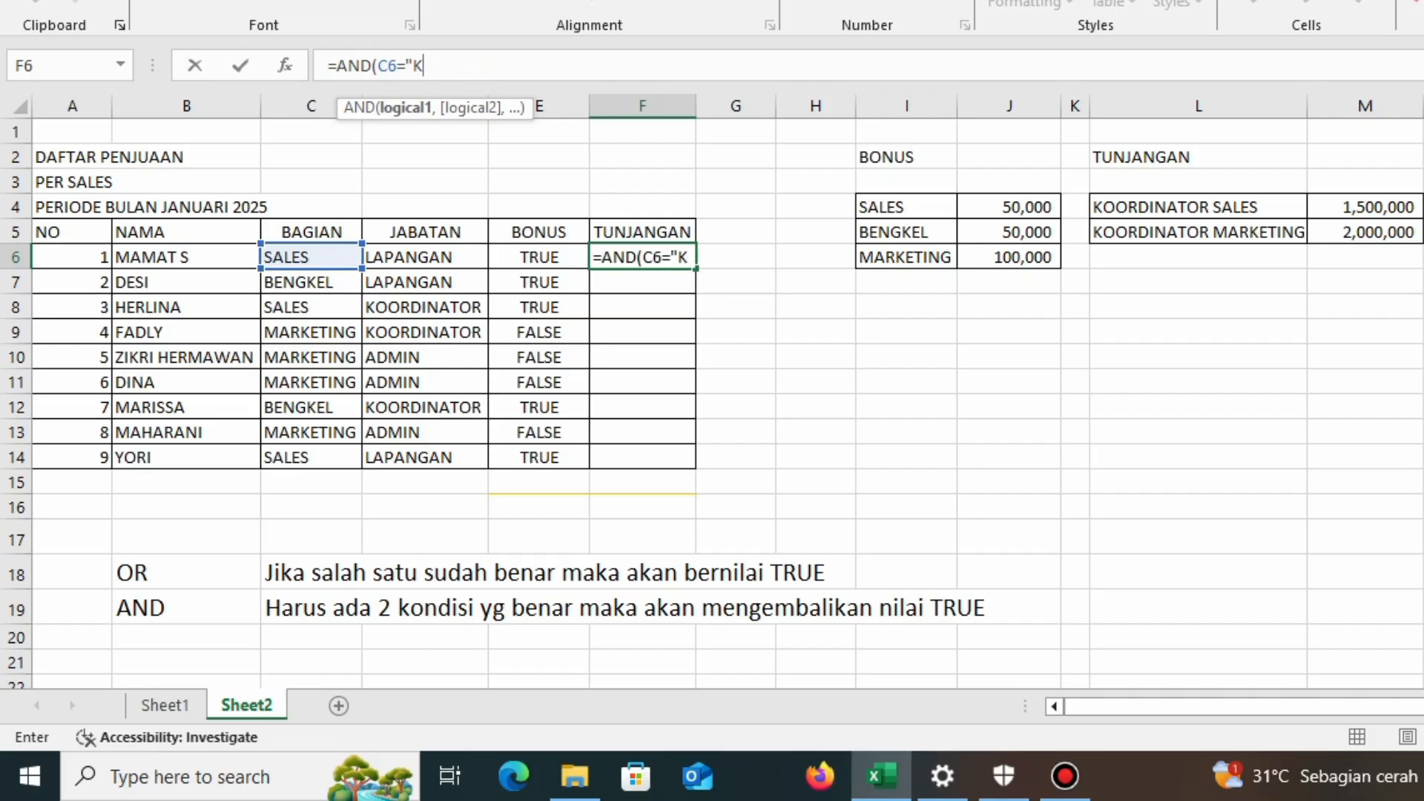
text(OORD)
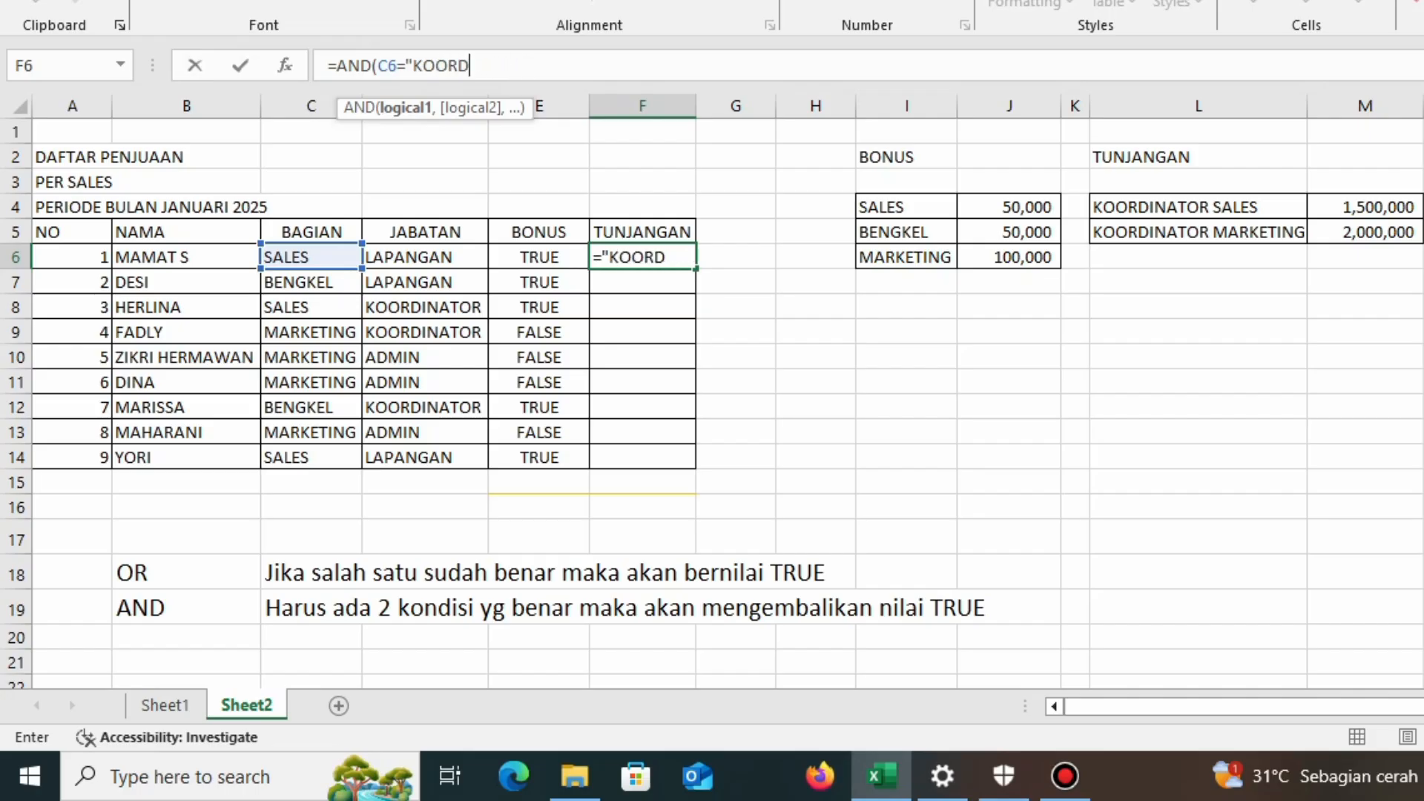
text(IN ATOR)
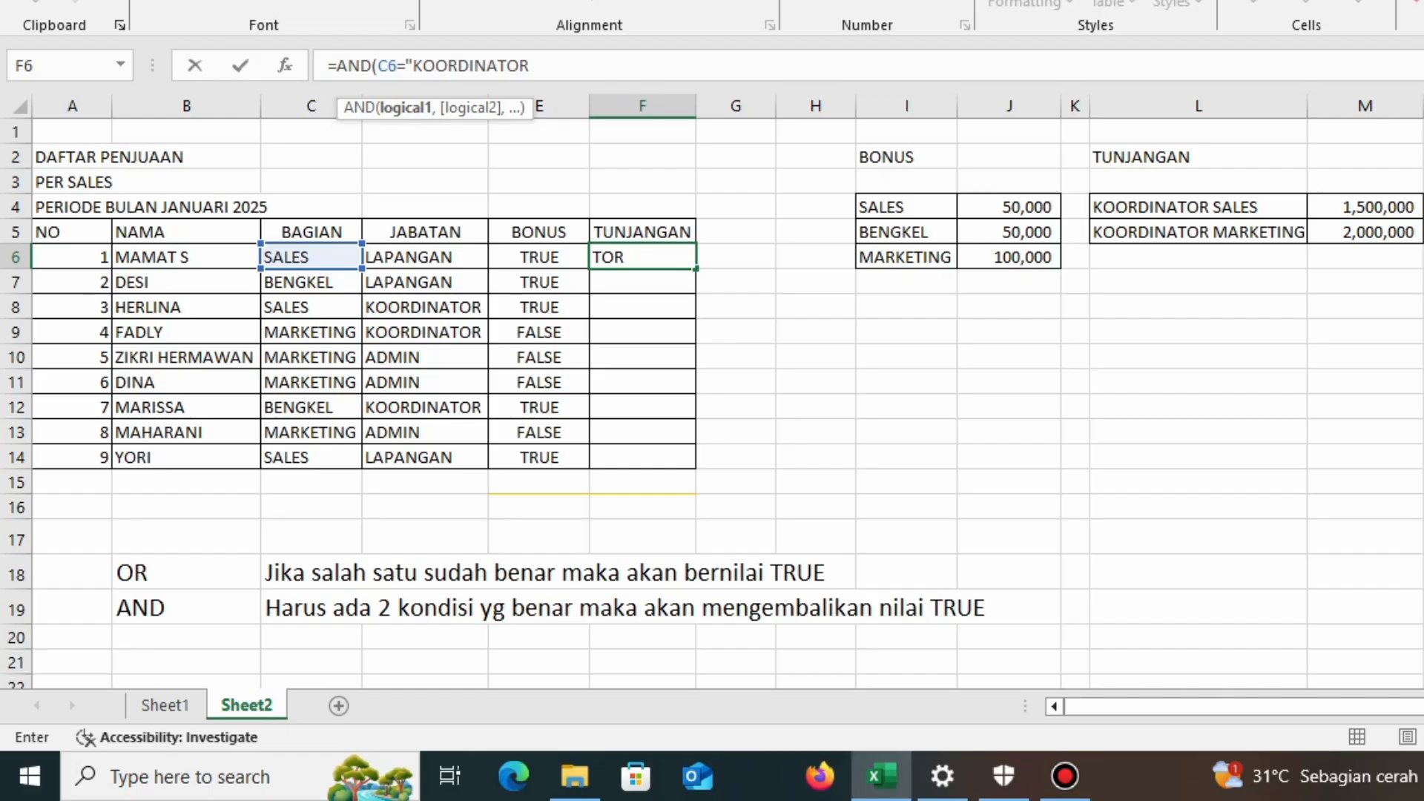
text(",)
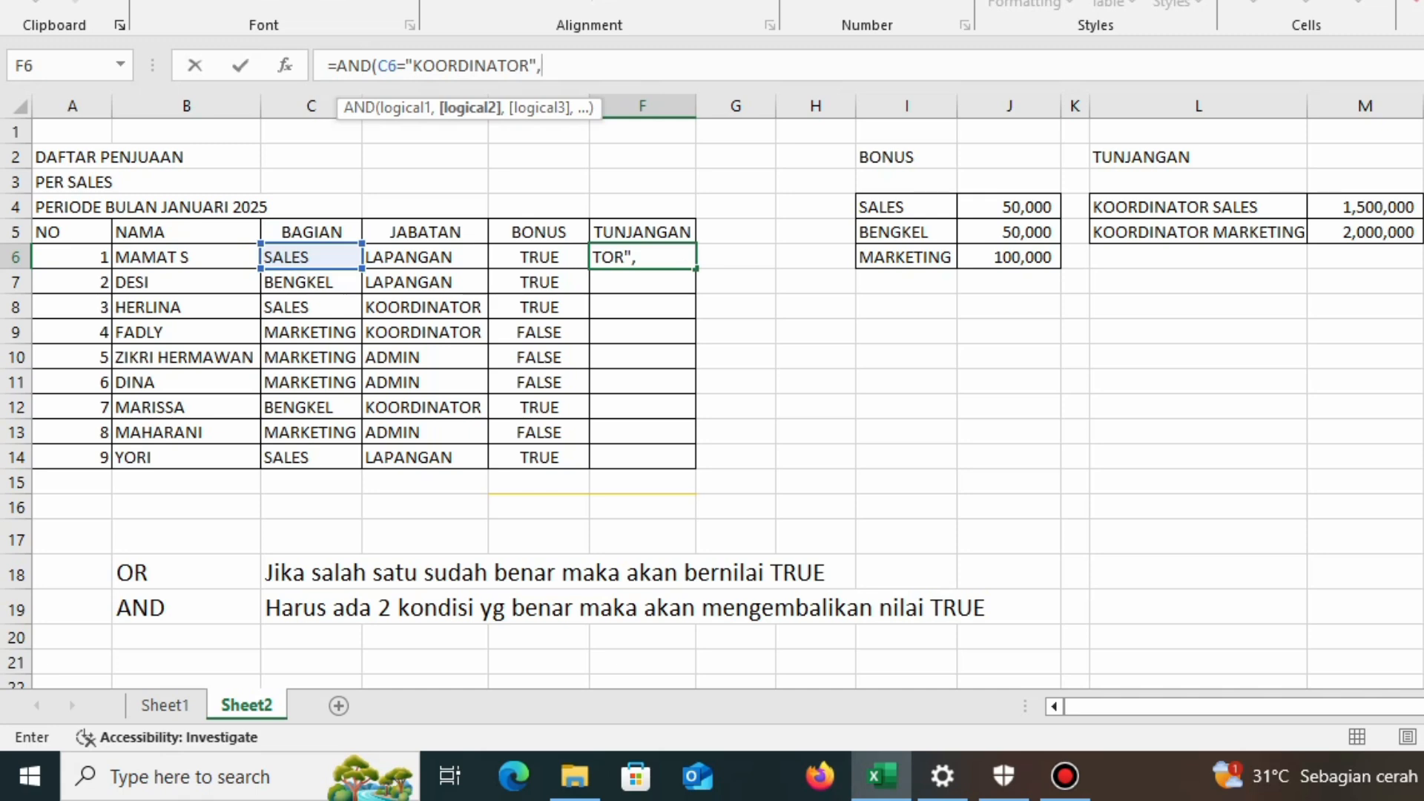
Add D6="SALES" as the second condition of F6's AND formula and commit the formula
click(425, 257)
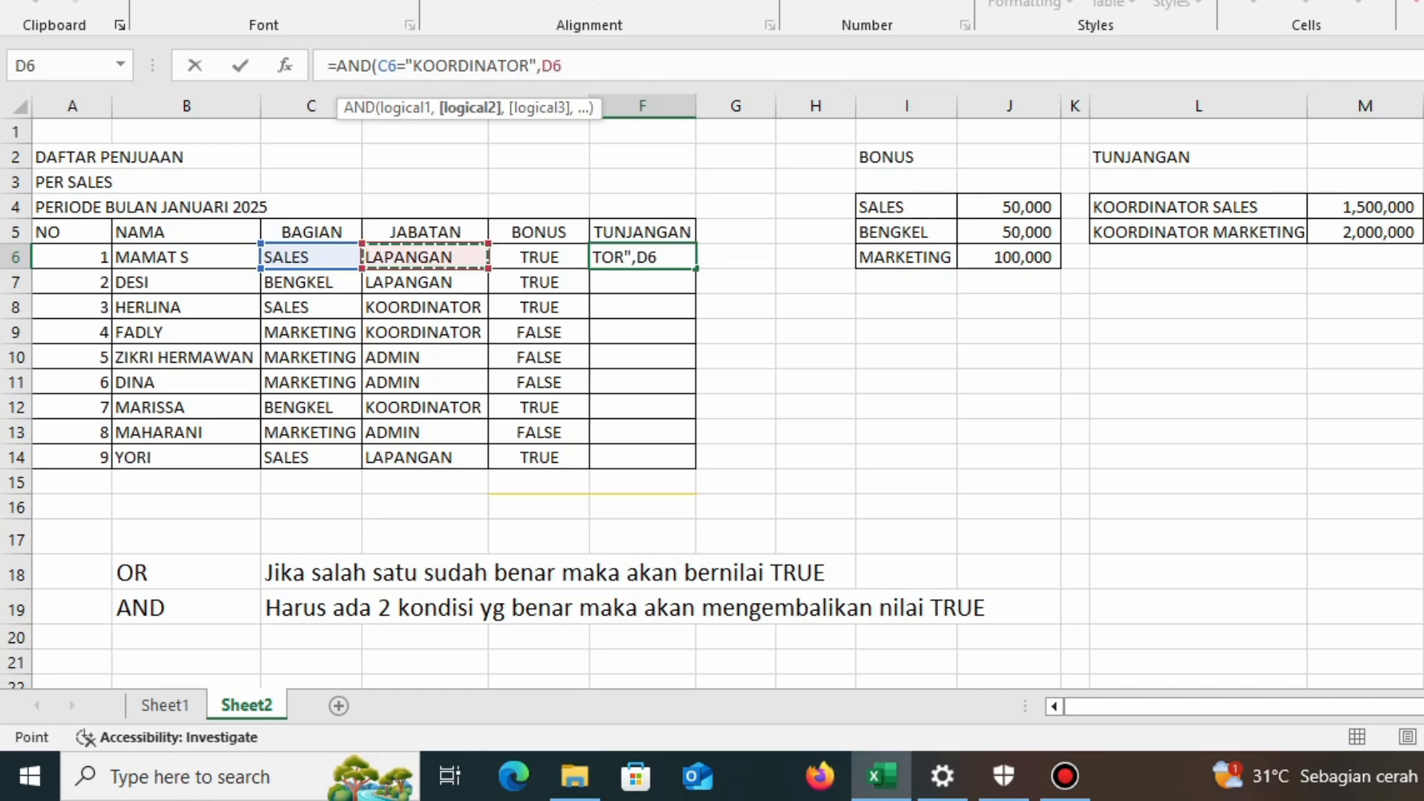
text(=)
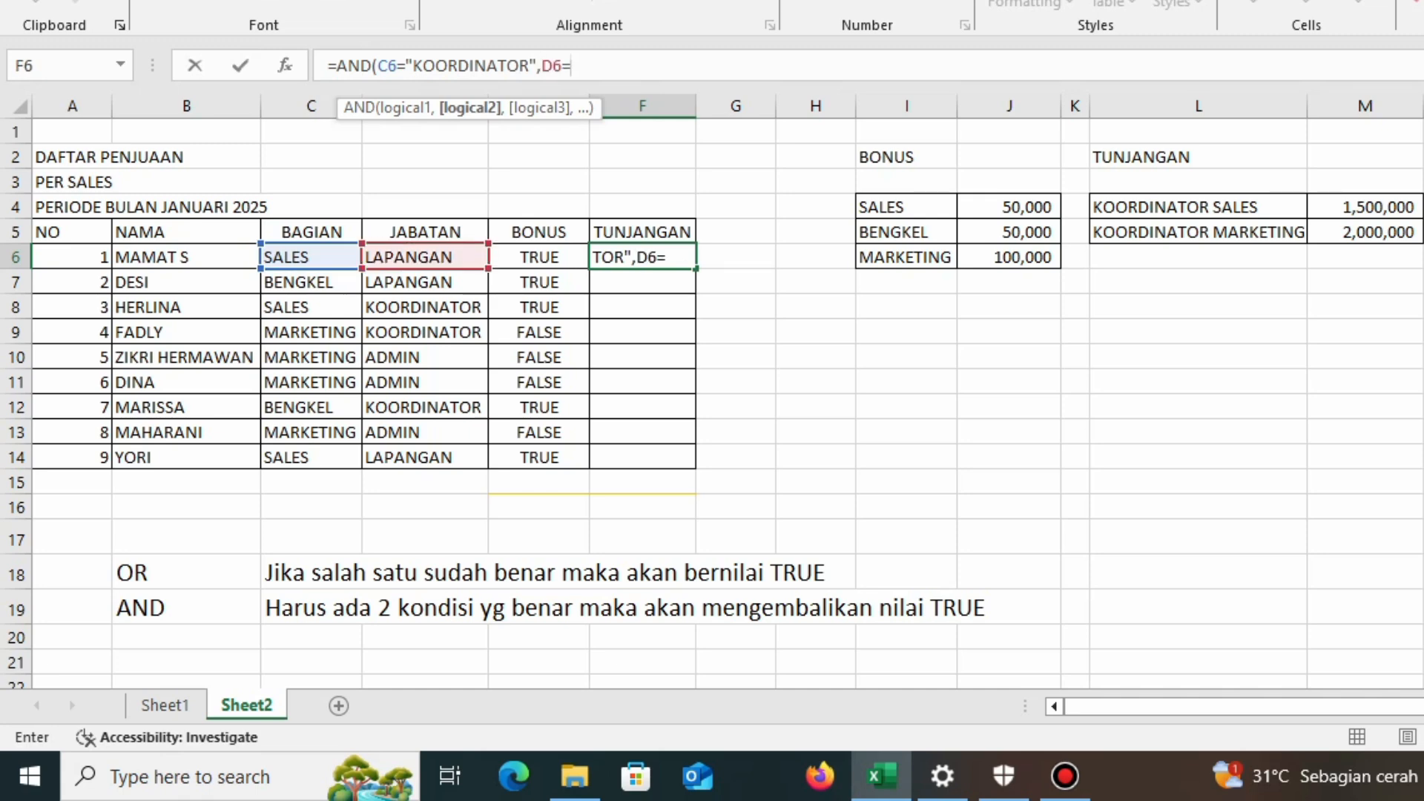
text(")
text(SAK)
key(BackSpace)
text(LES)
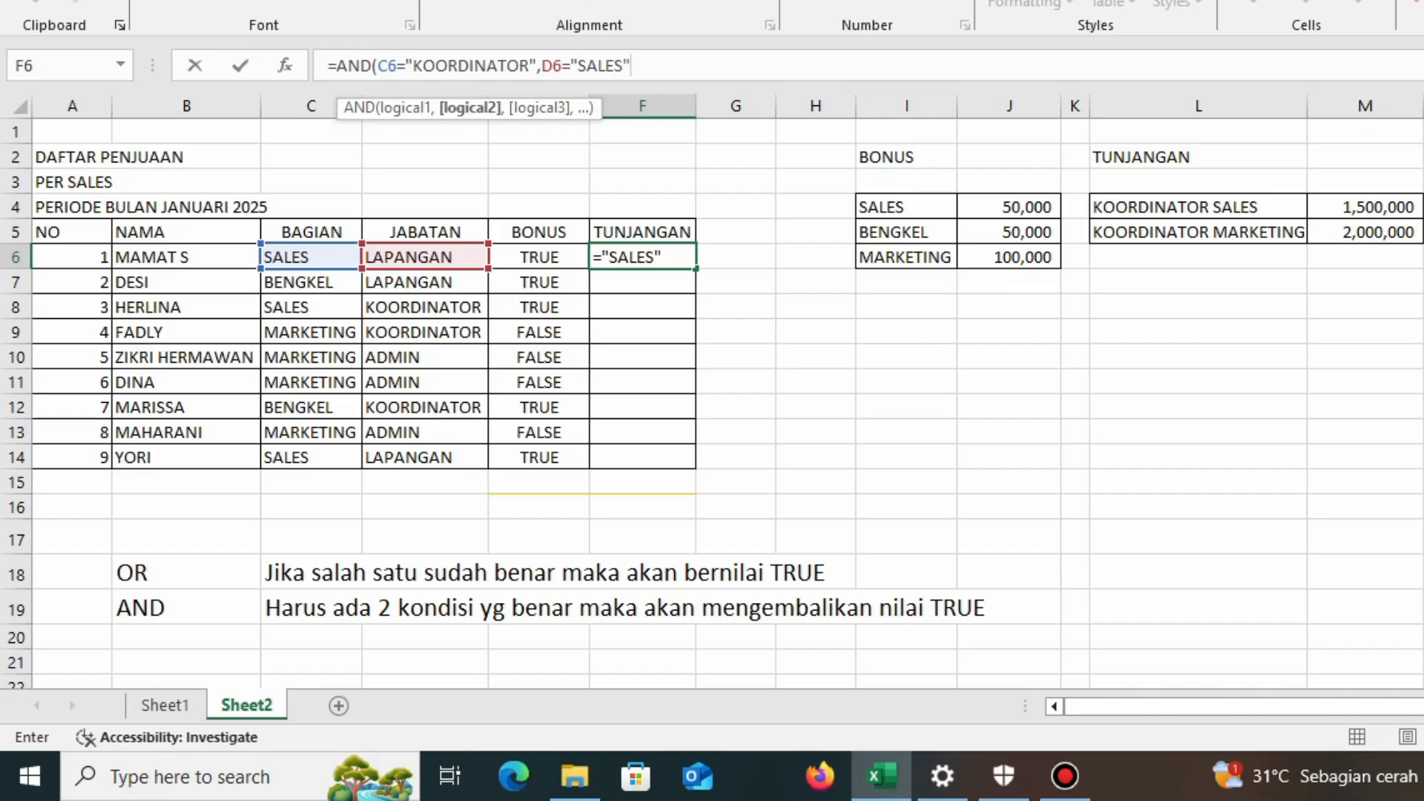
text( ))
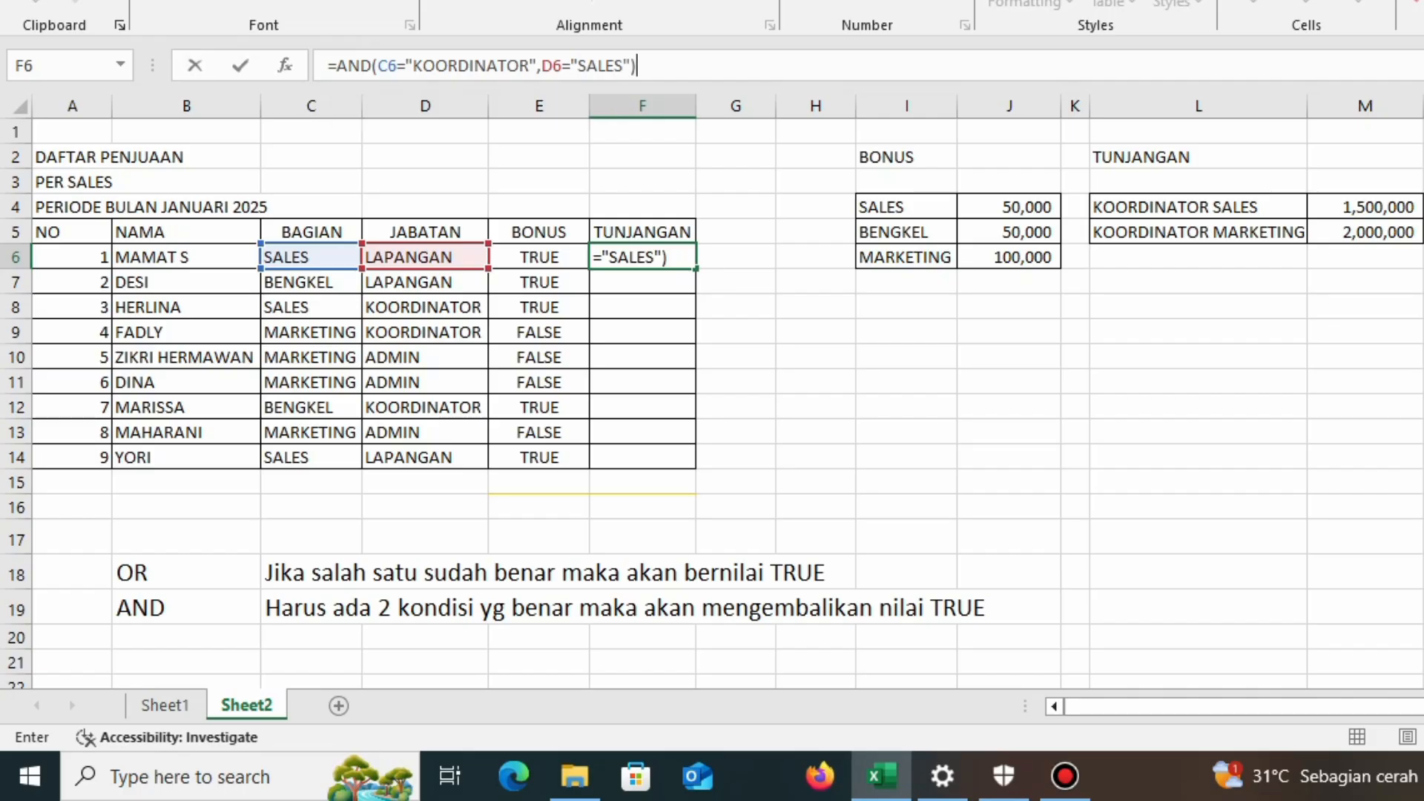
key(Return)
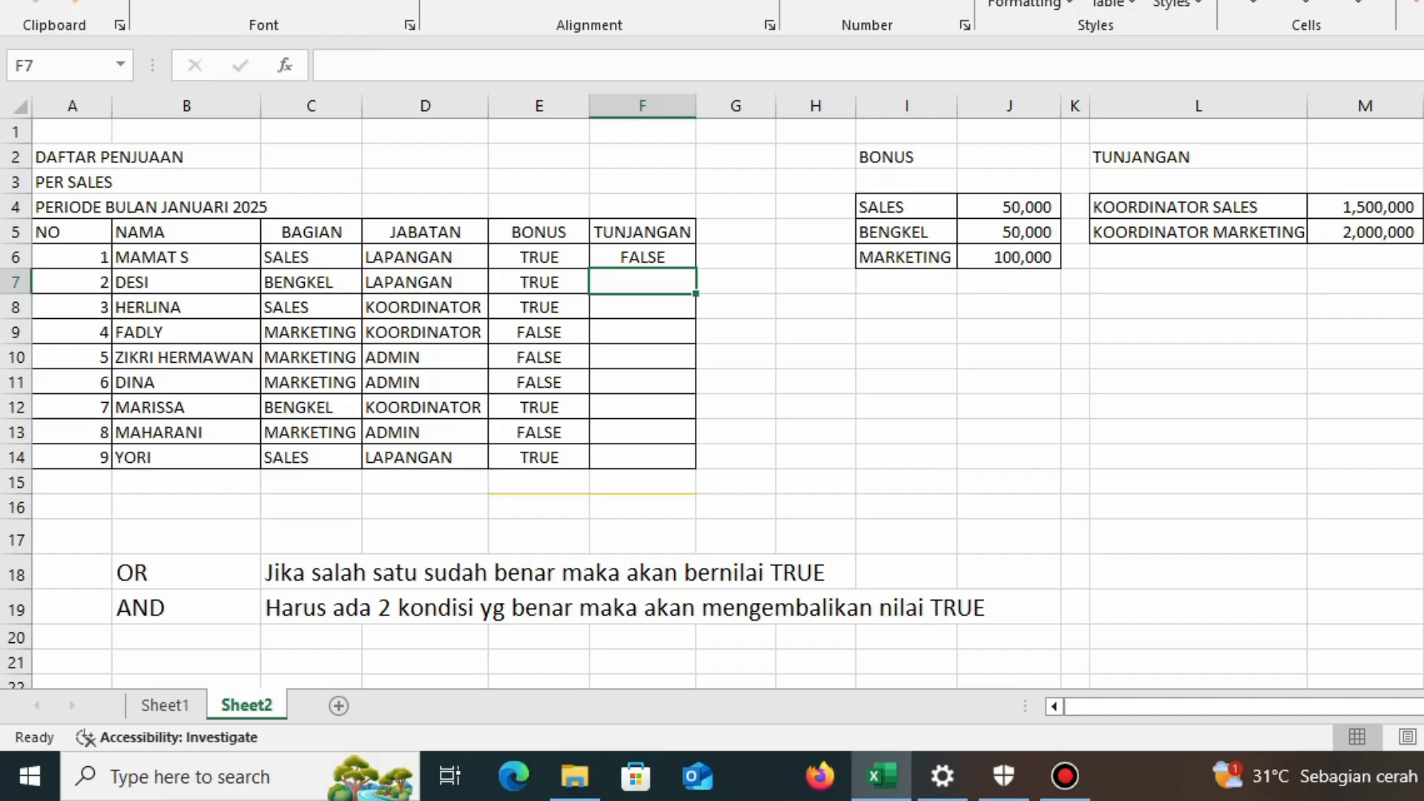
Compare the department in C6 and the position in D6 with the conditions of the AND formula in F6
click(311, 257)
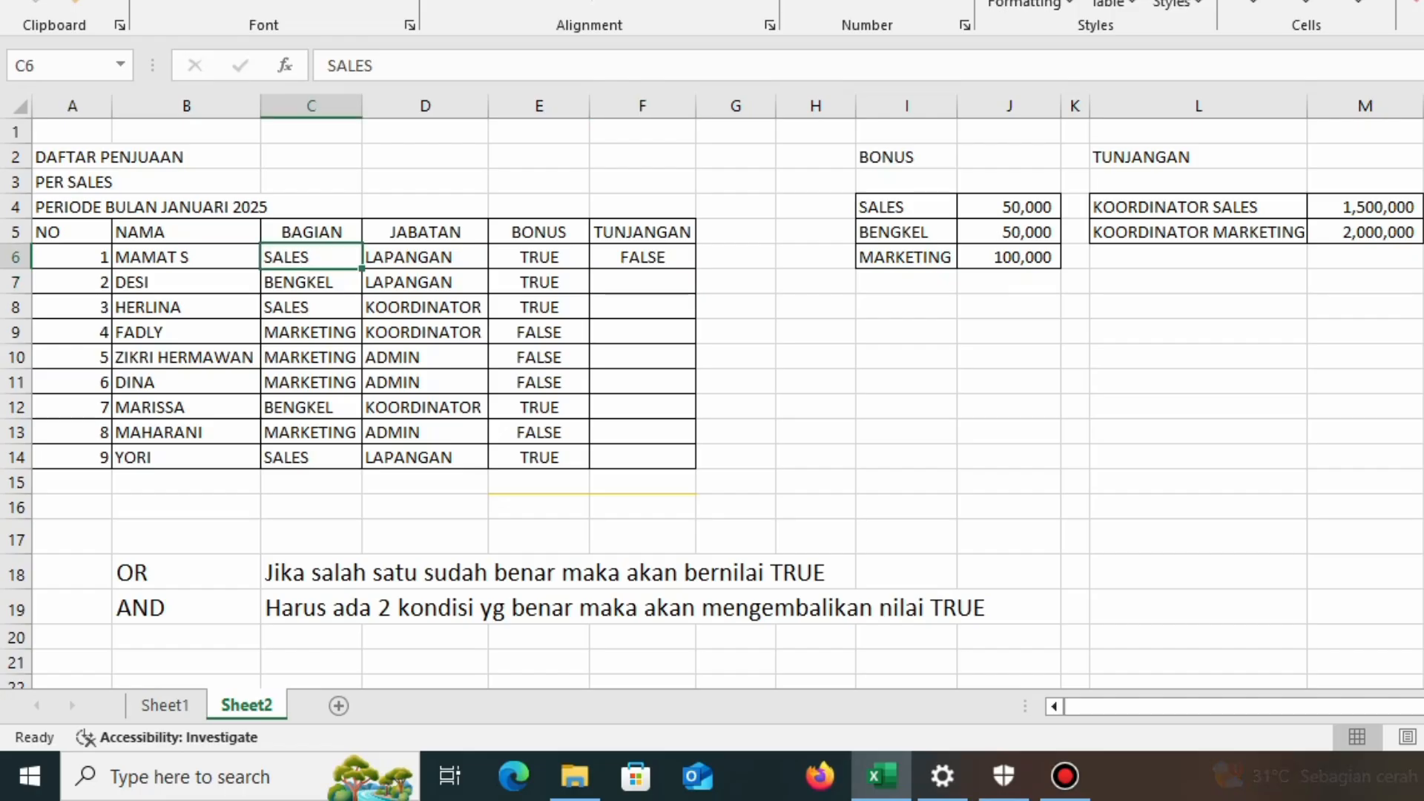
click(425, 258)
click(642, 257)
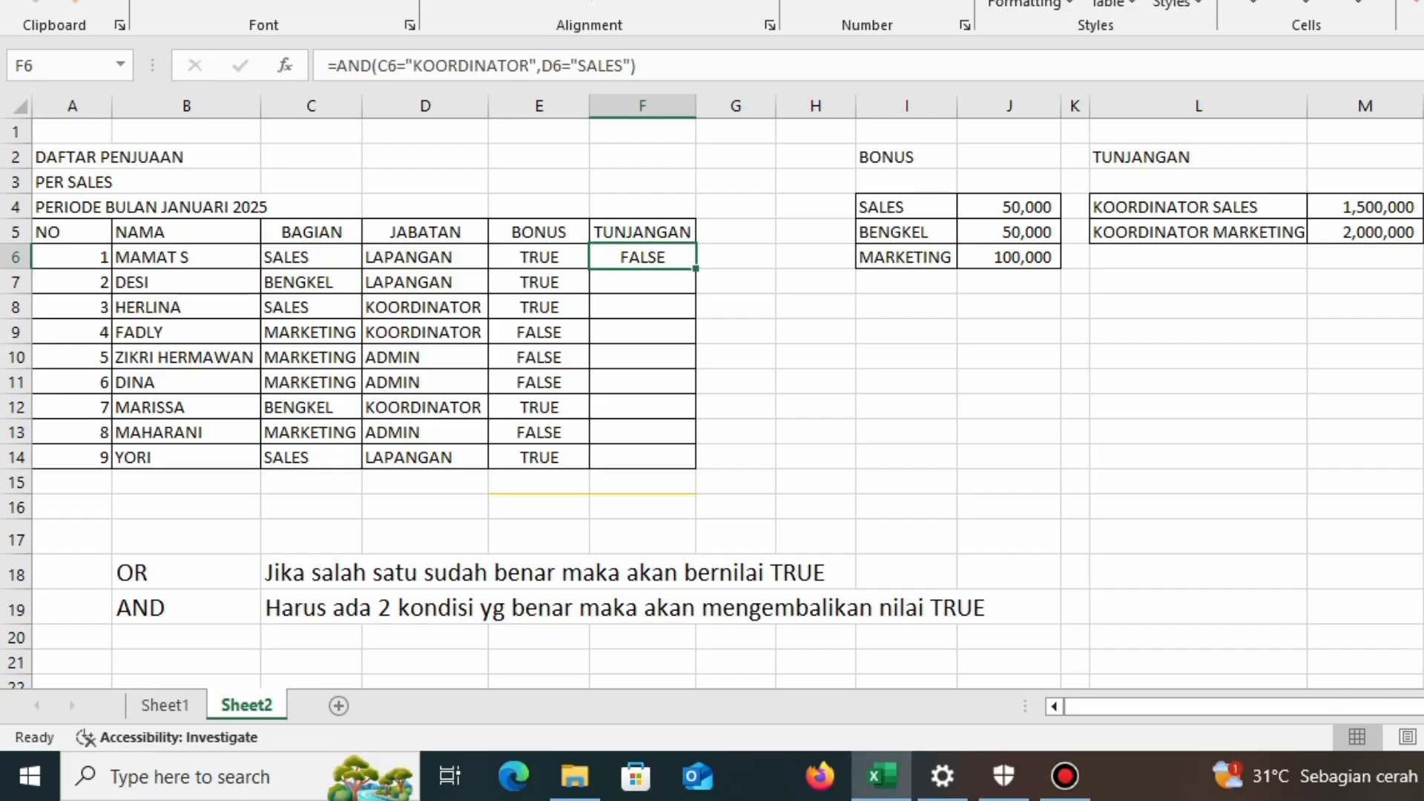
Clear the conditions in F6's AND formula back to the C6 comparison and enter C6="SALES" as the first condition
key(F2)
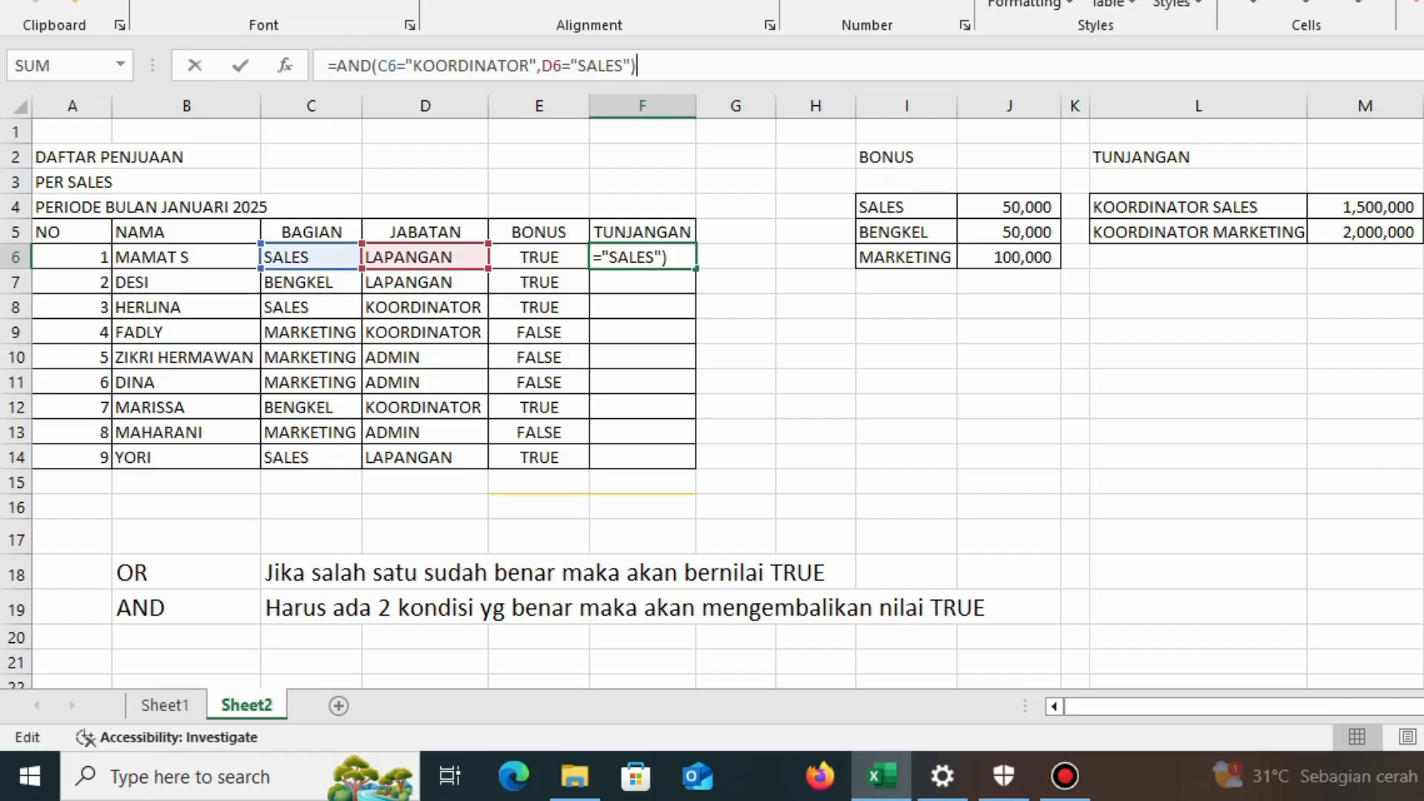
key(BackSpace)
key(BackSpace)
key(BackSpace)
key(BackSpace)
key(BackSpace)
key(BackSpace)
key(BackSpace)
key(BackSpace)
key(BackSpace)
key(BackSpace)
key(BackSpace)
key(BackSpace)
key(BackSpace)
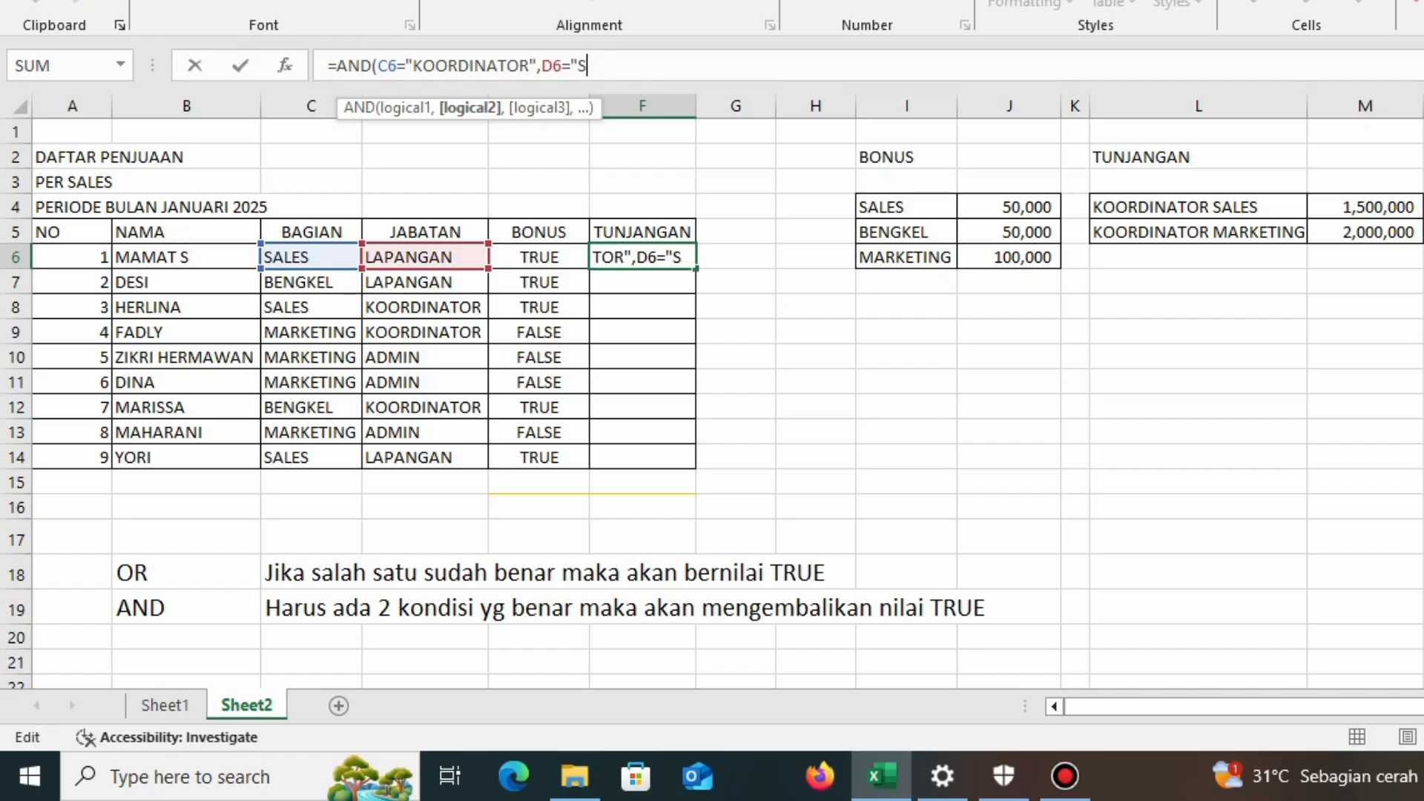
key(BackSpace)
key(BackSpace)
key(BackSpace)
key(BackSpace)
key(BackSpace)
key(BackSpace)
key(BackSpace)
key(BackSpace)
key(BackSpace)
key(BackSpace)
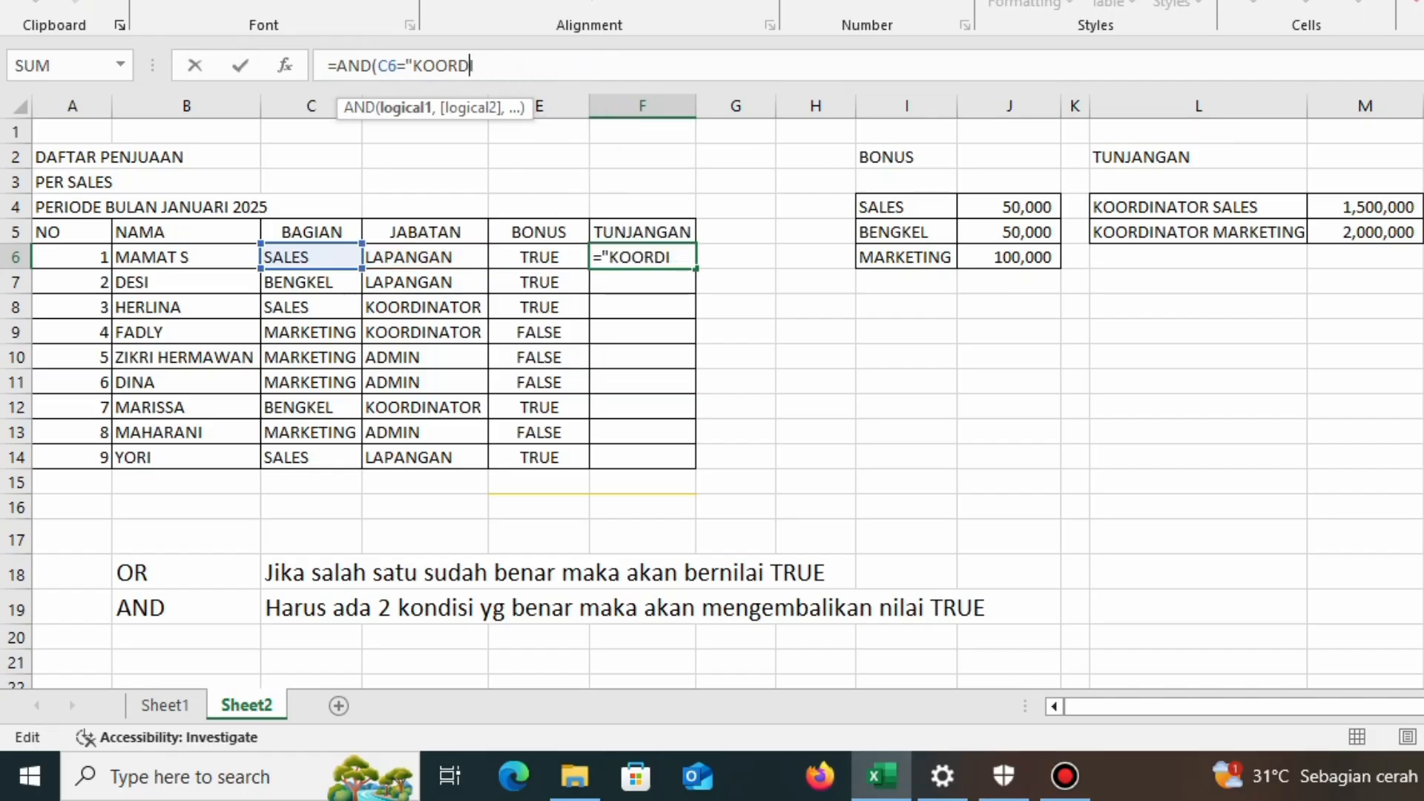
key(BackSpace)
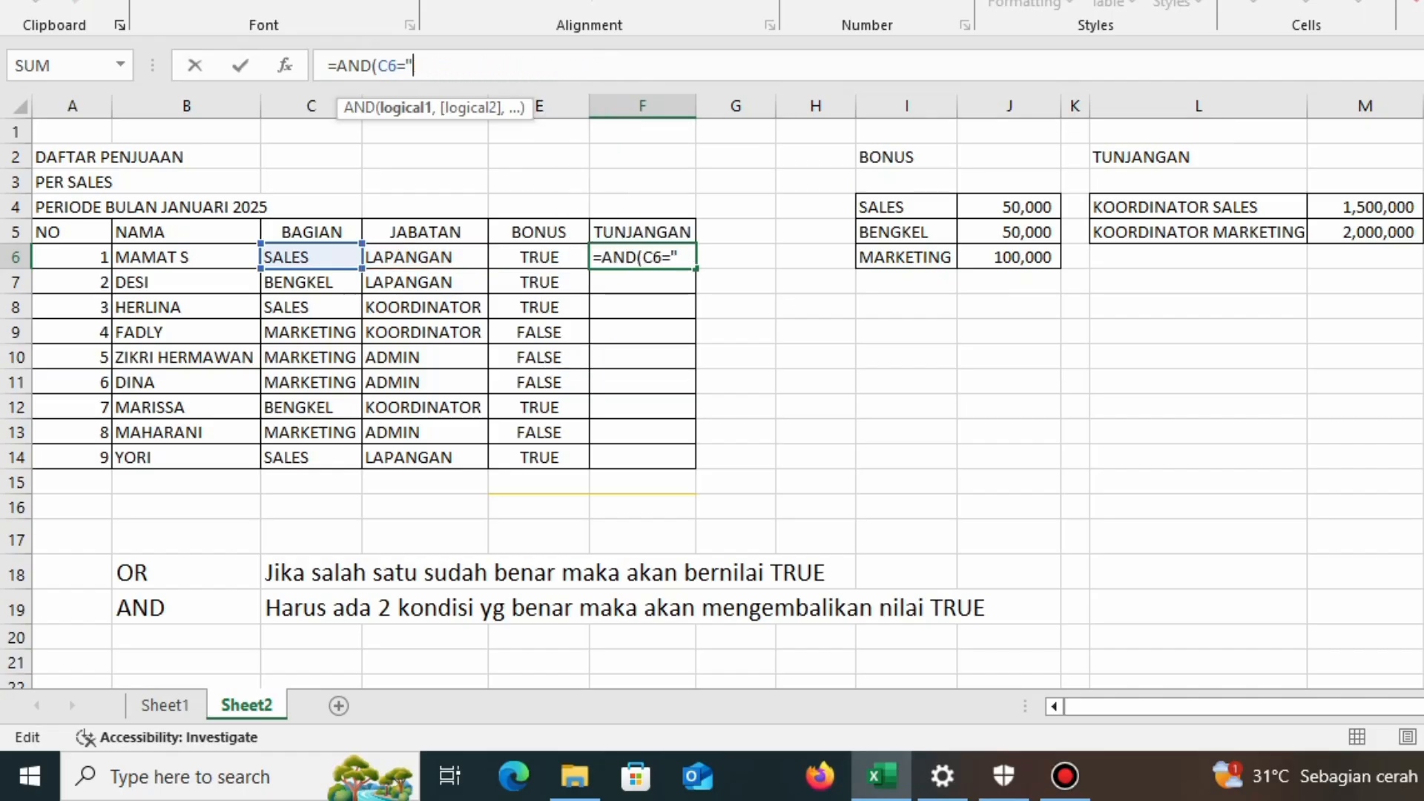
text(SA)
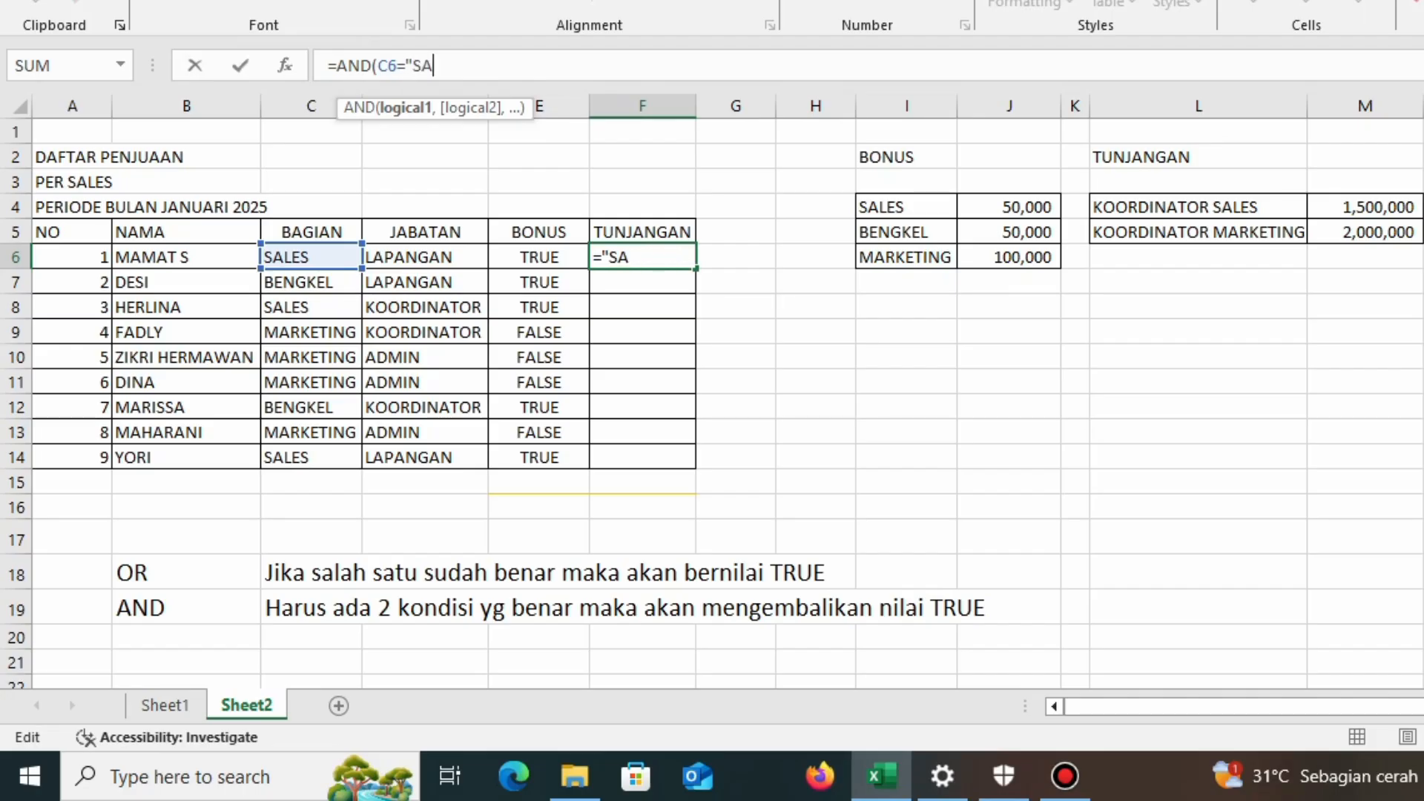
text(LES )
text(,)
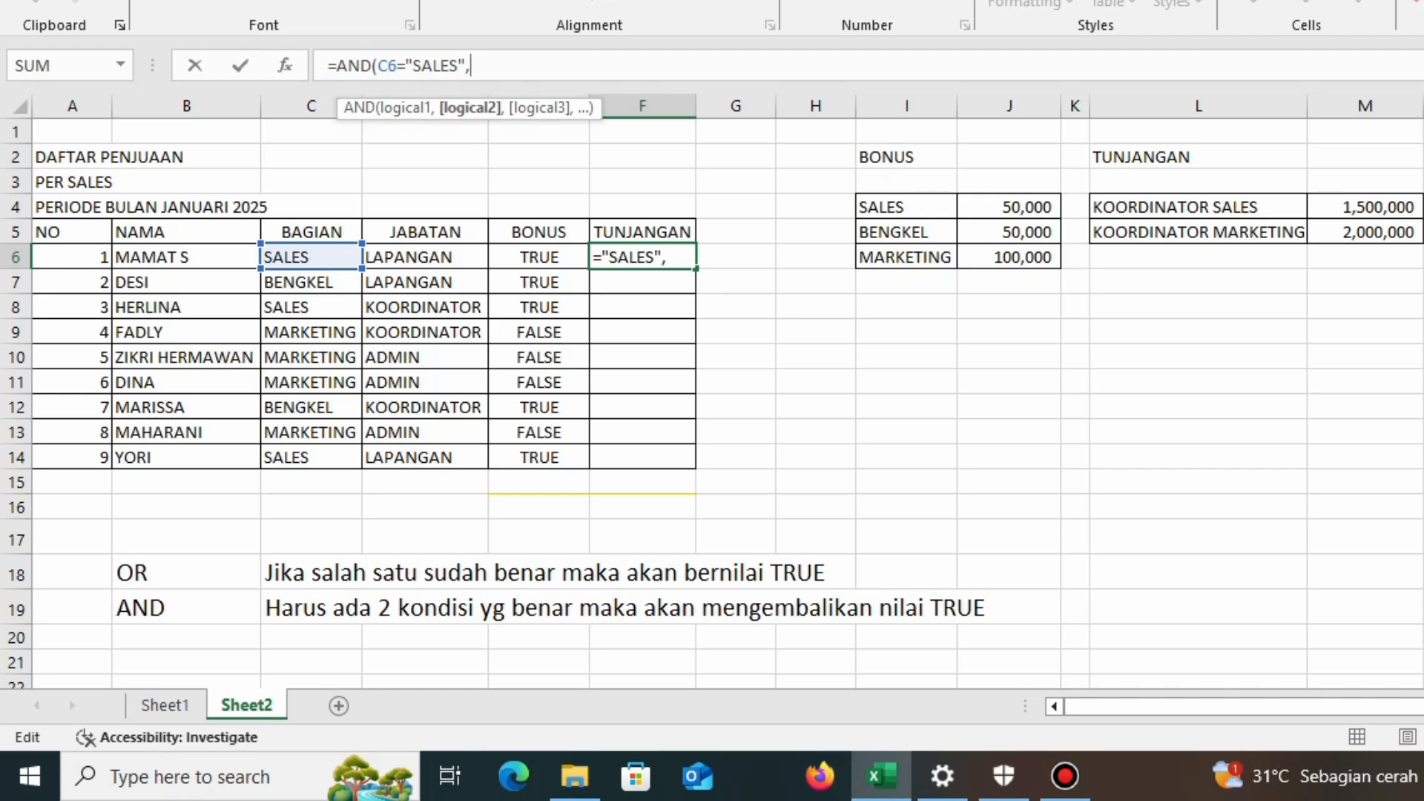
Complete the formula in F6 with the second condition D6="KOORDINATOR" and commit it
click(425, 257)
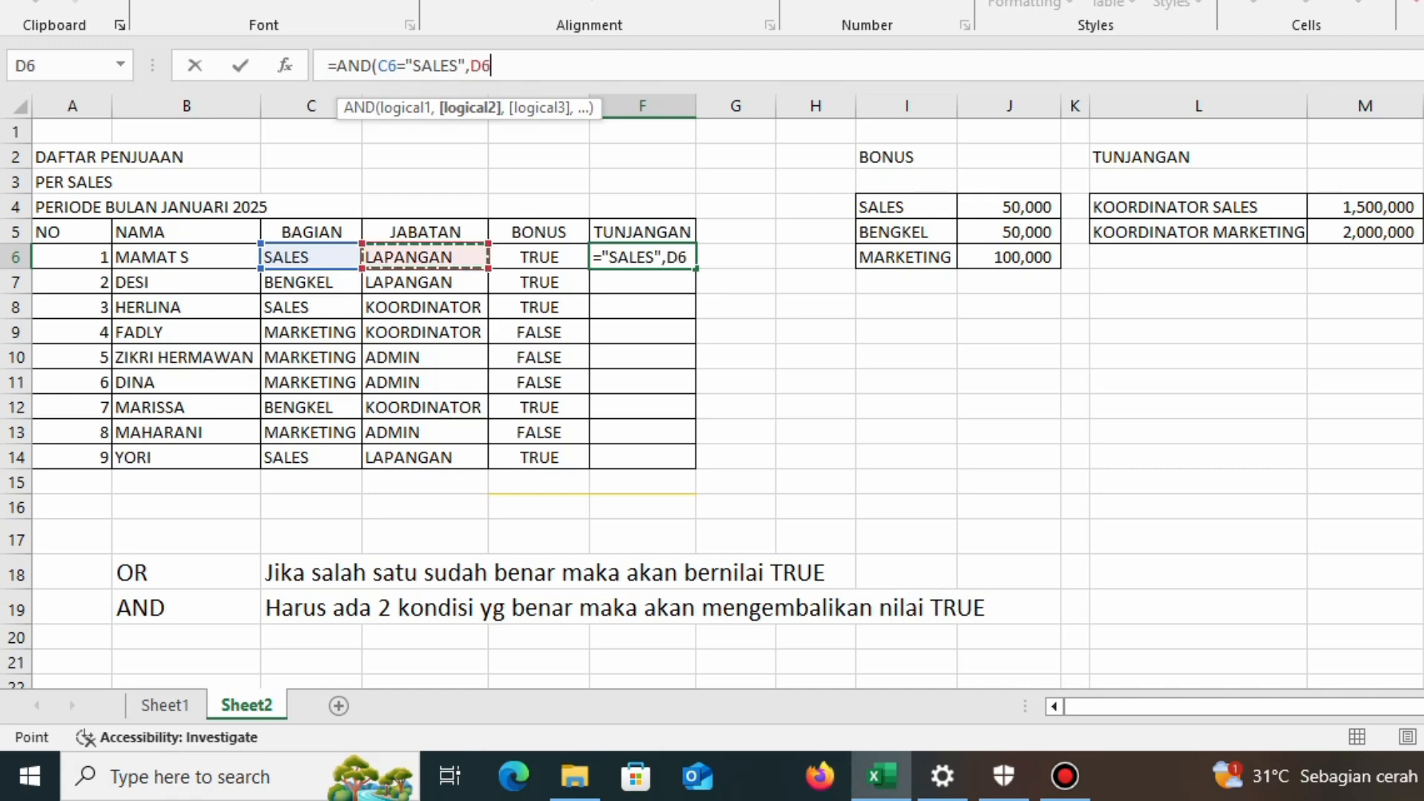
text(=)
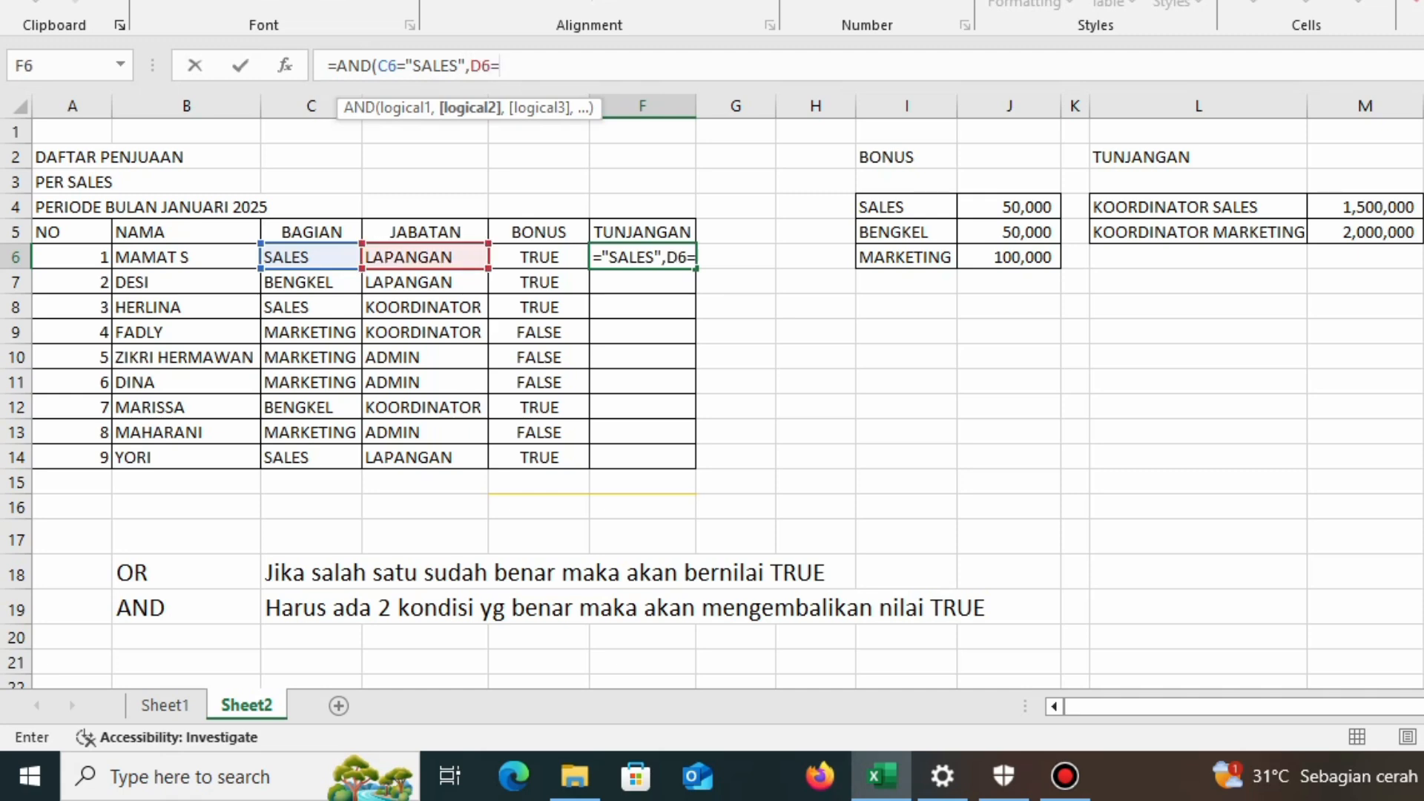
text("KOORDI)
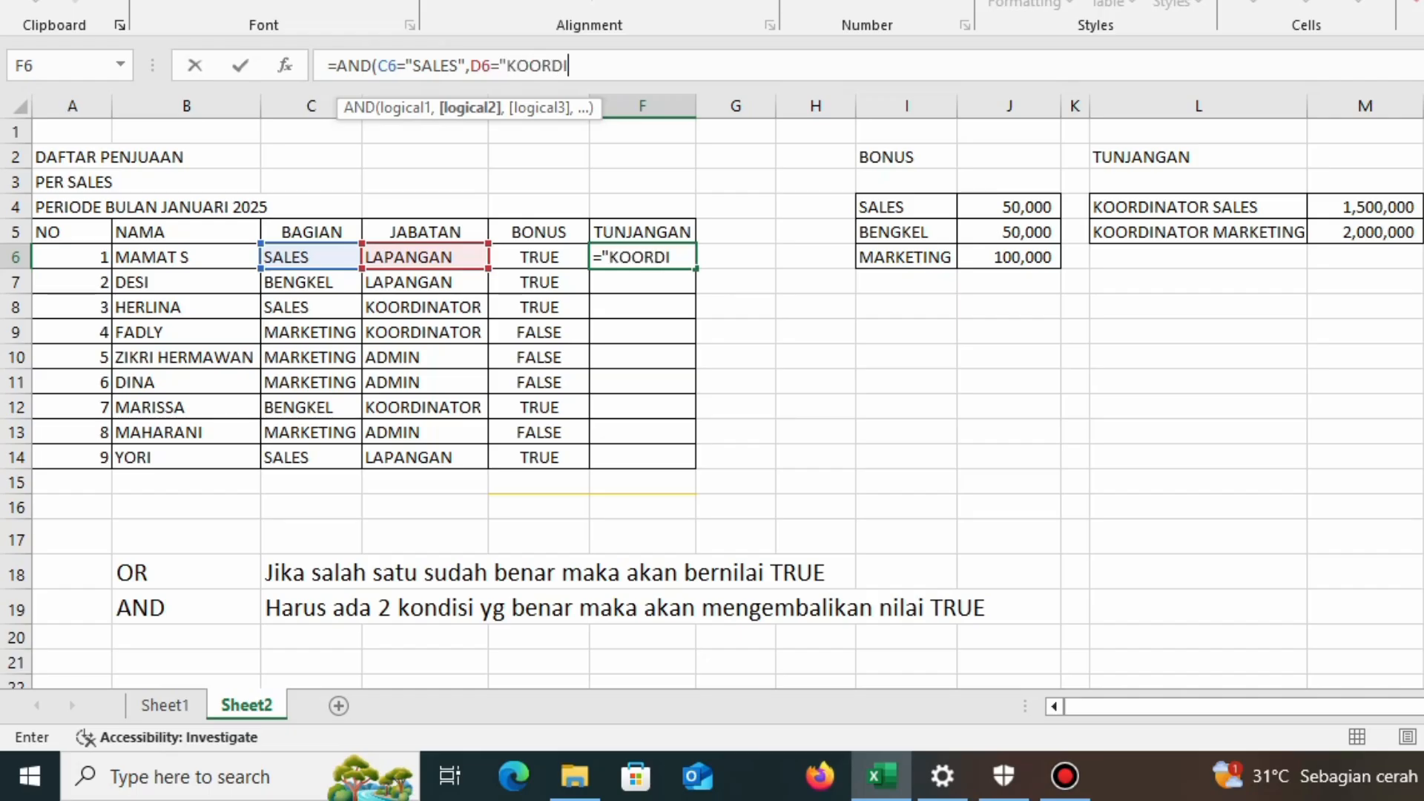
text(NATOR)
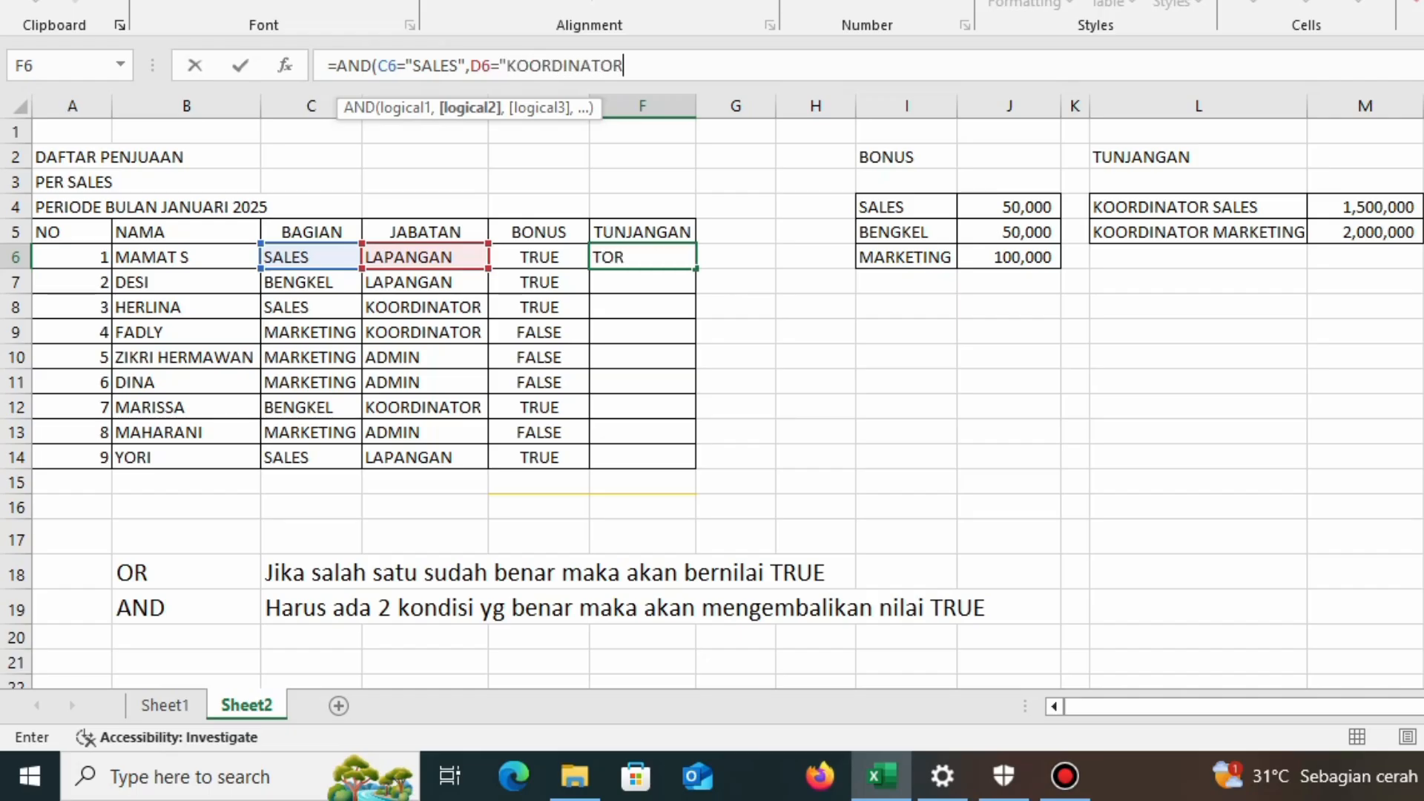
text("))
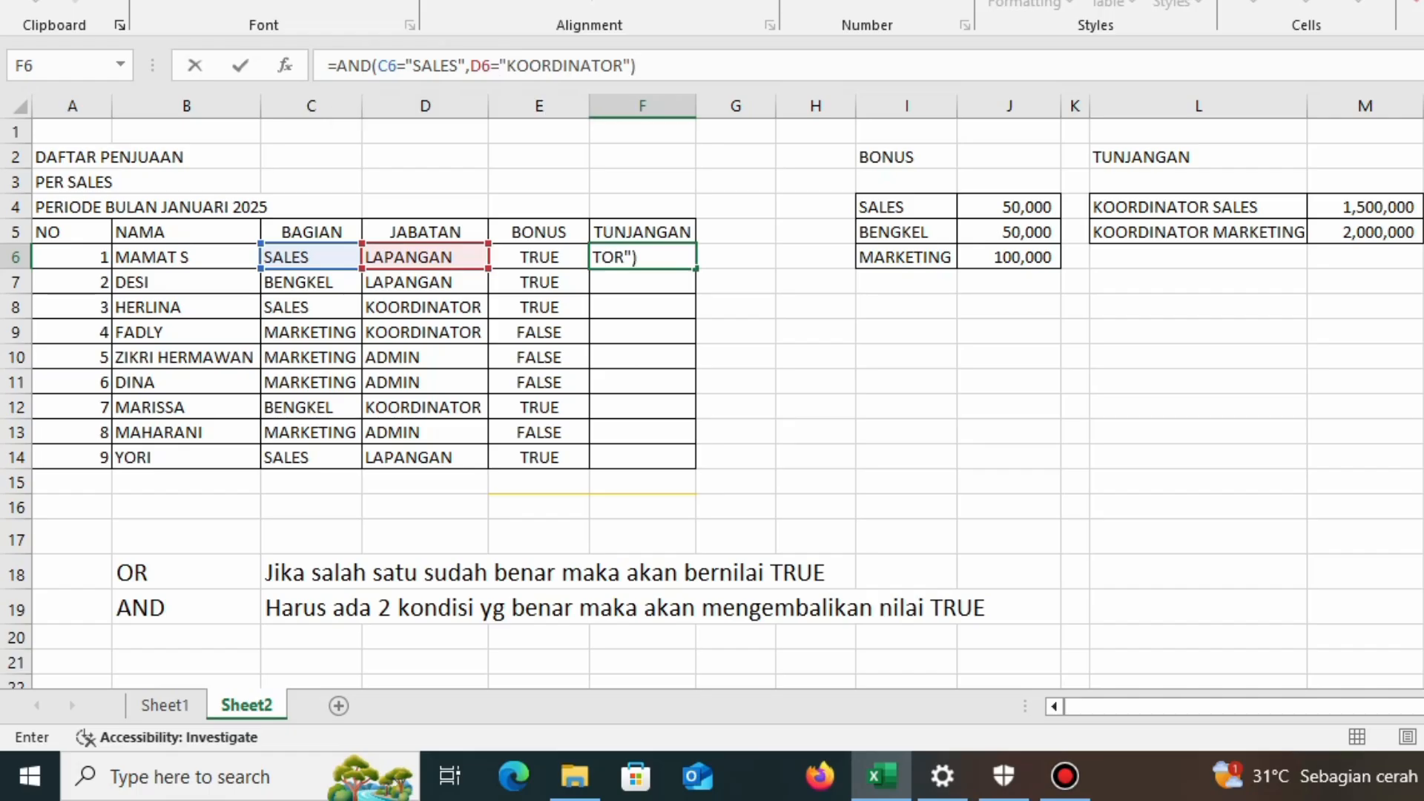
key(Return)
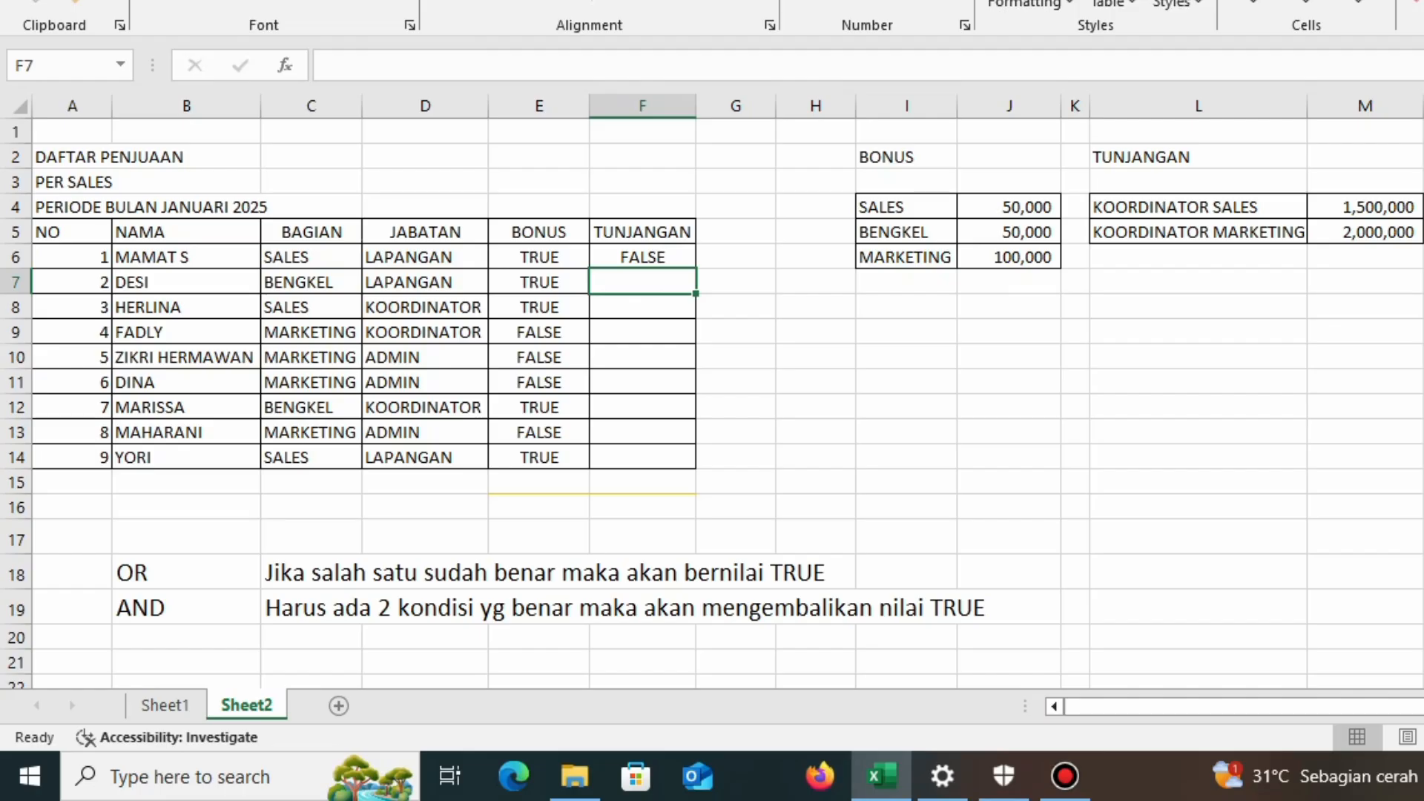
Check the KOORDINATOR SALES entry in L4, and fill the AND formula from F6 down the TUNJANGAN column through F14
click(1198, 207)
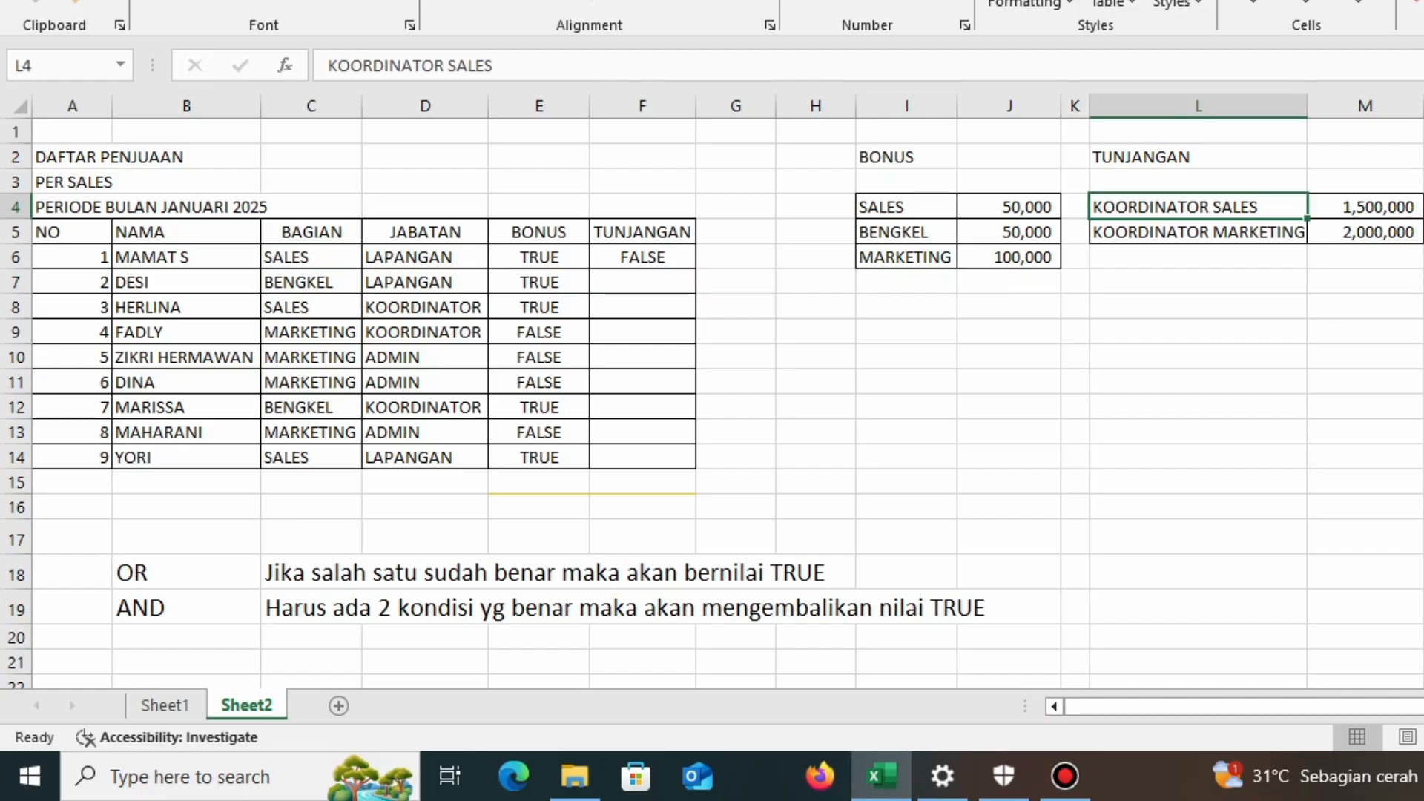
click(642, 258)
drag(696, 268, 667, 457)
click(735, 407)
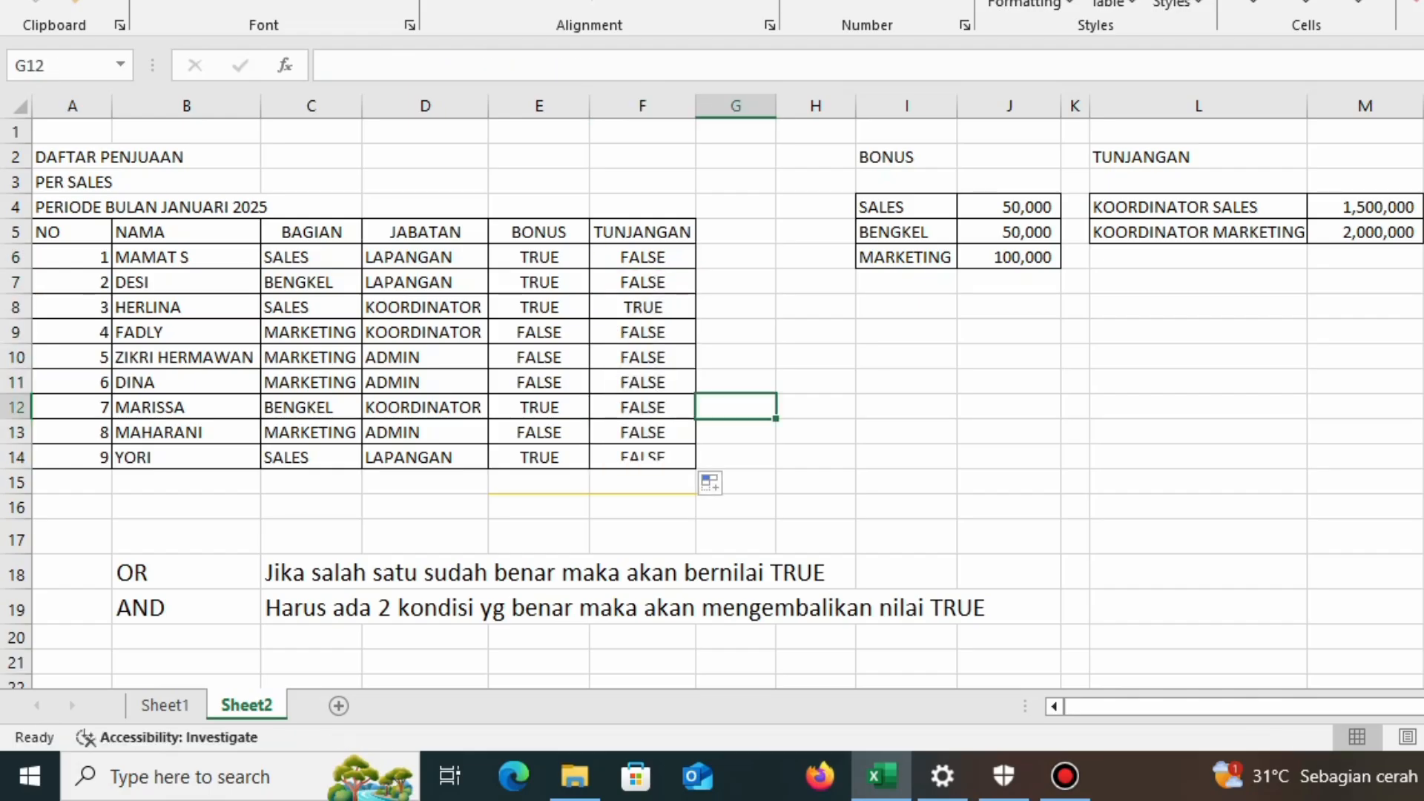
Examine which cells the AND formula in F8 refers to for its department and position conditions
click(642, 307)
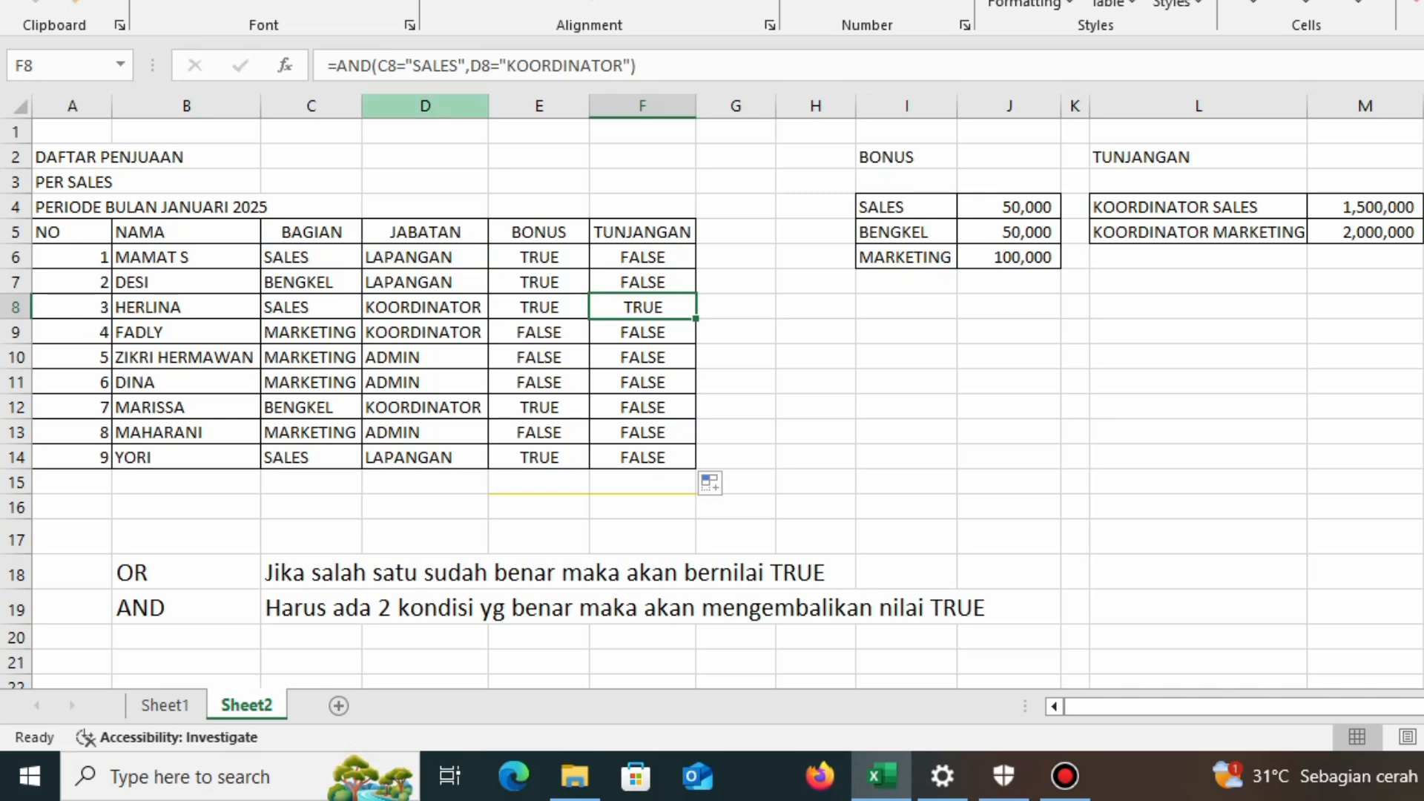
click(433, 66)
click(643, 358)
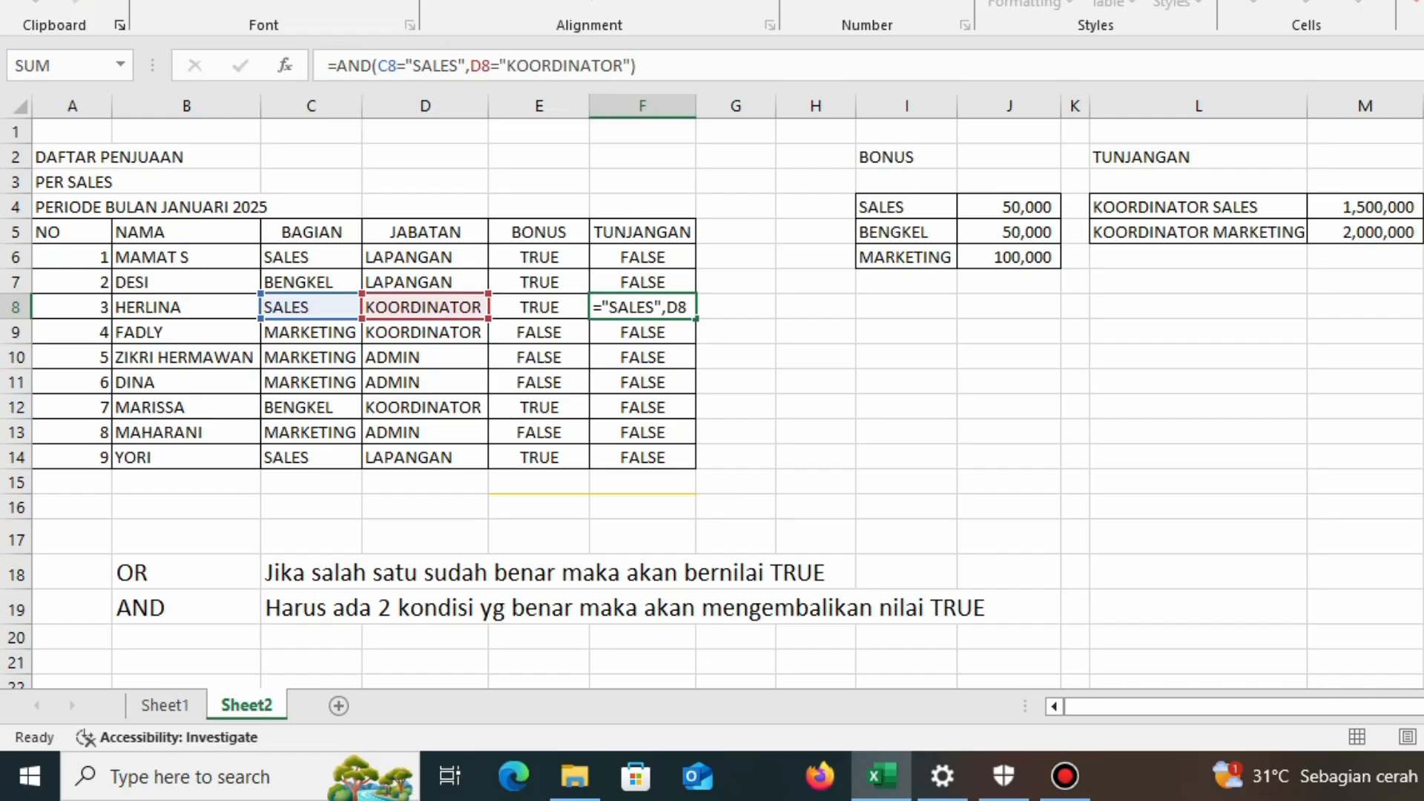
Check the AND formula in F8 against the position in D8, and compare it with the formulas in F9 and F6
click(425, 333)
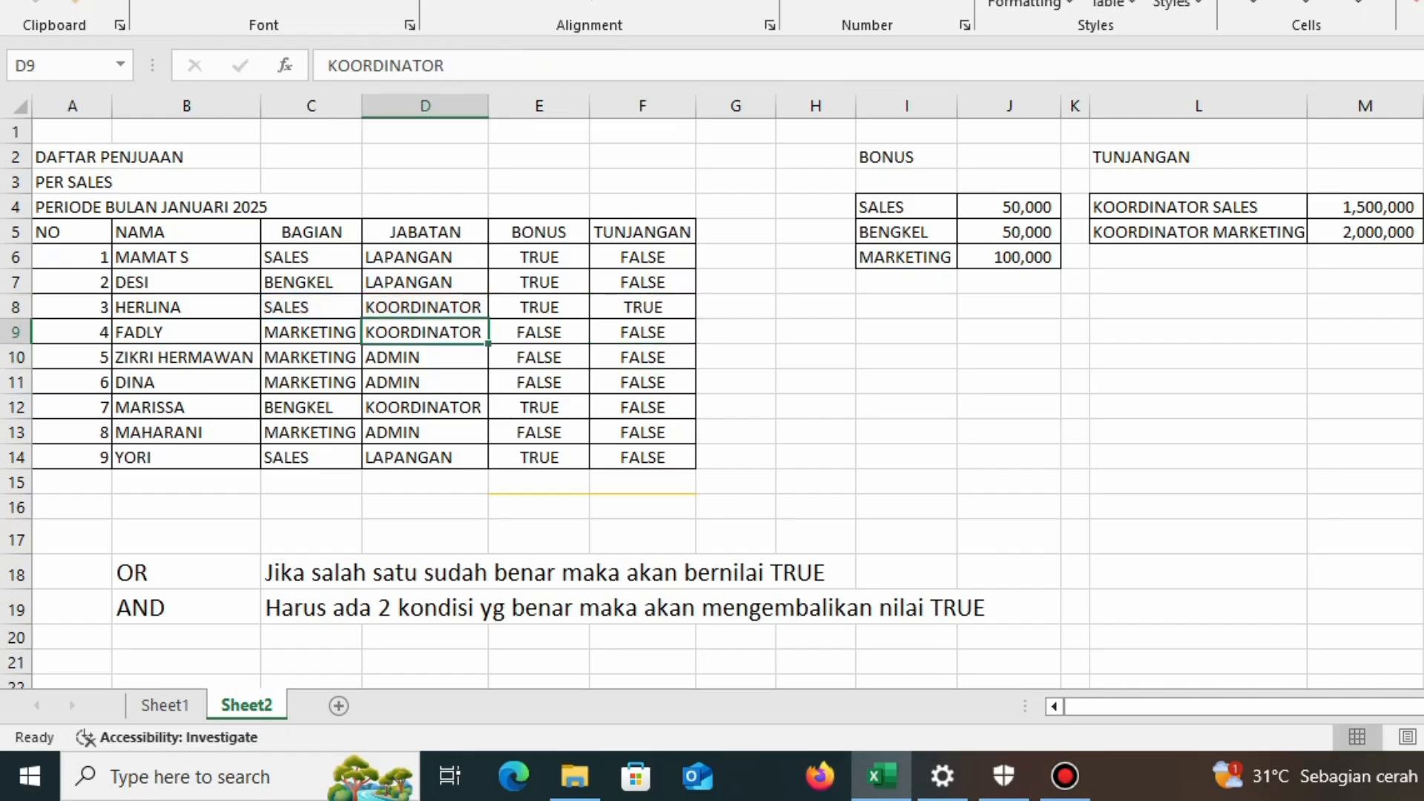
click(642, 332)
click(642, 307)
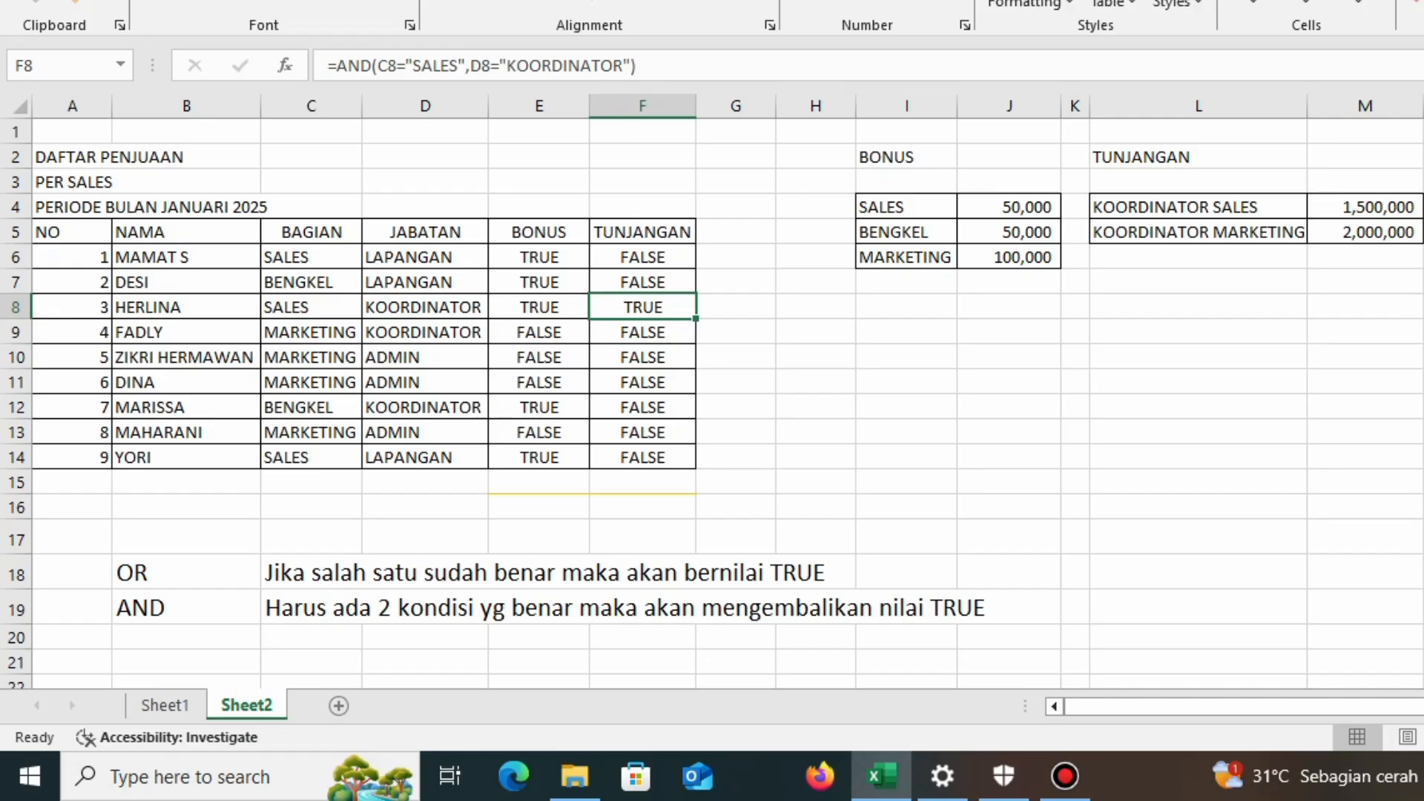
click(425, 307)
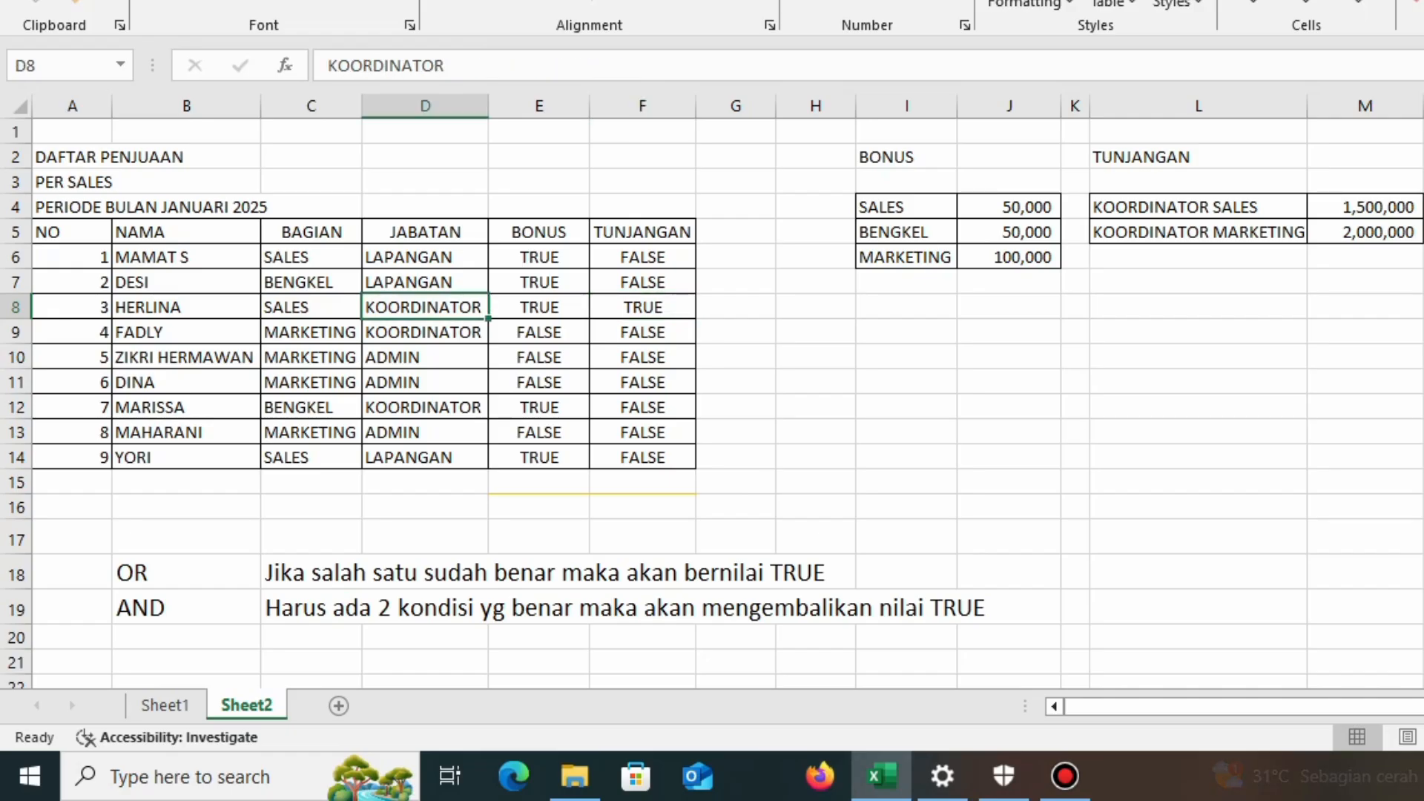
click(643, 258)
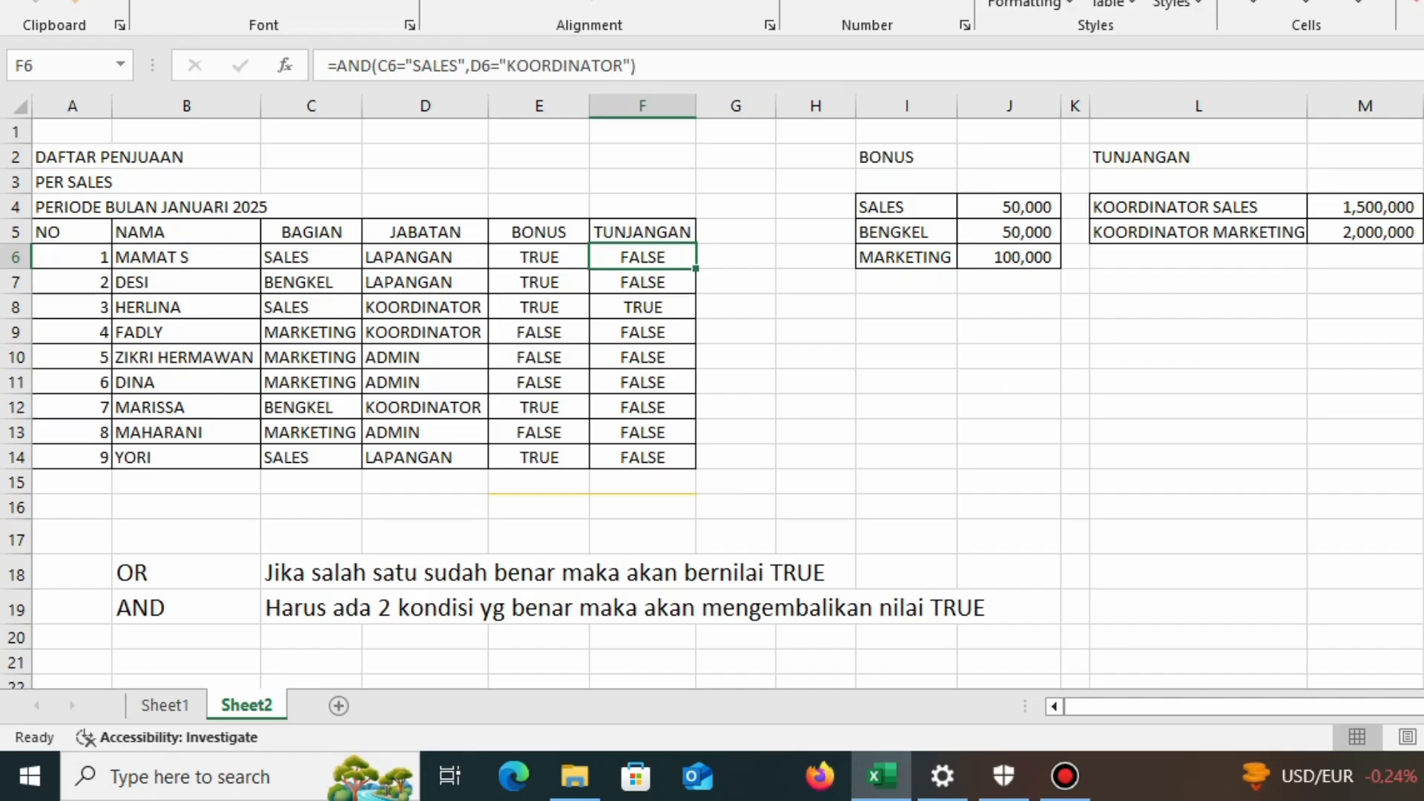
Start an AND formula in G6 with C6="MARKETING" as its first condition
click(736, 257)
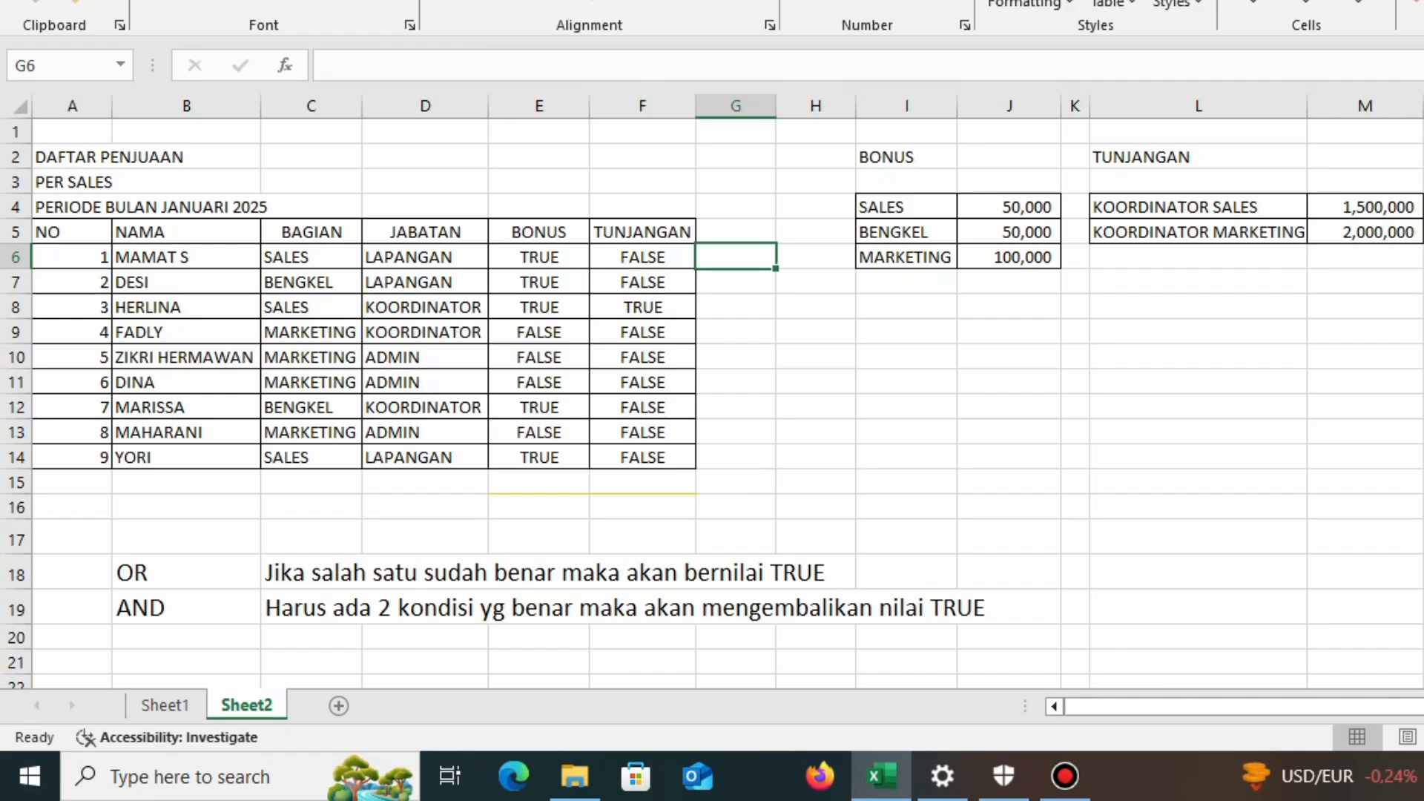
text(=)
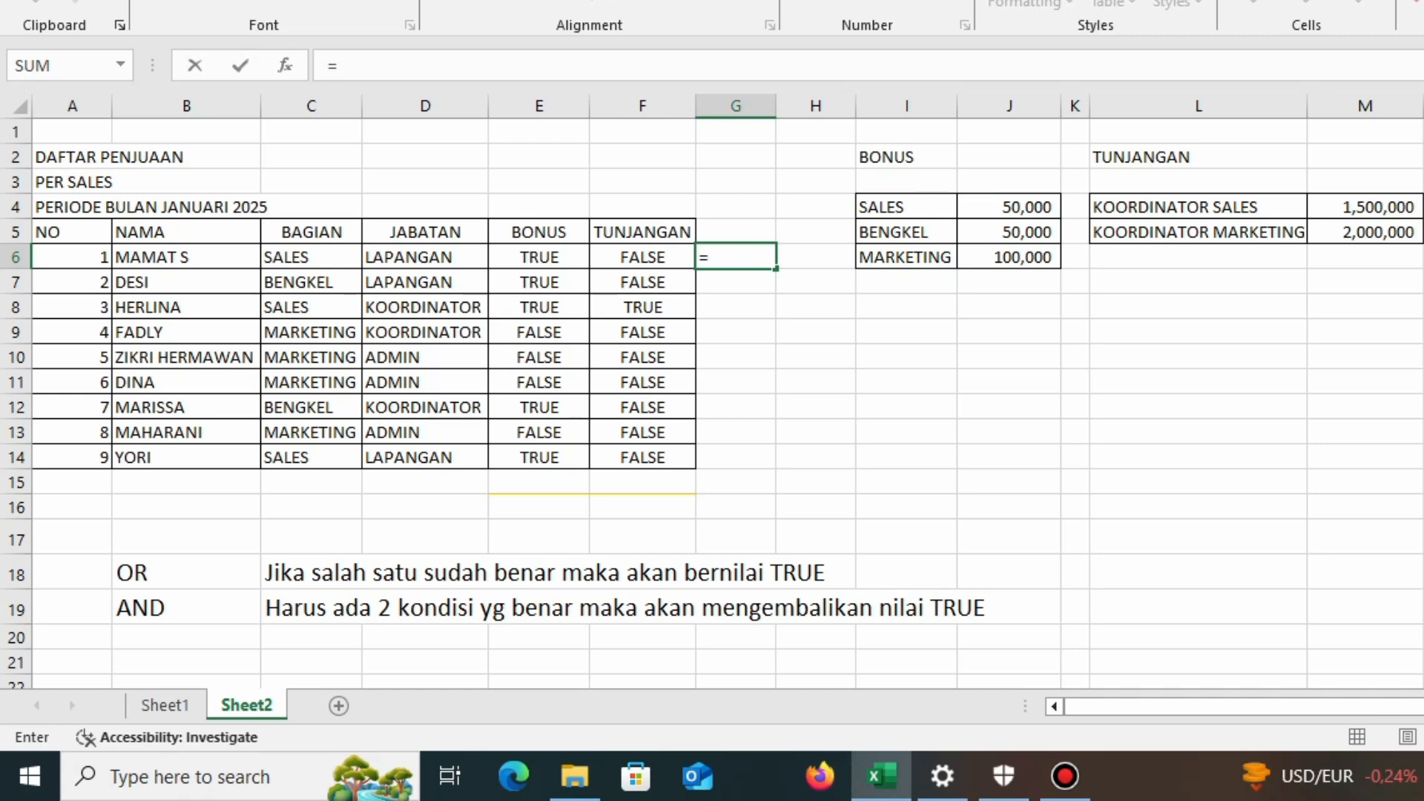
text(A)
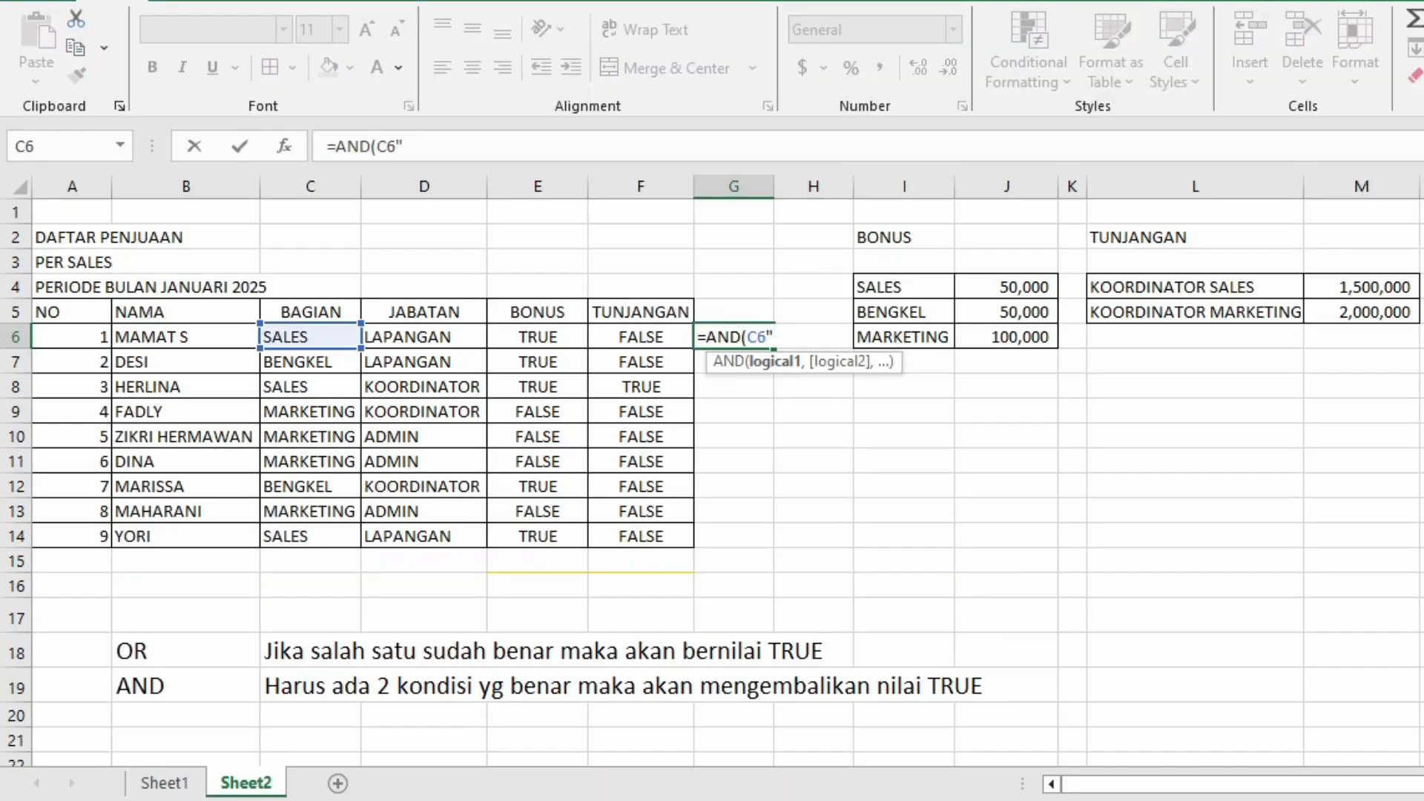
text(NA)
key(BackSpace)
key(BackSpace)
key(BackSpace)
text(="MRKET)
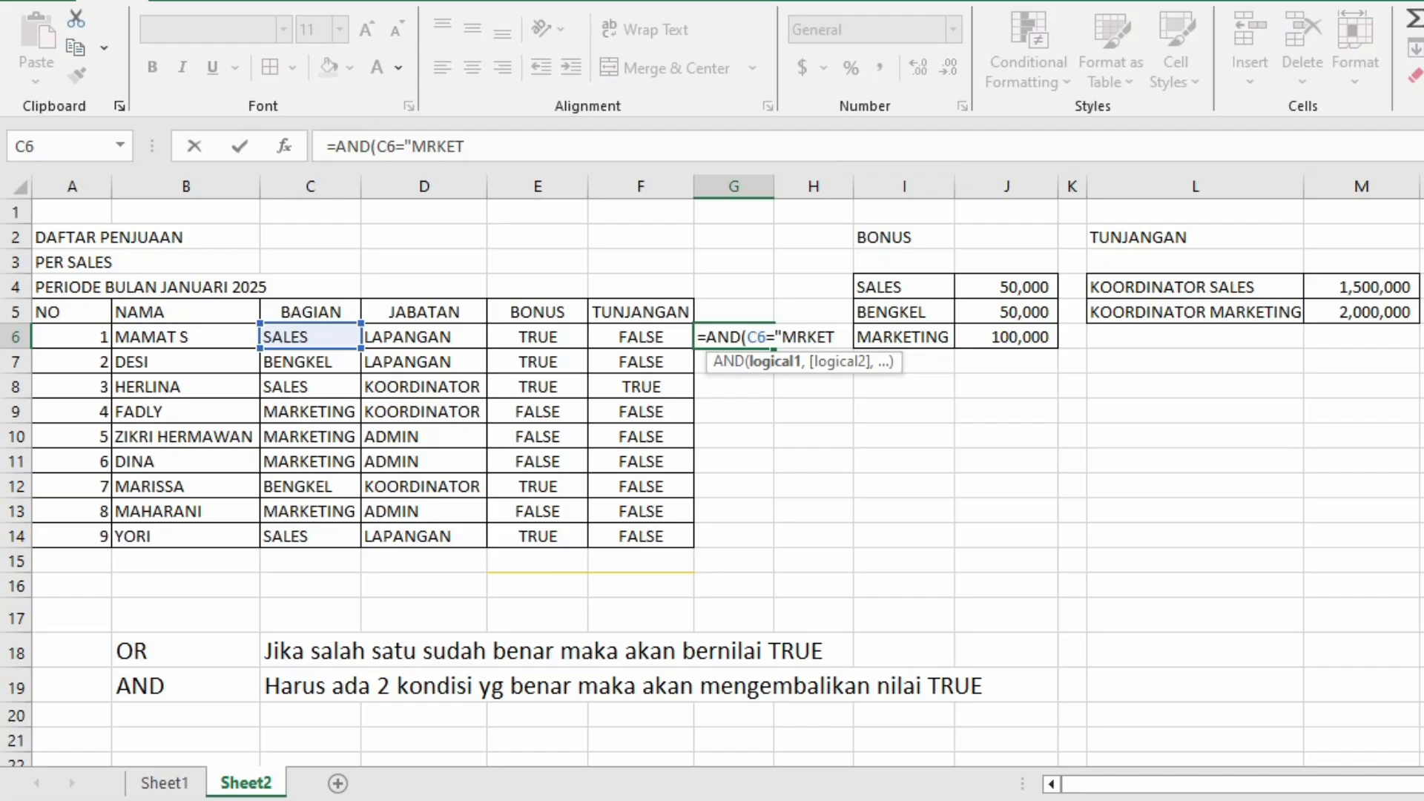
key(BackSpace)
key(BackSpace)
key(BackSpace)
key(BackSpace)
text(ARKETING)
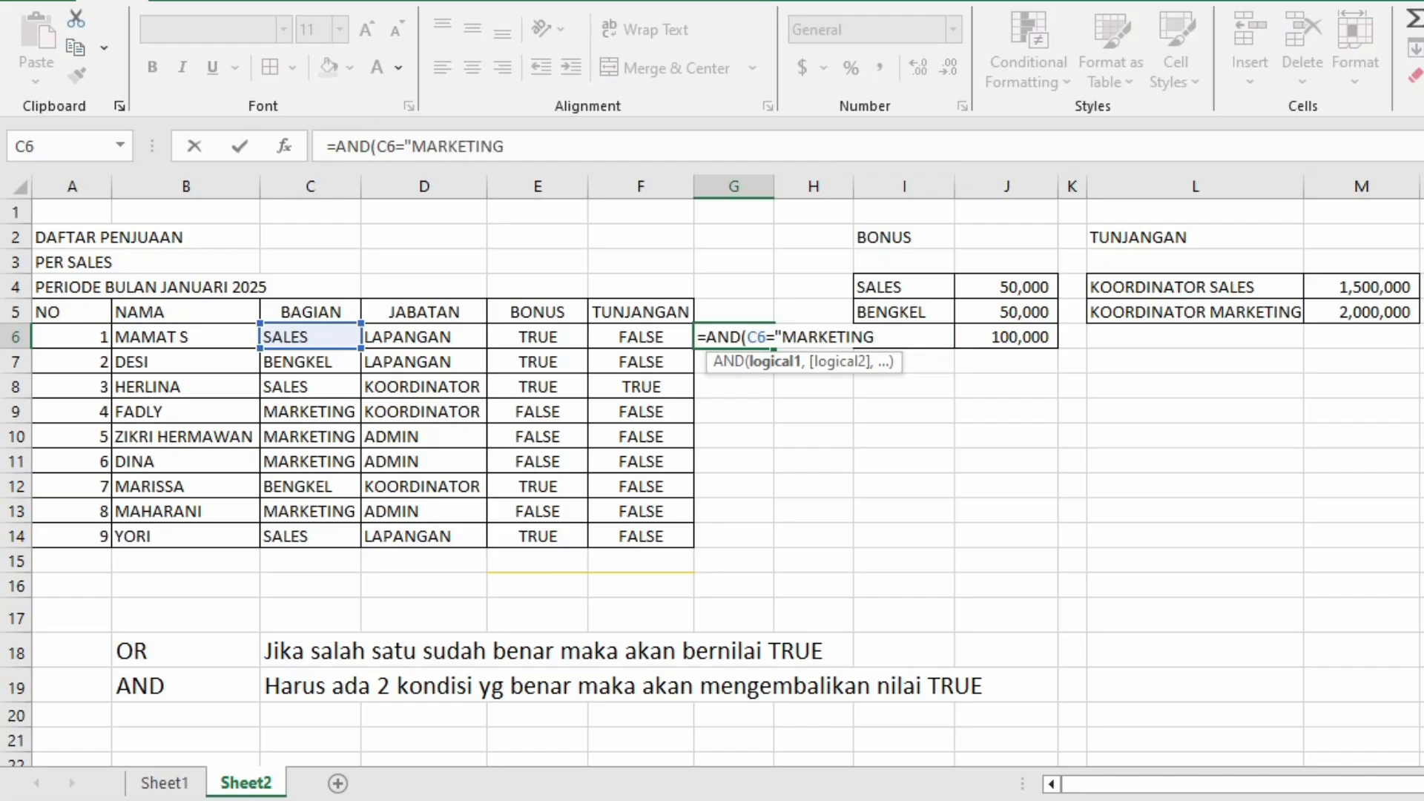
text(",)
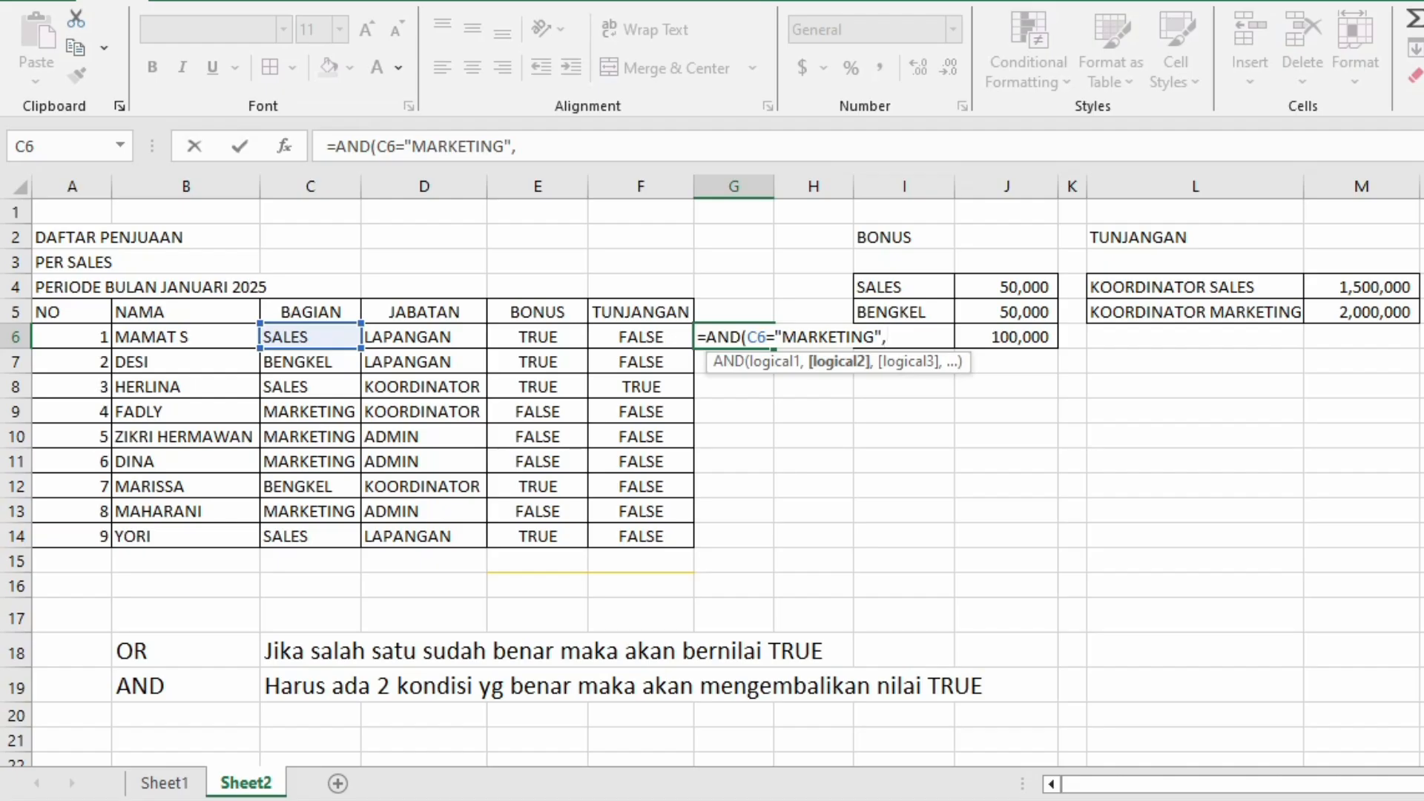
Complete the AND formula in G6 with the second condition D6="KOORDINATOR" and commit it
click(423, 337)
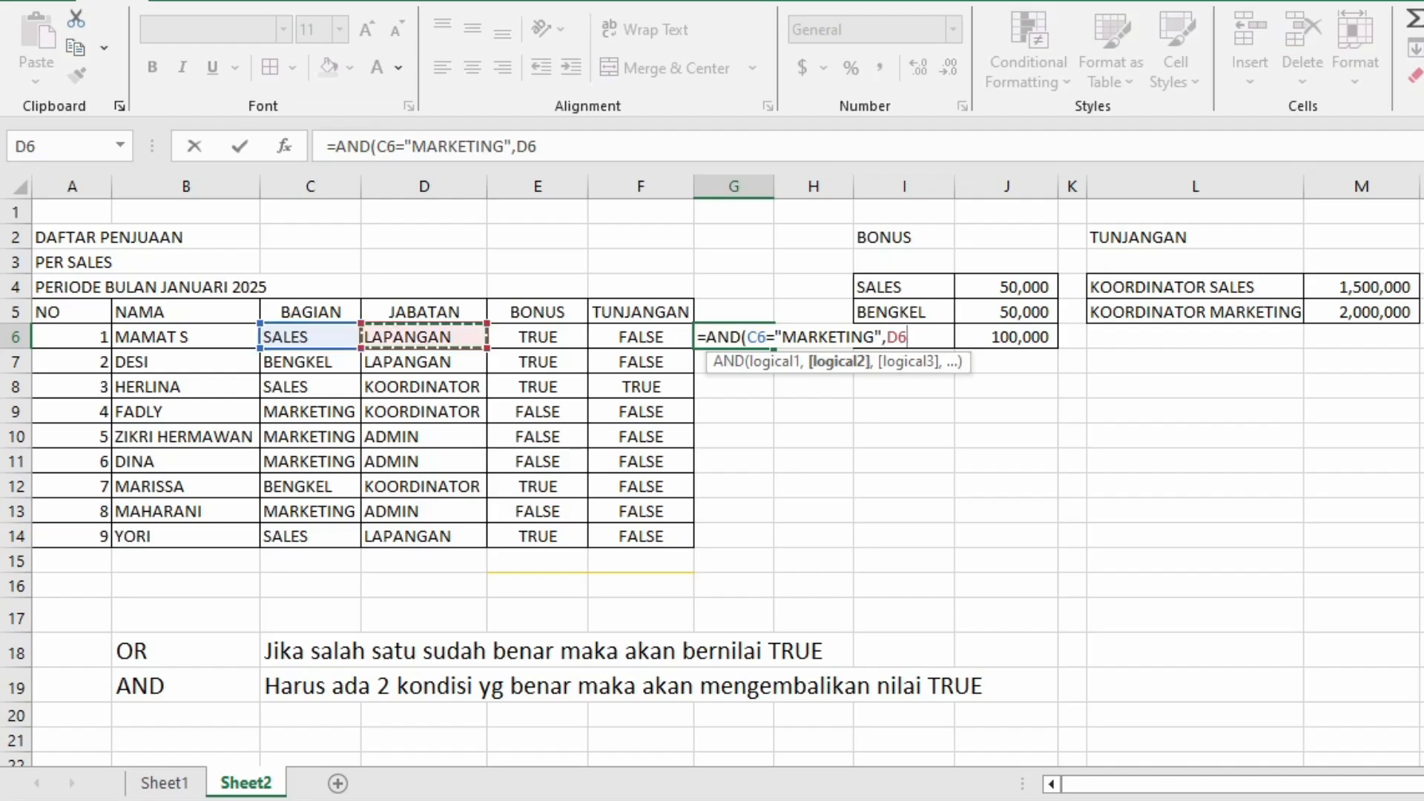
text(=)
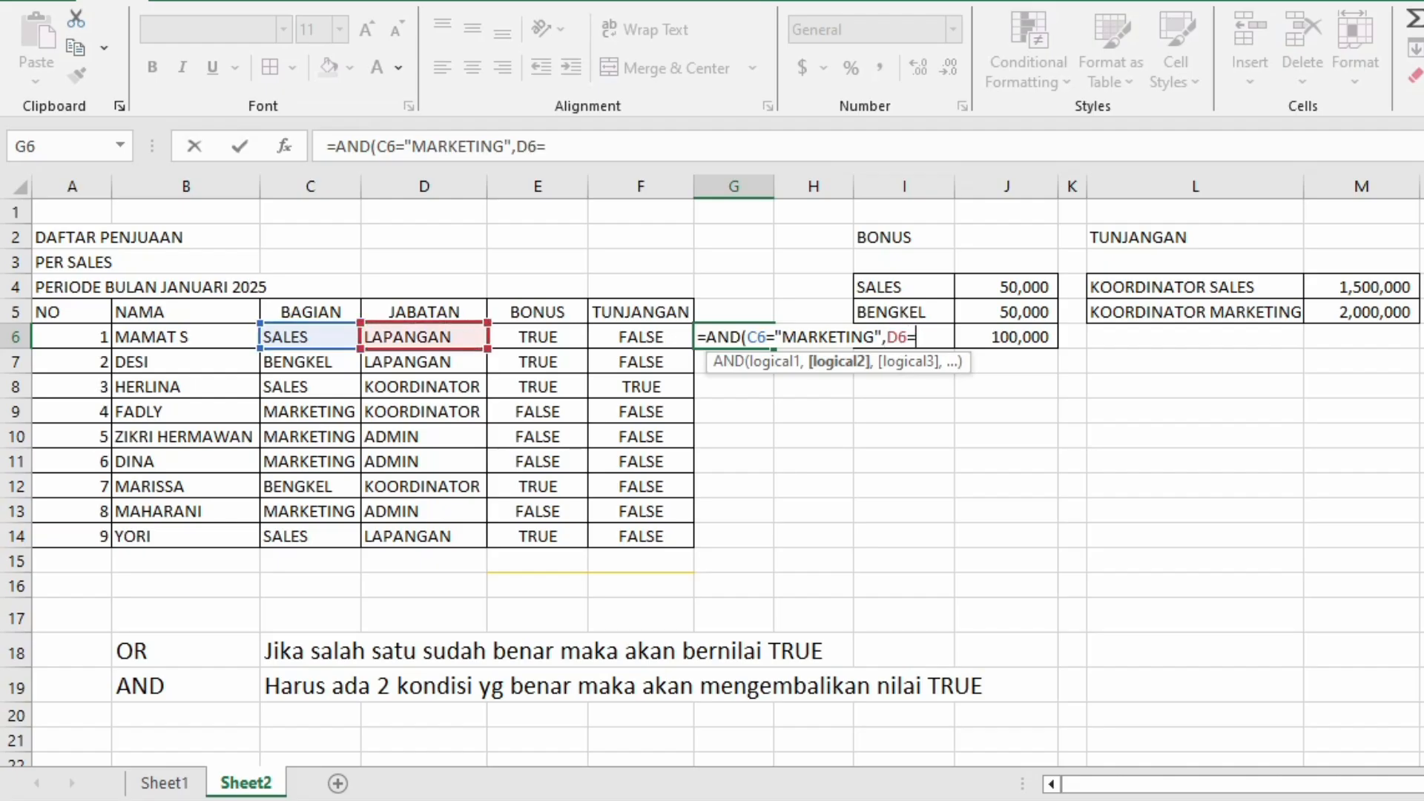
text("KOORDIN)
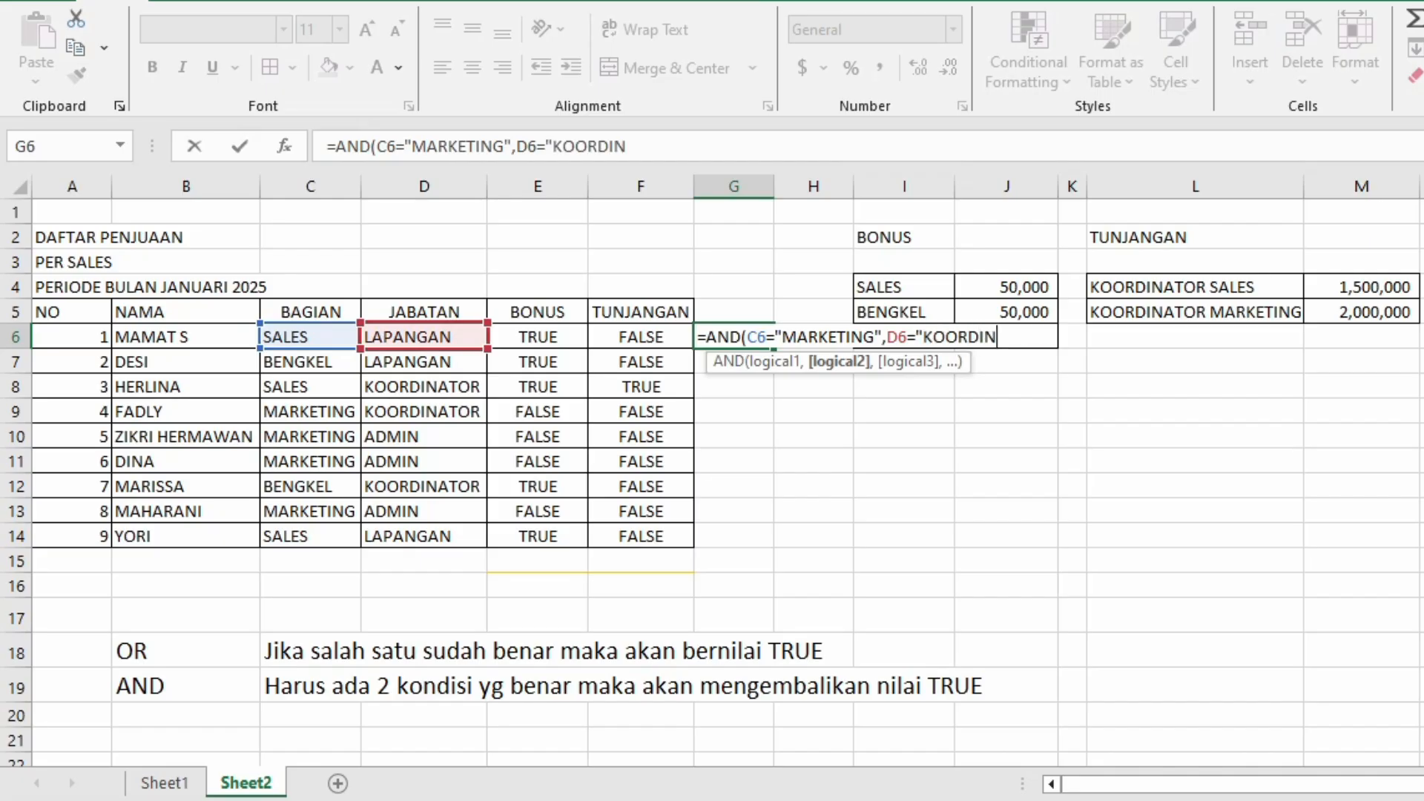
text(ATOR")
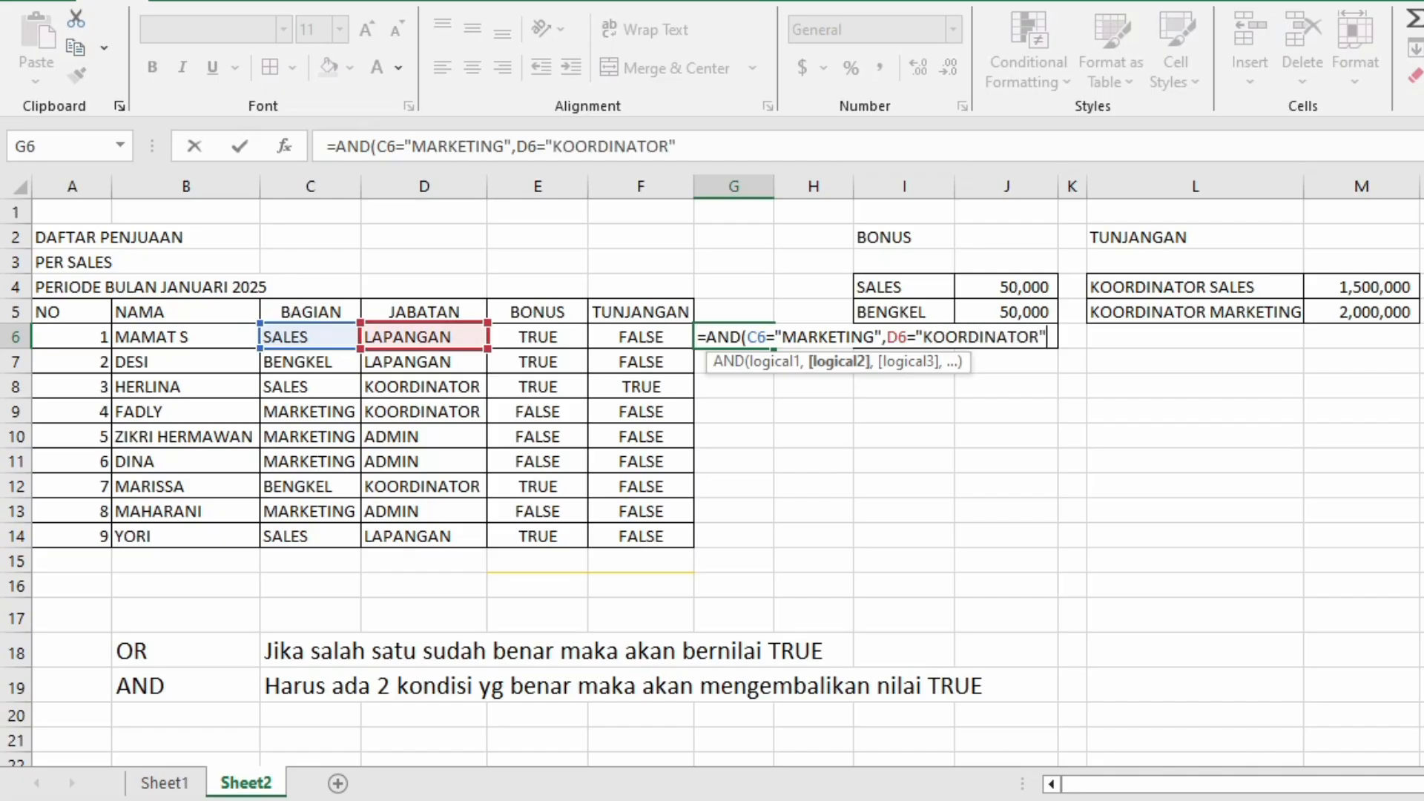
text())
key(Return)
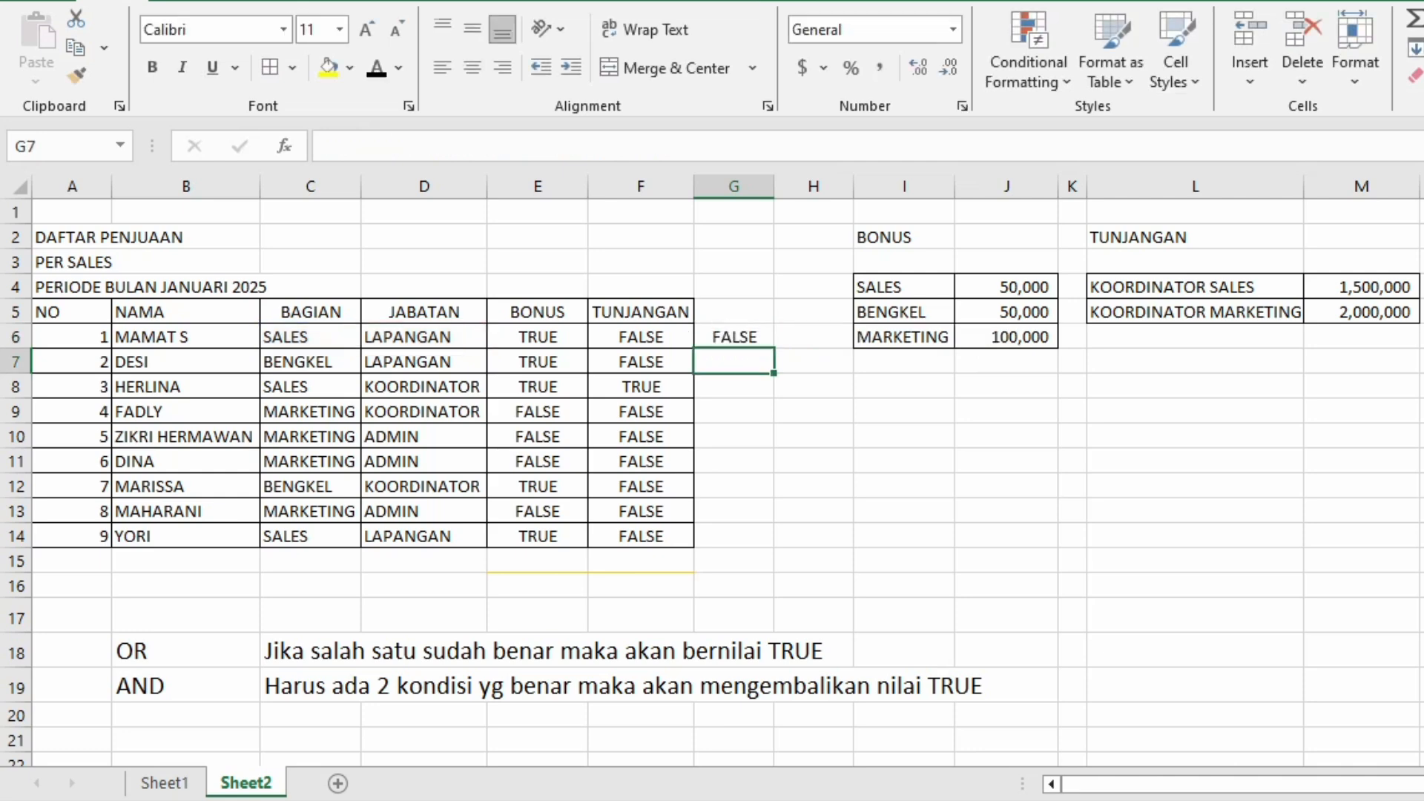
Check the KOORDINATOR MARKETING entry in L5, and fill the AND formula from G6 down through G14
click(1195, 312)
click(733, 336)
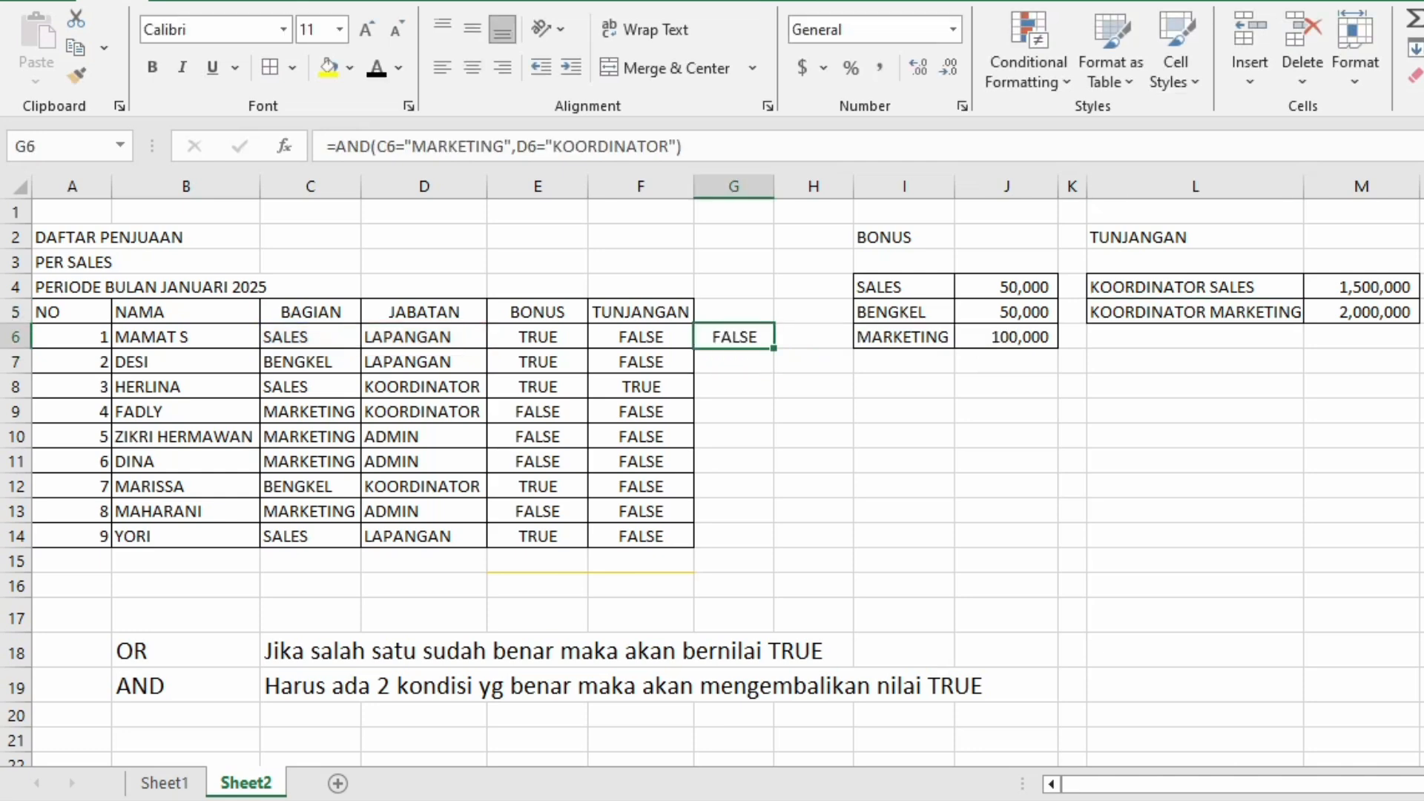
drag(773, 349, 774, 541)
click(814, 487)
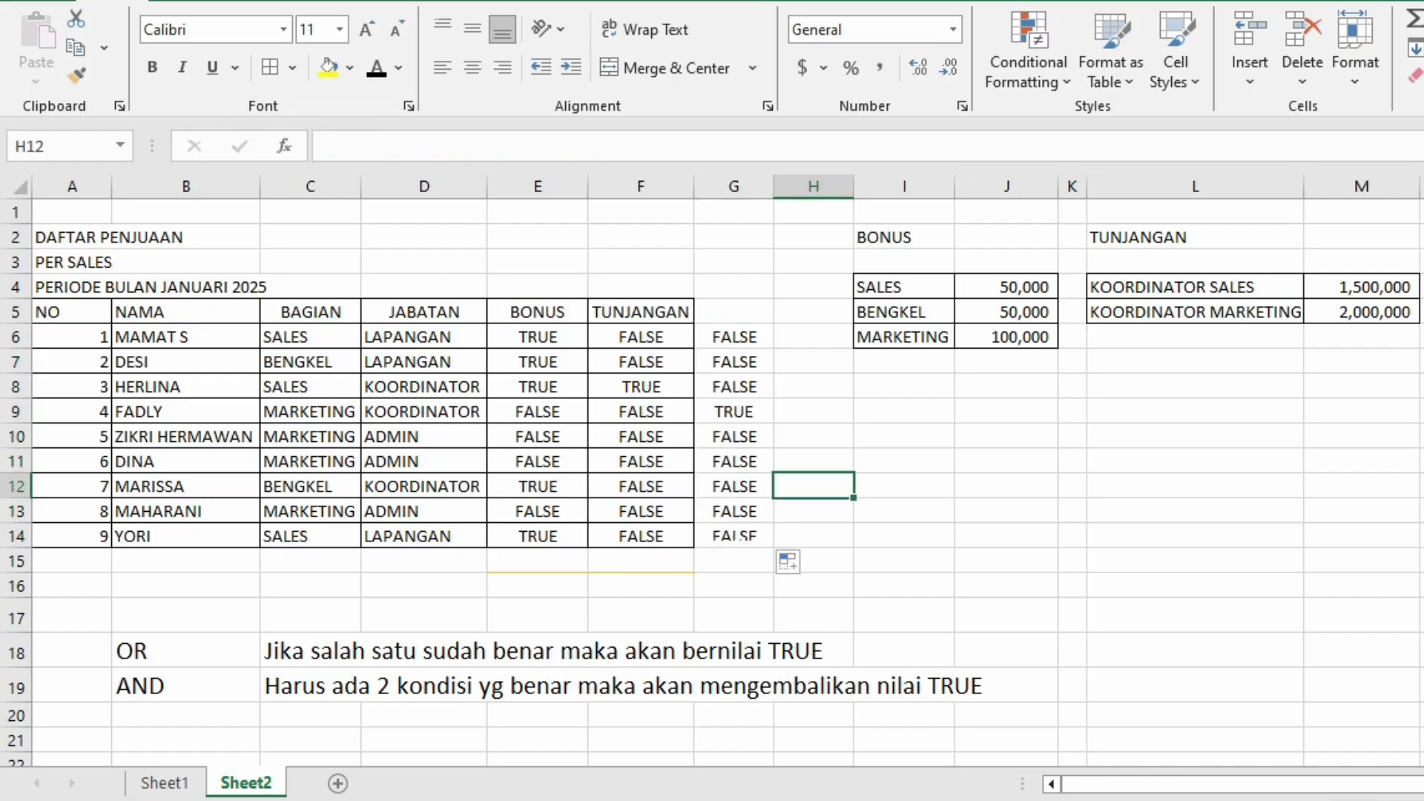
Compare the AND formulas in G9 and F8 with row 9's department and position and the two coordinator entries in the TUNJANGAN reference table
click(734, 411)
click(310, 412)
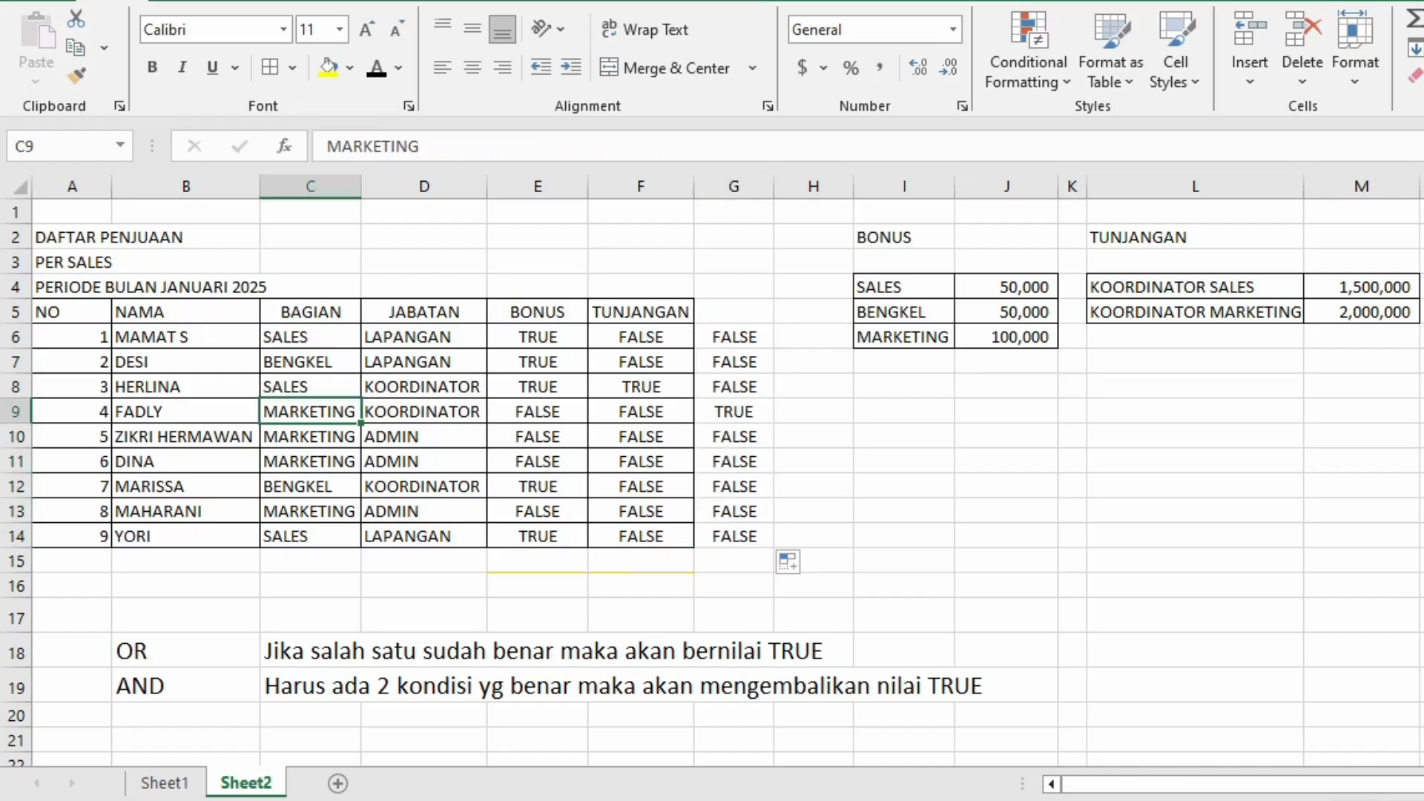
click(423, 412)
click(734, 412)
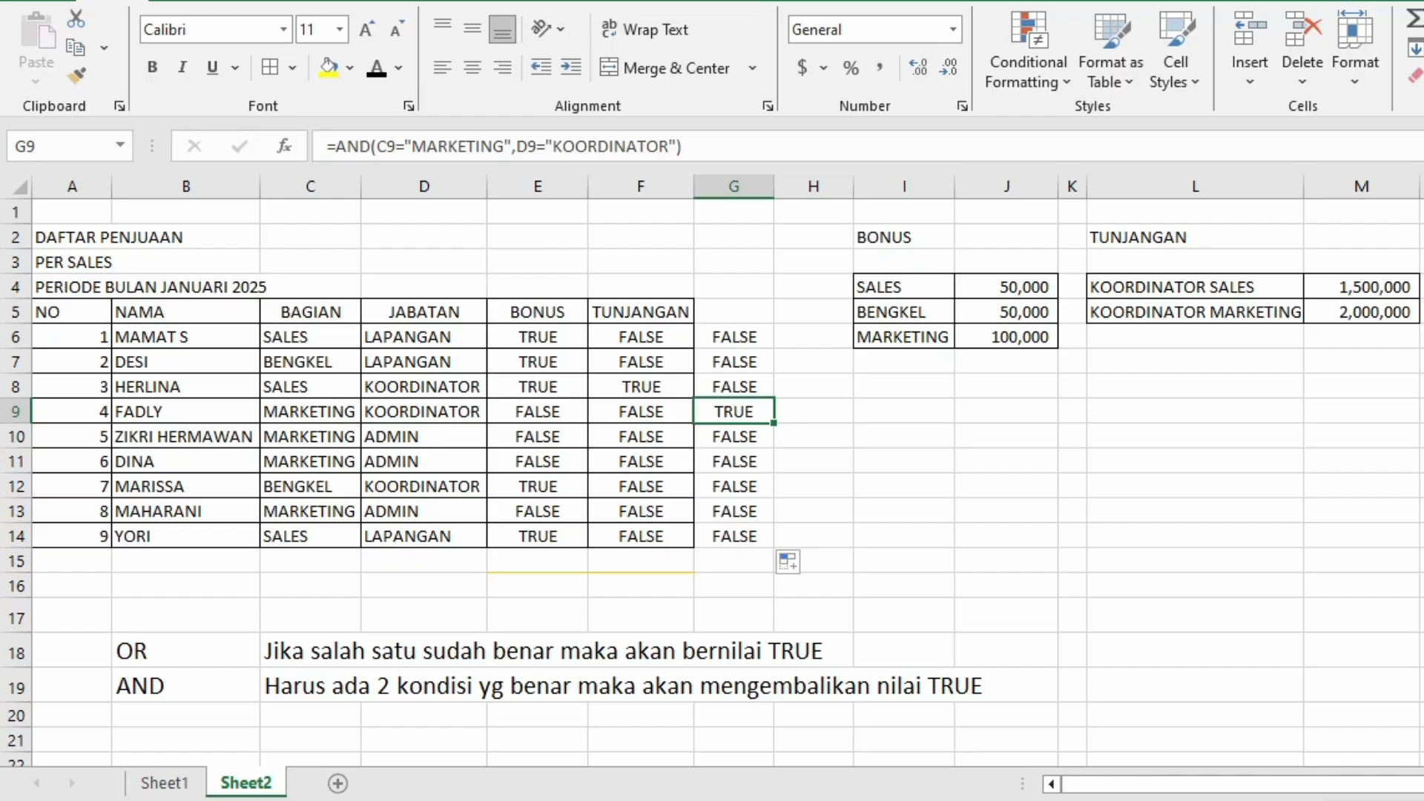
click(641, 386)
click(733, 412)
click(640, 386)
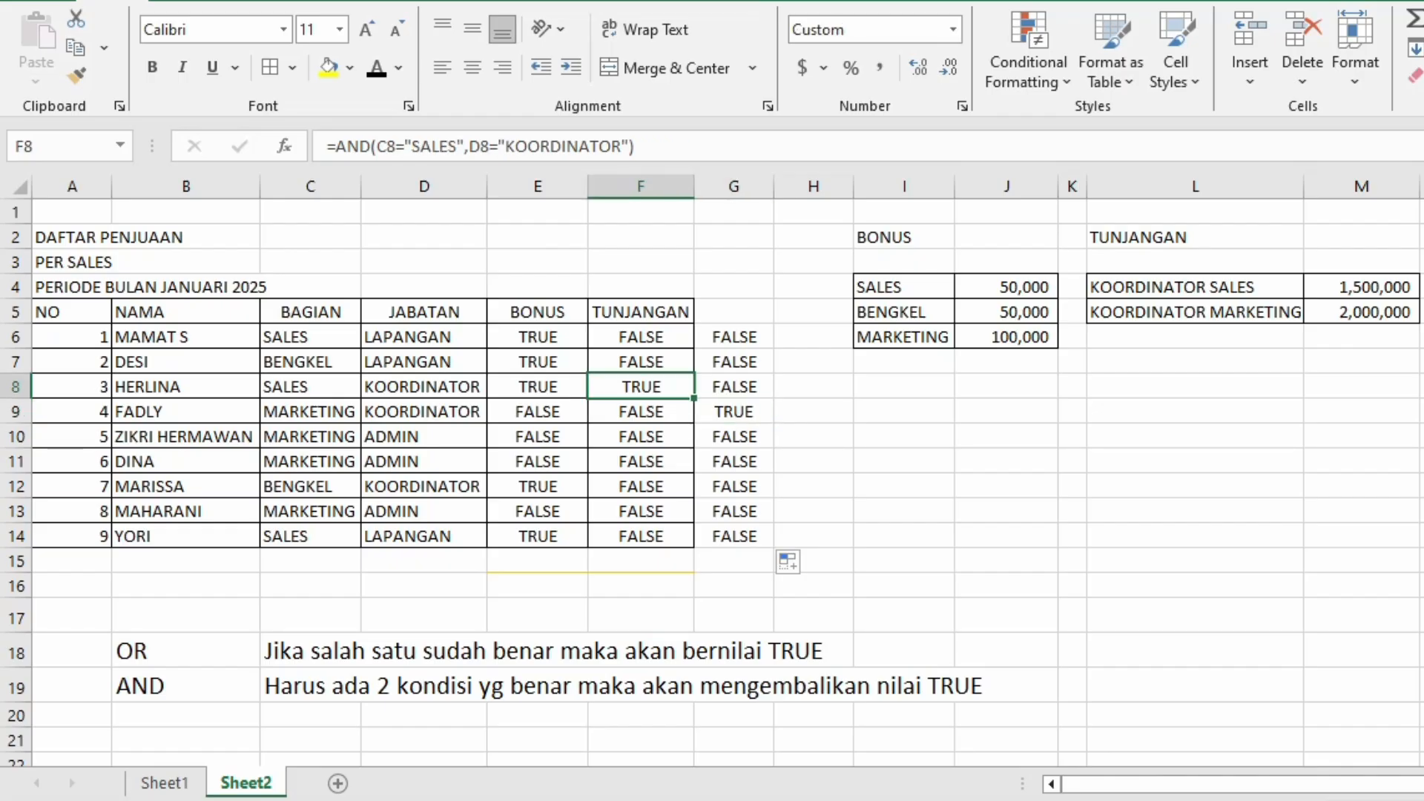
click(1194, 287)
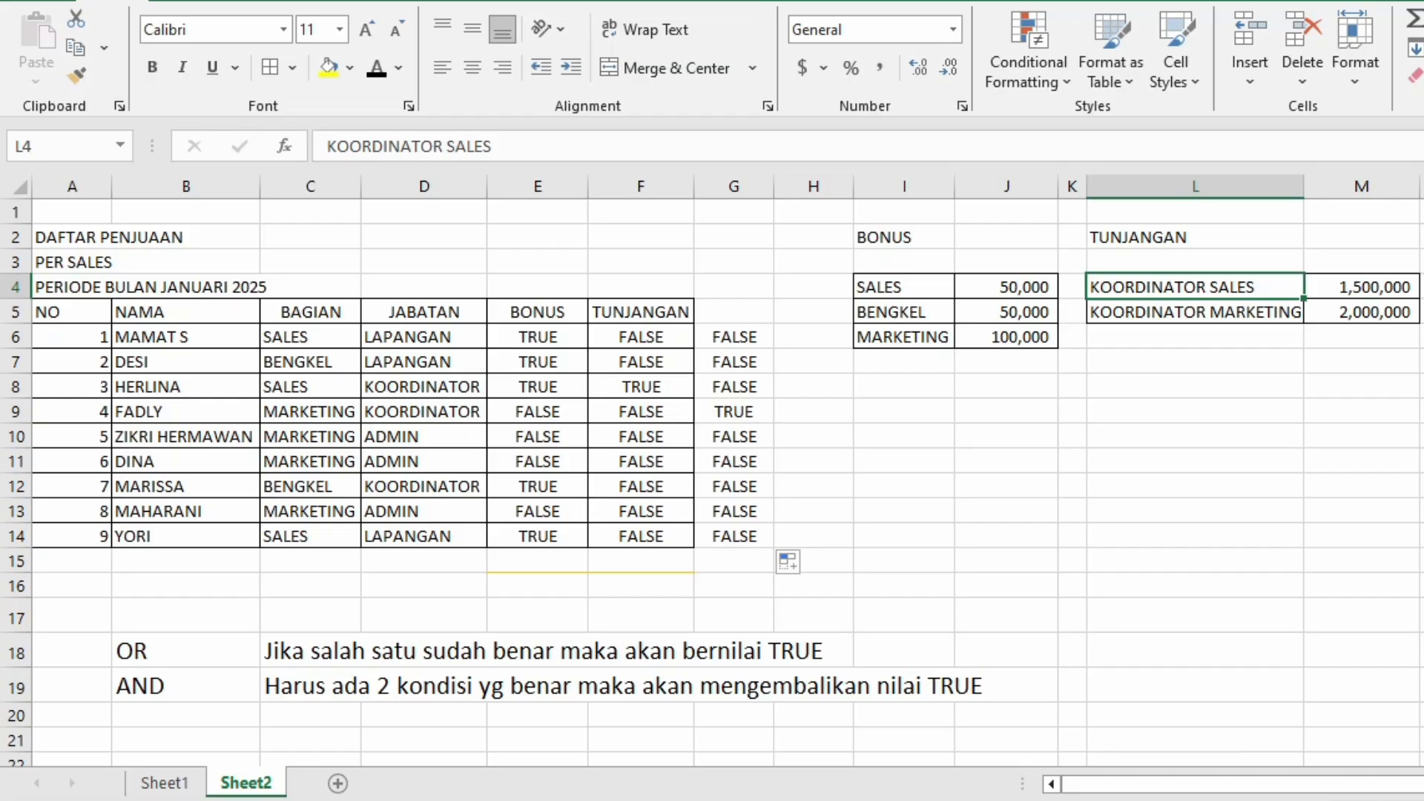
click(733, 411)
click(1195, 312)
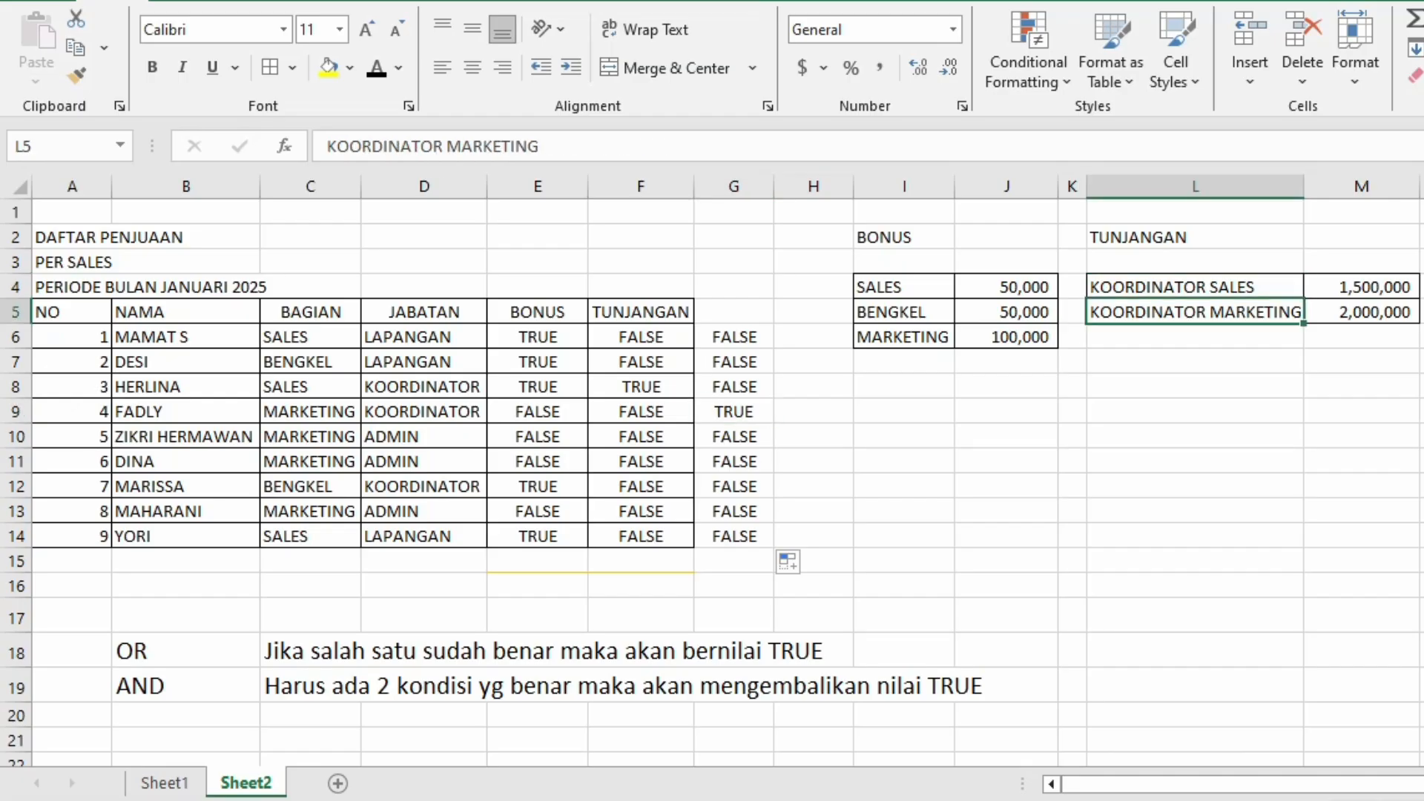
Review the amounts in the BONUS and TUNJANGAN reference tables in columns J and M
drag(1006, 262, 1006, 362)
drag(1361, 237, 1361, 312)
click(1195, 487)
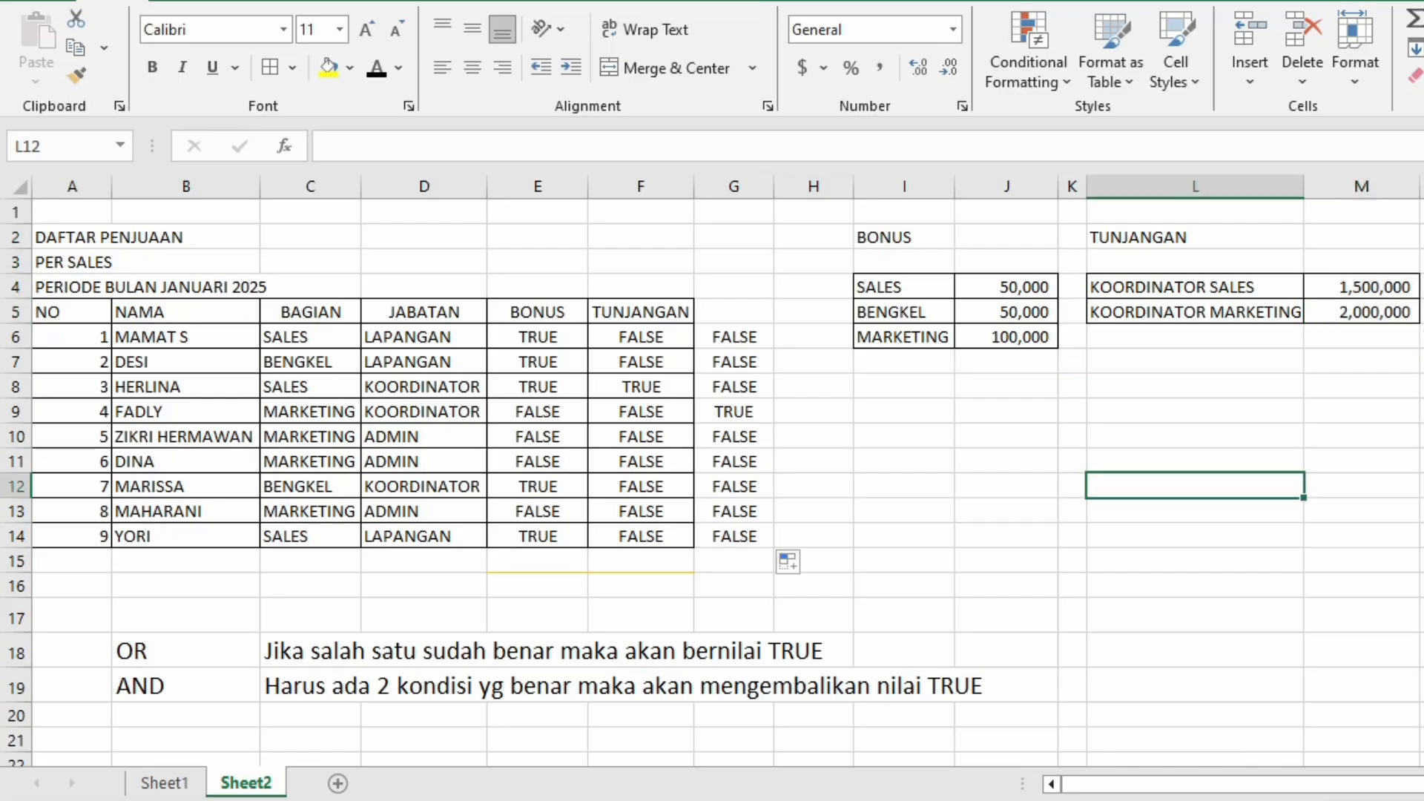
drag(1006, 262, 1006, 337)
drag(1361, 237, 1361, 312)
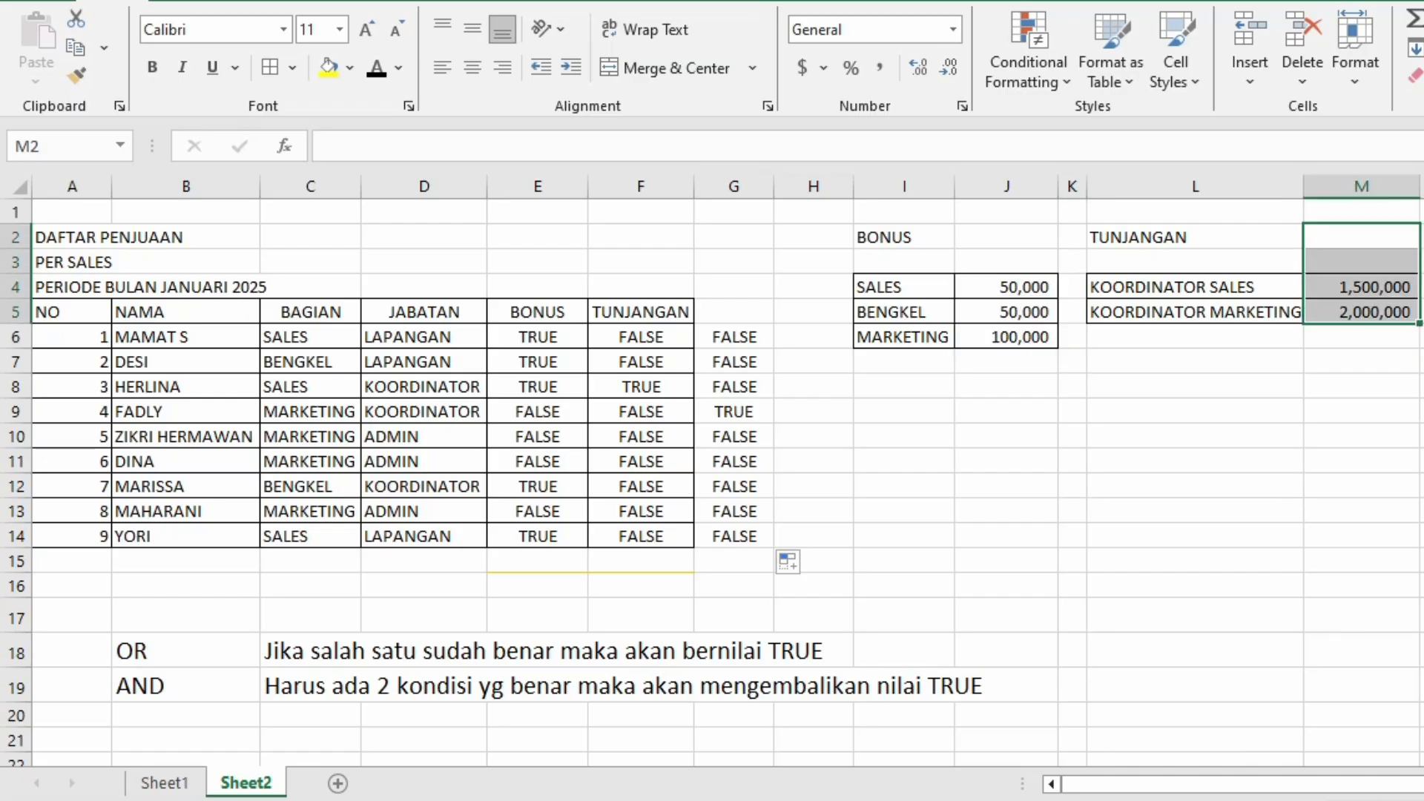
Wrap the OR formula in E6 in an IF function so that it serves as the logical test
click(538, 337)
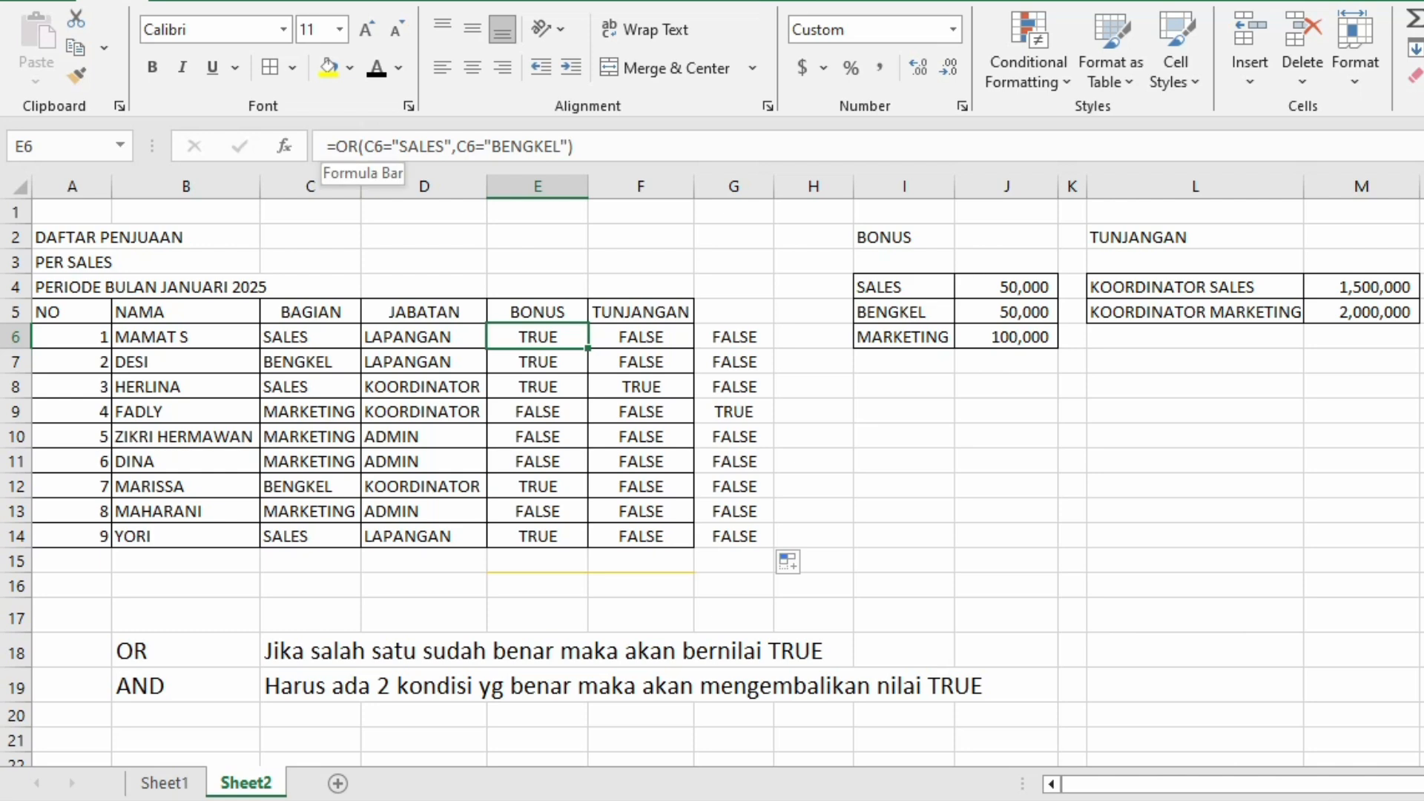
click(338, 147)
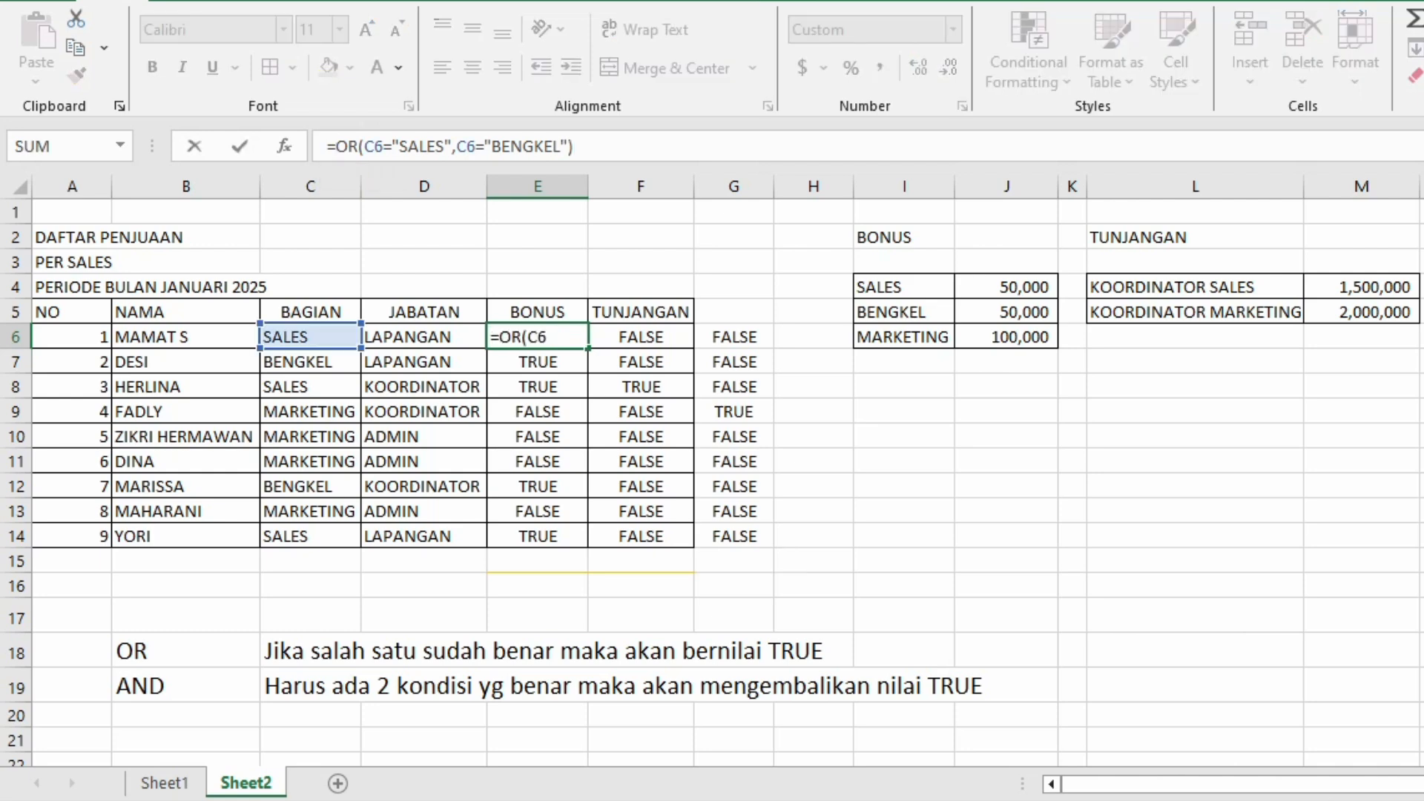
text(IF)
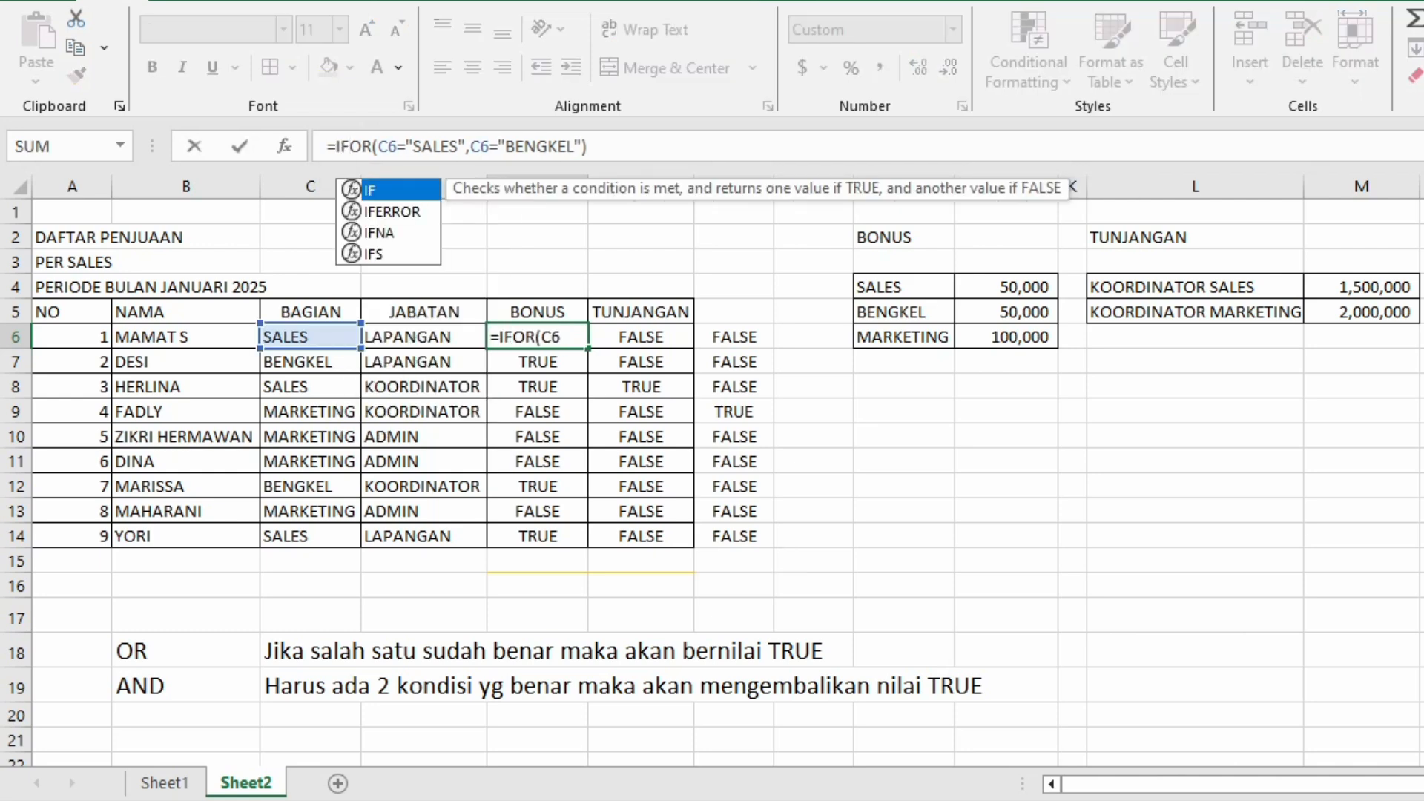
text(()
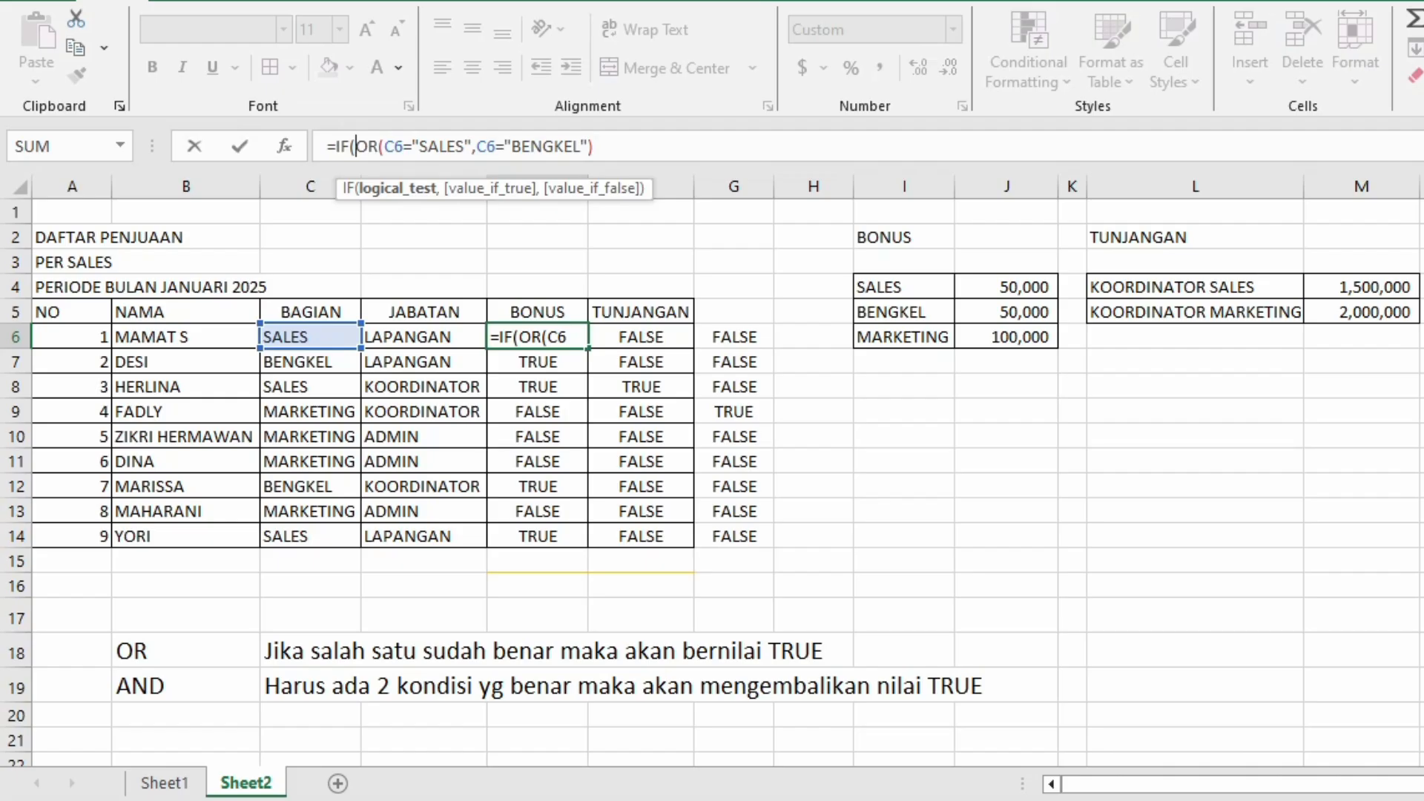
click(595, 146)
text(,)
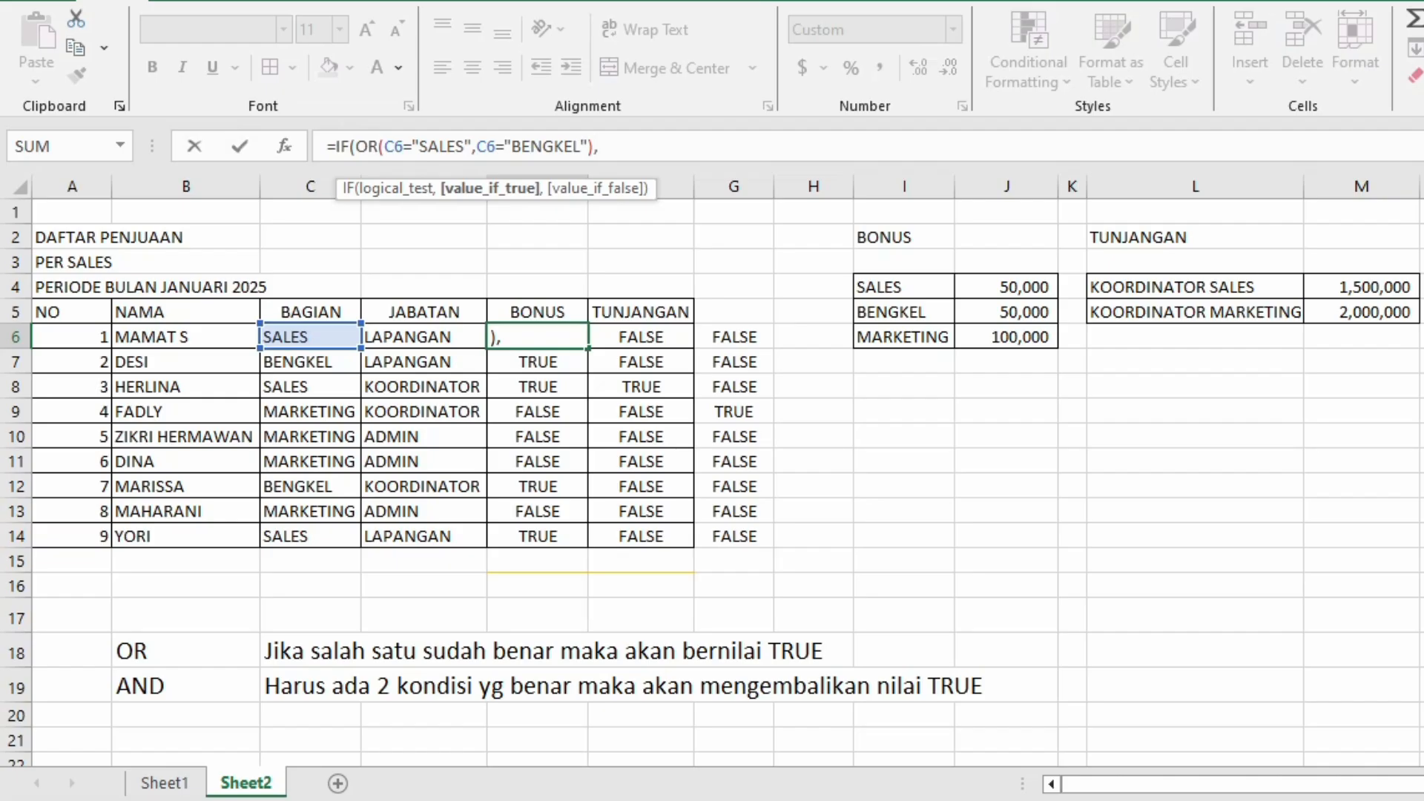
Complete E6's IF formula with 50000 as the value if true and 100000 as the value if false, and commit it
text(50000)
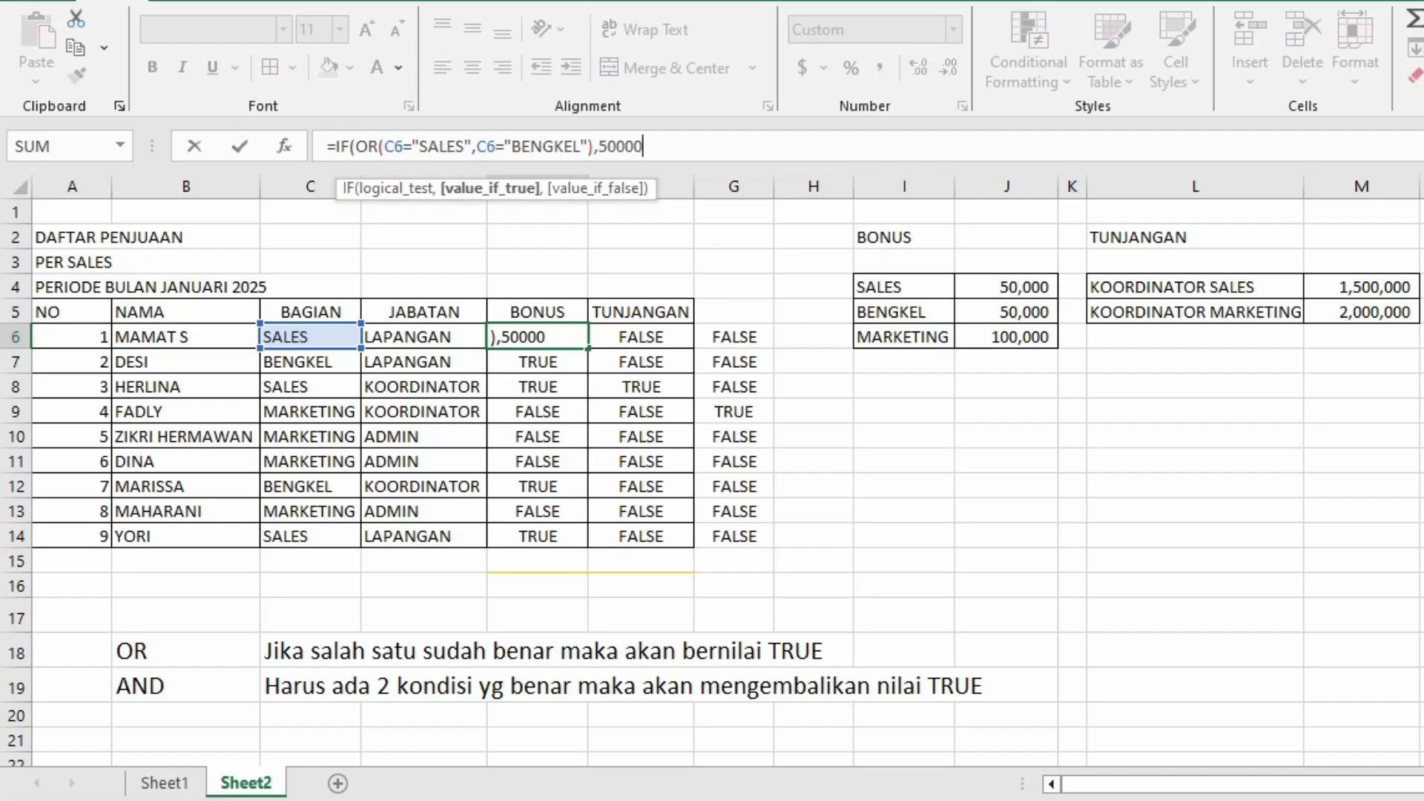
text(,)
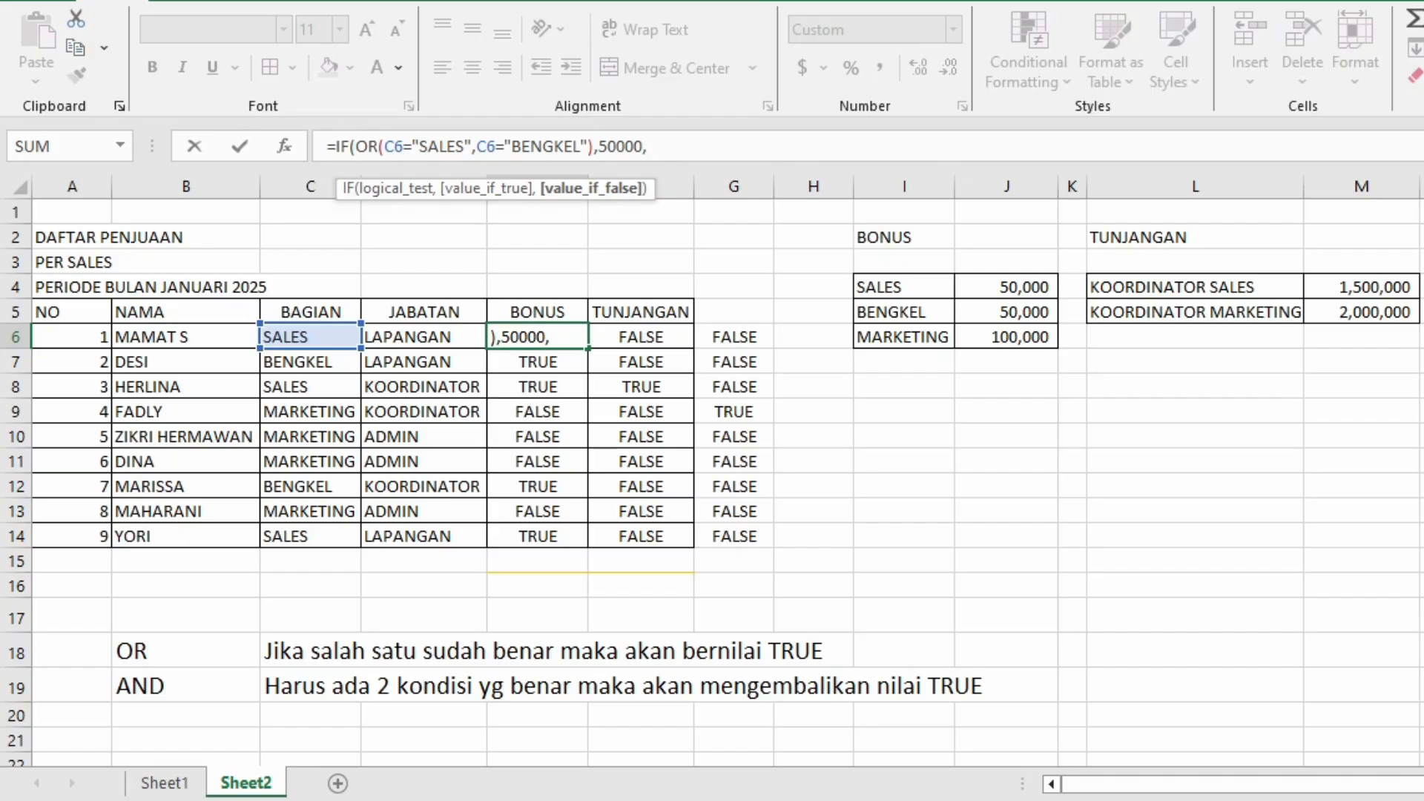
text(100000)
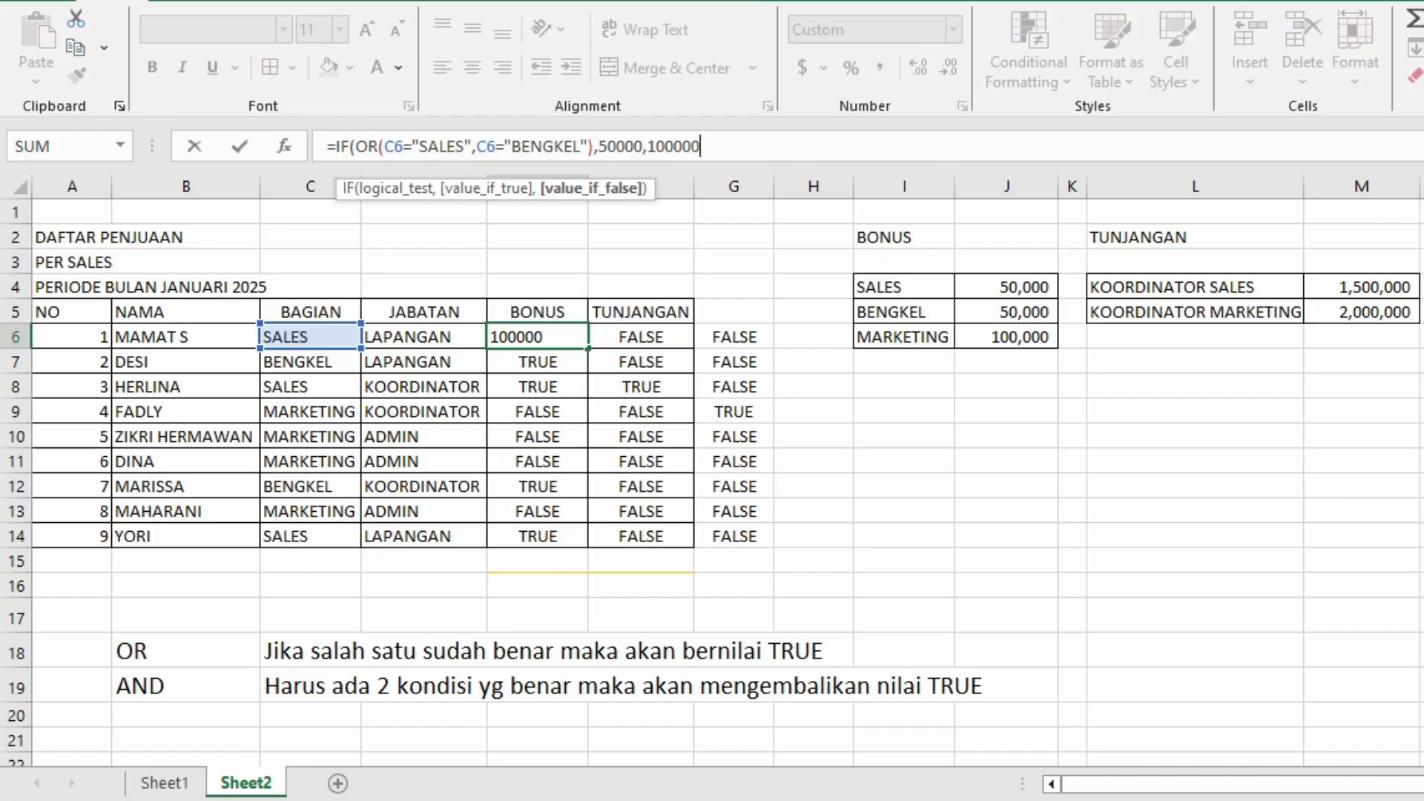
text())
key(Return)
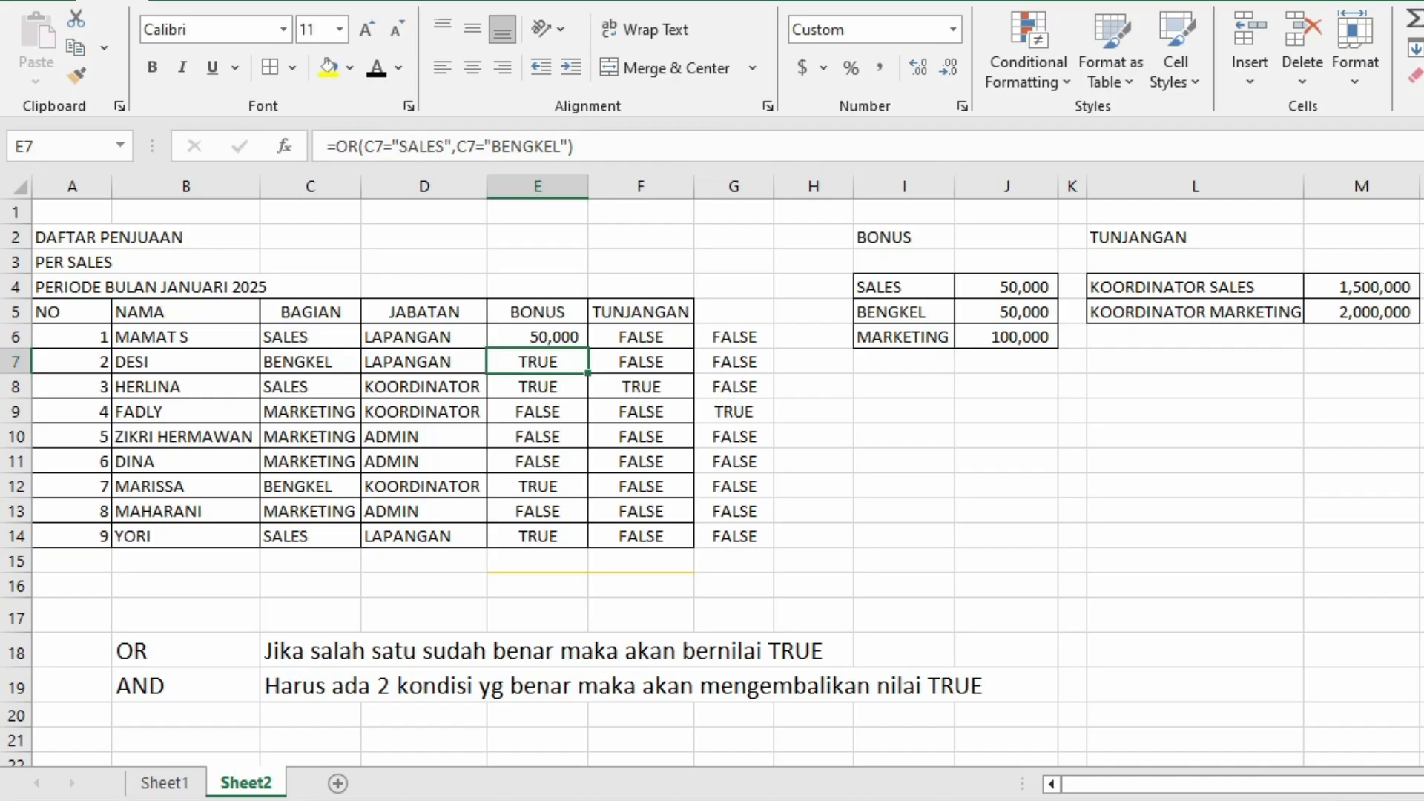
Fill the IF formula from E6 down the BONUS column through E14
key(Up)
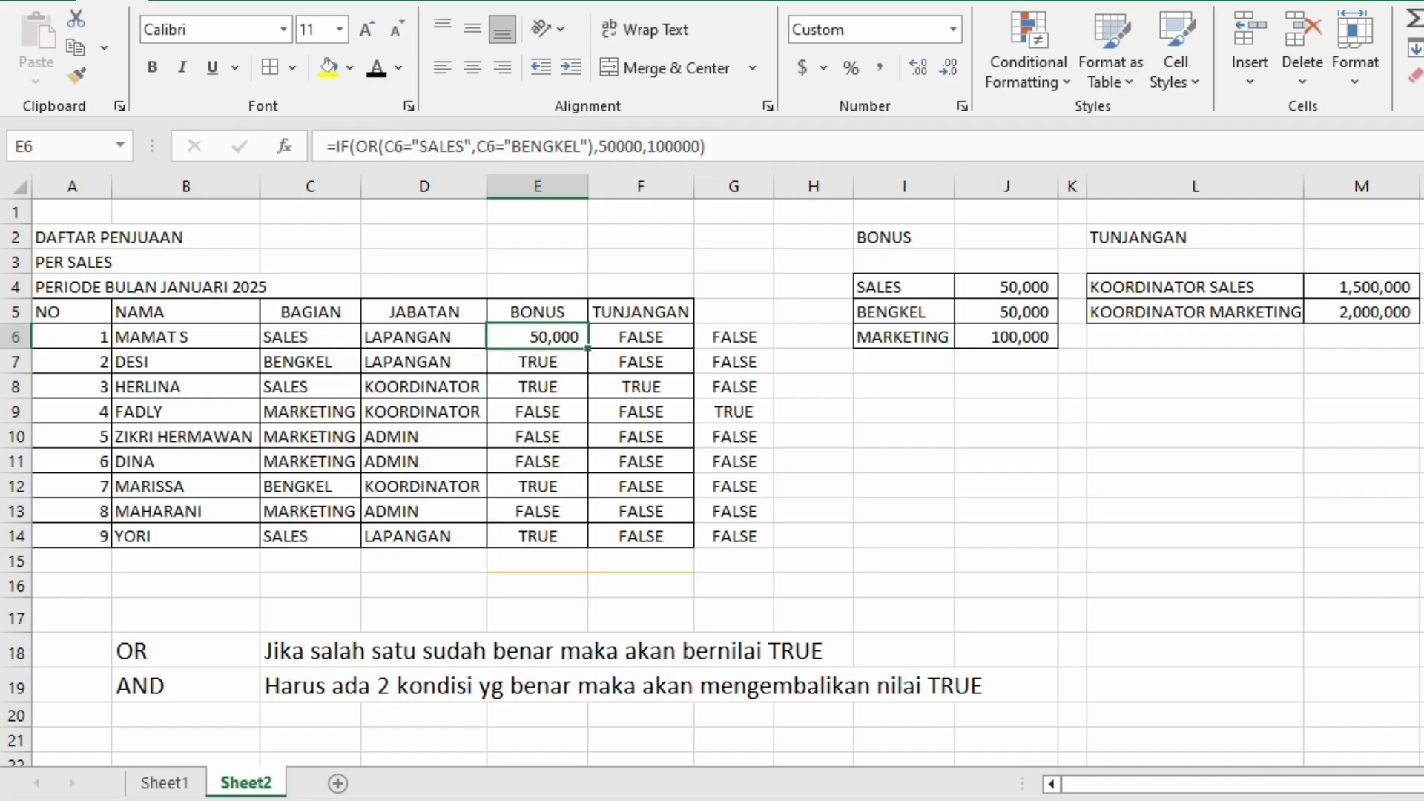
drag(588, 349, 585, 542)
click(537, 585)
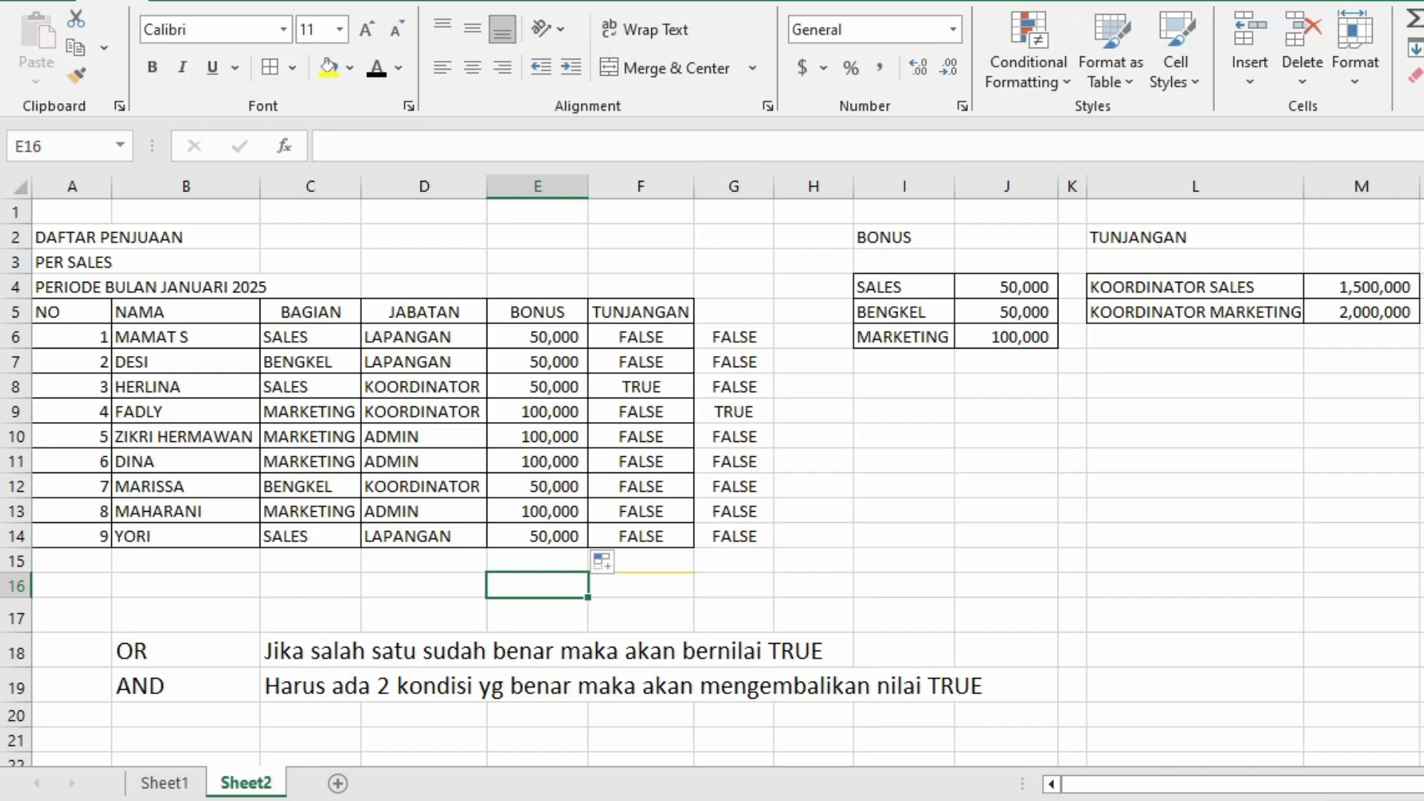
Check the BONUS amounts in column E against the bonus reference table for the SALES, BENGKEL and MARKETING departments
click(1005, 287)
click(903, 287)
click(903, 312)
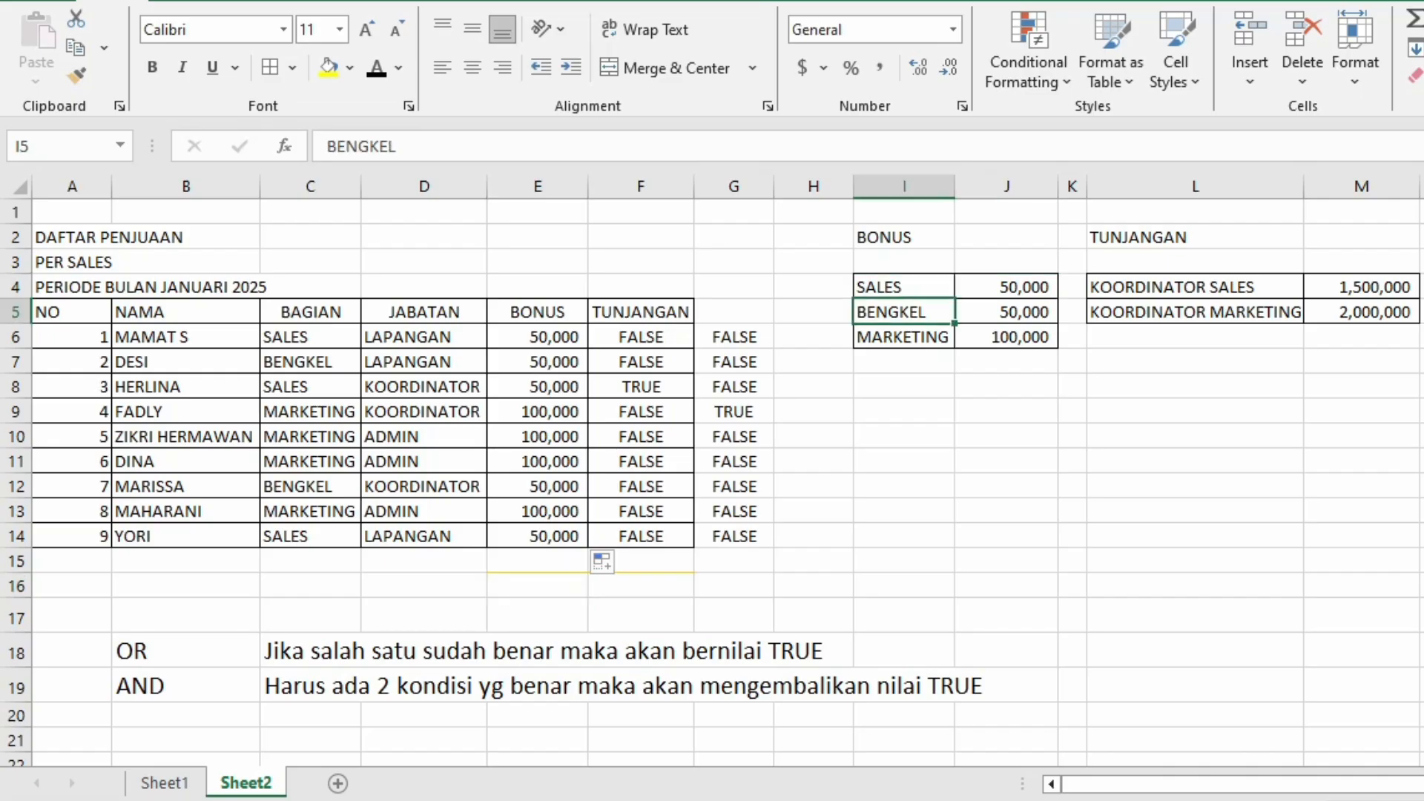
click(1006, 312)
click(537, 337)
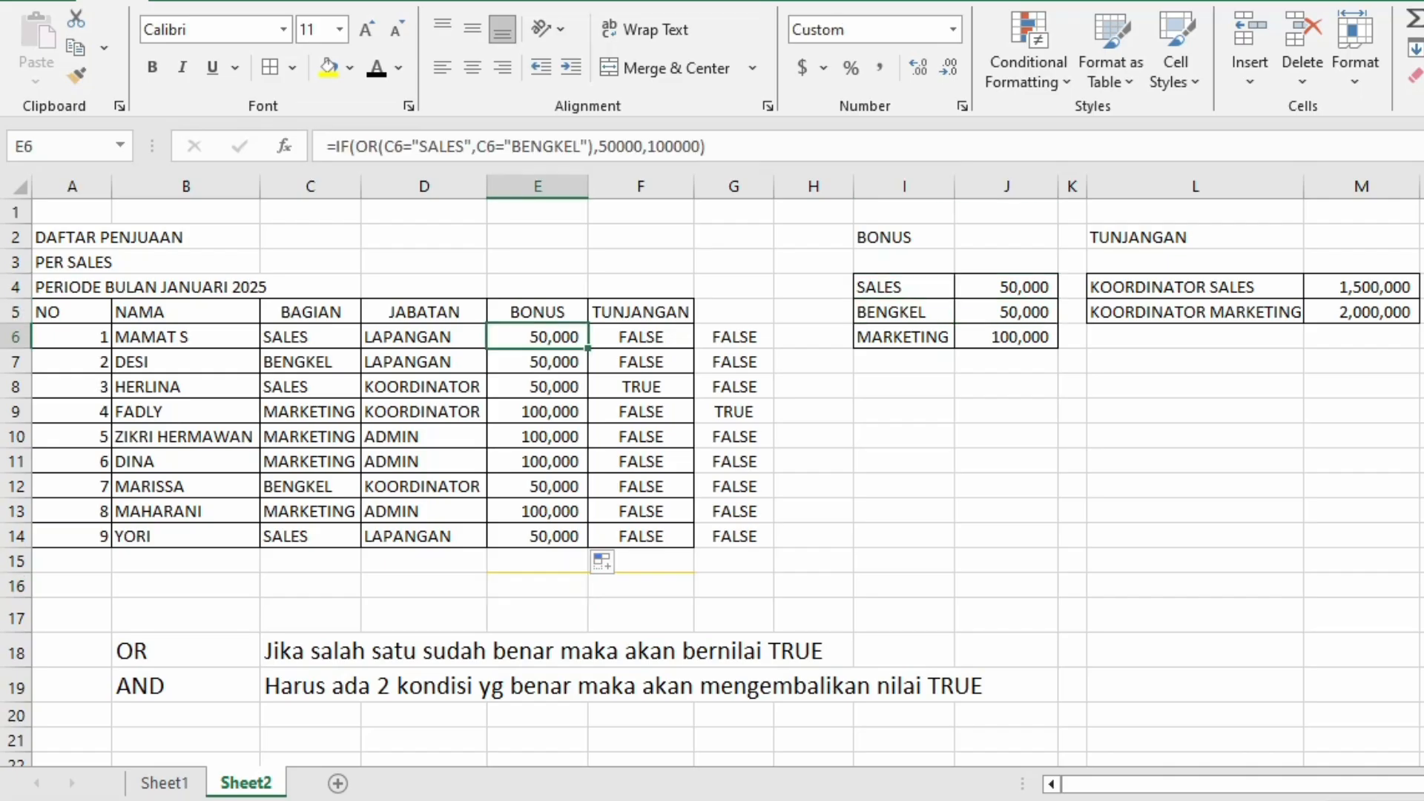
click(310, 337)
click(310, 362)
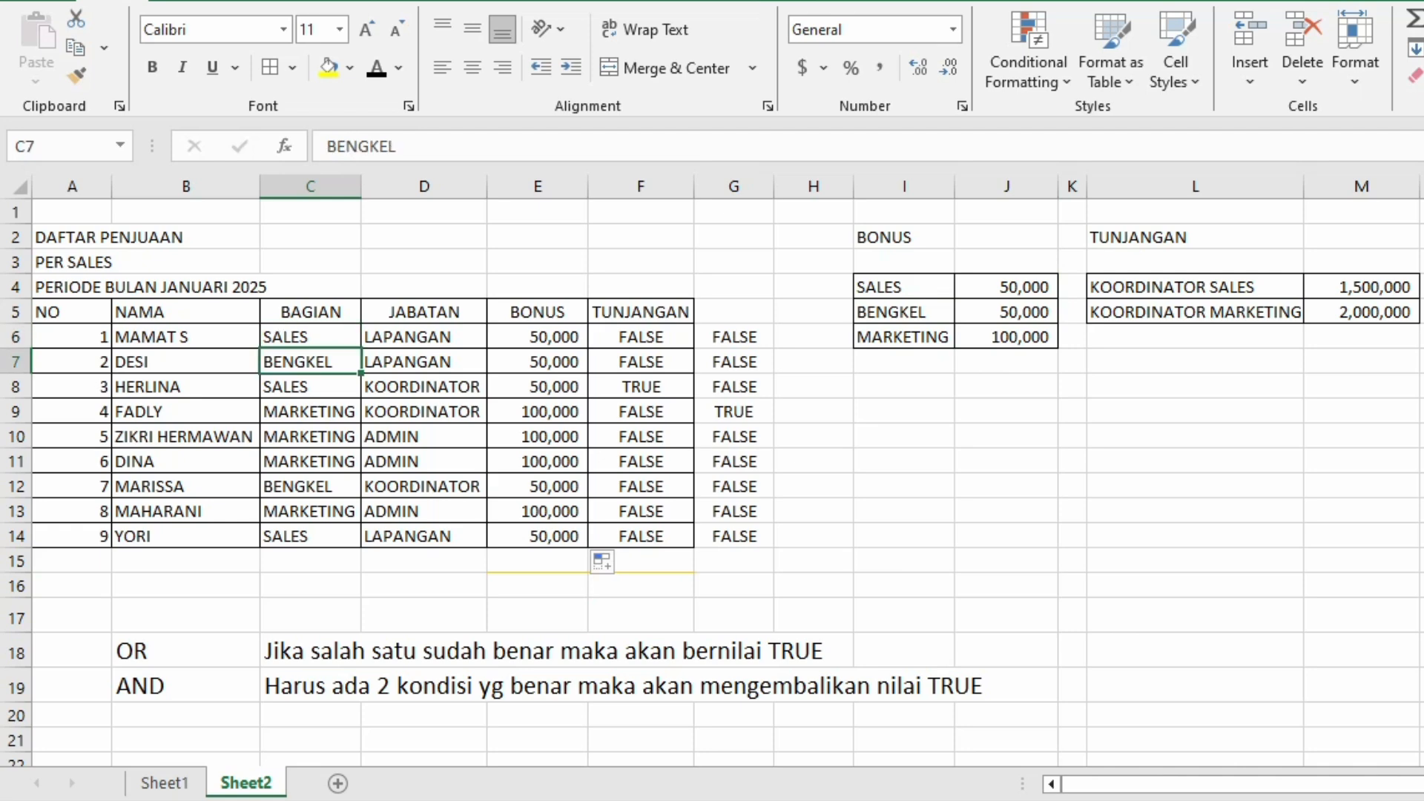
click(310, 412)
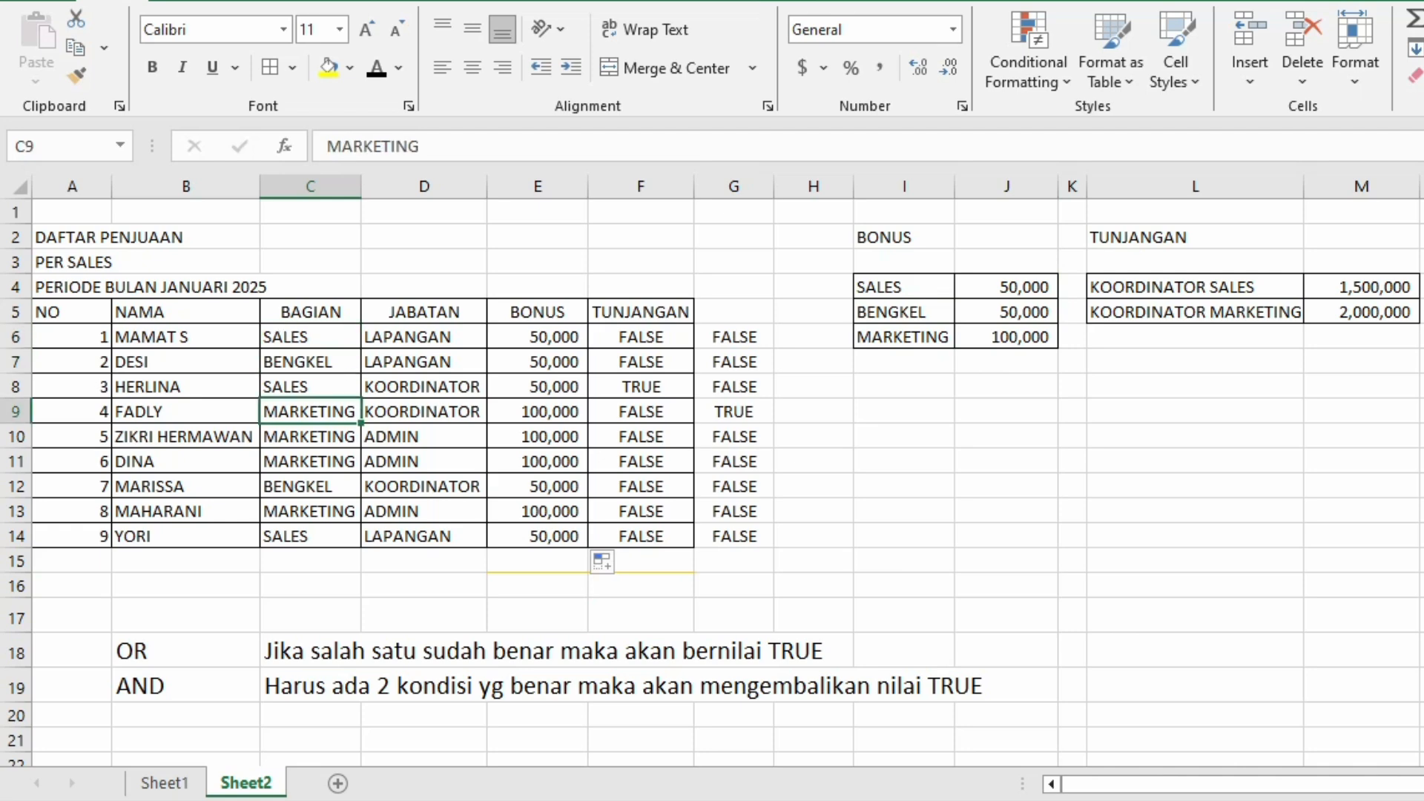
click(310, 387)
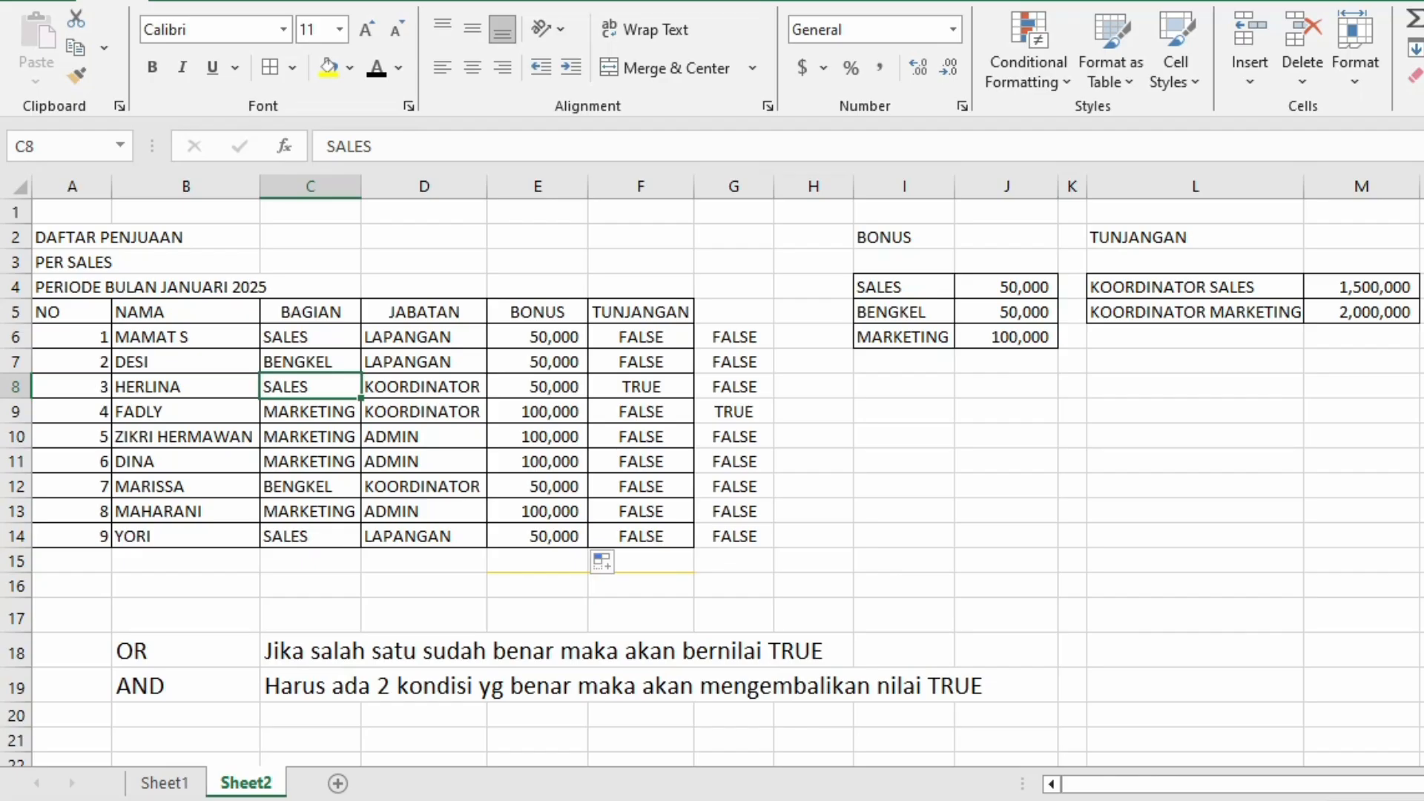
click(310, 487)
click(310, 537)
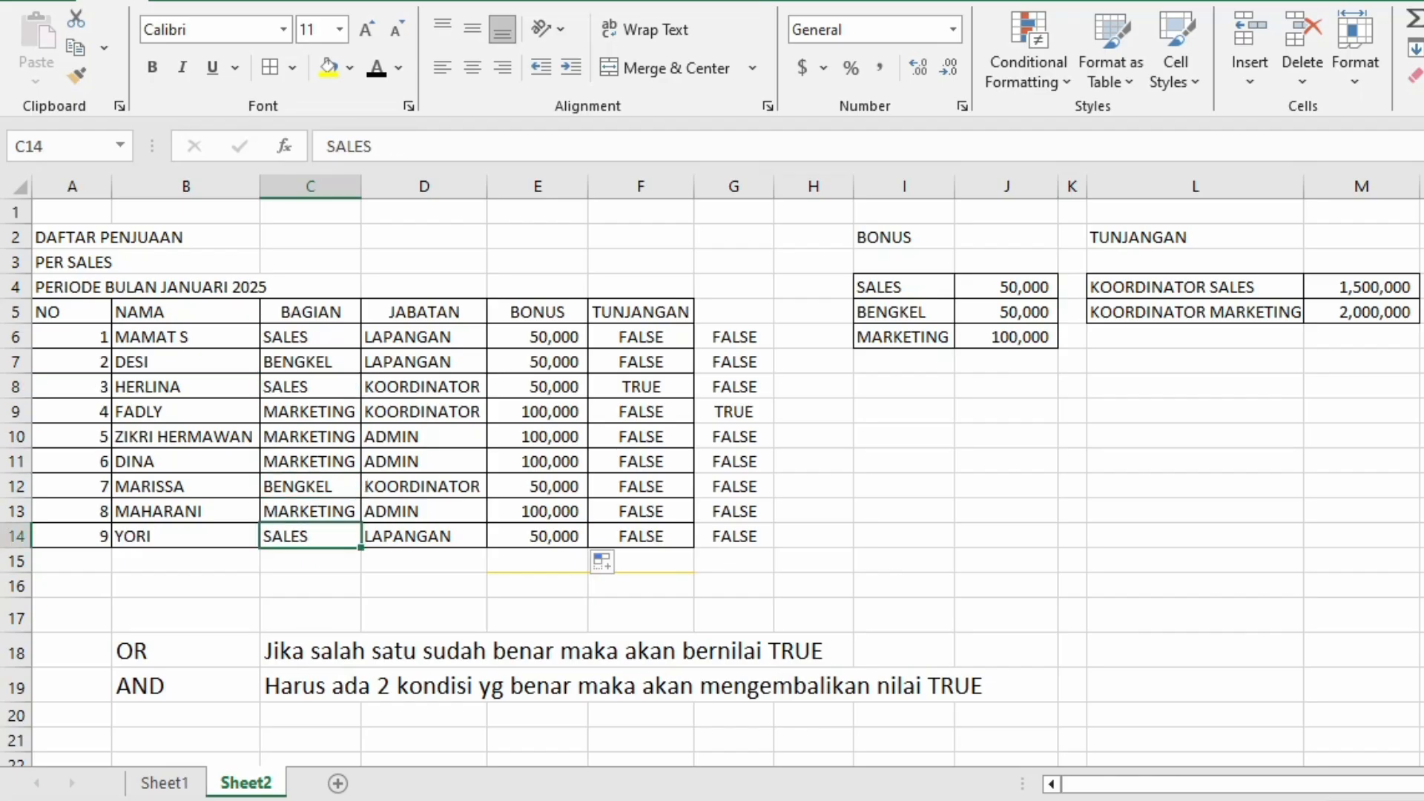
Wrap the AND formula in F6 in an IF function so that it serves as the logical test
click(641, 337)
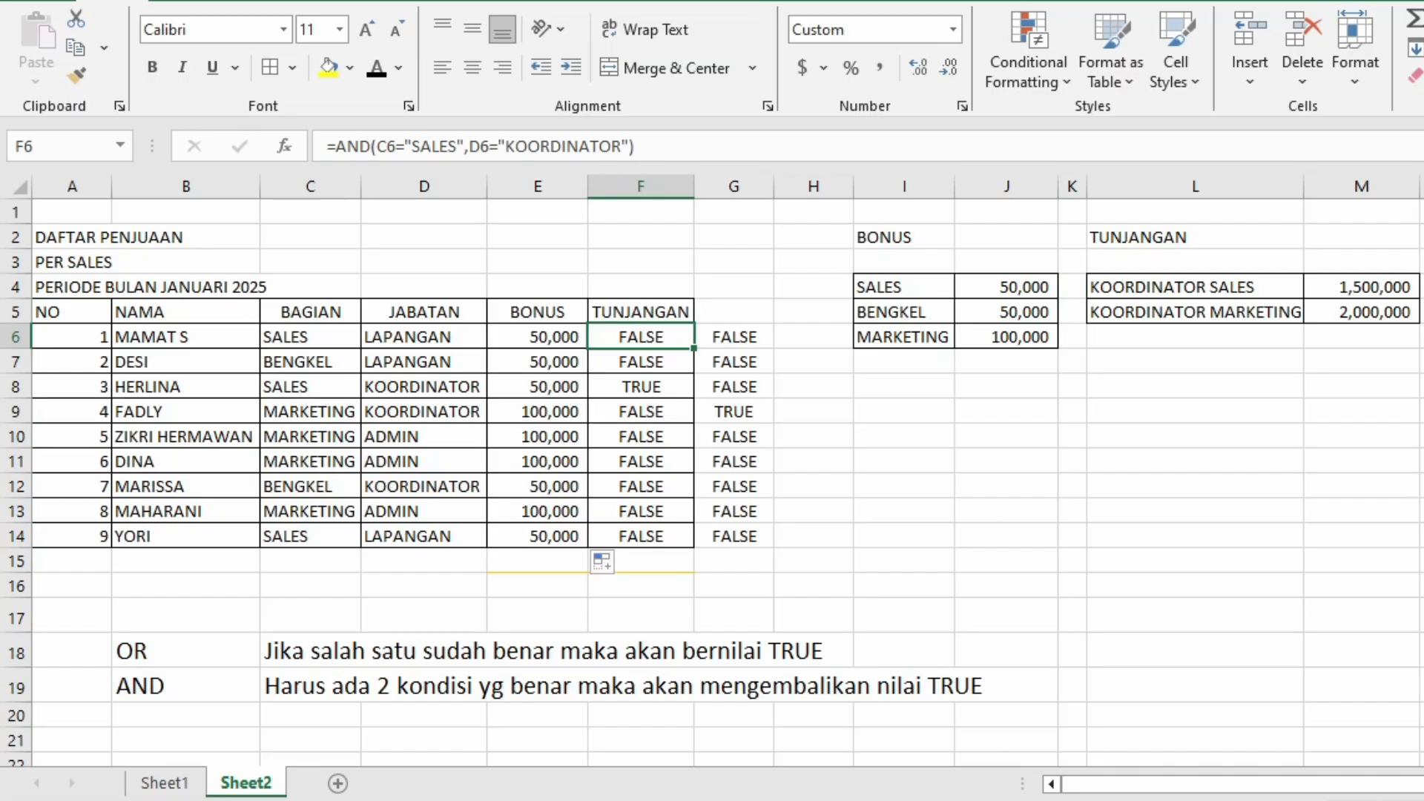
click(335, 146)
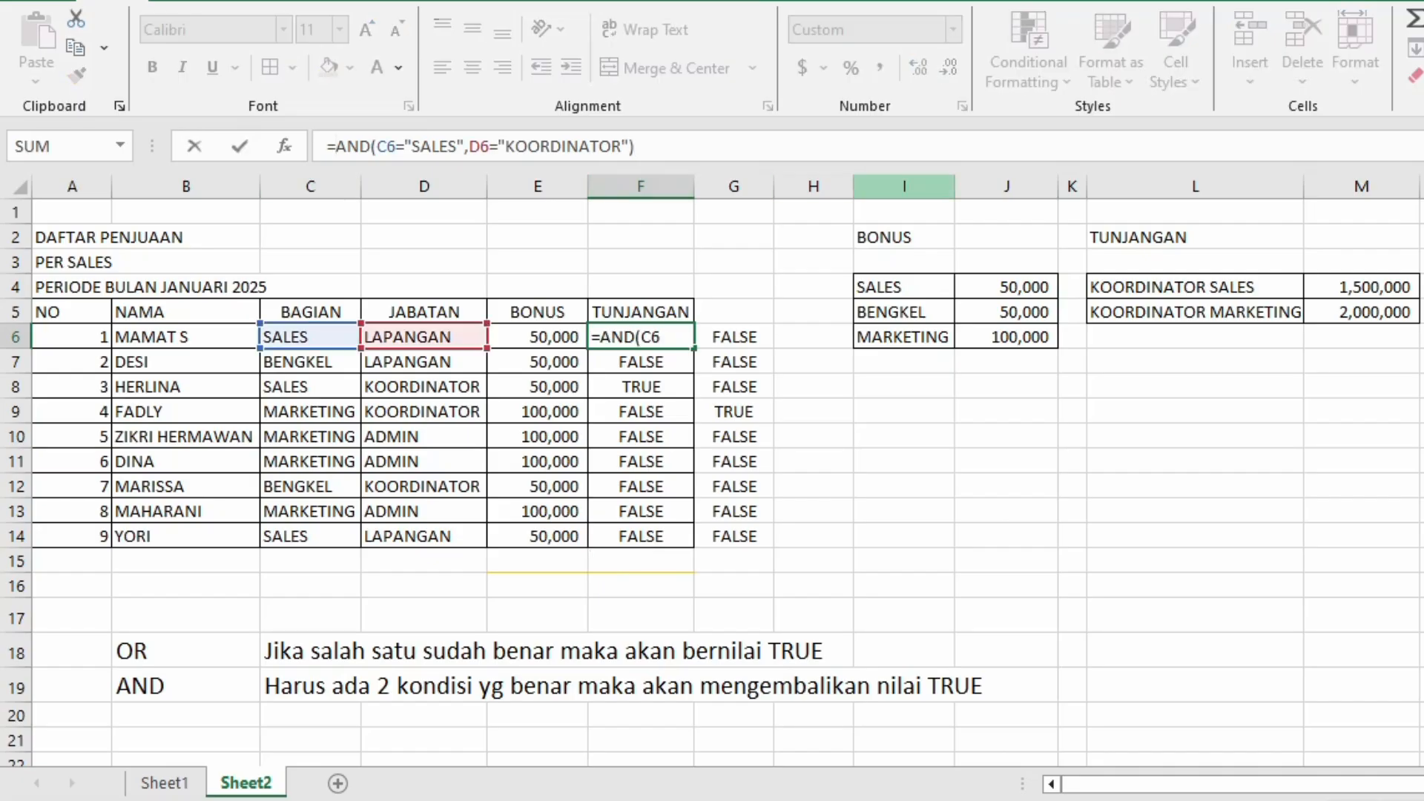
text(I)
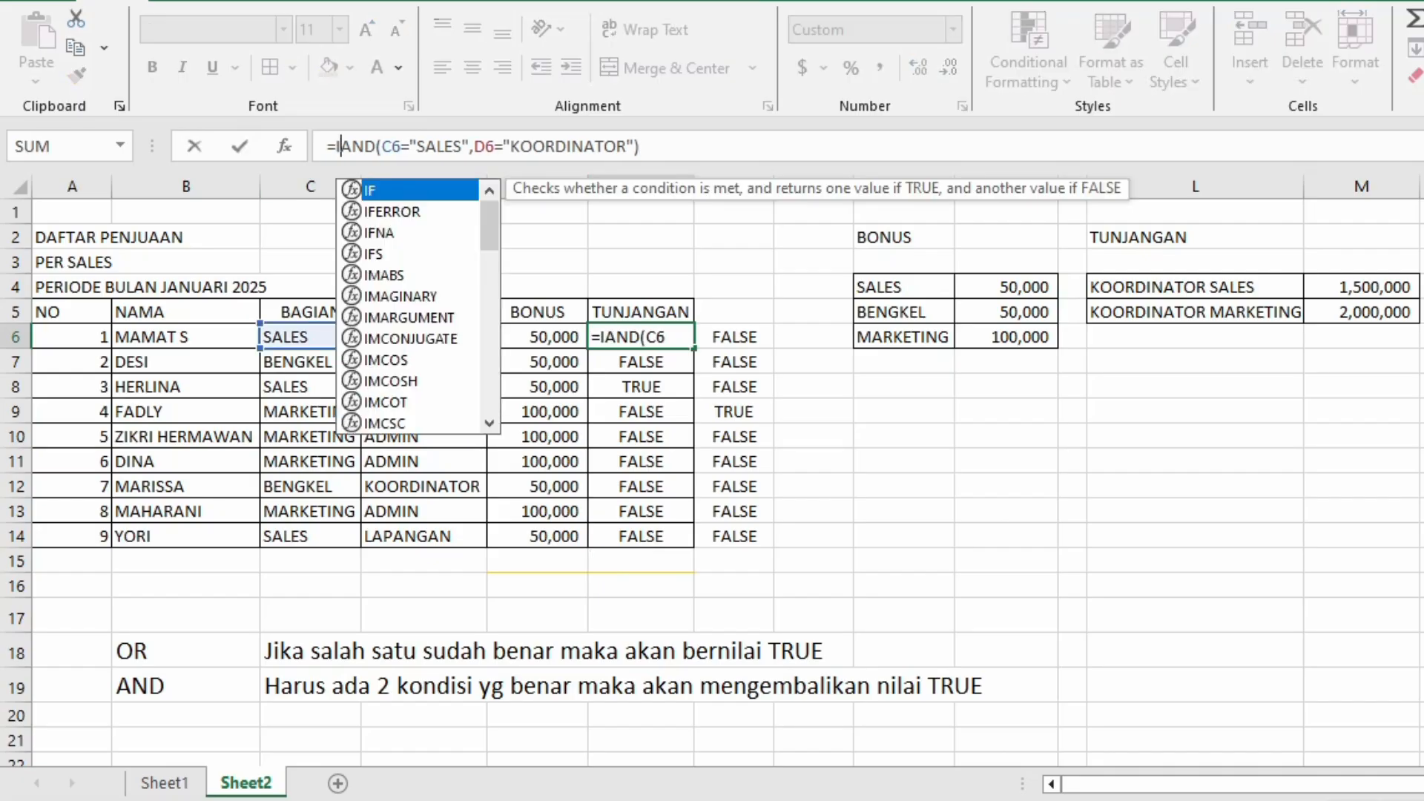
text(F)
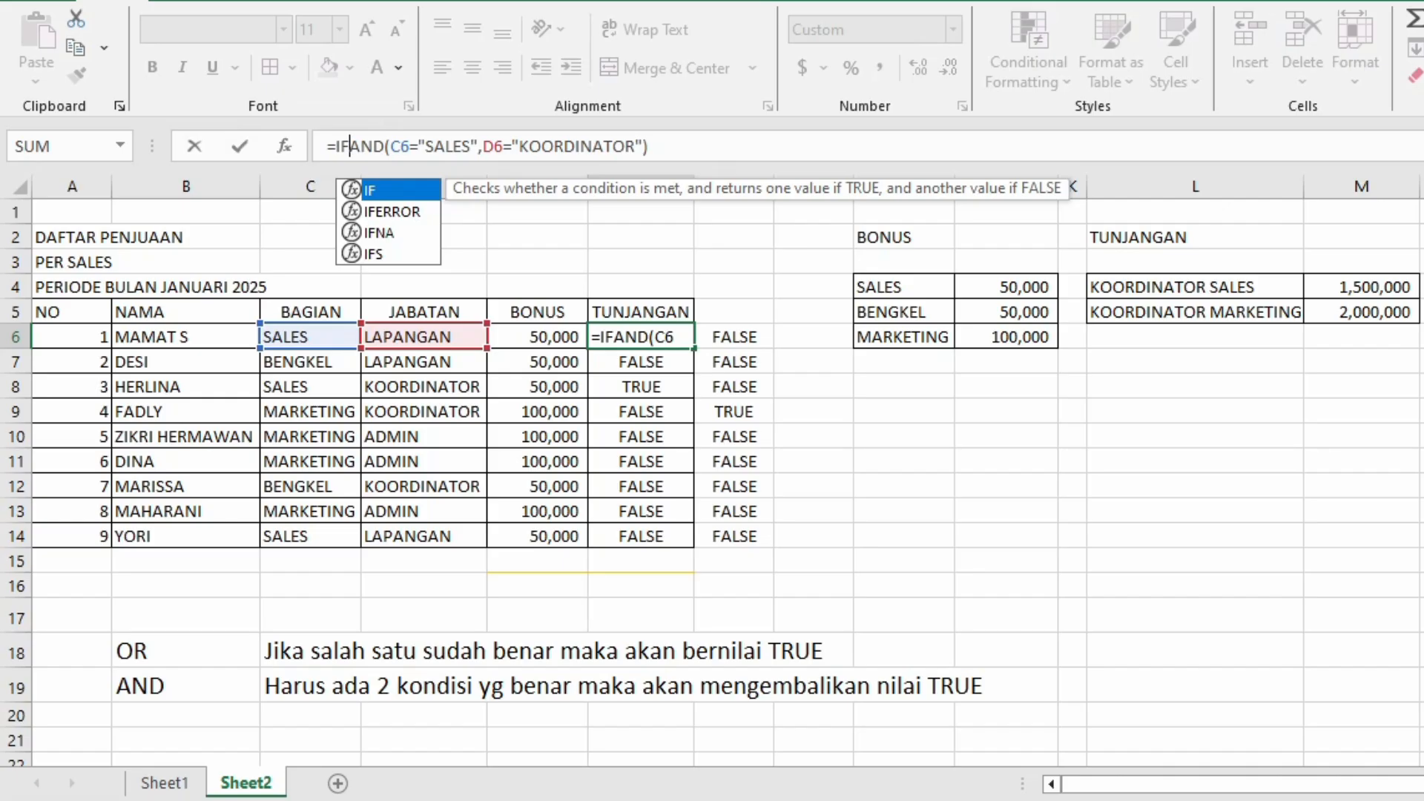
text(()
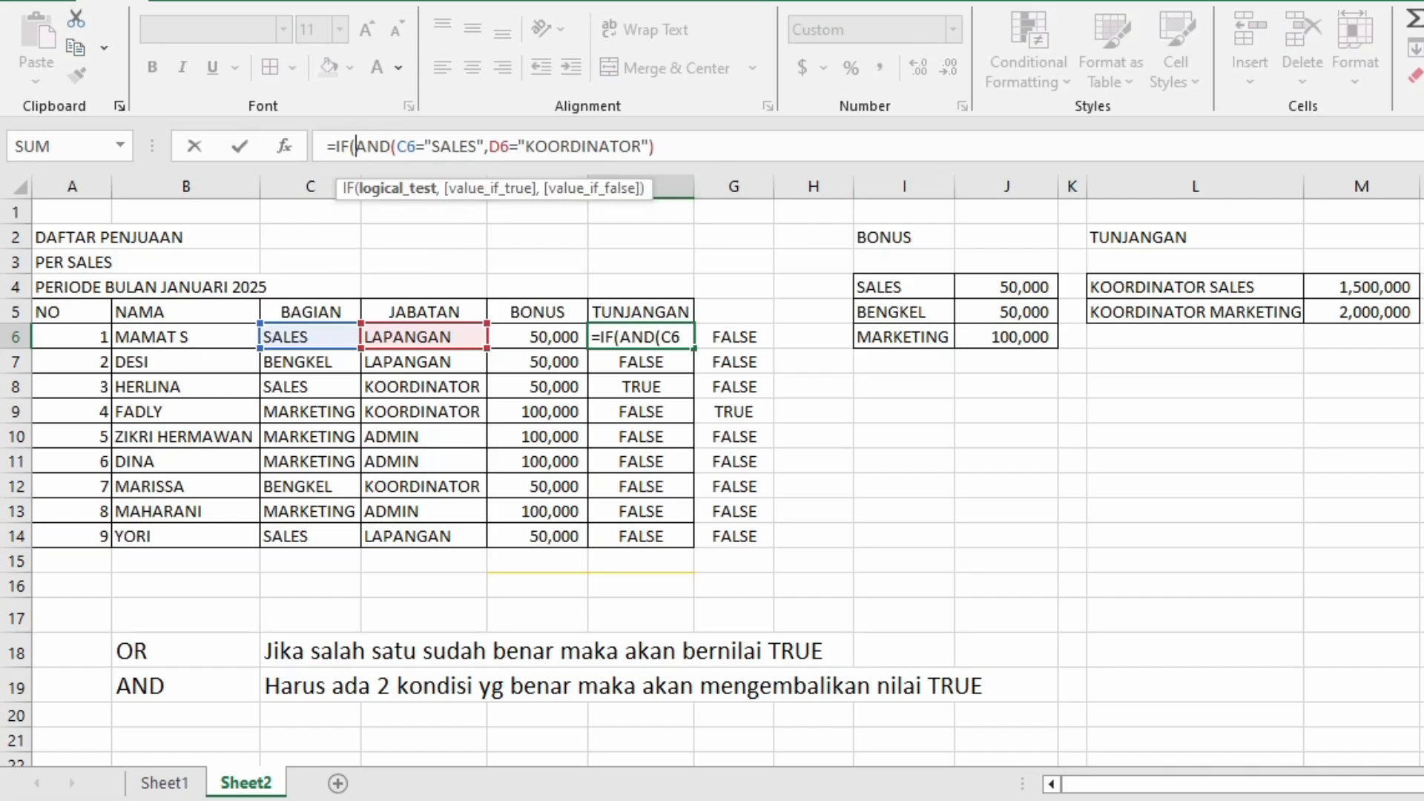
Add 1500000 as the value if true of the IF formula in F6
click(656, 146)
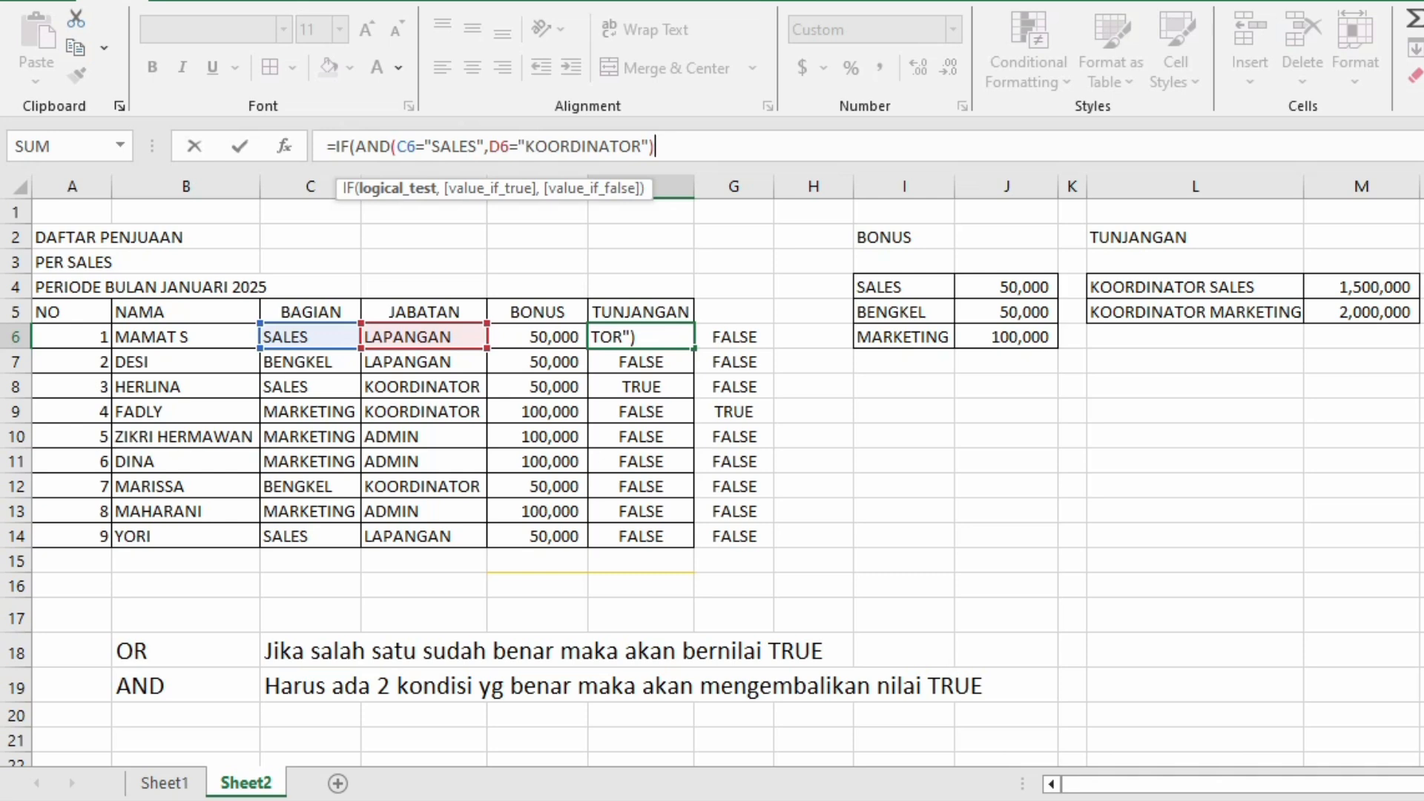
text(,)
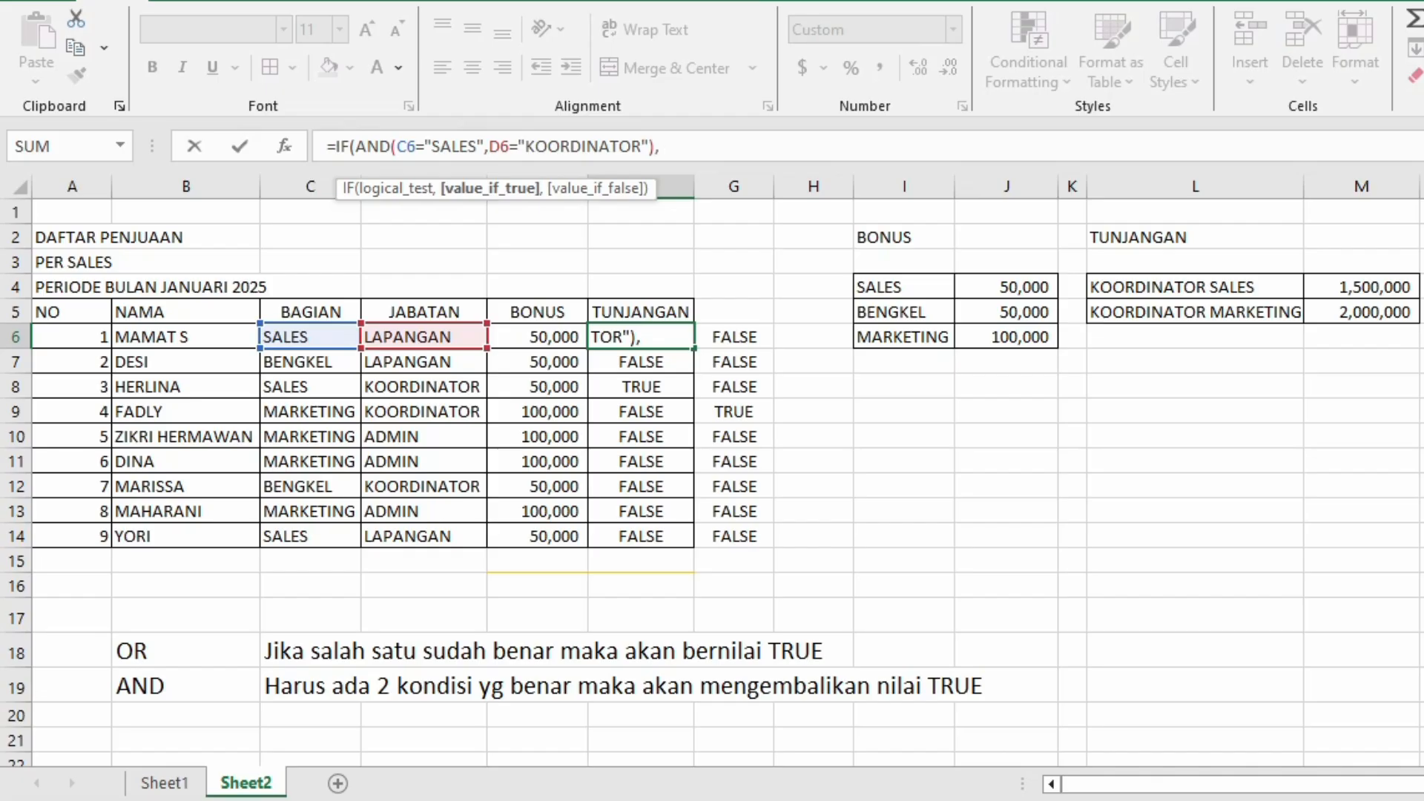
key(BackSpace)
text(1500000)
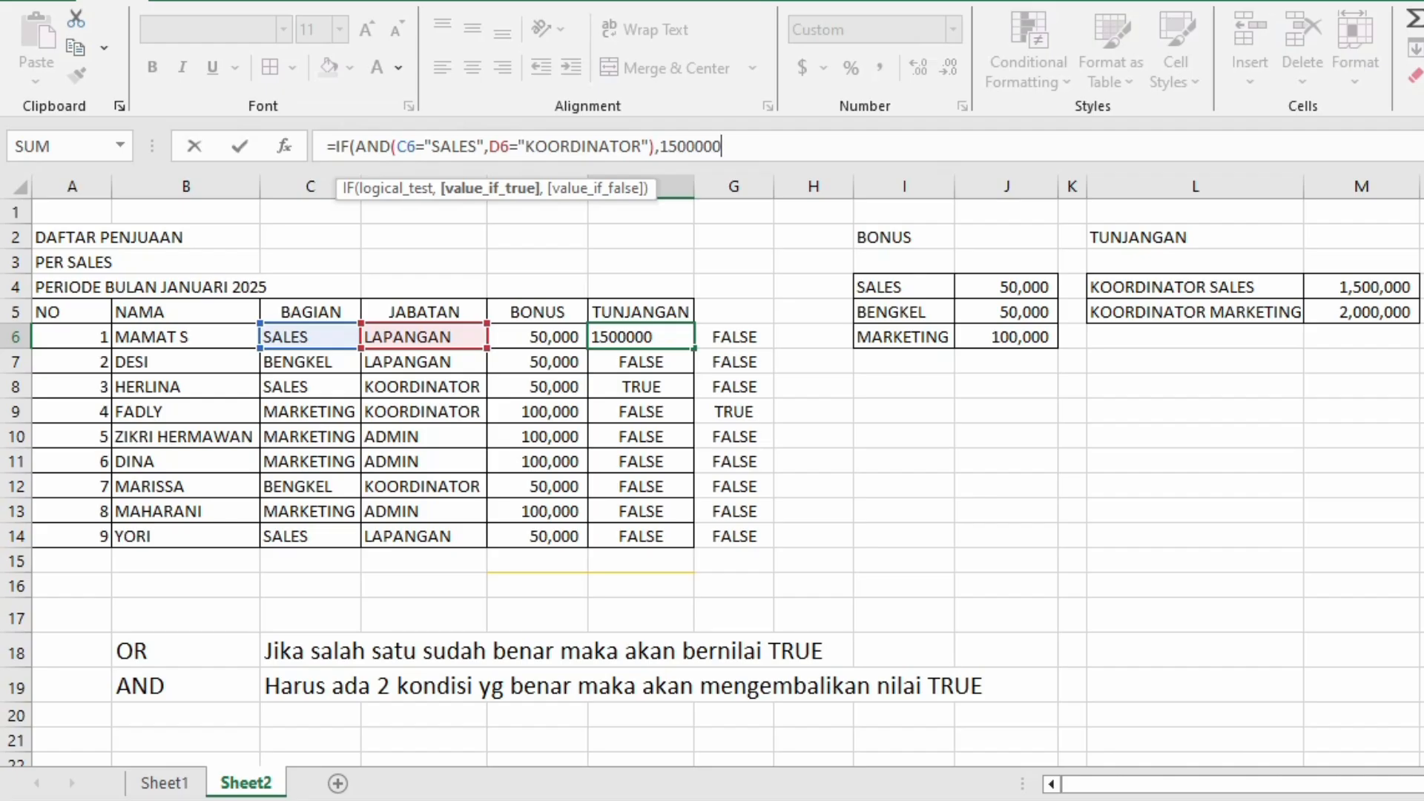
Nest a second IF with an AND test as F6's value if false, with C6="MARKETING" as its first condition
text(,)
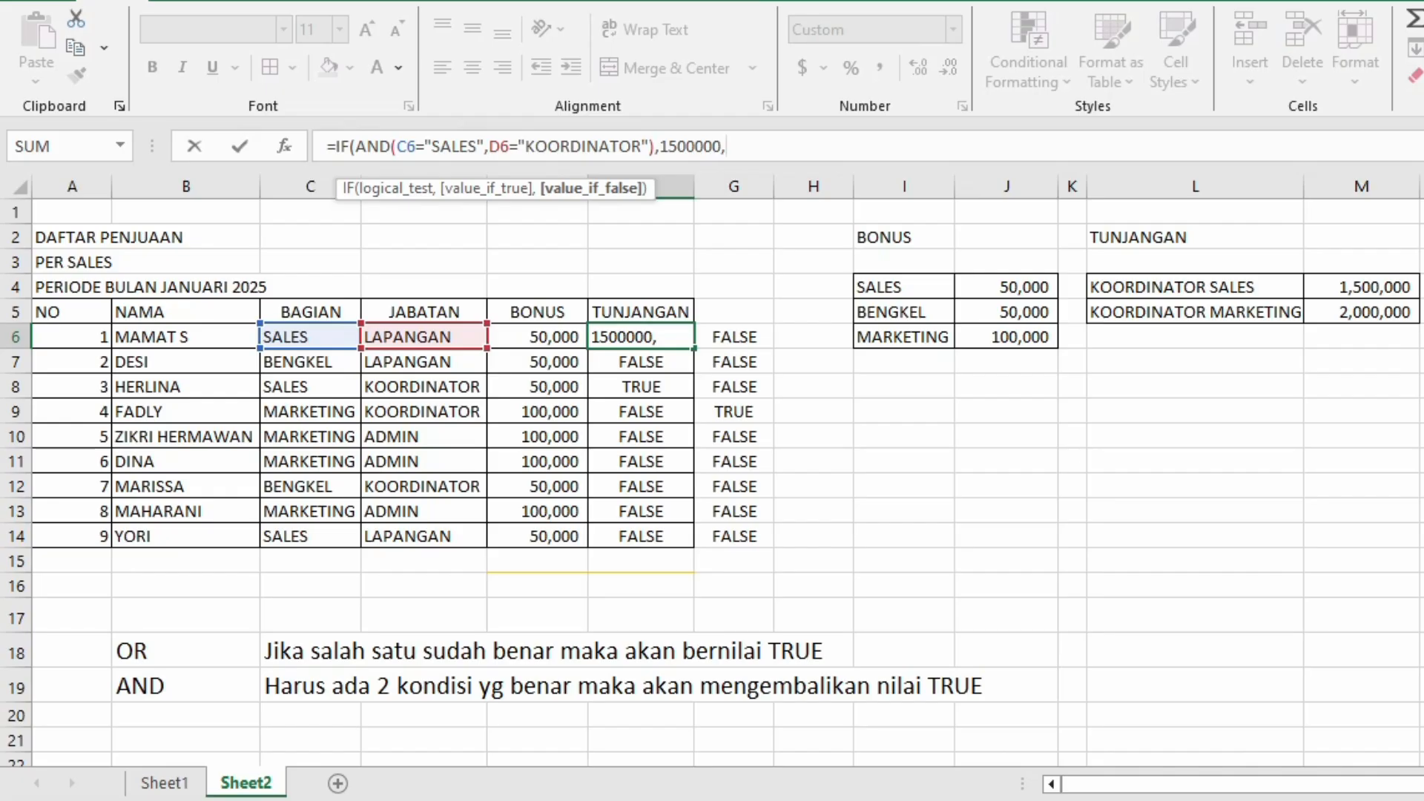
text(IF)
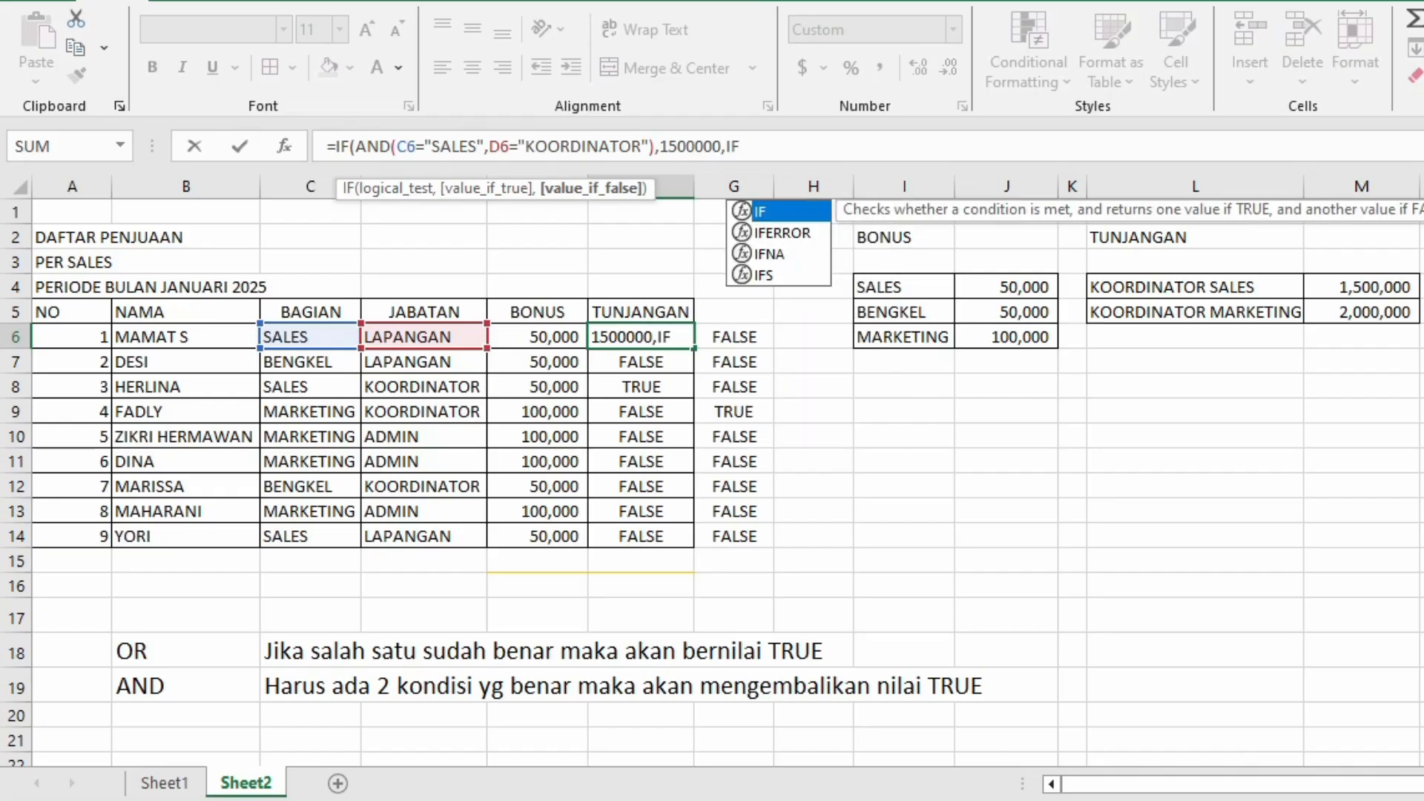
text(()
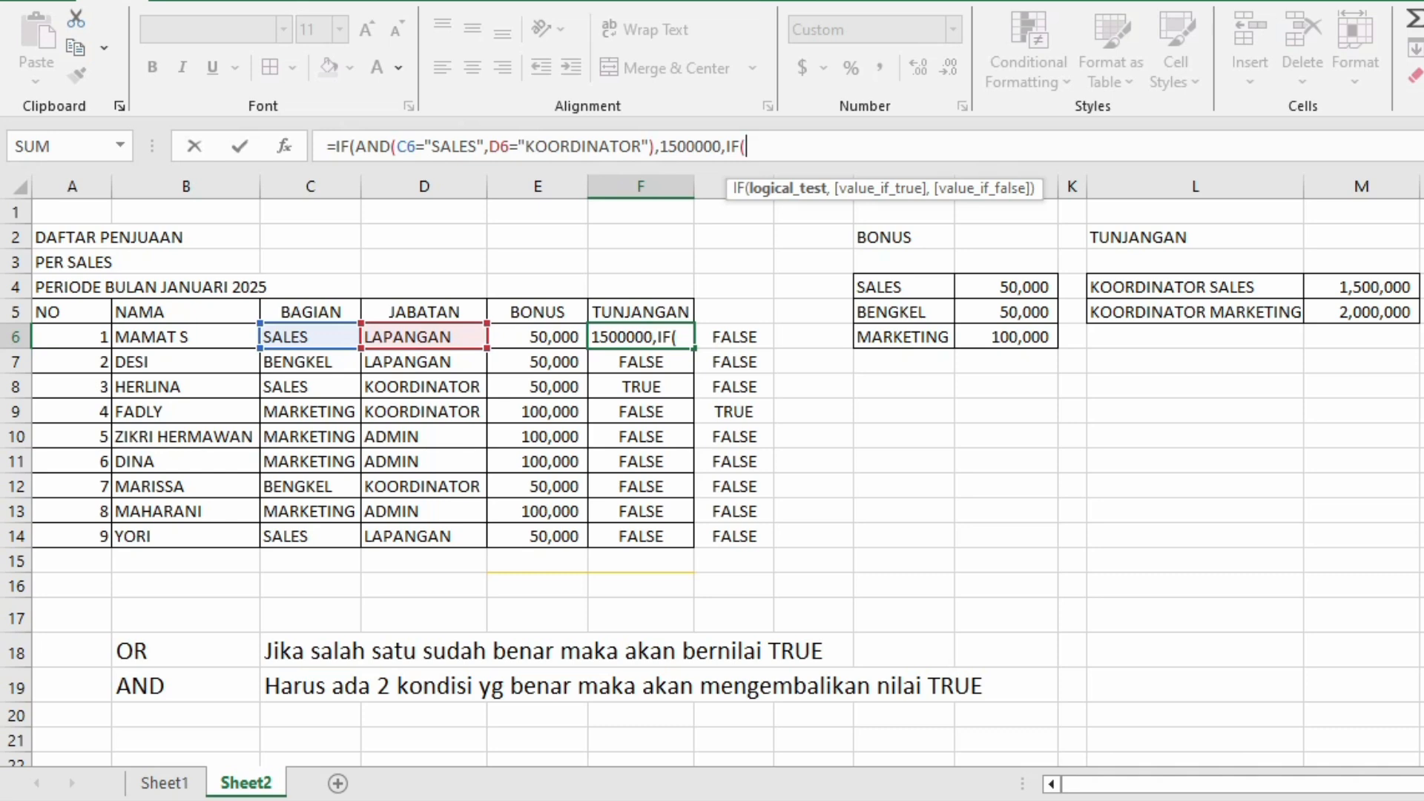
text(AND)
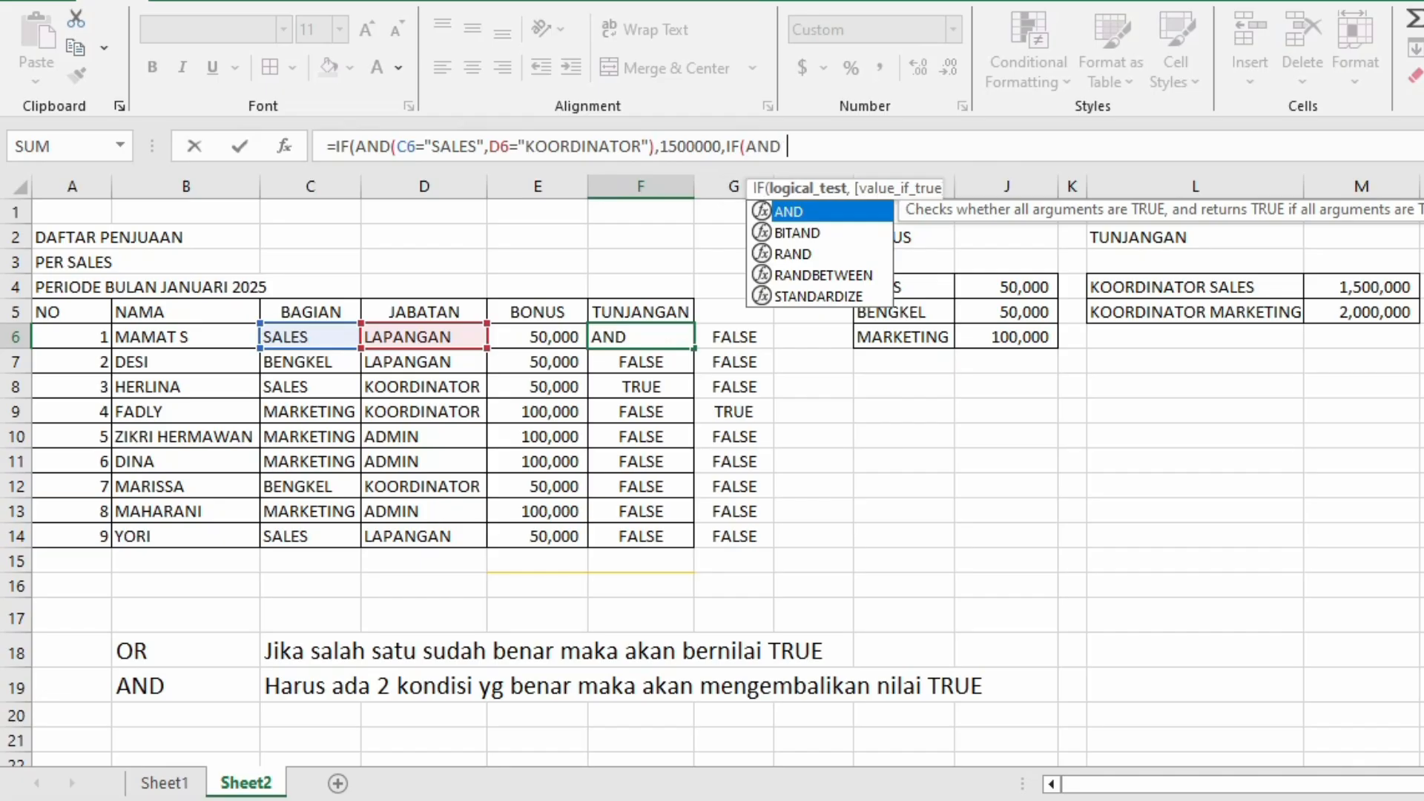
text(()
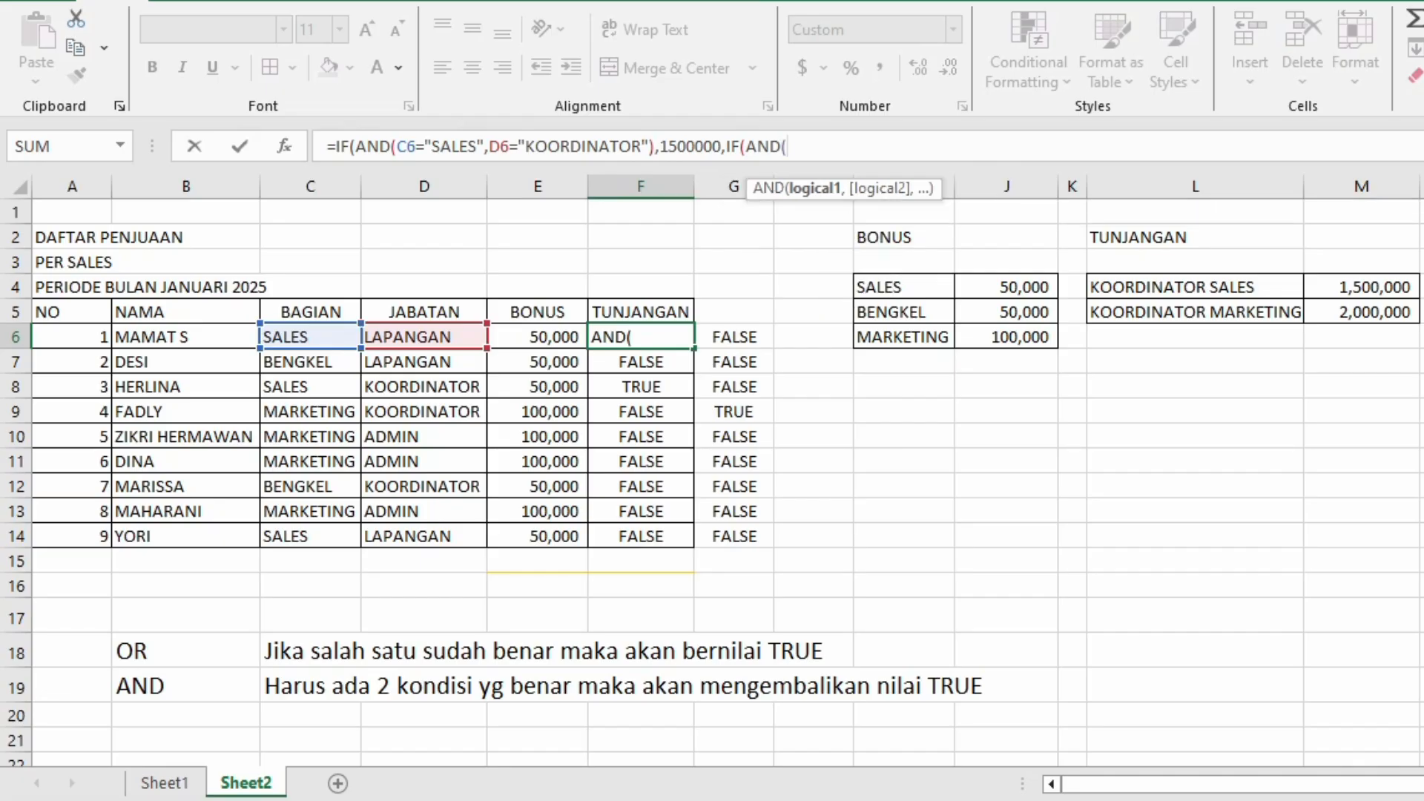
click(310, 337)
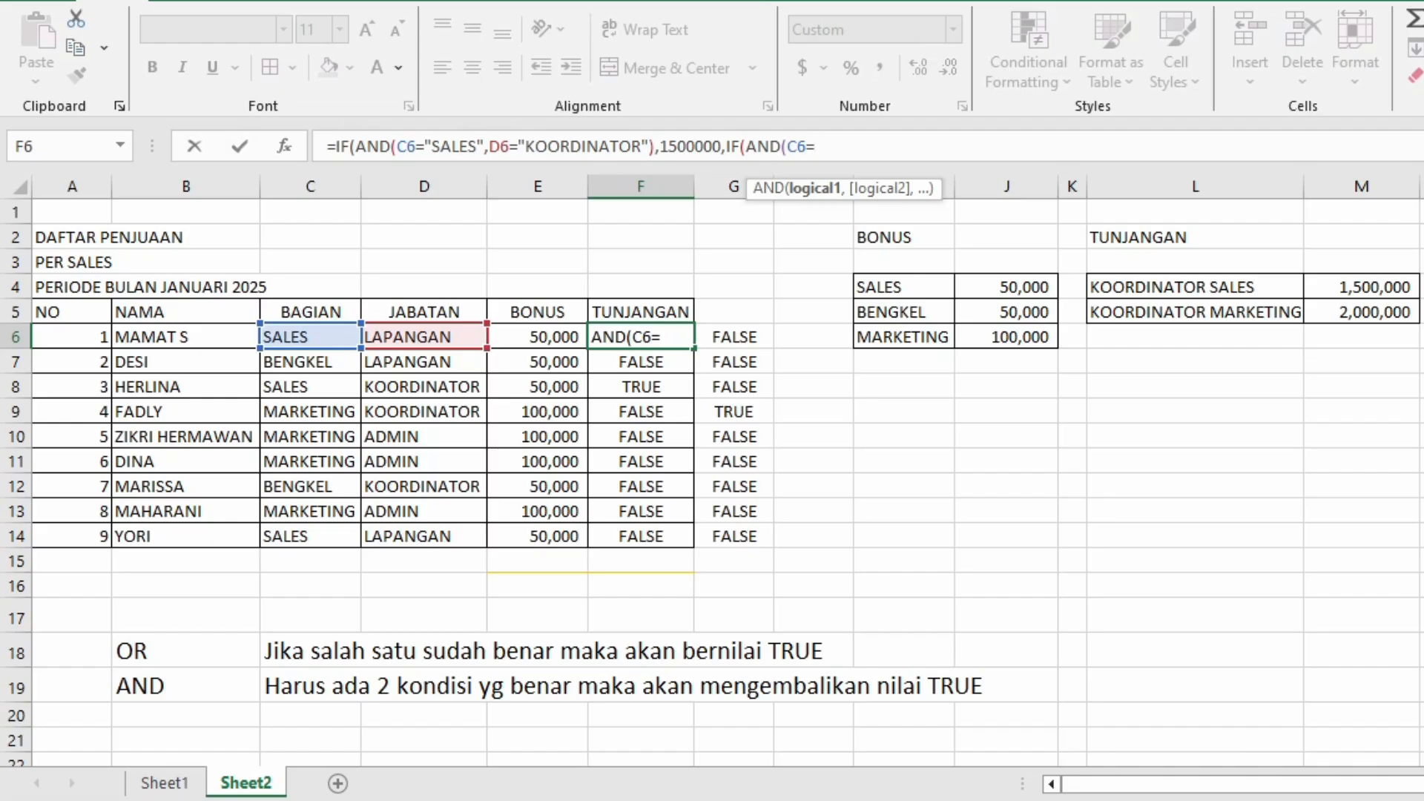
text("MARK)
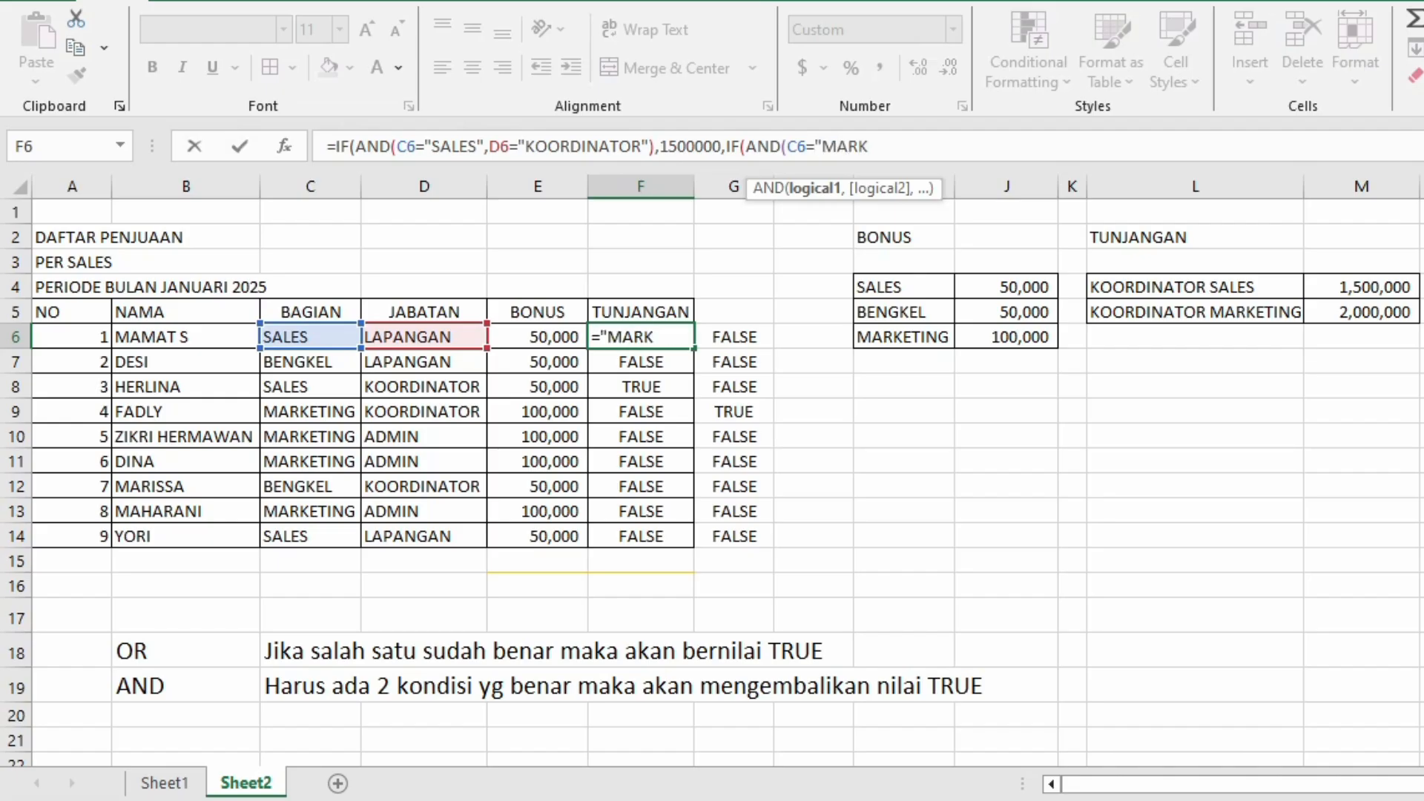
text(ETING")
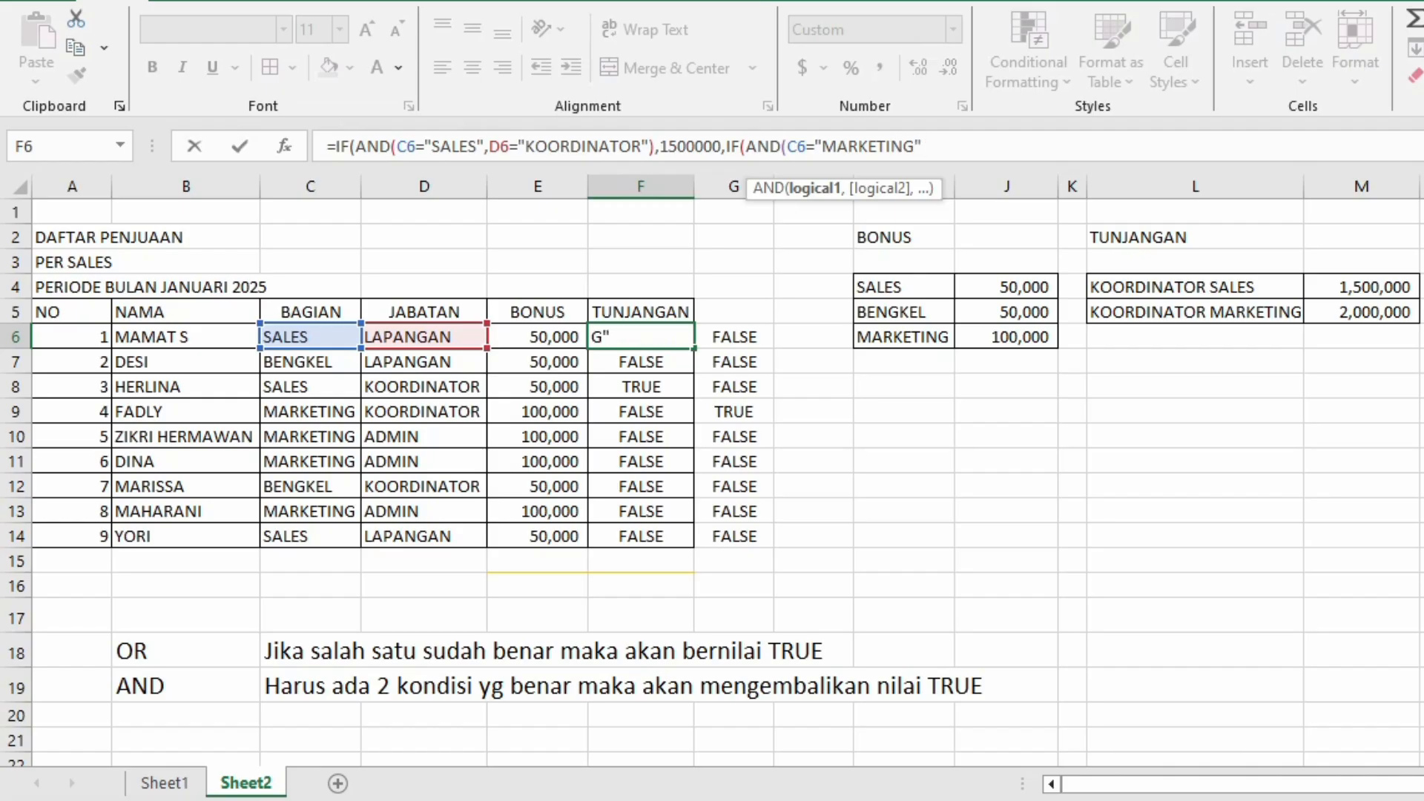
Add D6="KOORDINATOR" as the second condition of the nested AND in F6
text(,)
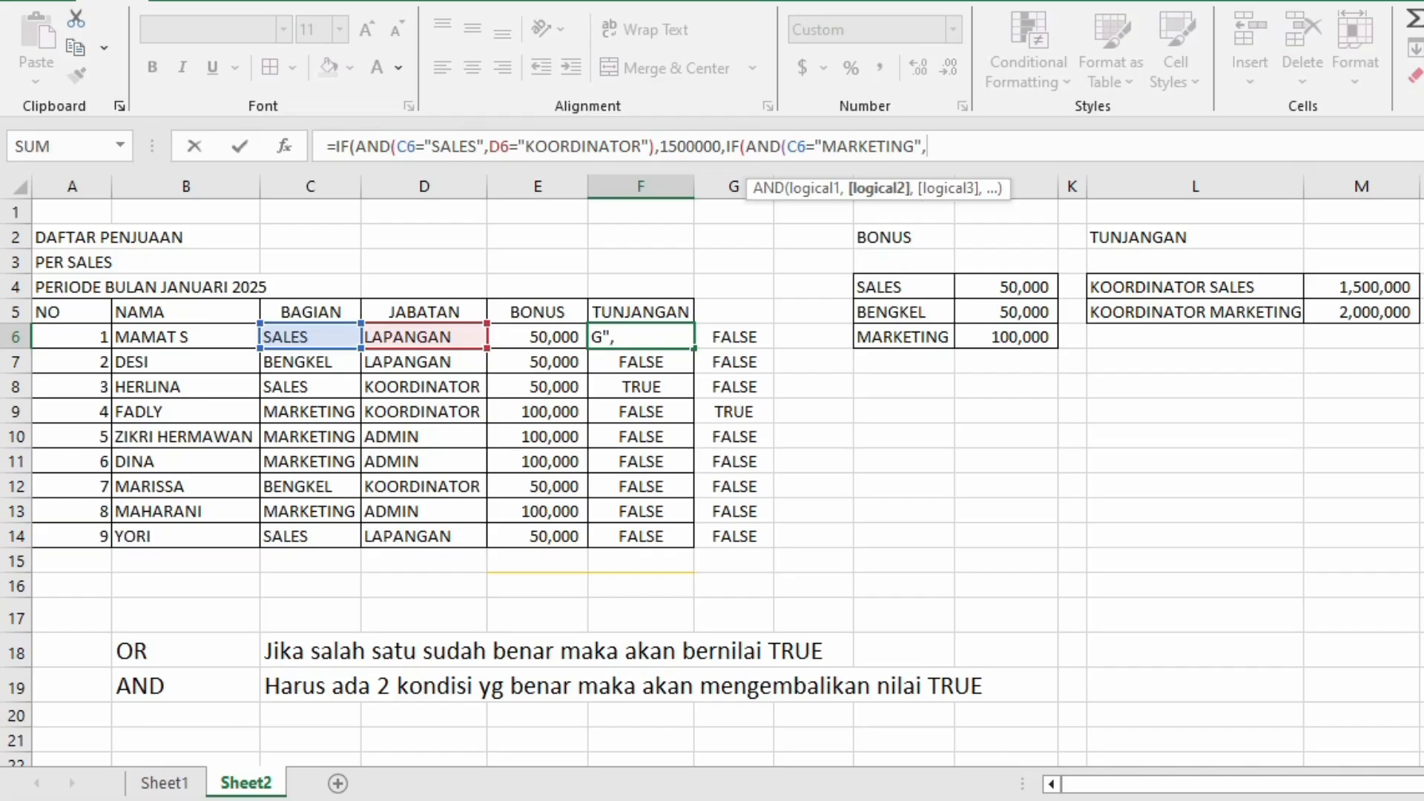
click(424, 337)
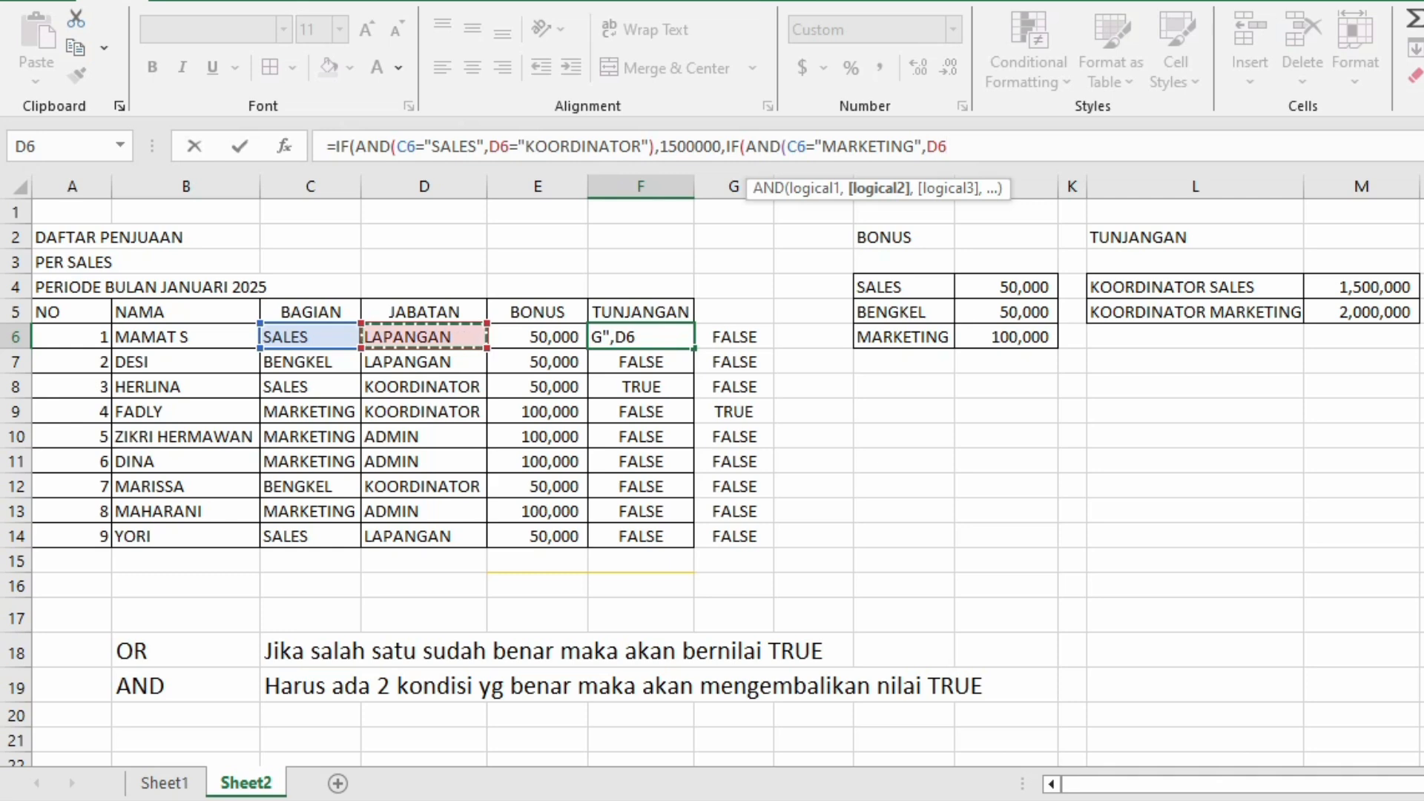
text(KO)
key(BackSpace)
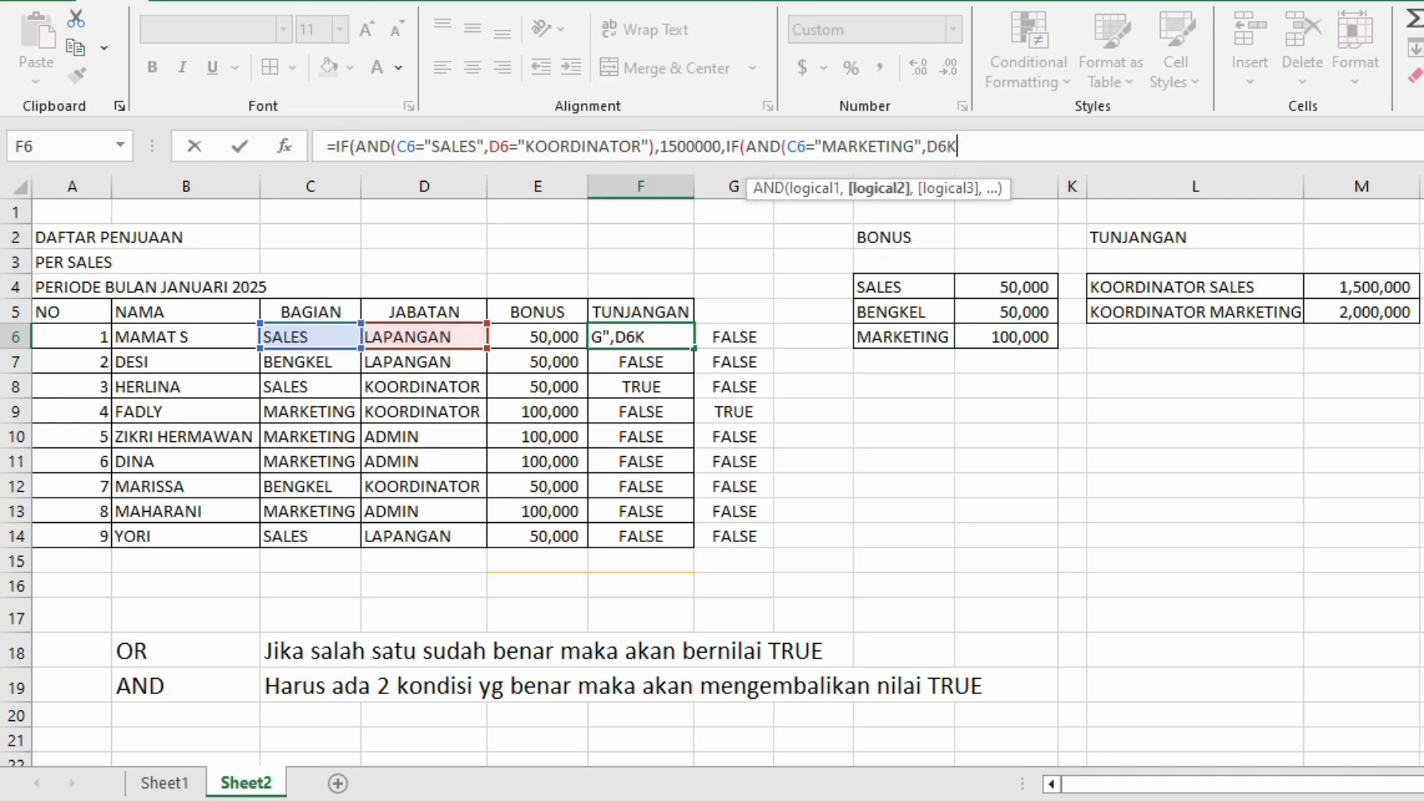
key(BackSpace)
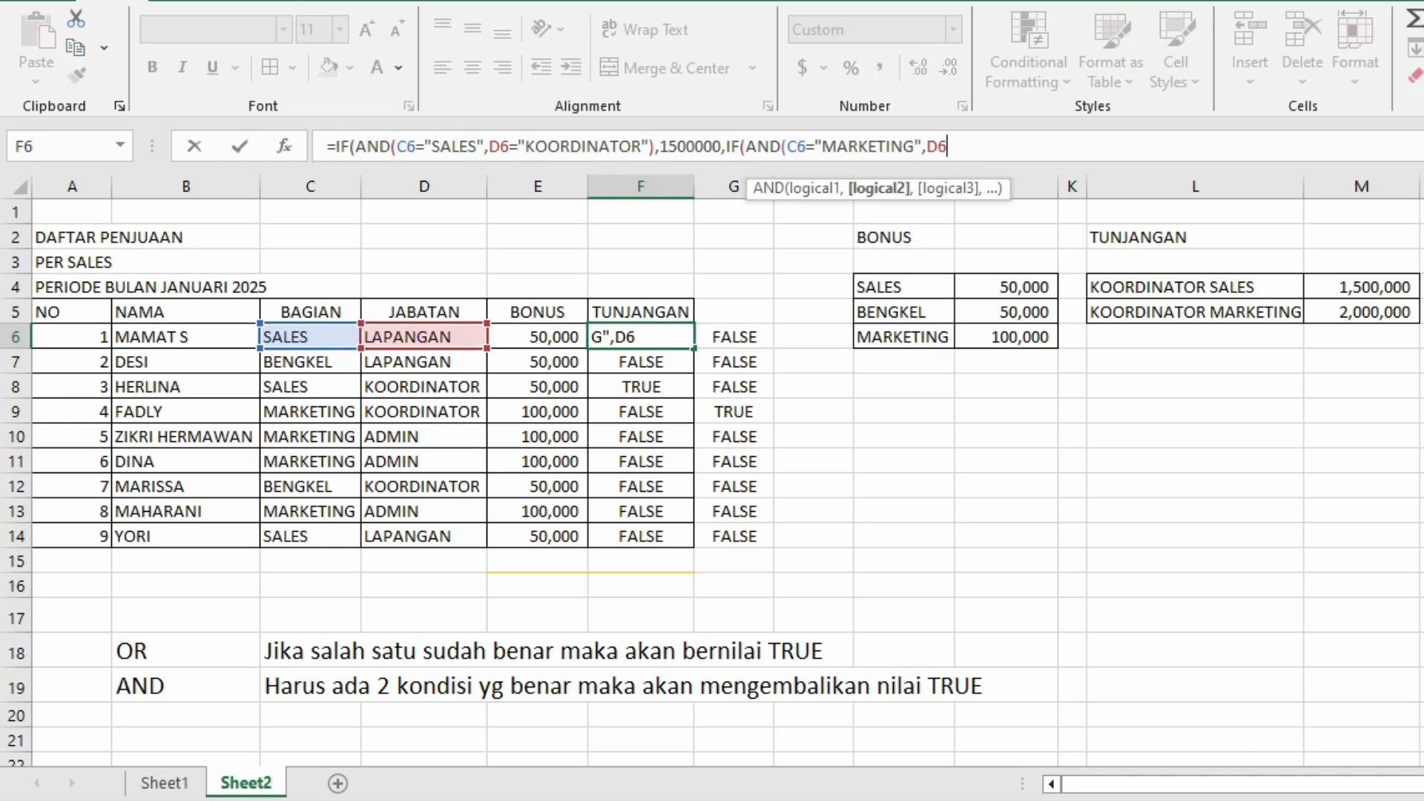
text(="KOORDINAT)
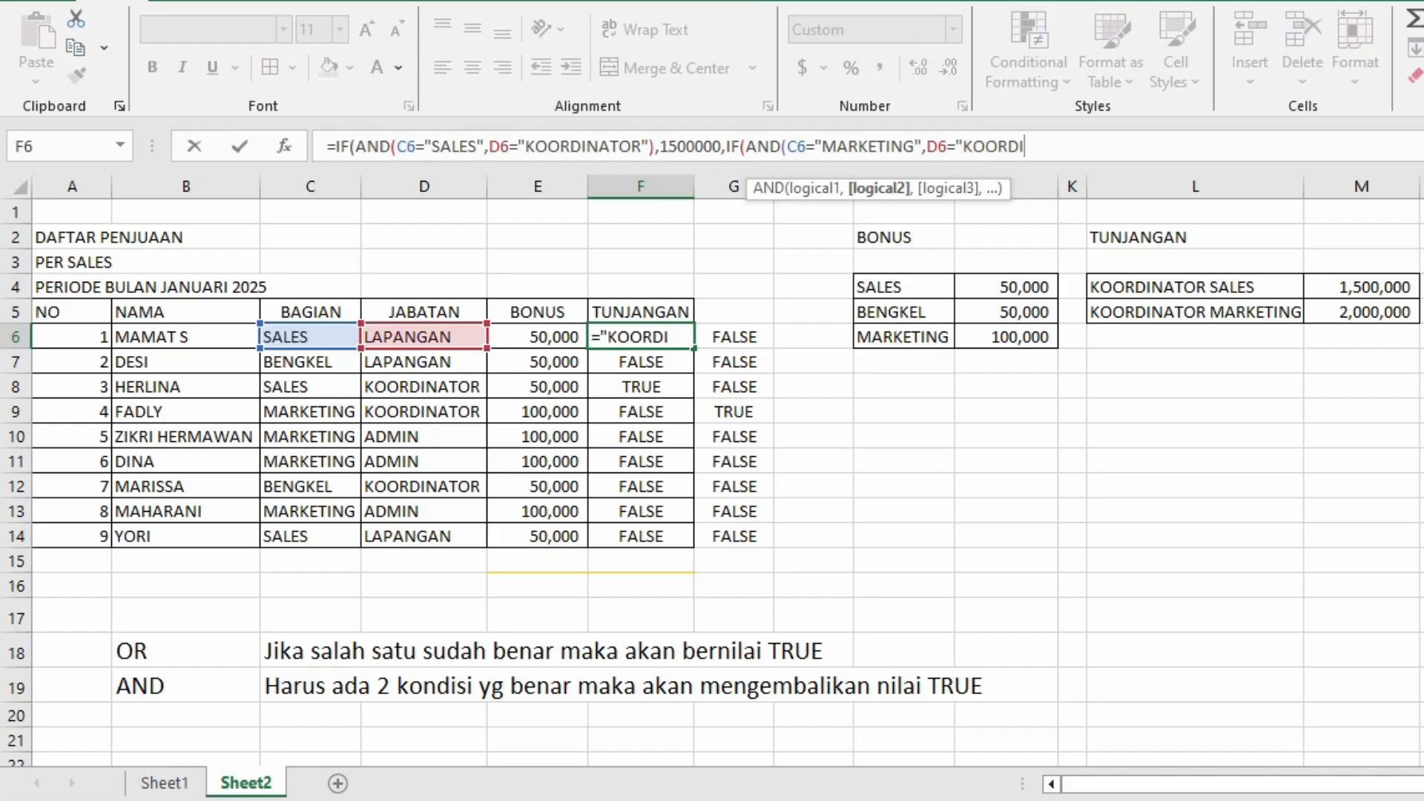
text(OR")
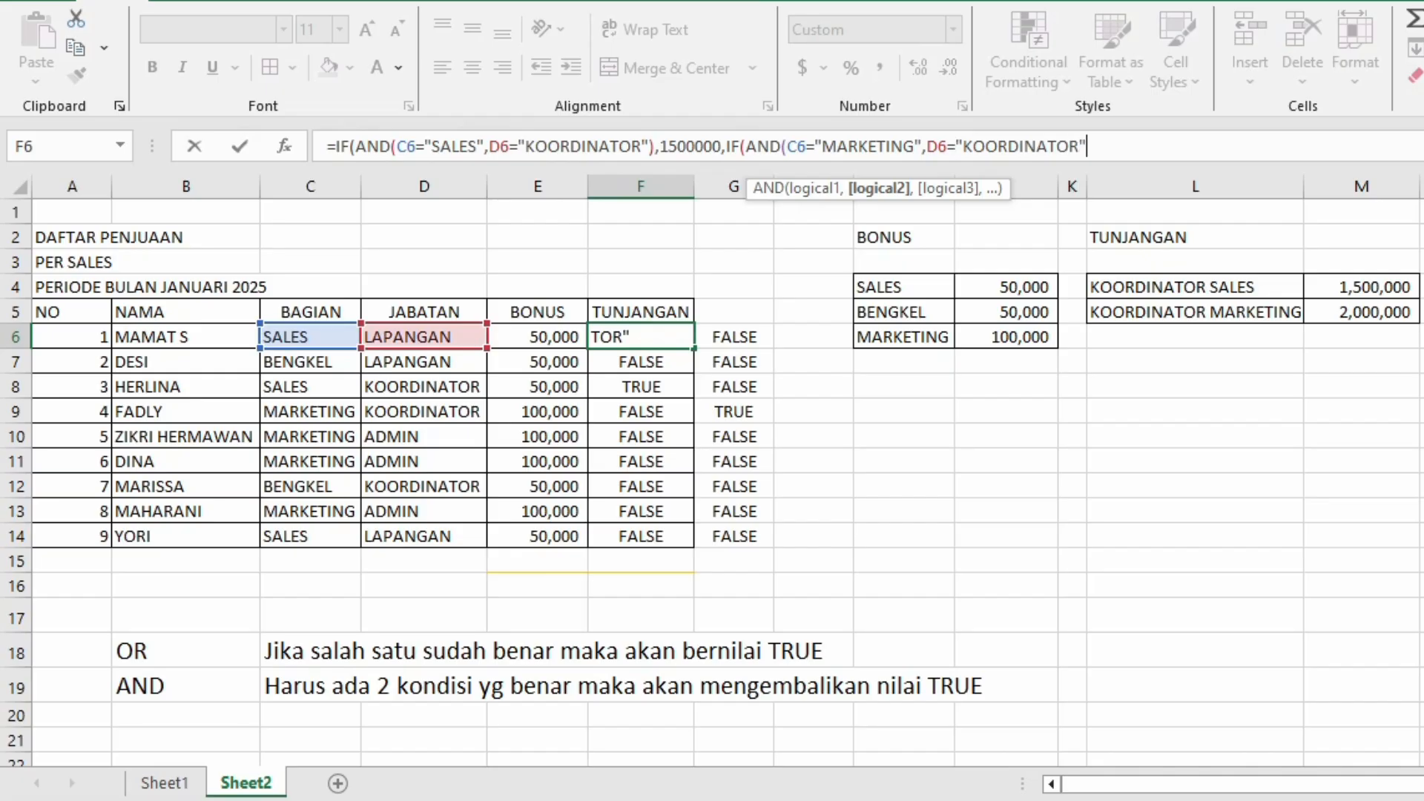
Append 2000000 and 0 as the nested IF's outcomes in F6, add two closing parentheses and try to commit the formula
text(,)
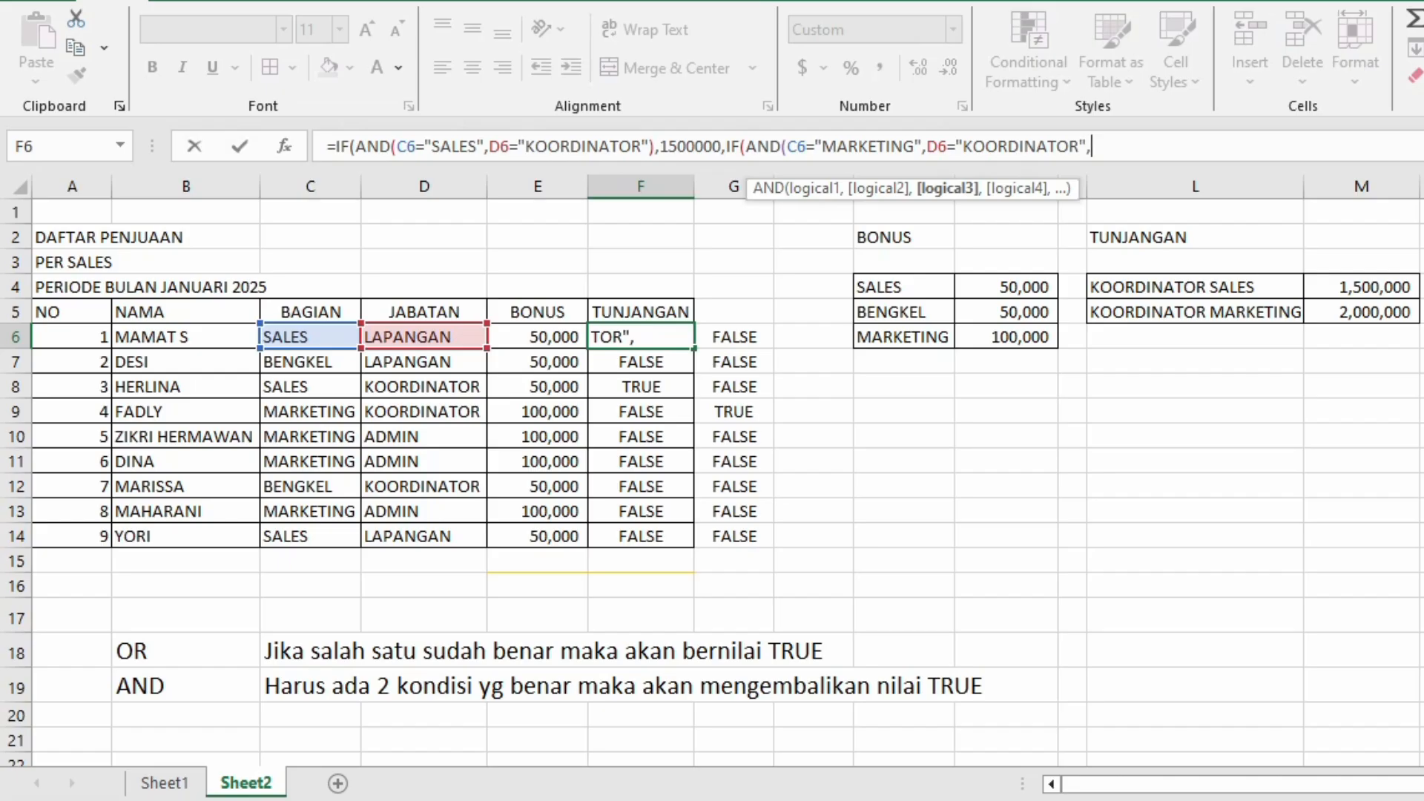
text(2000000)
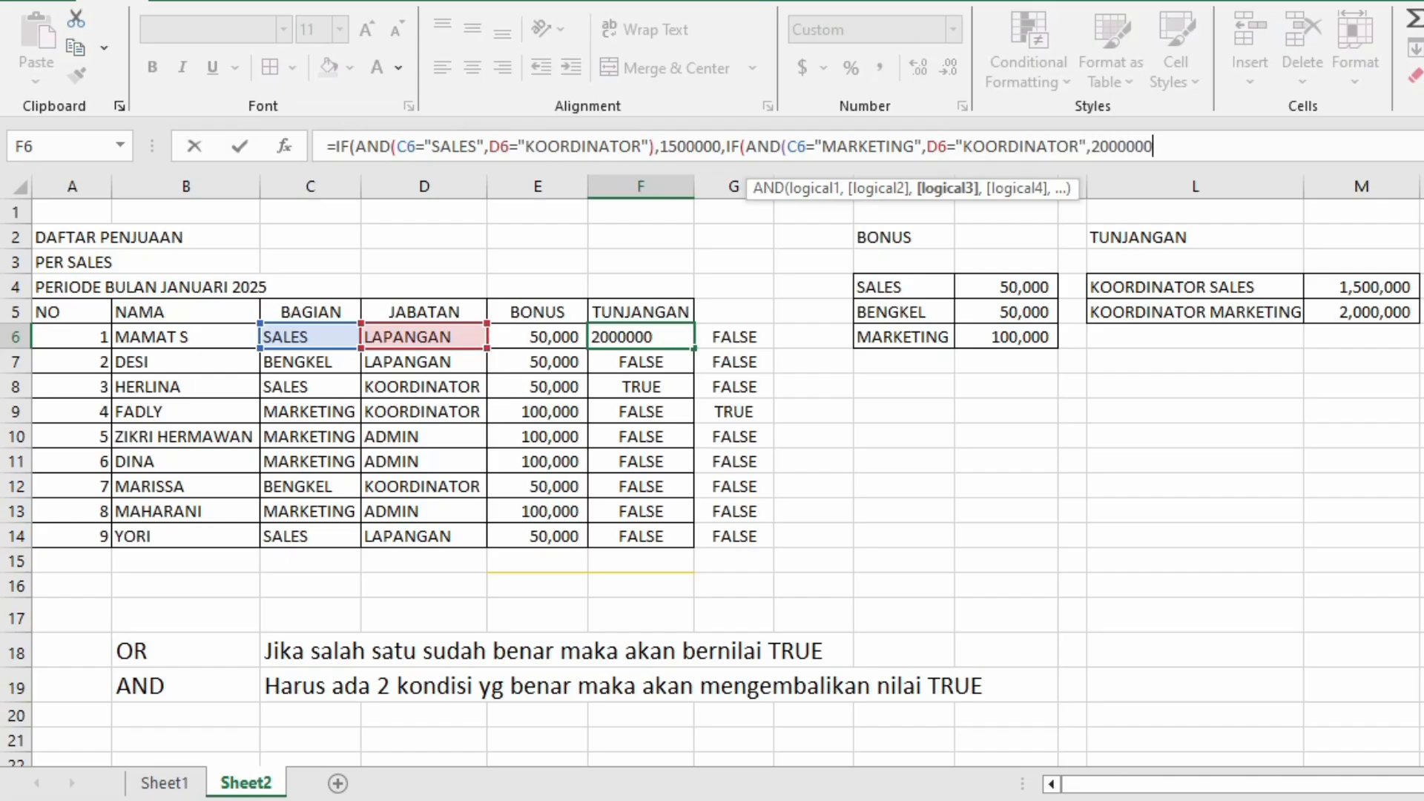
text(,)
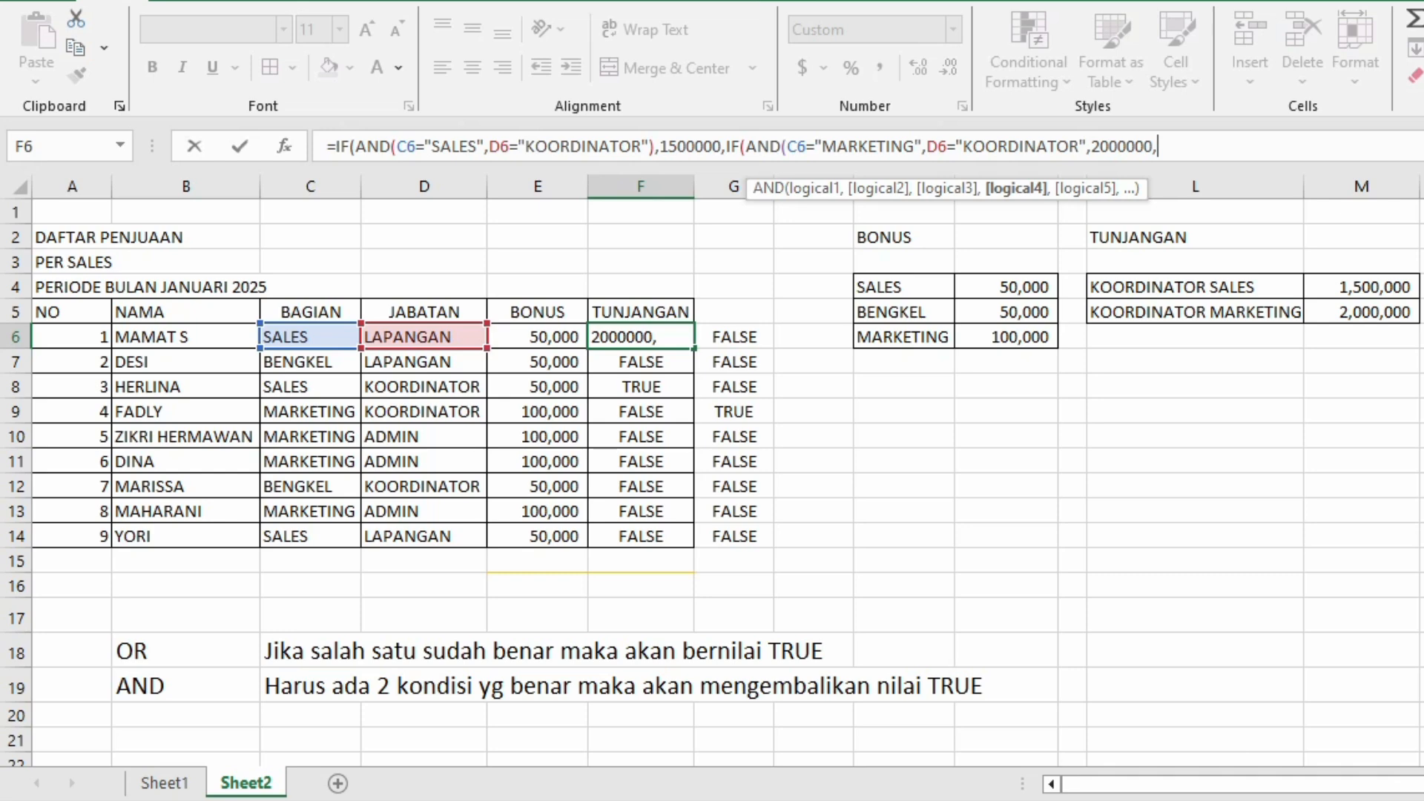
text(0)
text())
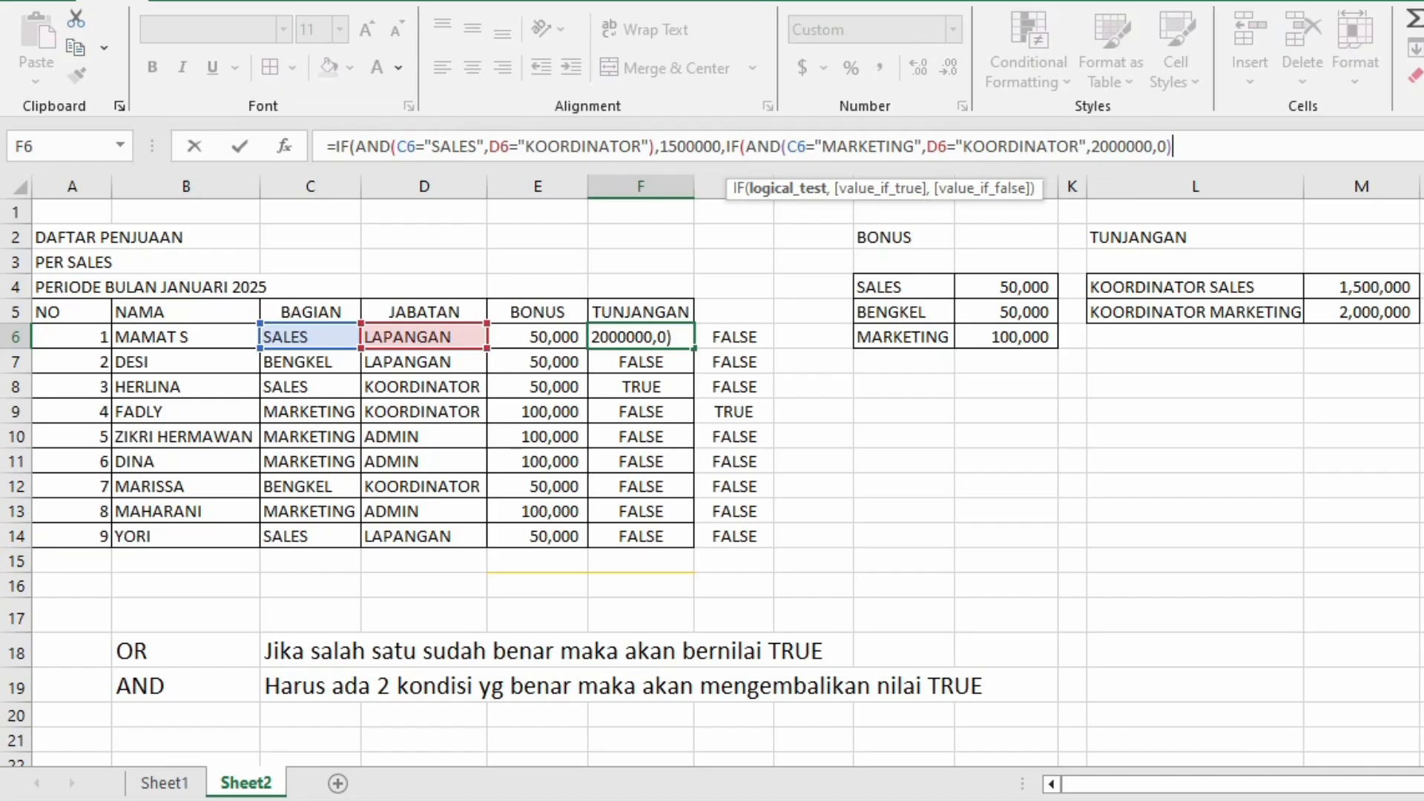
text())
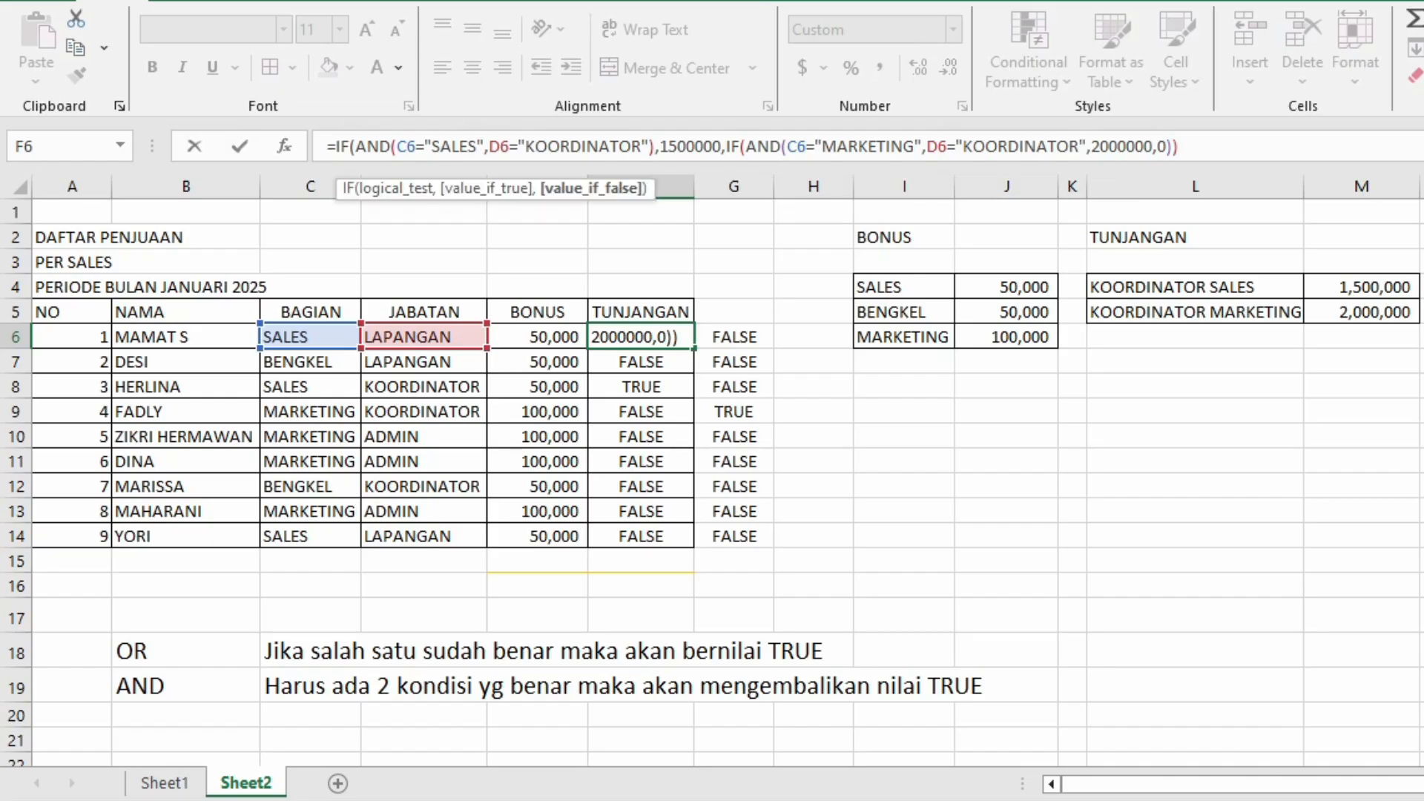
key(Return)
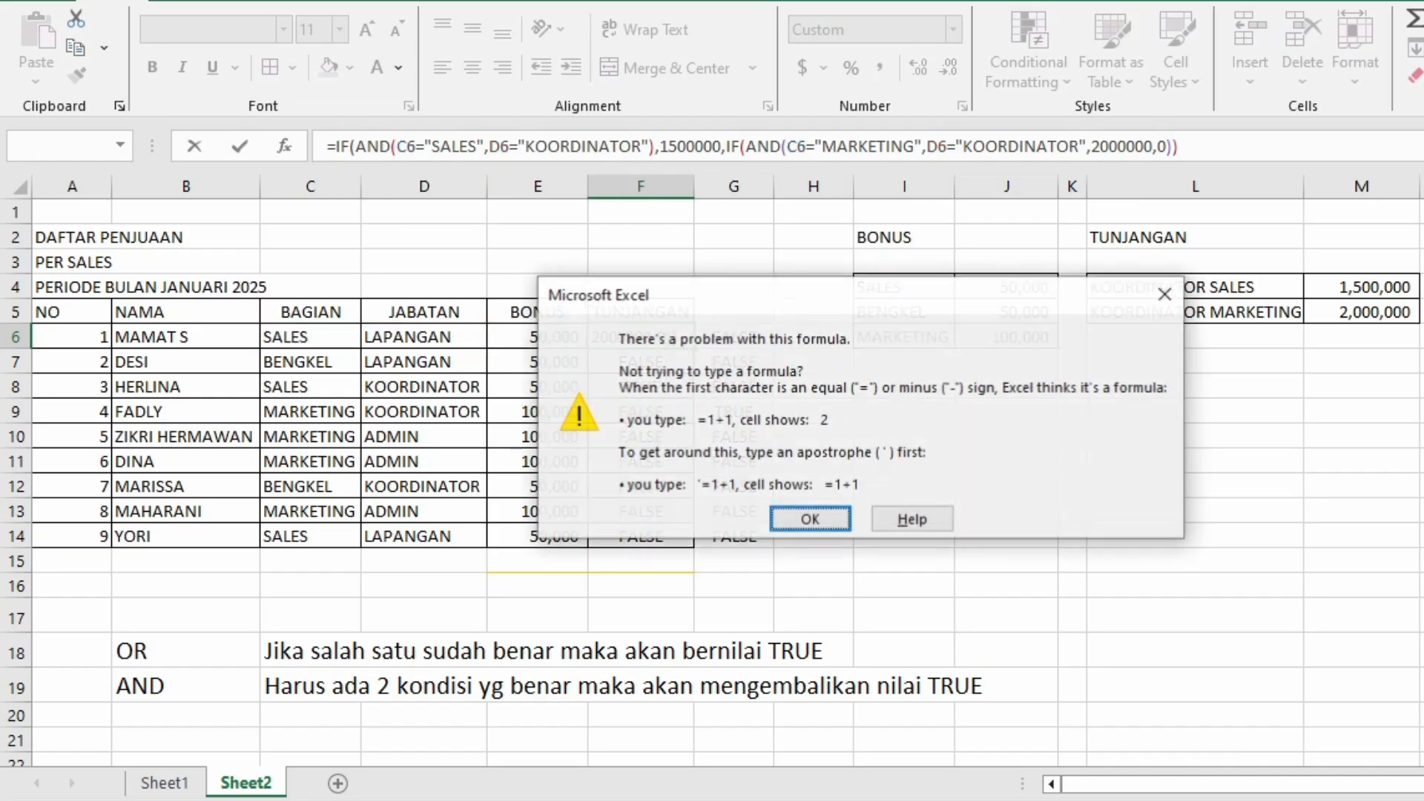
key(Return)
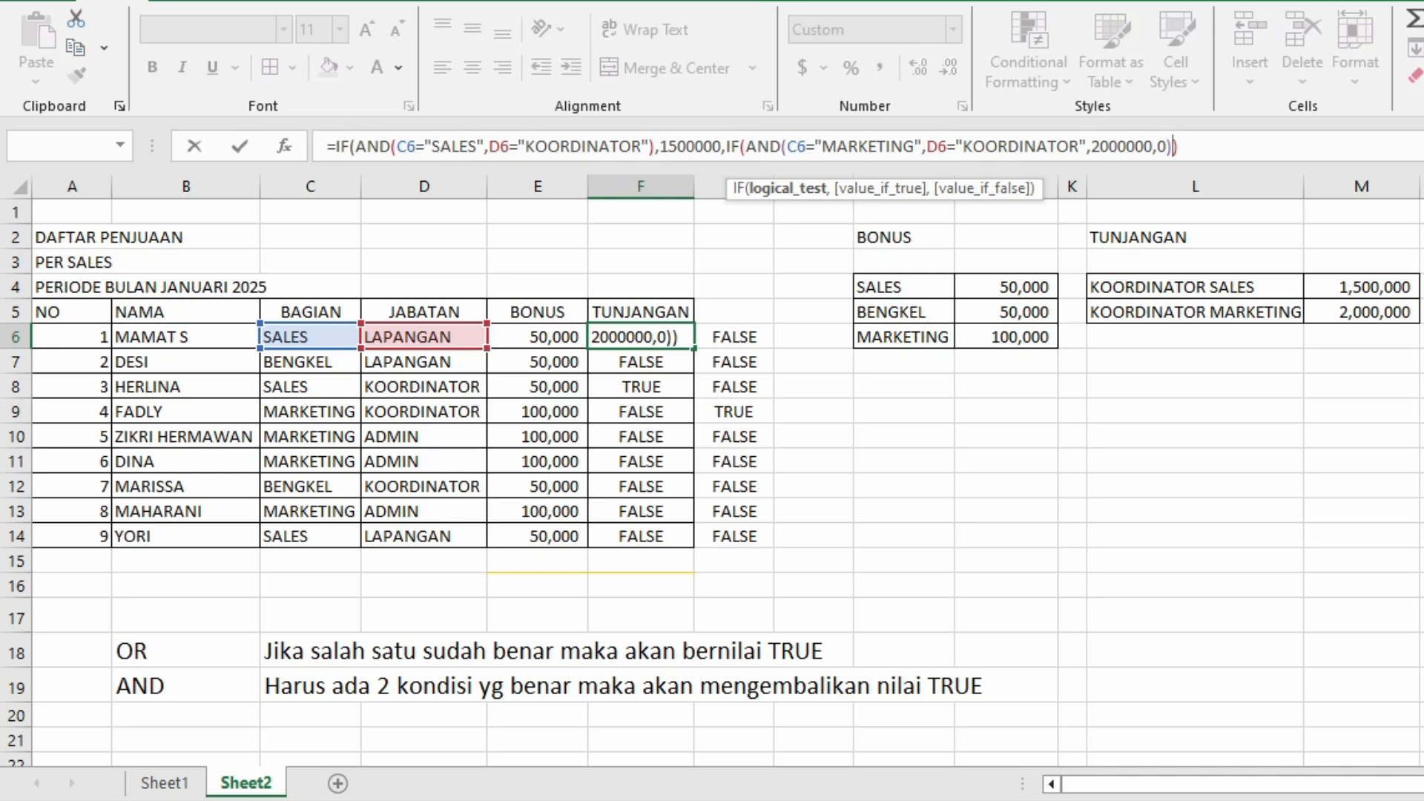
Close the nested AND with a parenthesis after its "KOORDINATOR" condition in F6 and commit the formula
key(Left)
key(Left)
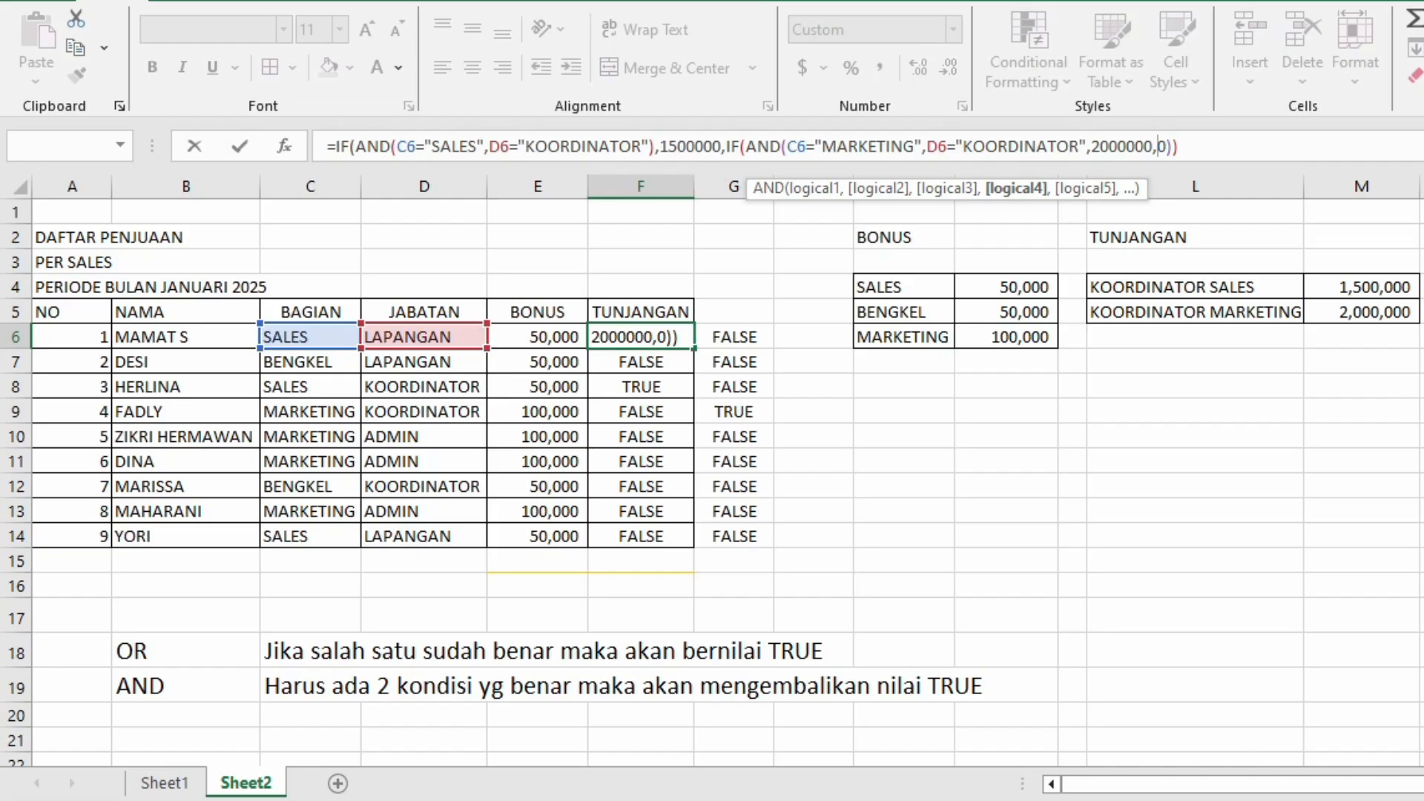
key(Left)
key(Left)
key(Left)
key(Left)
key(Left)
key(Left)
key(Left)
key(Left)
key(Left)
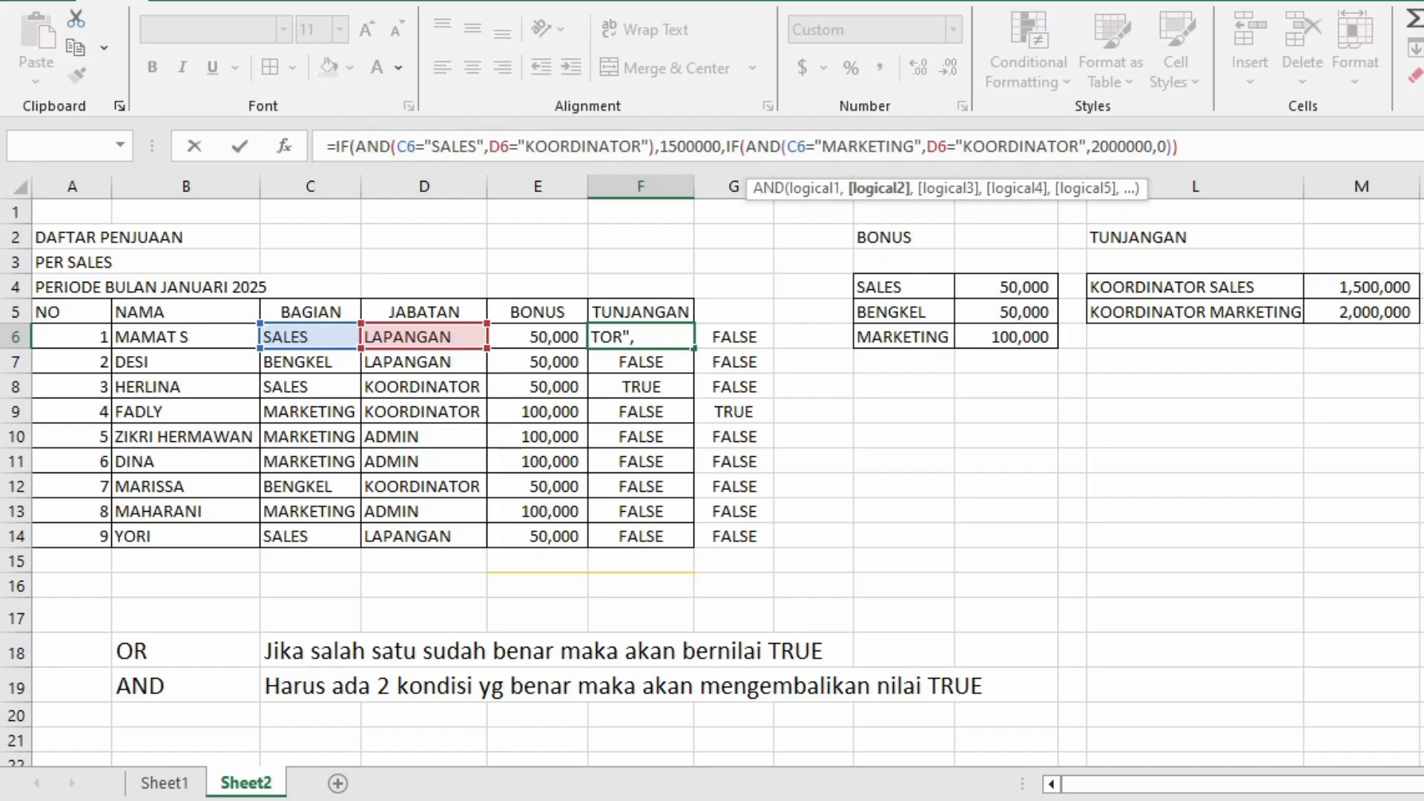
text())
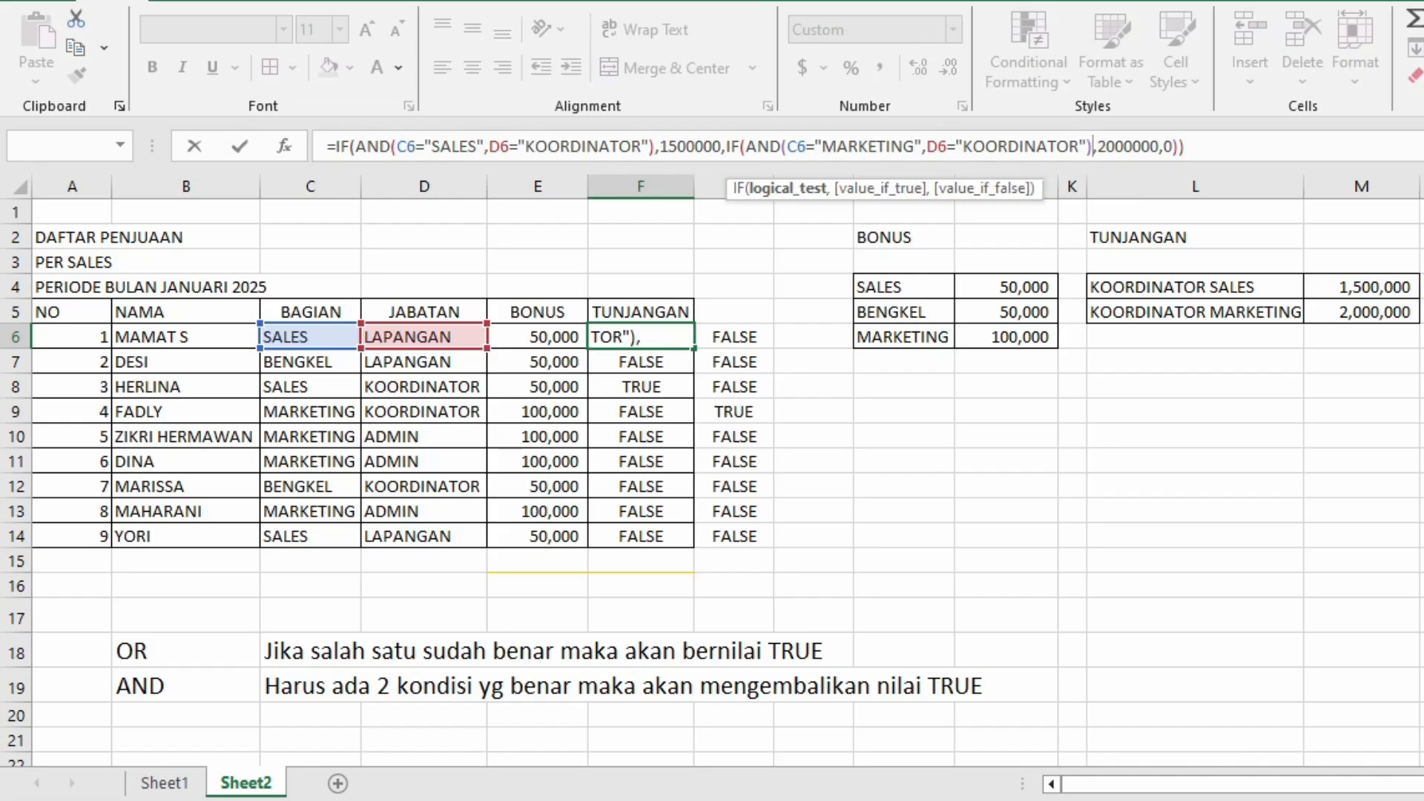
key(Return)
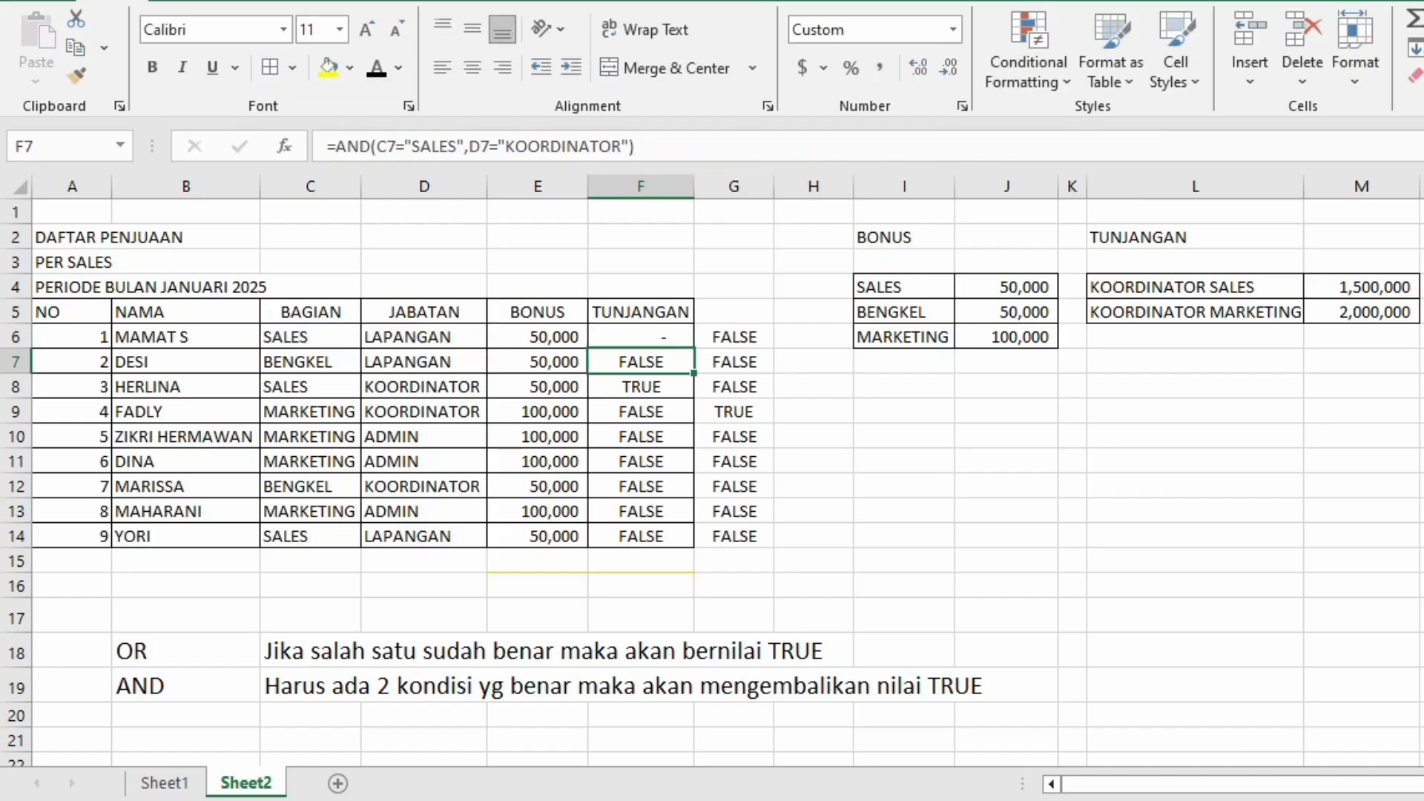
Fill the TUNJANGAN formula from F6 down through F14 and check it against the department and position in rows 8 and 9
click(424, 337)
click(310, 337)
click(424, 337)
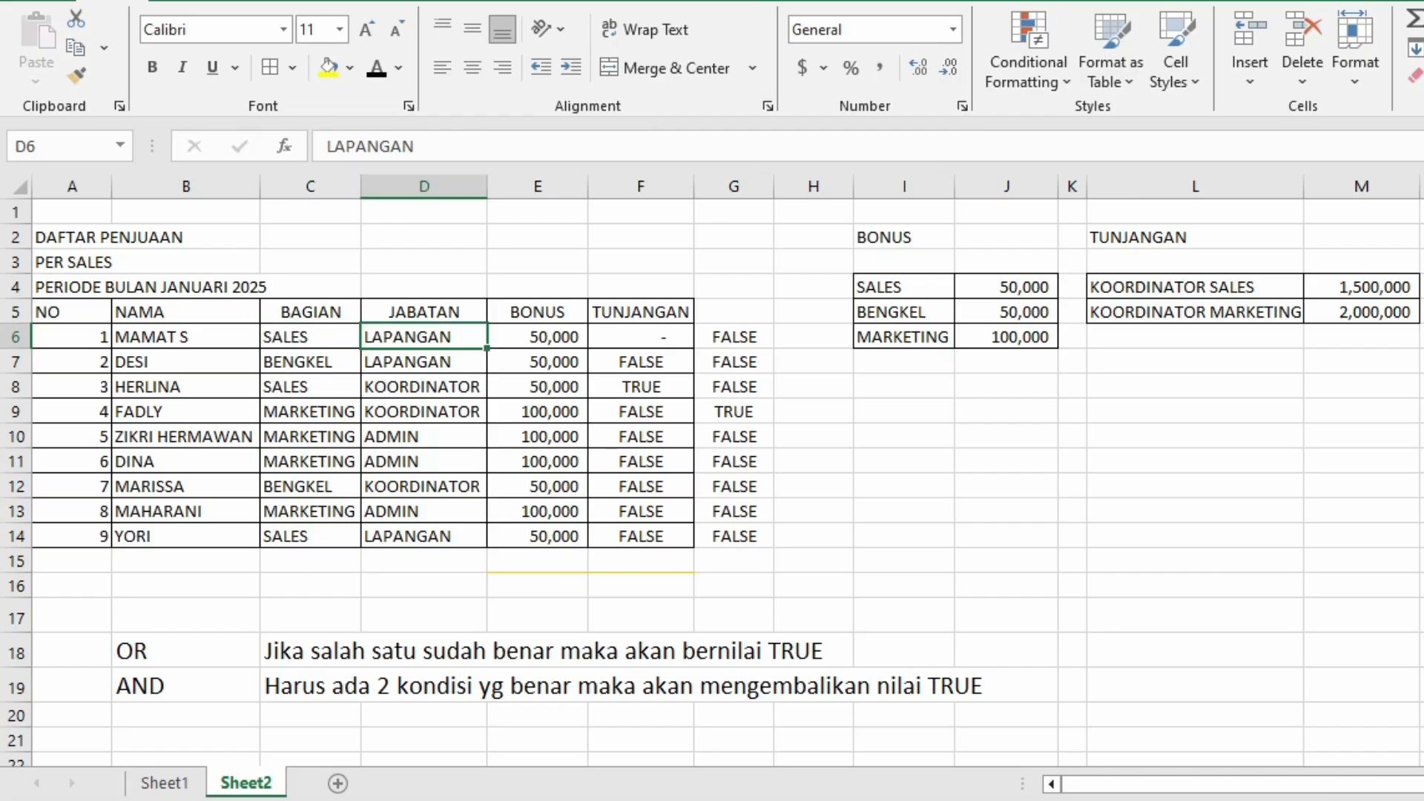
click(310, 336)
click(423, 336)
click(641, 336)
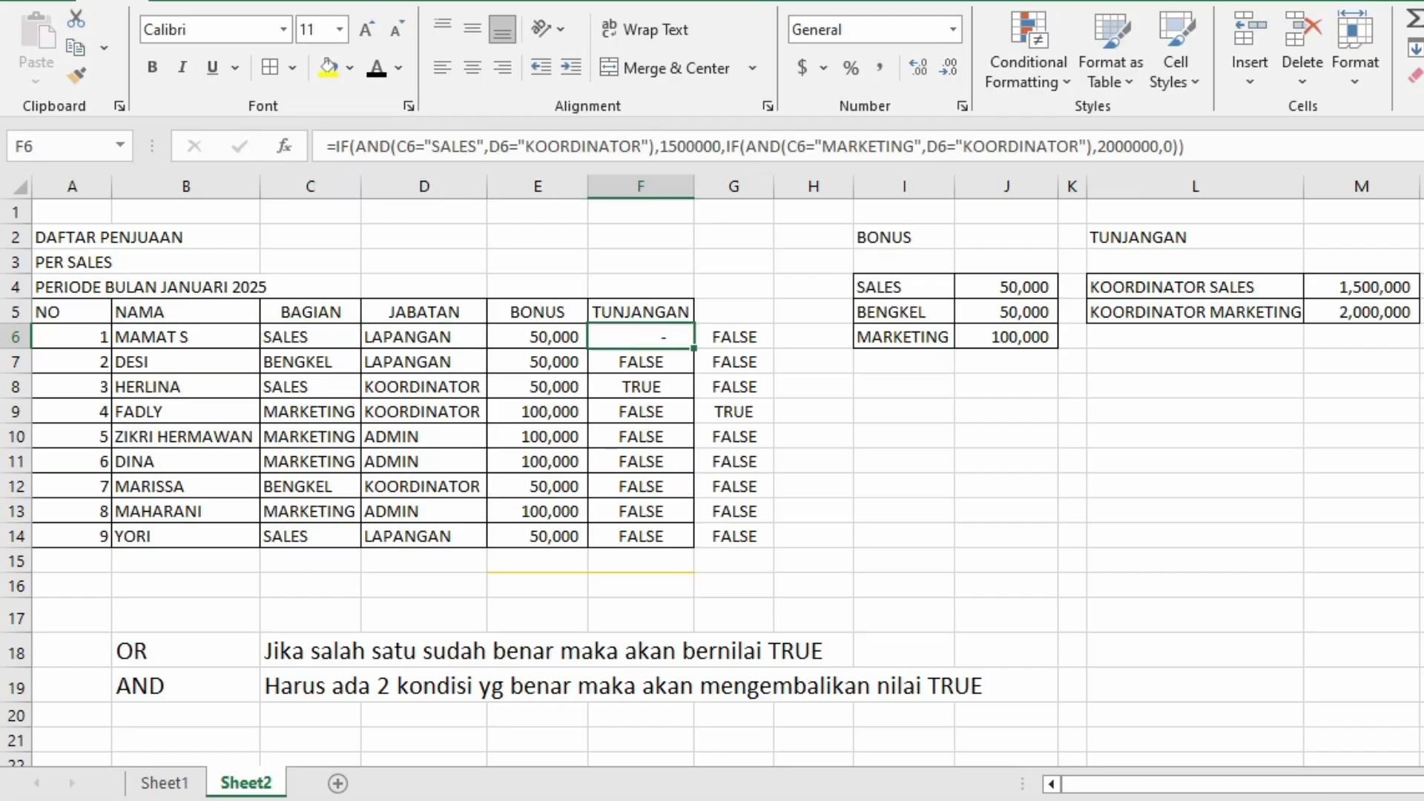
drag(693, 347, 693, 547)
click(641, 585)
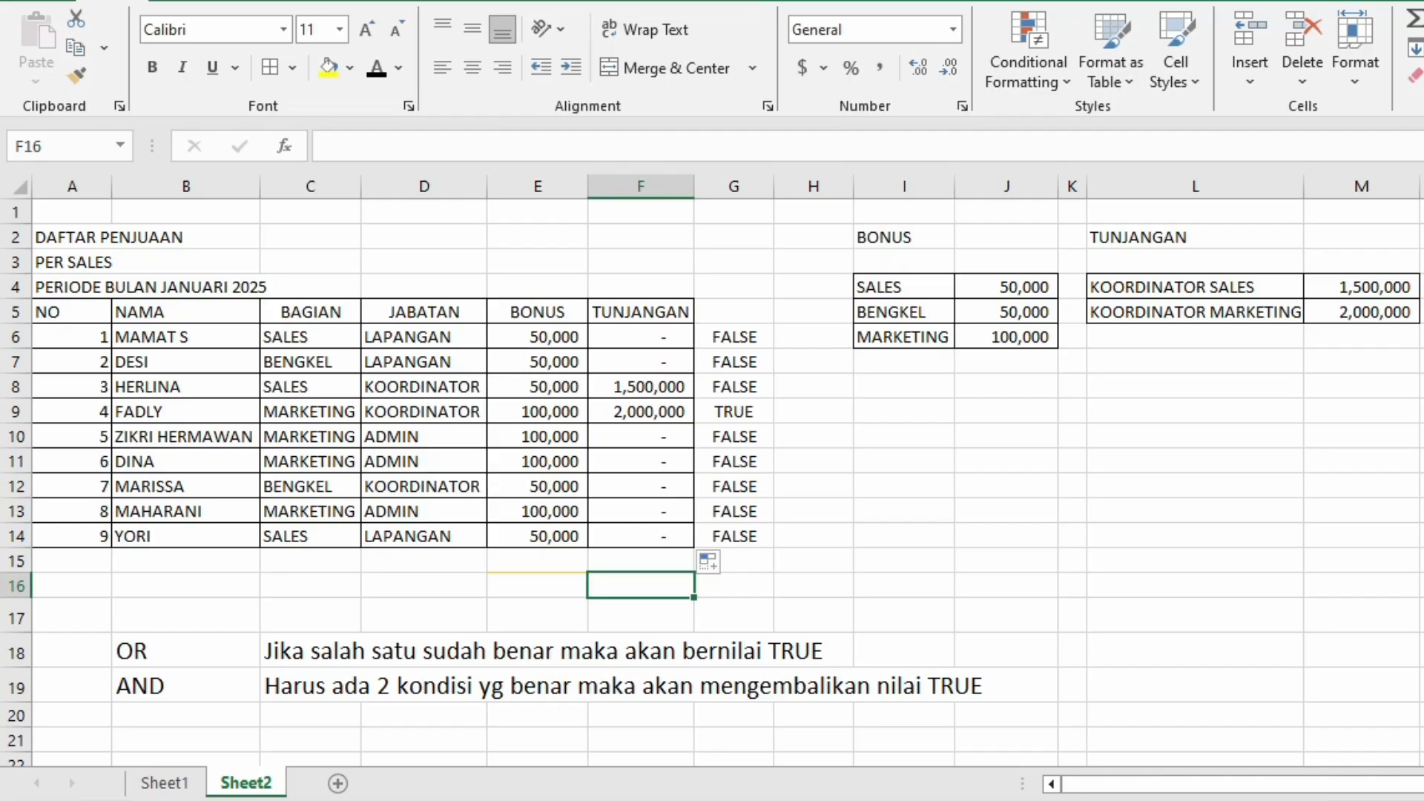
click(641, 386)
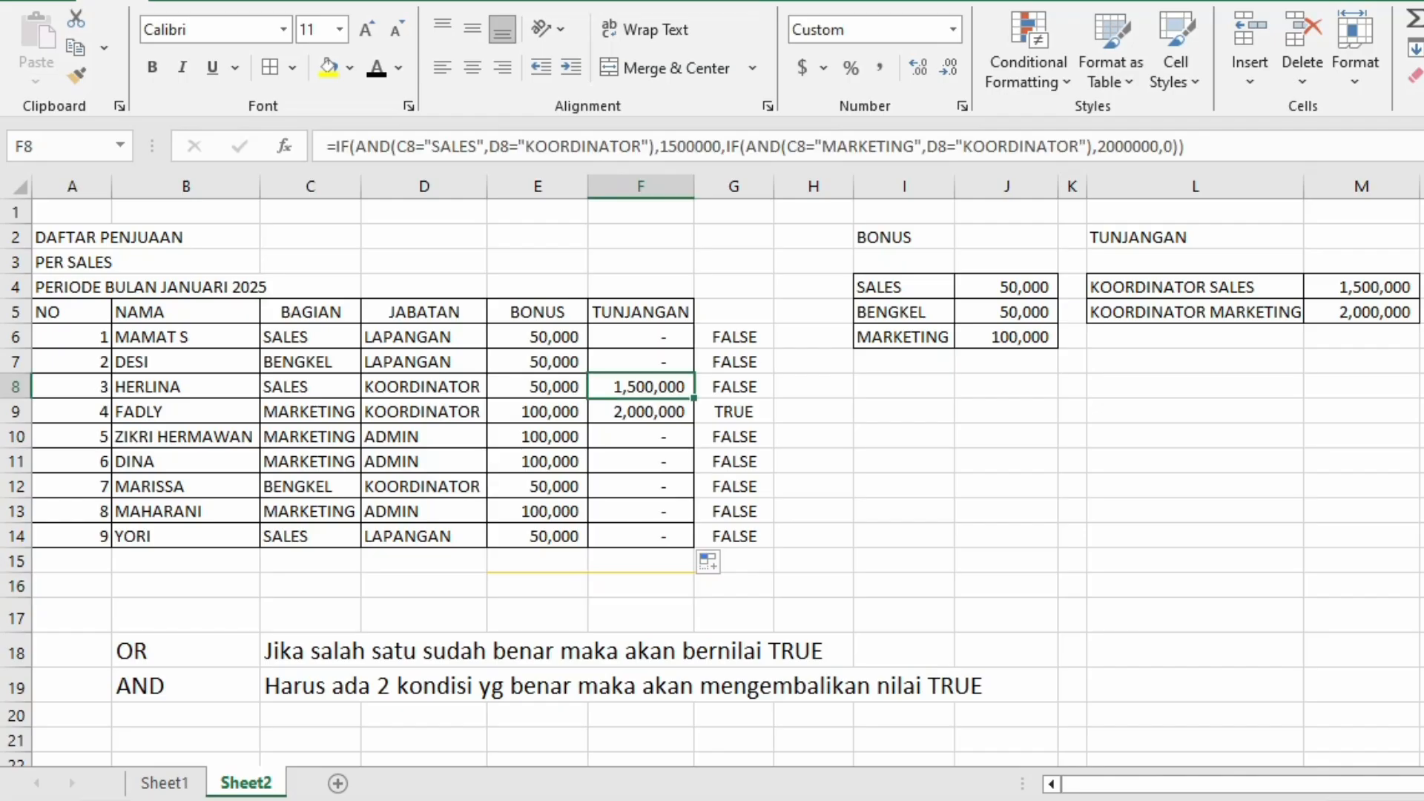
drag(310, 386, 423, 386)
drag(310, 412, 422, 411)
Clear the helper AND tests in G6:G14 beside the TUNJANGAN column
click(734, 337)
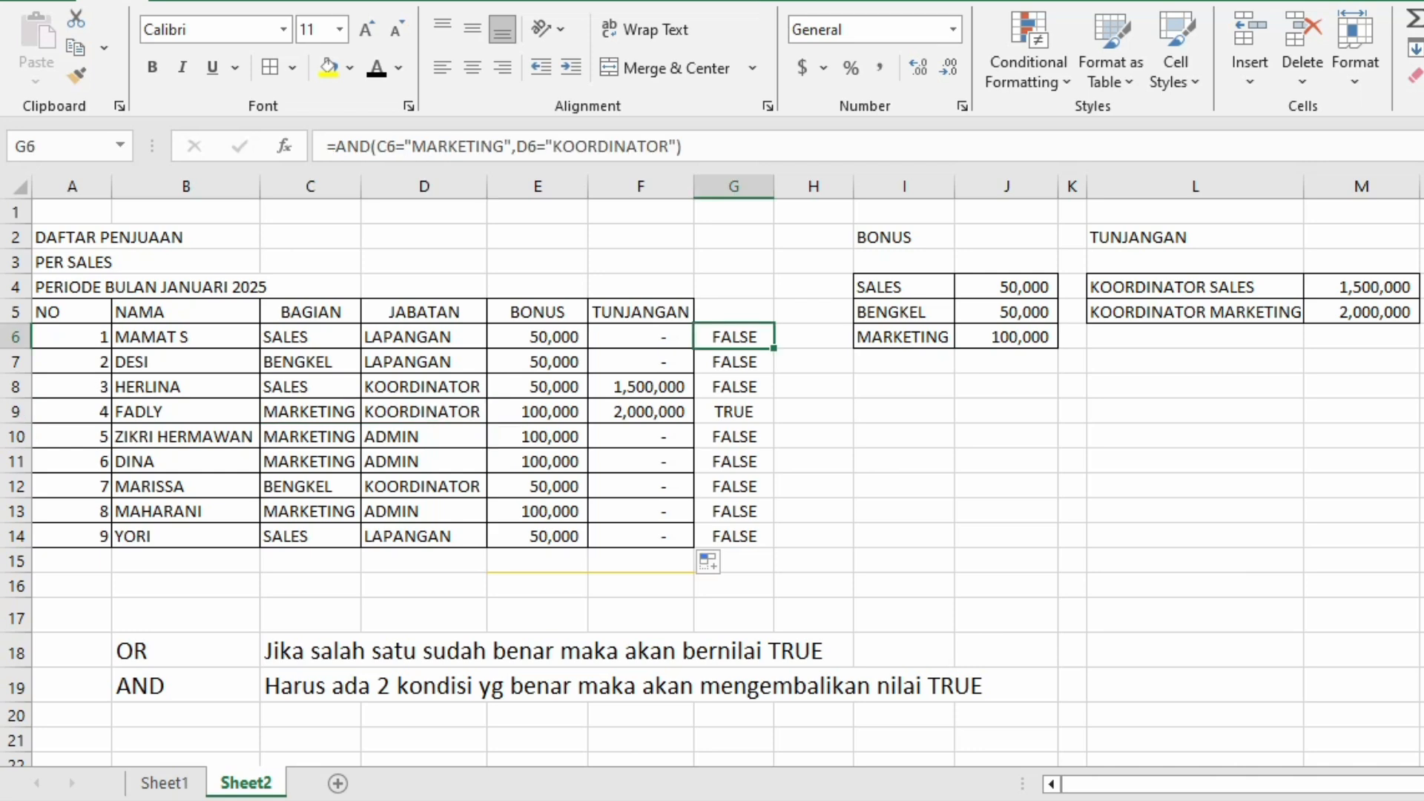
key(ctrl+shift+Down)
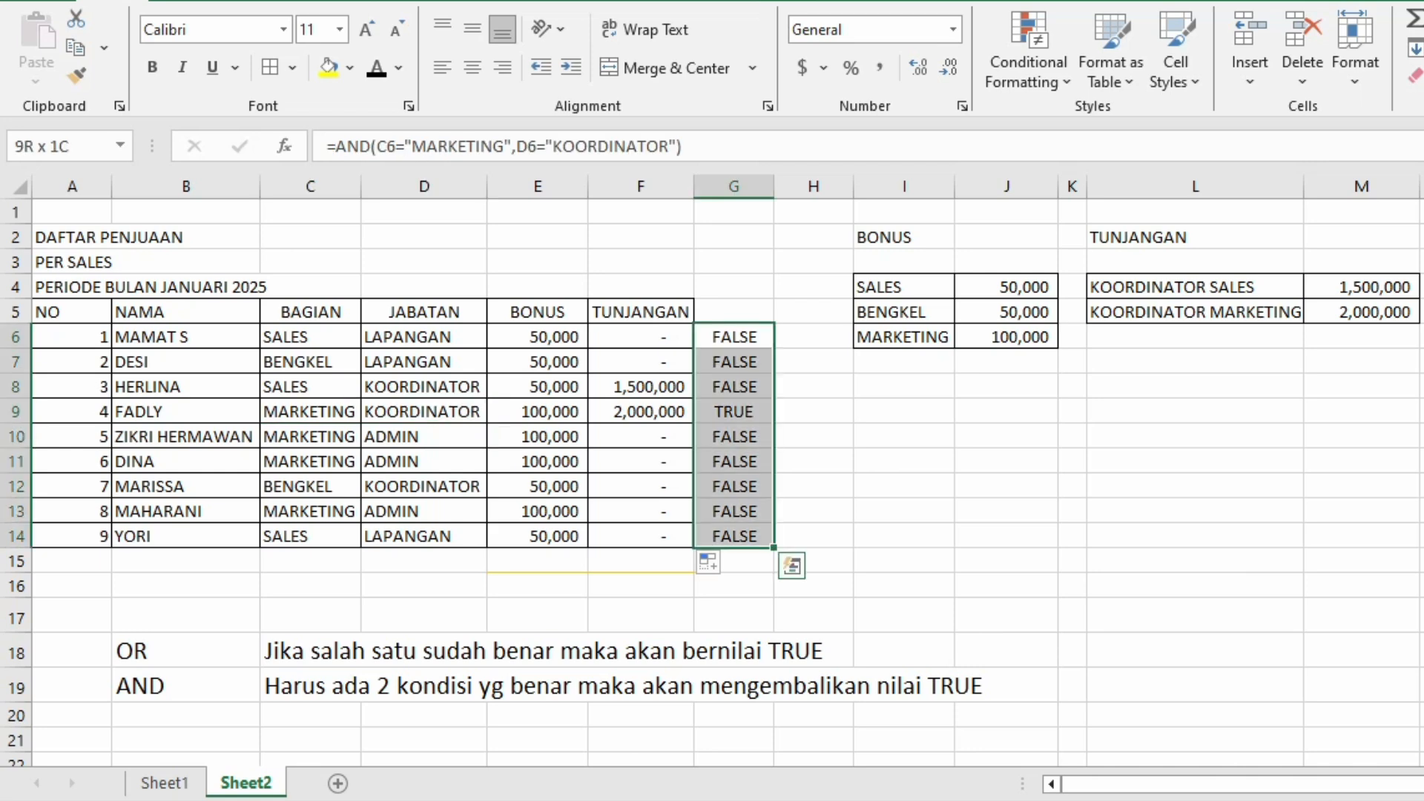
key(Delete)
click(1005, 511)
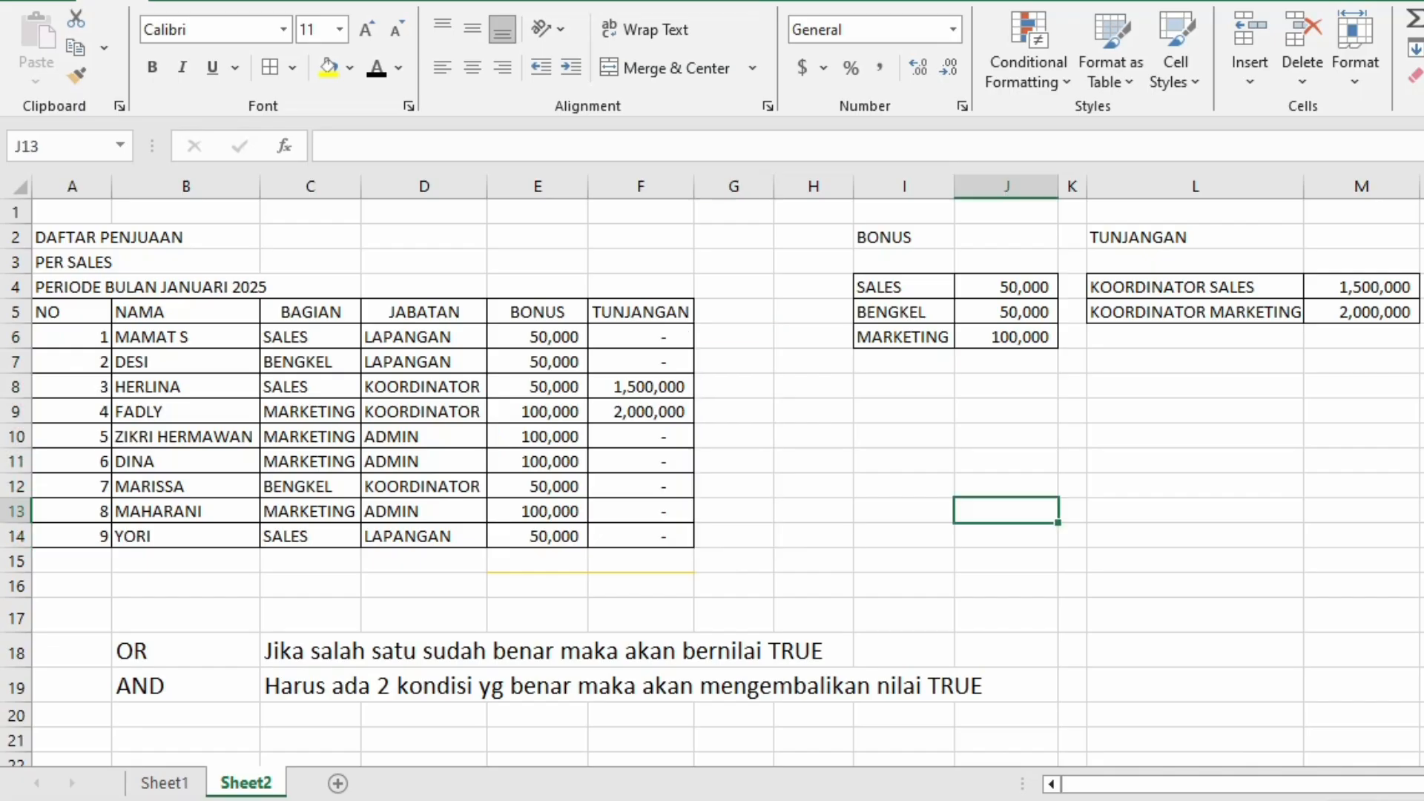
click(813, 585)
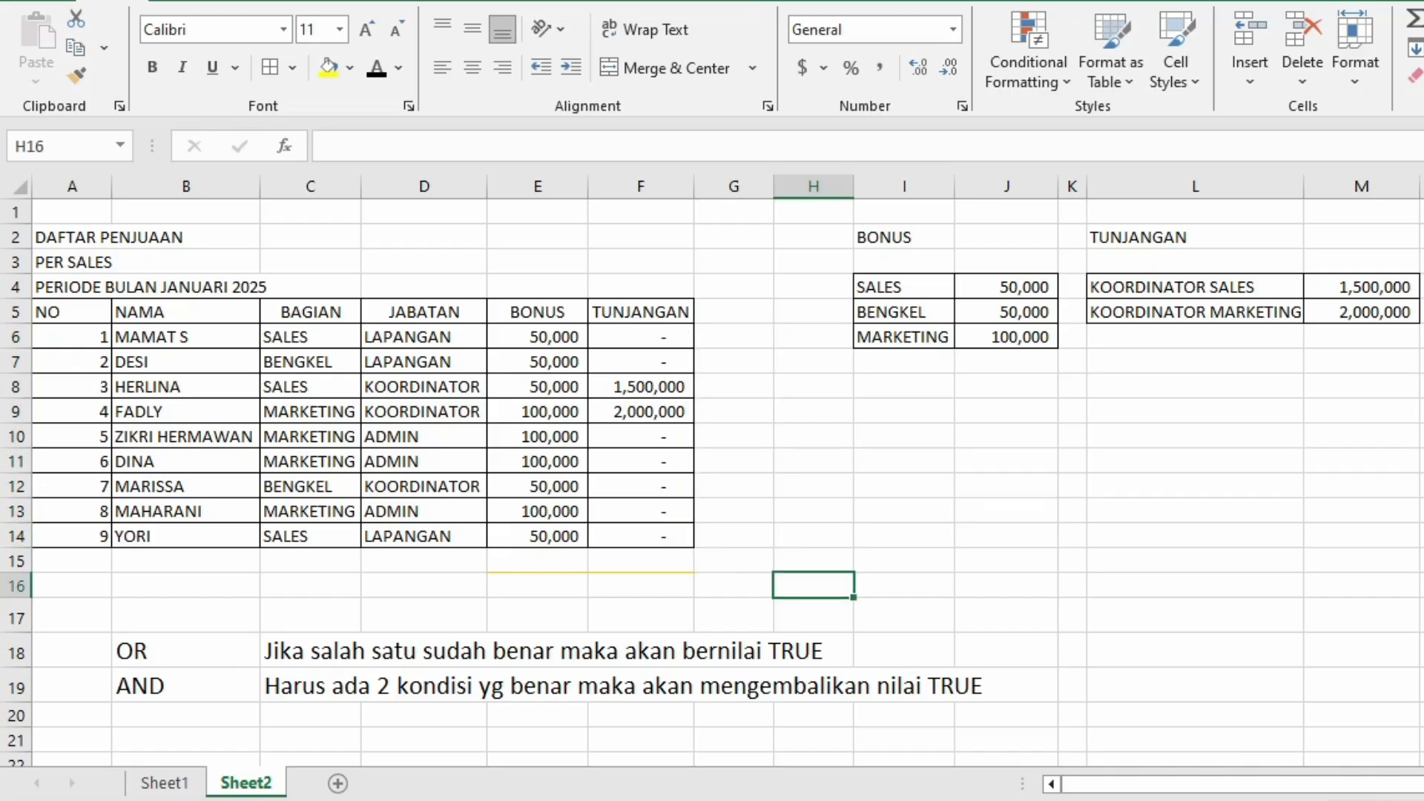
Review the F6 TUNJANGAN formula against the BAGIAN and JABATAN values in rows 6 and 7
click(640, 337)
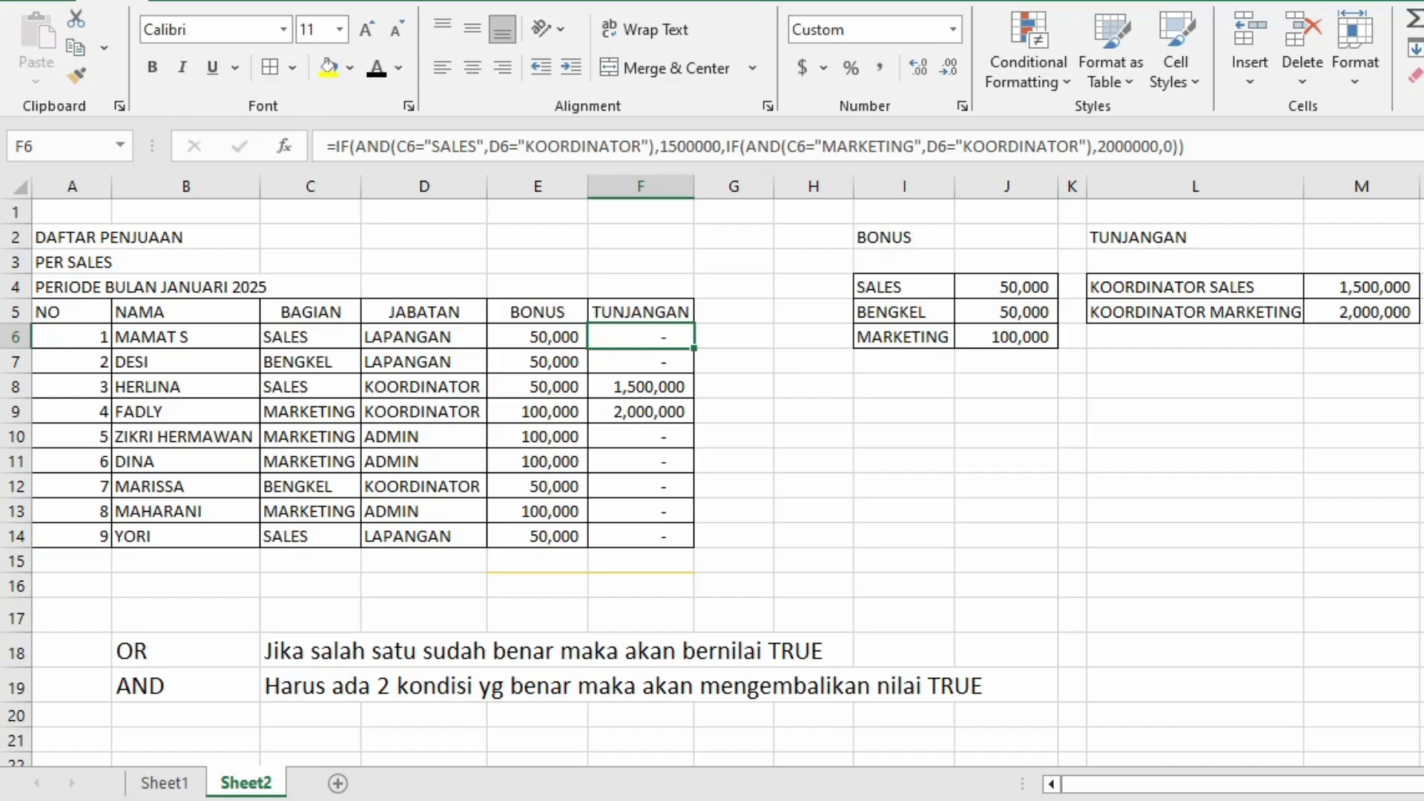
click(310, 337)
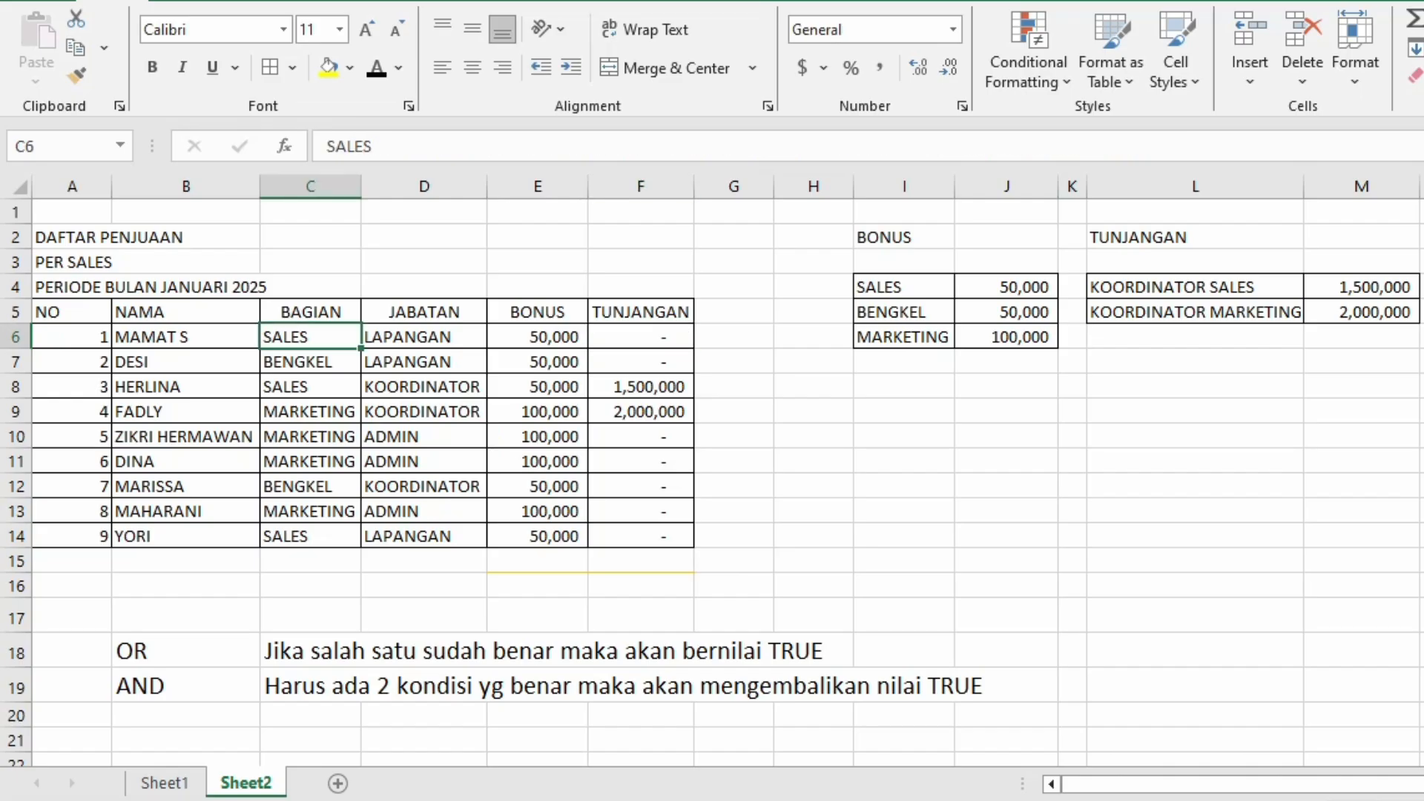
drag(310, 337, 423, 337)
click(813, 436)
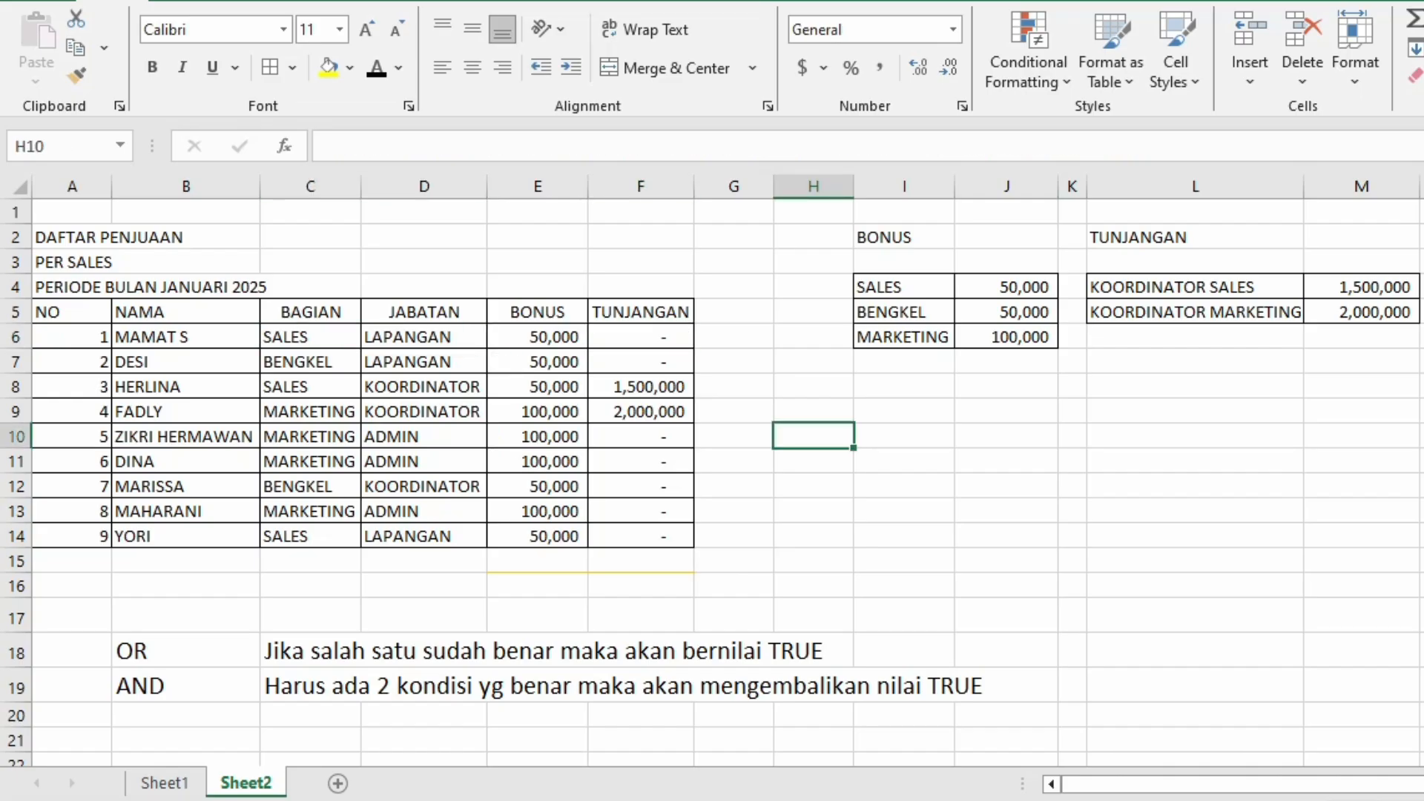
drag(310, 362, 423, 362)
click(519, 409)
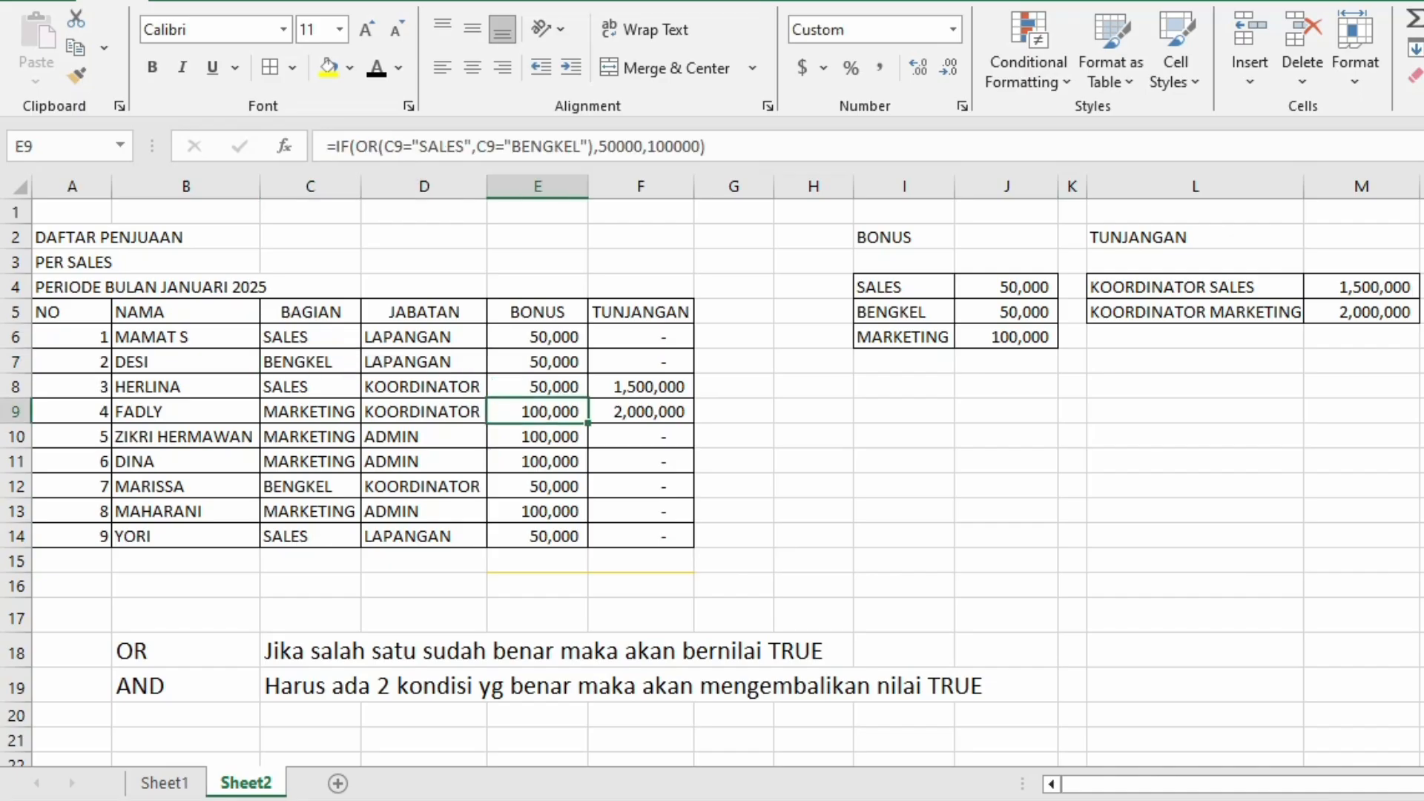
Compare BAGIAN and JABATAN in rows 8 to 10 with the TUNJANGAN rate table and the allowances in column F
drag(310, 386, 424, 386)
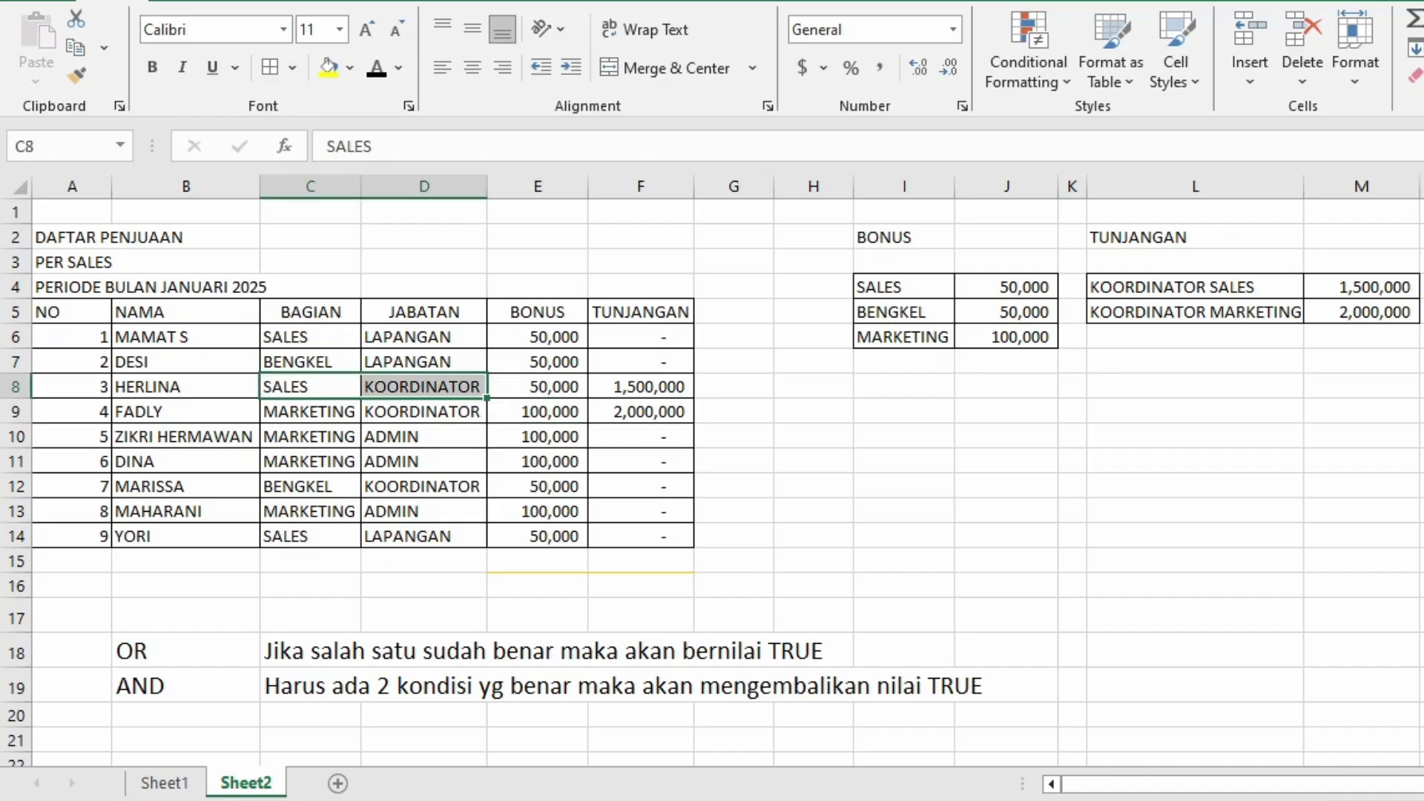
click(1195, 287)
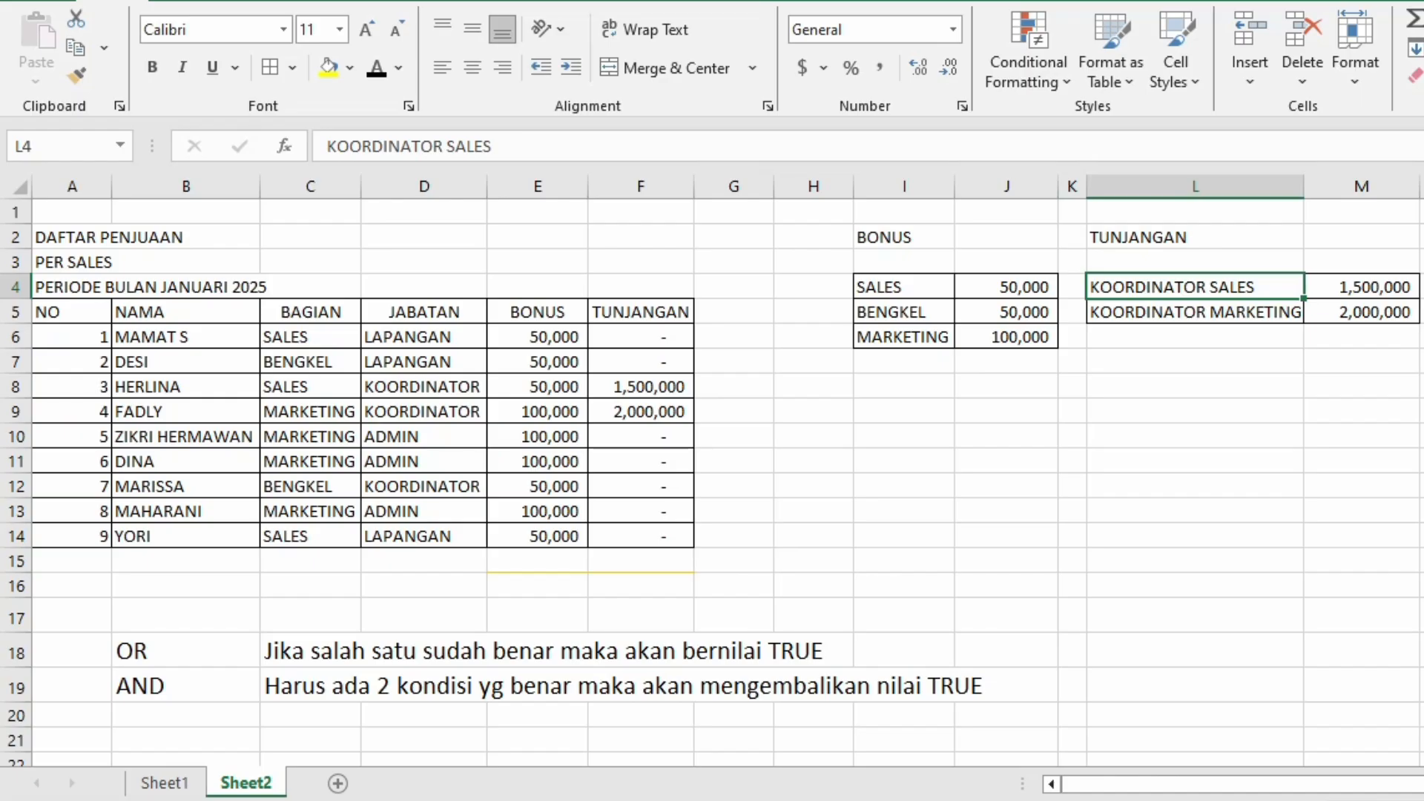
click(641, 386)
drag(307, 412, 423, 412)
click(1194, 312)
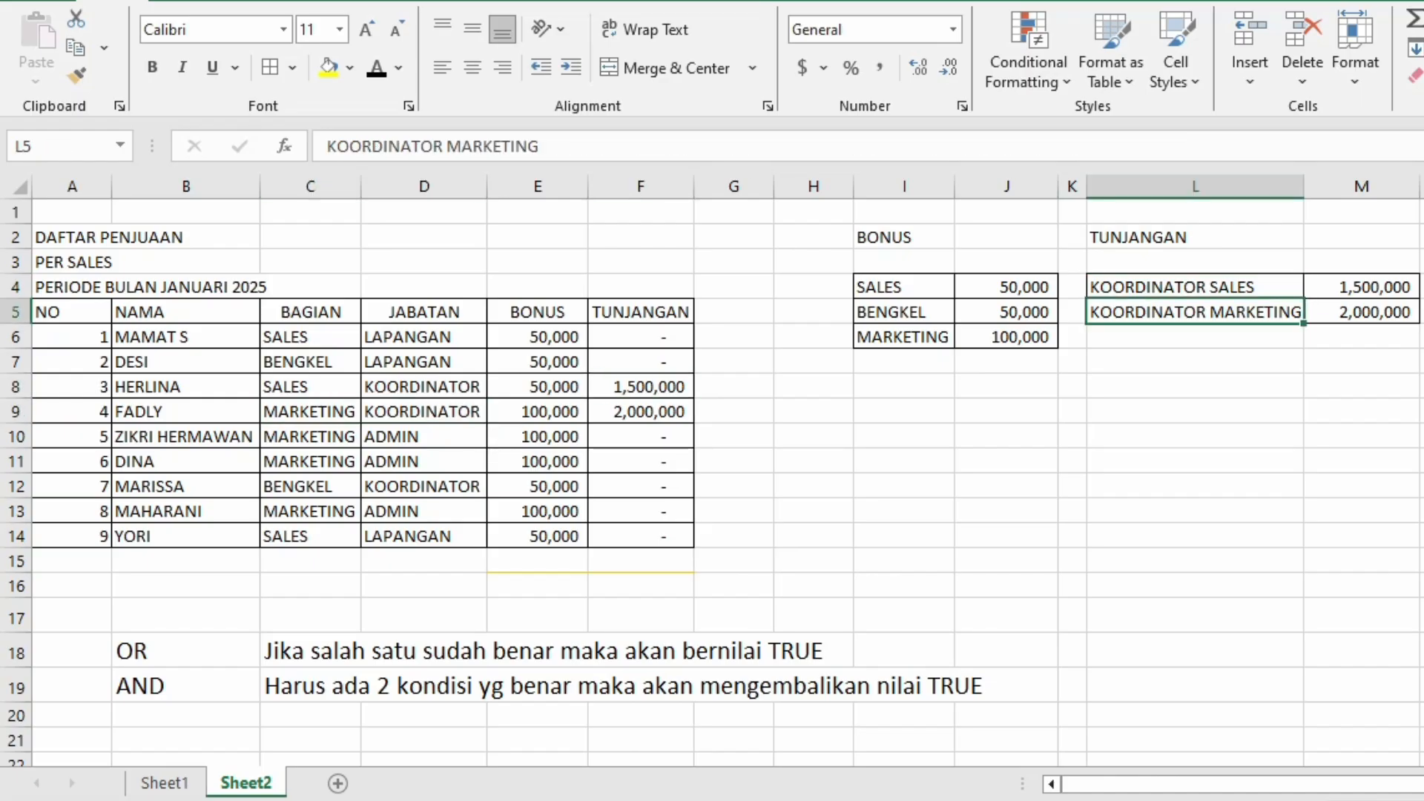
click(641, 411)
click(641, 436)
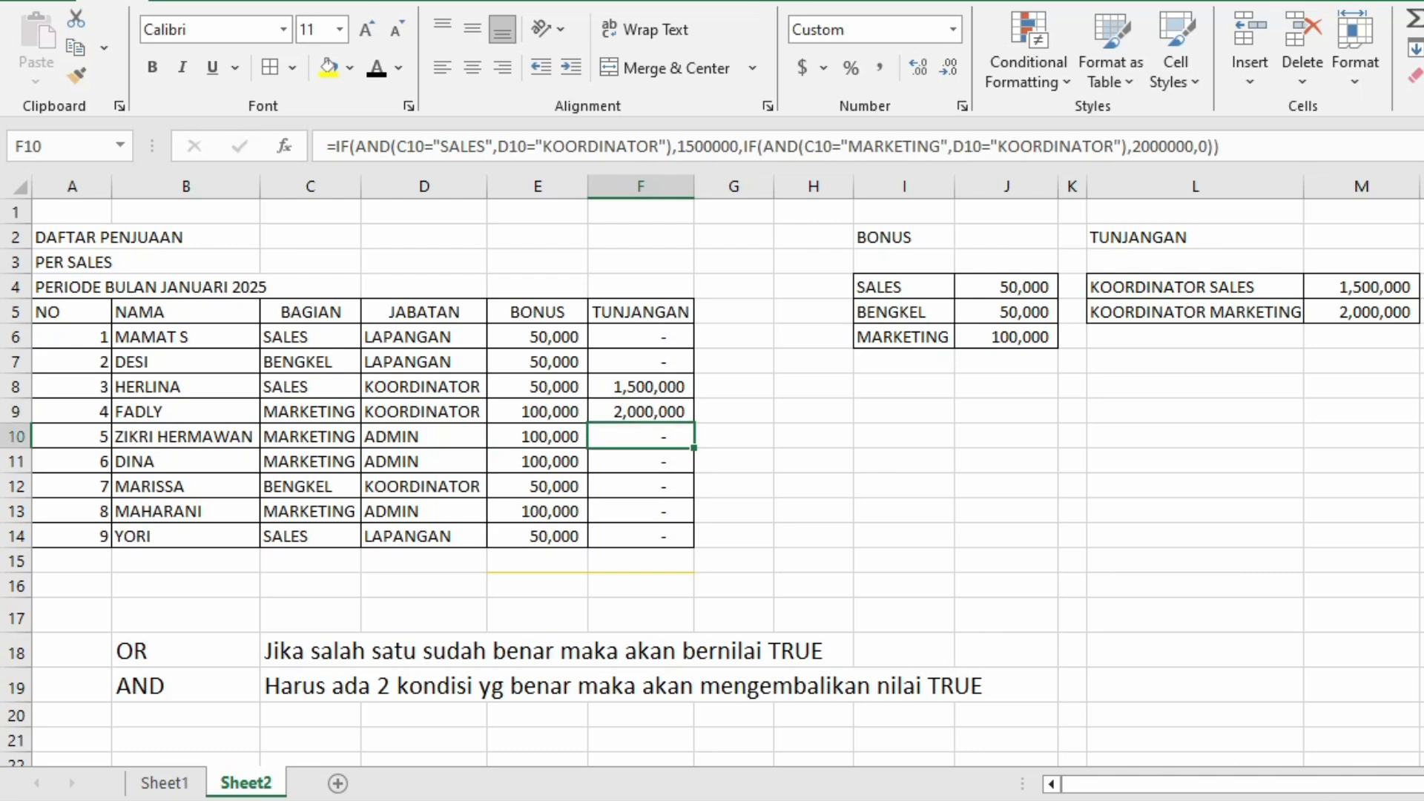
drag(310, 437, 423, 436)
click(538, 436)
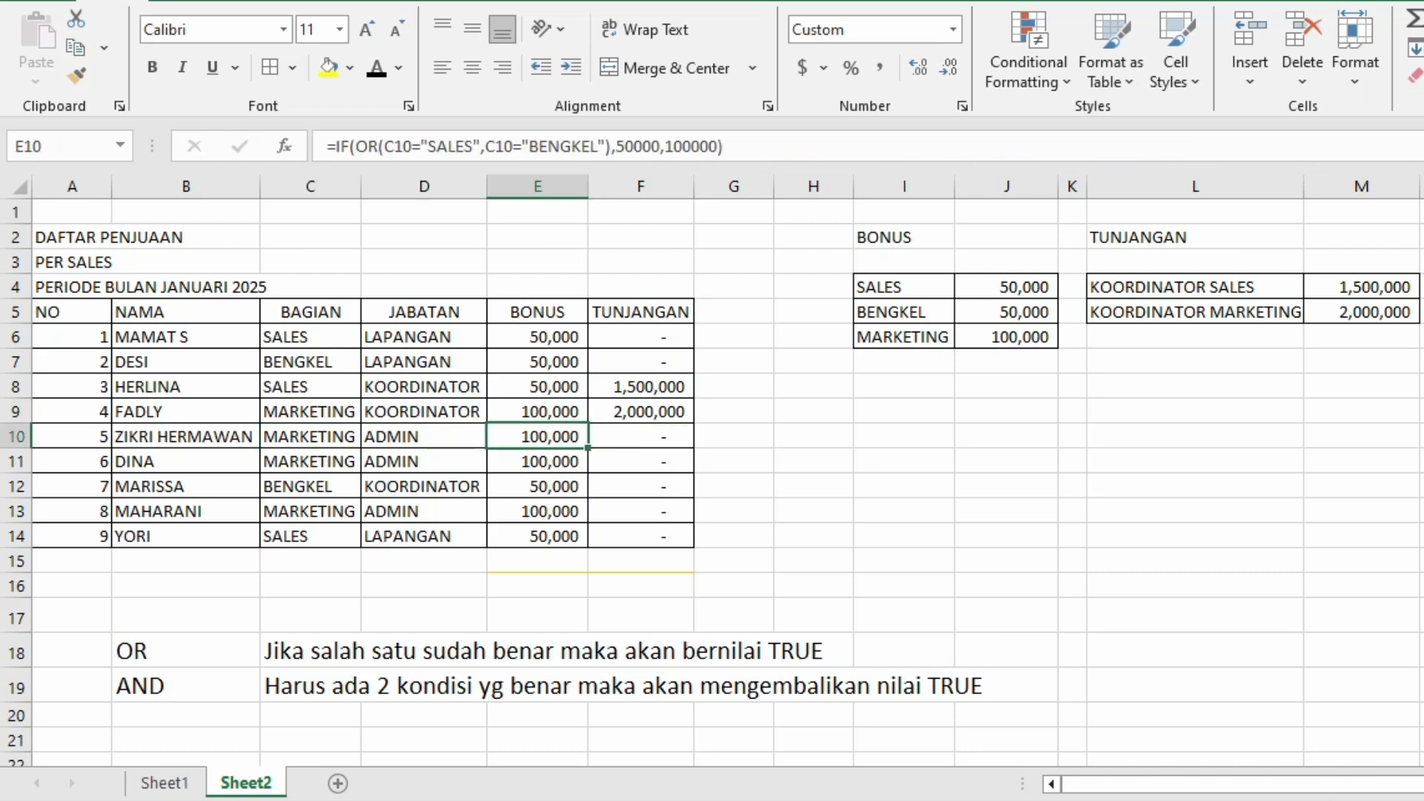
click(641, 461)
click(814, 411)
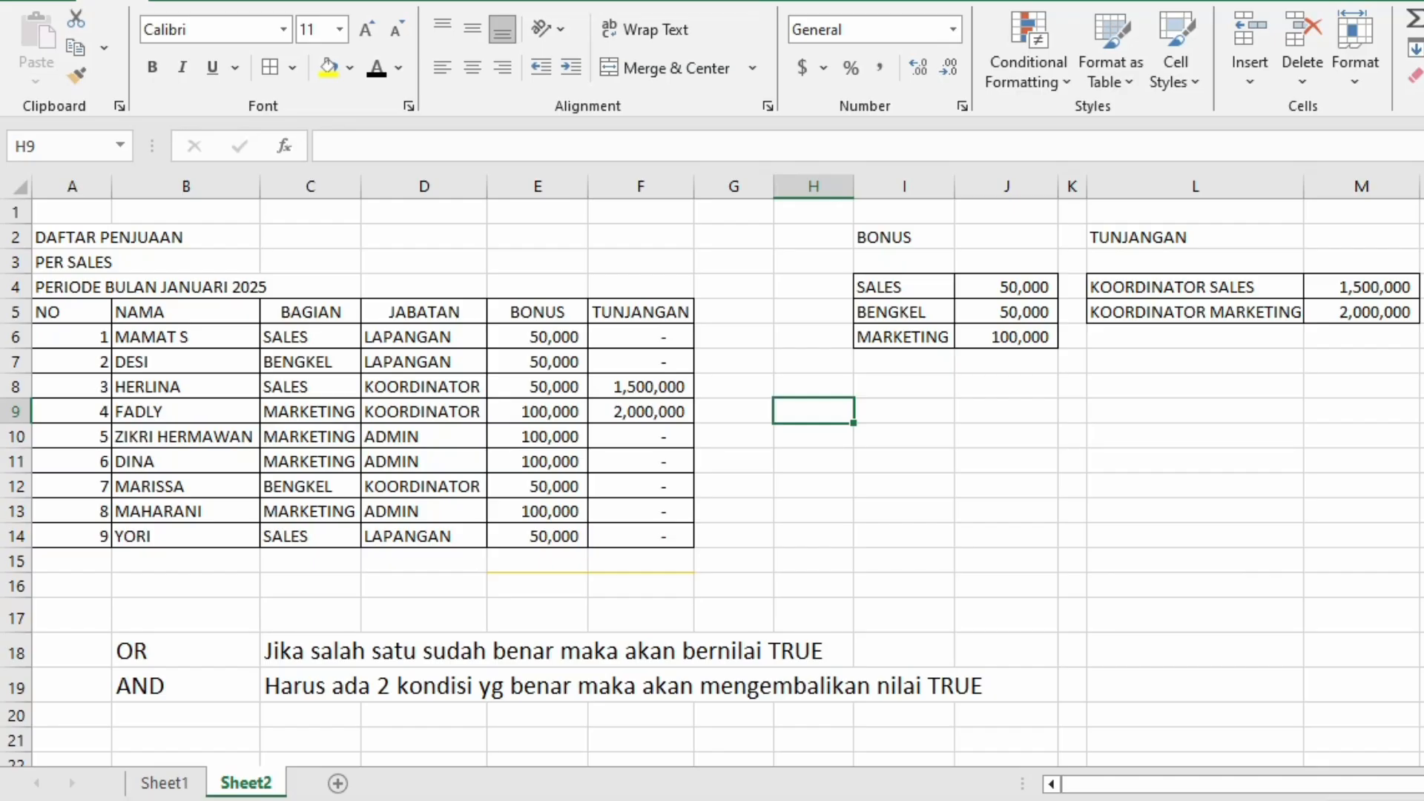
Close the GAJI SALES.xlsx workbook
key(alt+F4)
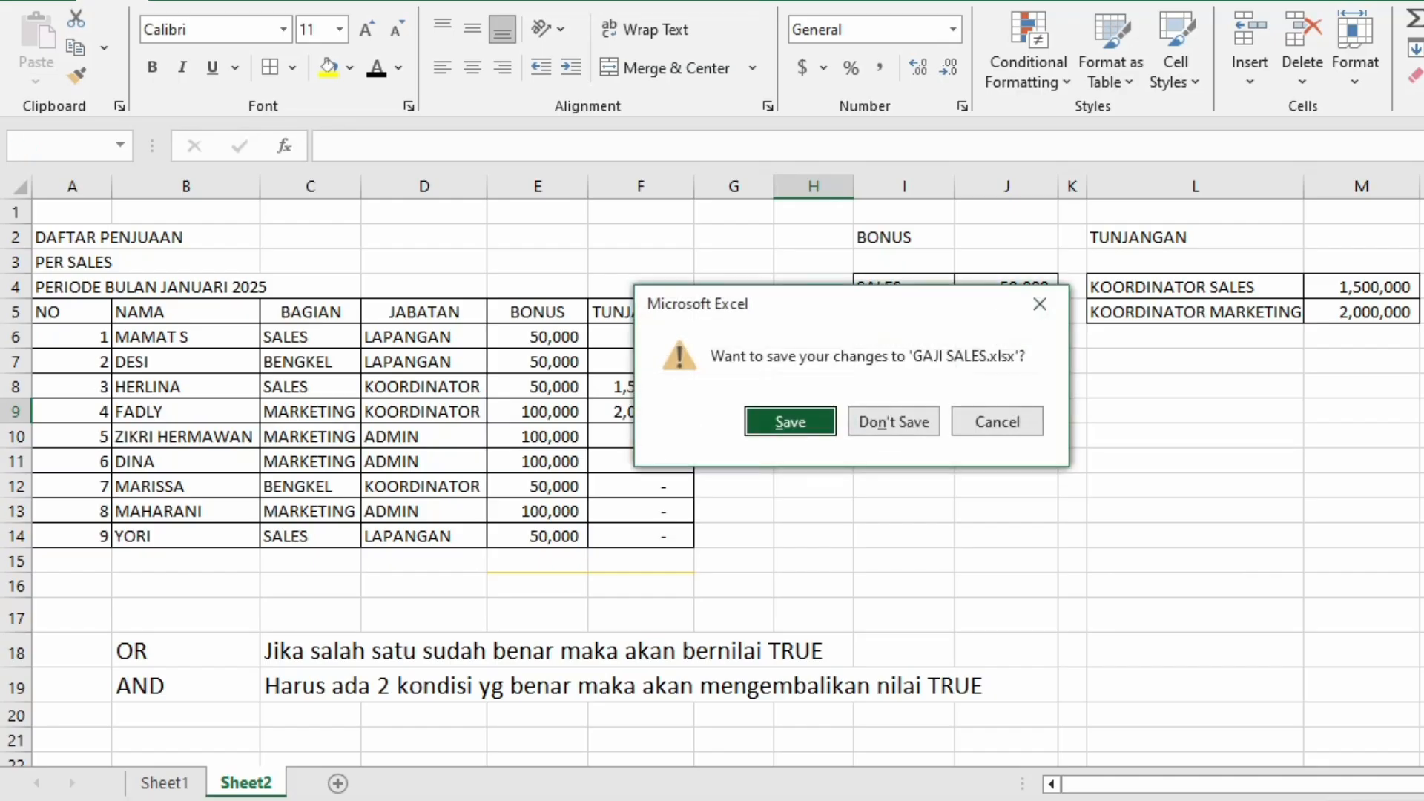